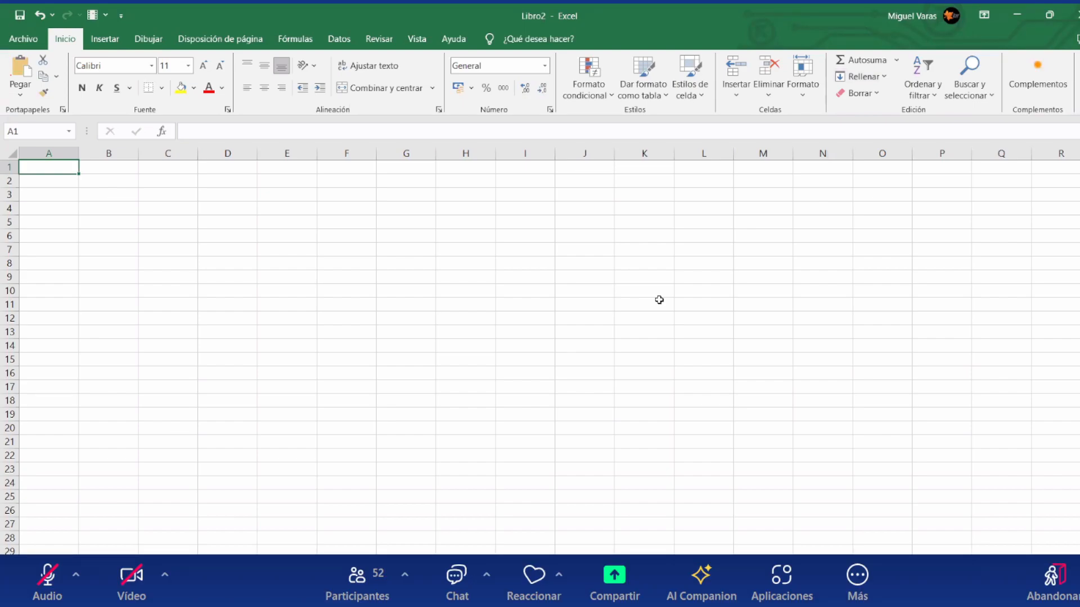
left_click(349, 243)
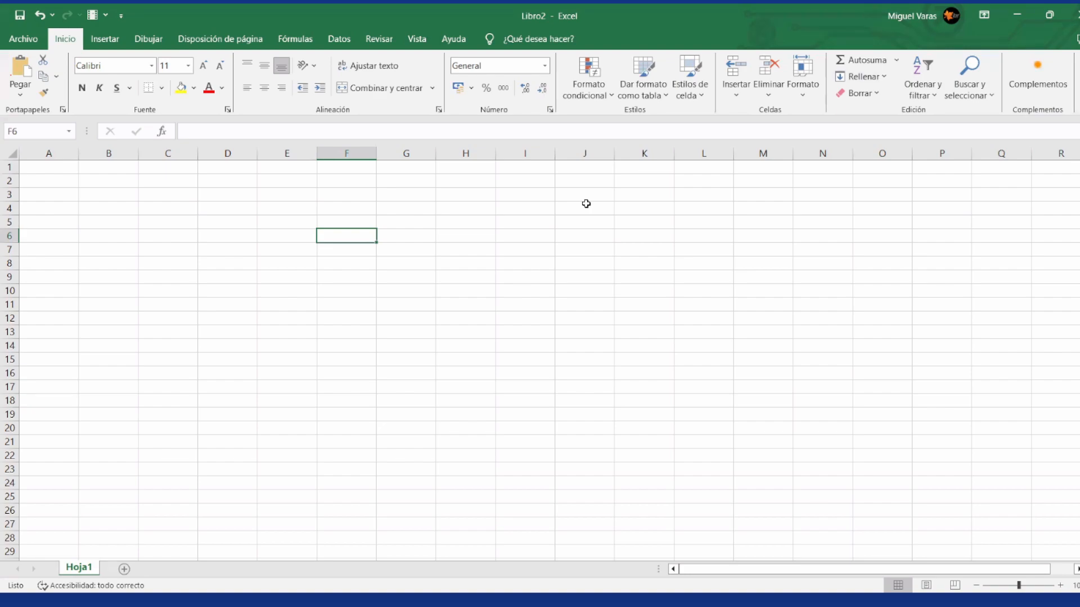
key("alt+Tab")
left_click(178, 197)
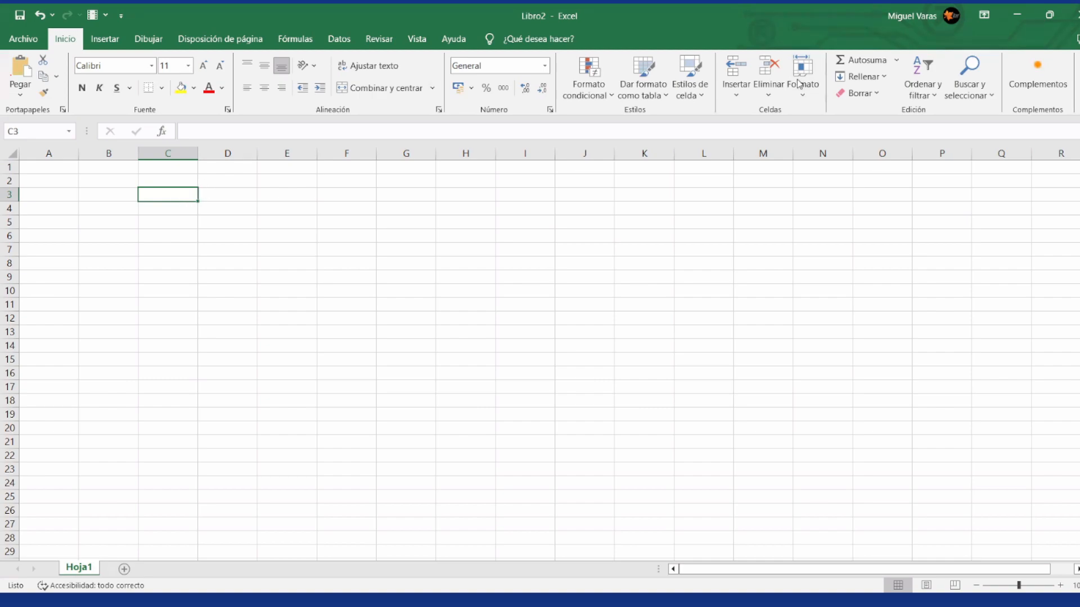
key("alt+Tab")
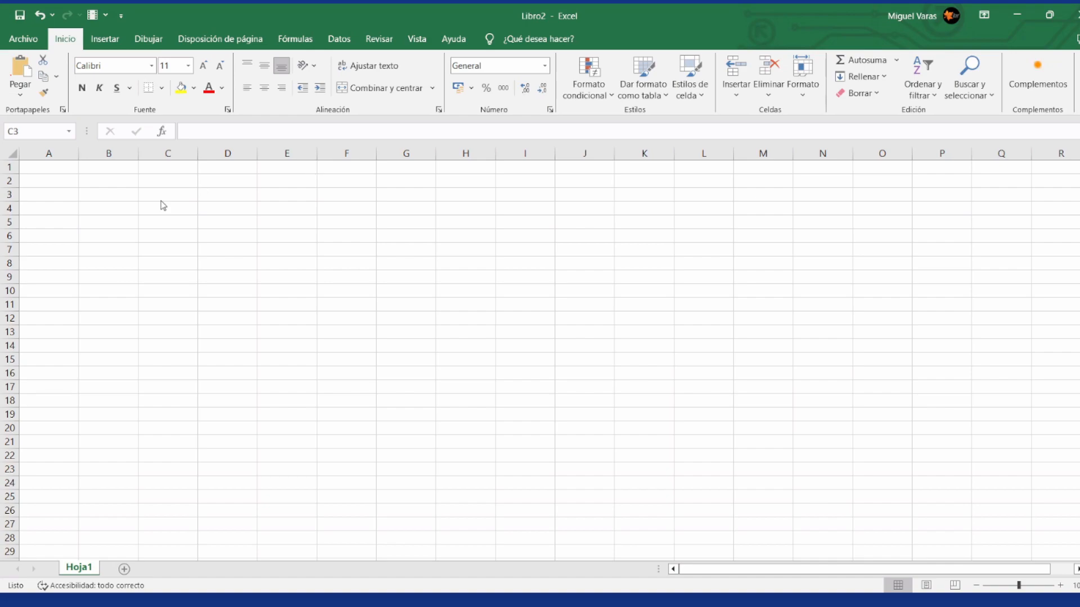
Step: Enter the column headers Mes in cell B3 and Valor in cell C3
left_click(142, 197)
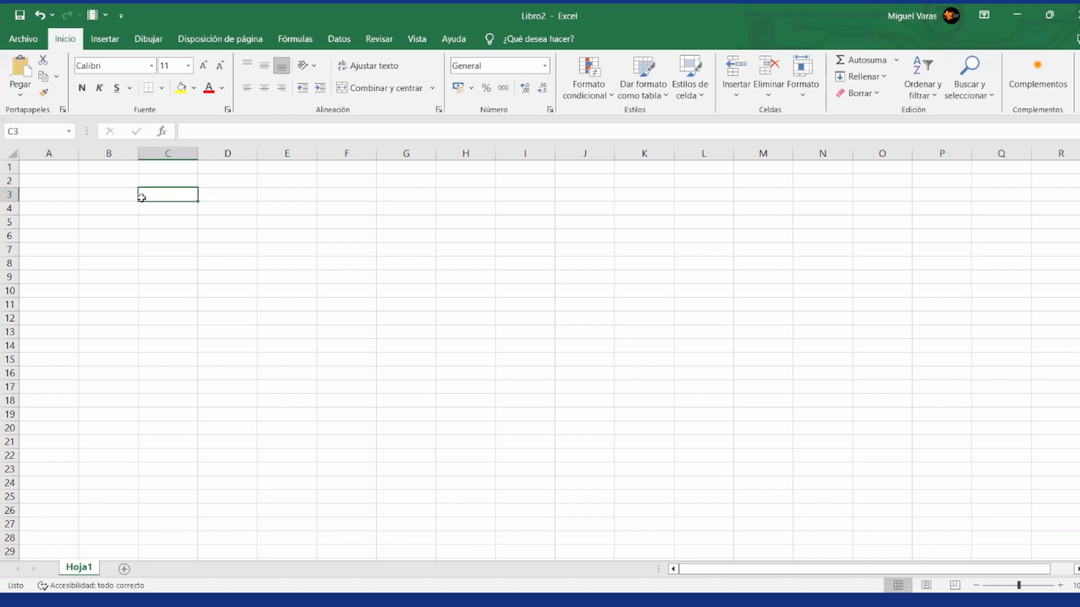
key("Left")
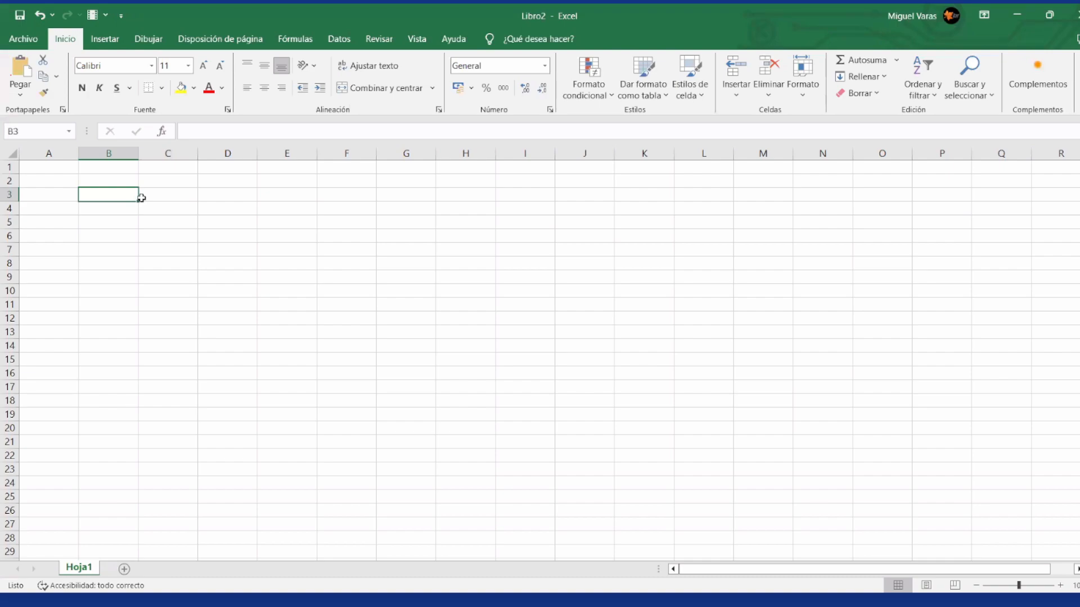
type("Mes")
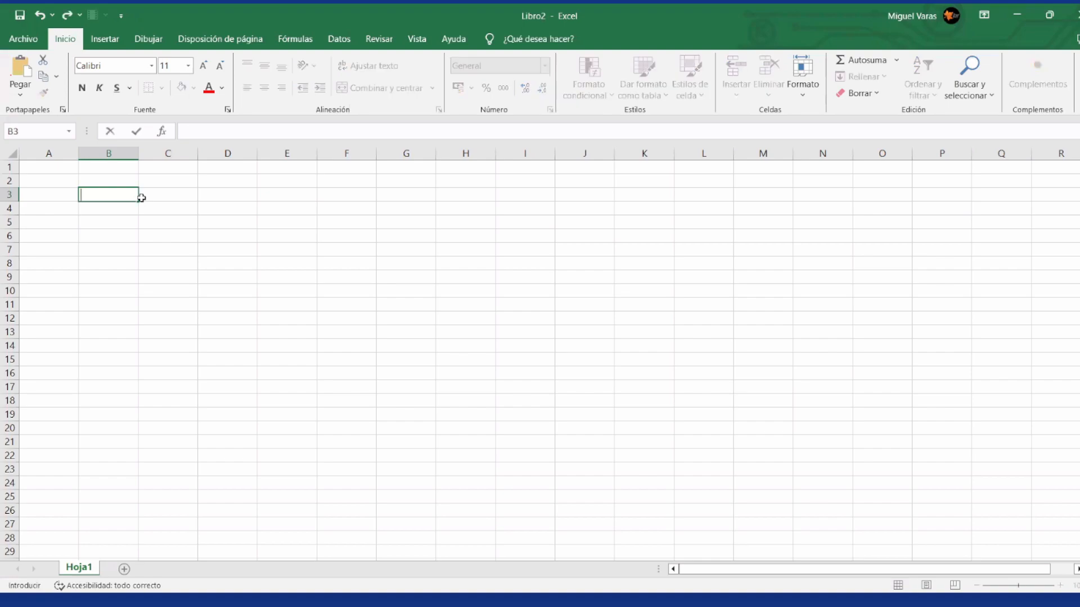
key("Return")
left_click(141, 197)
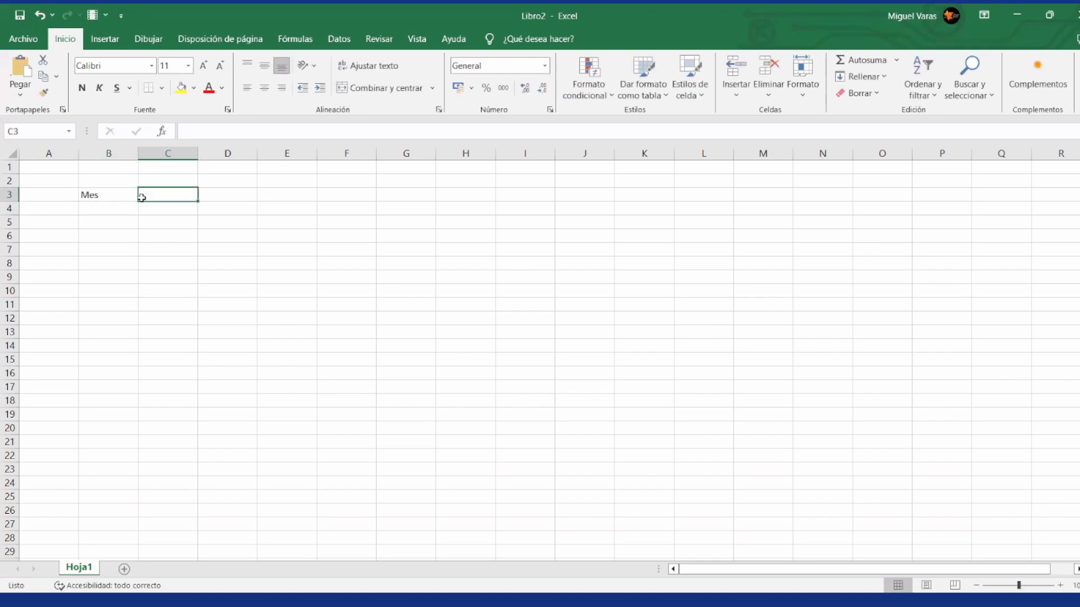
type("Indi")
key("BackSpace")
key("BackSpace")
key("BackSpace")
key("BackSpace")
type("Valor")
key("Return")
Step: Enter Enero and Febrero in B4 and B5, and extend the month series down to Mayo in B8
key("Left")
type("Enero")
key("Return")
type("Febrero")
key("Return")
key("Up")
key("Up")
key("shift+Down")
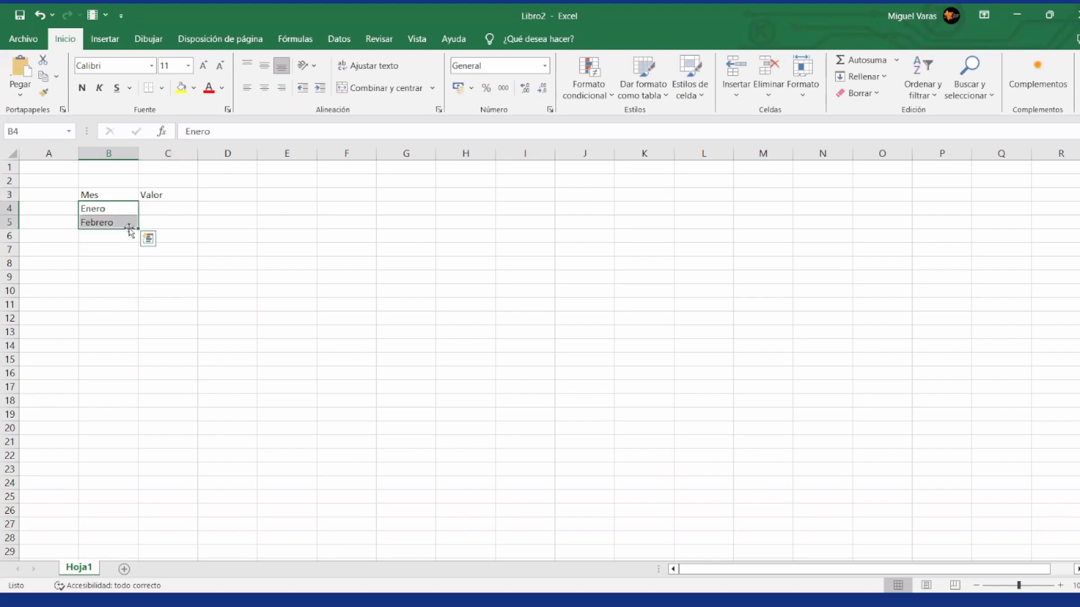
left_click_drag(137, 232, 138, 268)
Step: Enter the values 35000, 25000, 45000, 20000 and 15000 for Enero through Mayo in cells C4 to C8
left_click(162, 213)
type("35000")
key("Return")
type("25000")
key("Return")
type("45000")
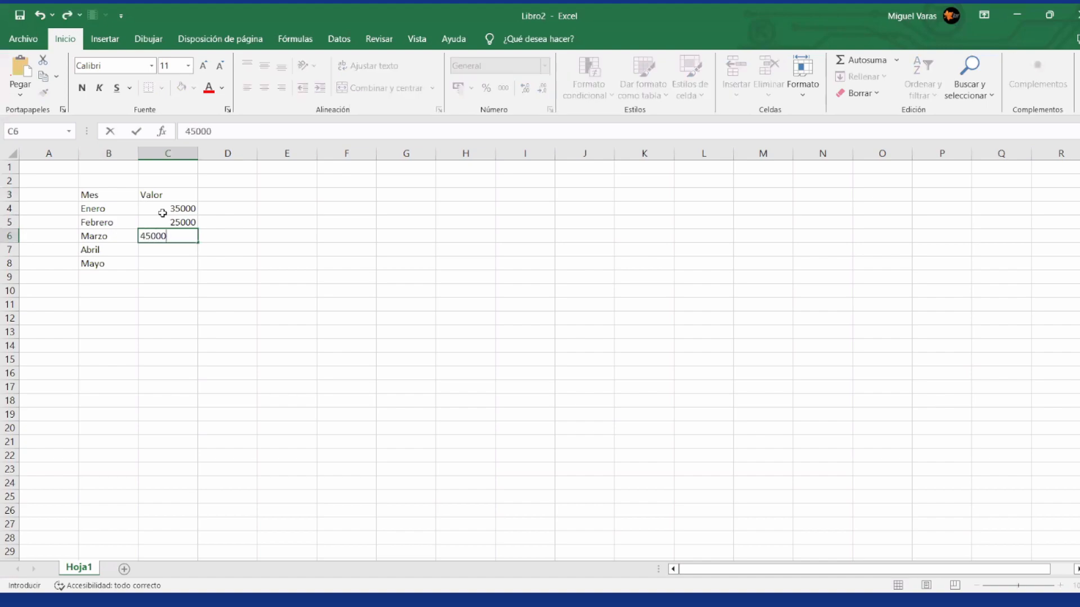
key("Return")
type("20000")
key("Return")
type("15000")
key("Return")
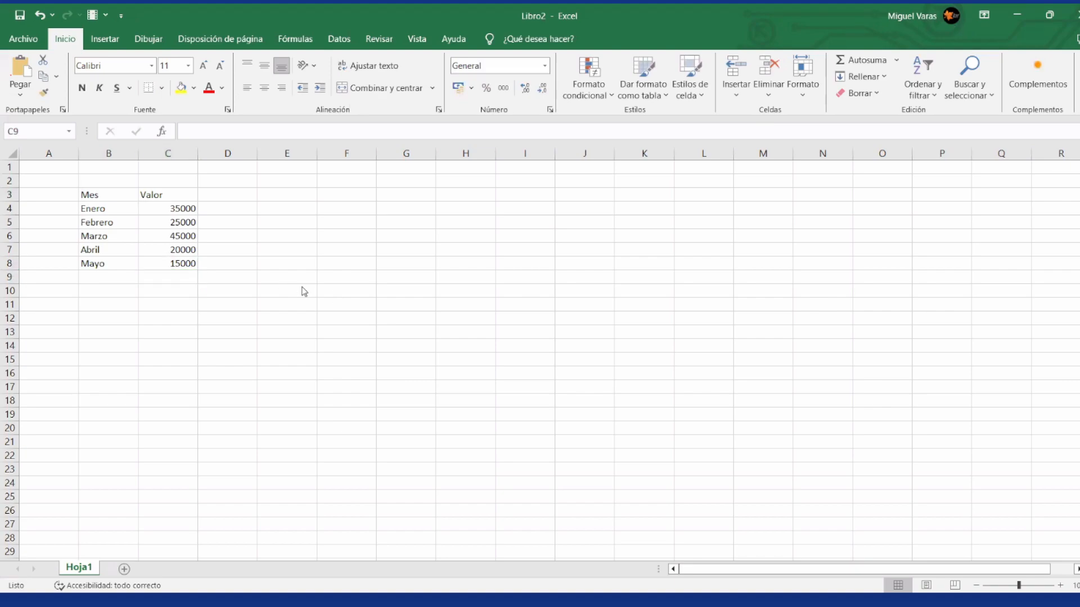
key("Up")
key("Up")
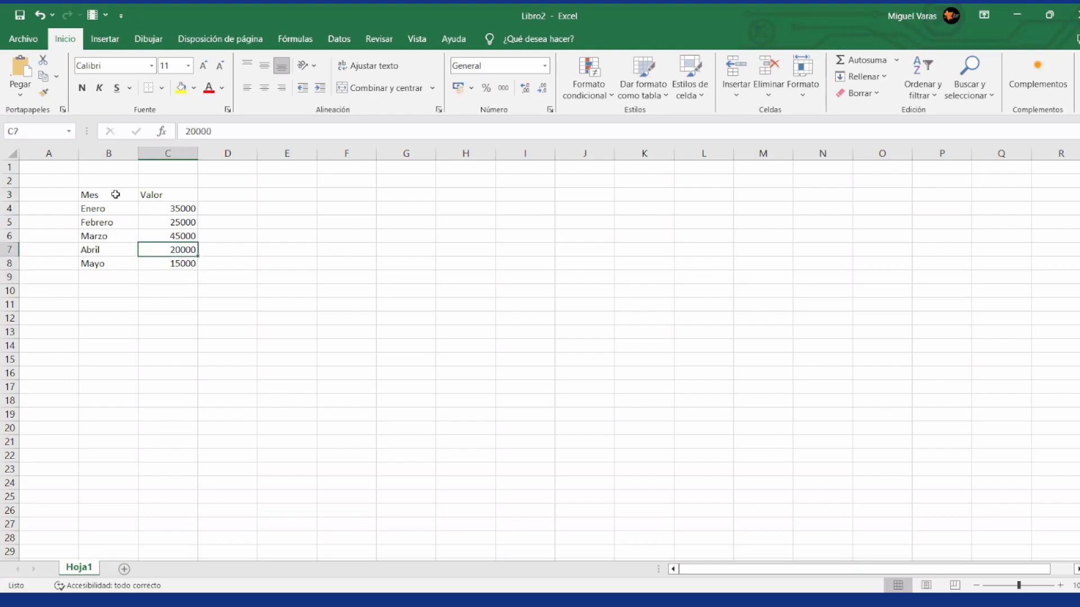
key("Left")
key("Left")
key("Down")
key("Right")
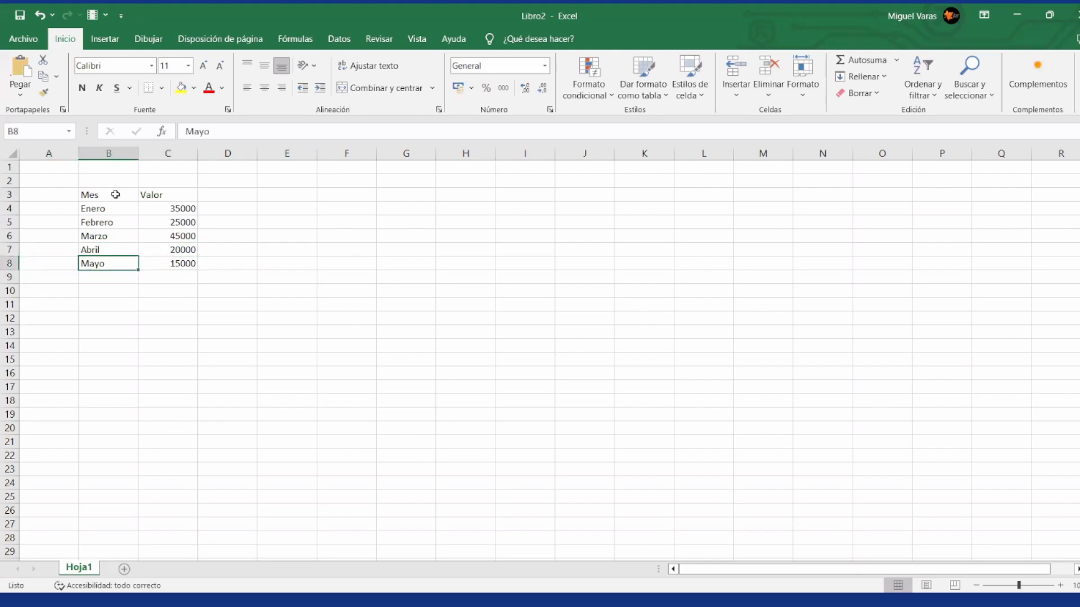
key("shift+Up")
key("shift+Up")
key("shift+Up")
key("shift+Up")
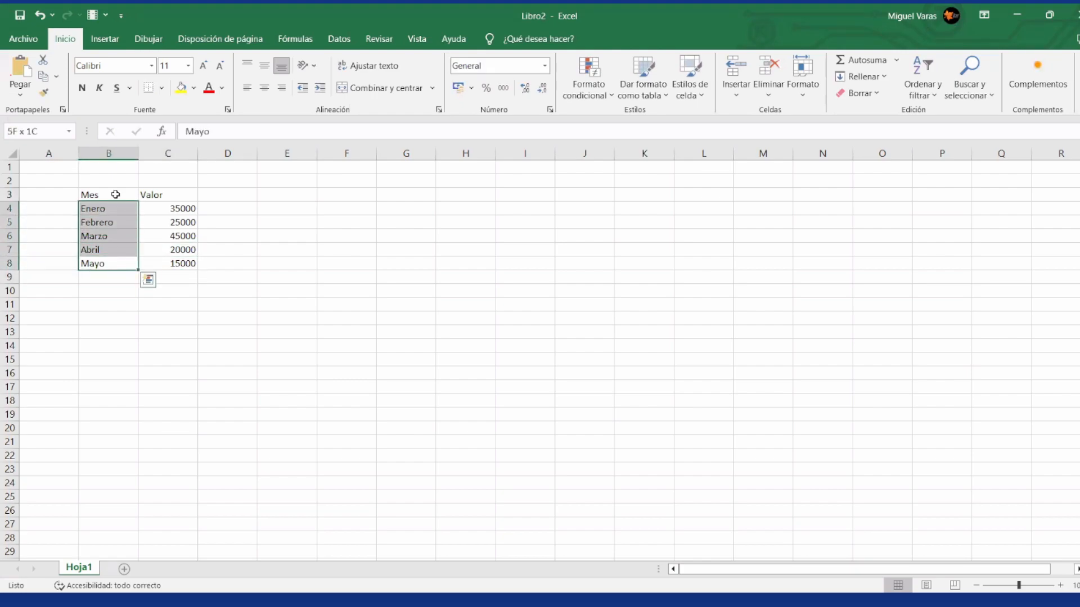
key("Right")
key("Up")
key("Up")
key("Up")
key("Up")
key("Down")
key("Up")
key("shift+Down")
key("shift+Down")
key("shift+Down")
key("shift+Down")
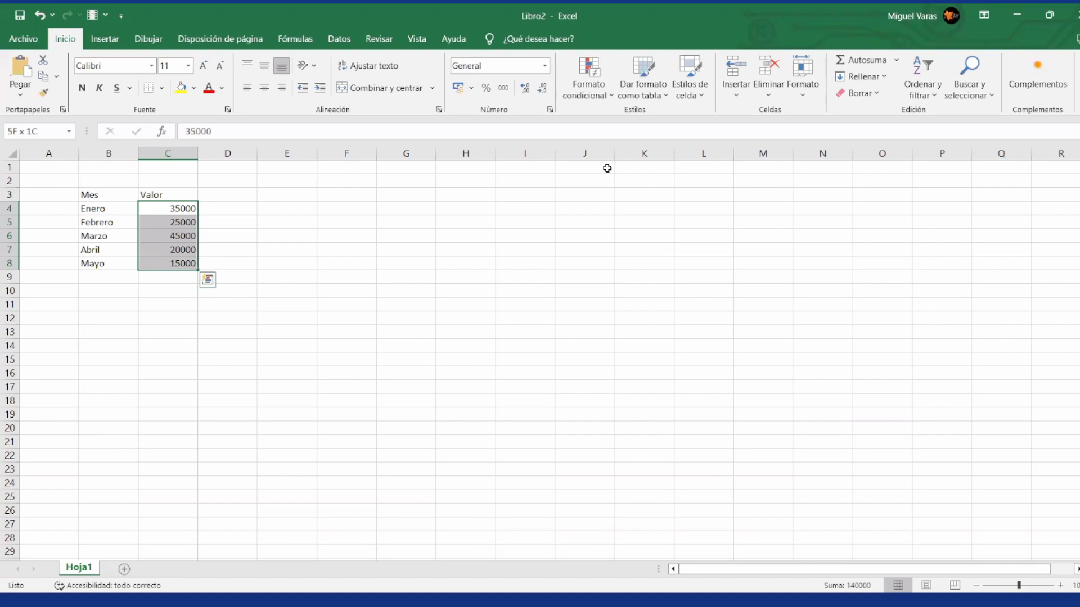
key("alt+F1")
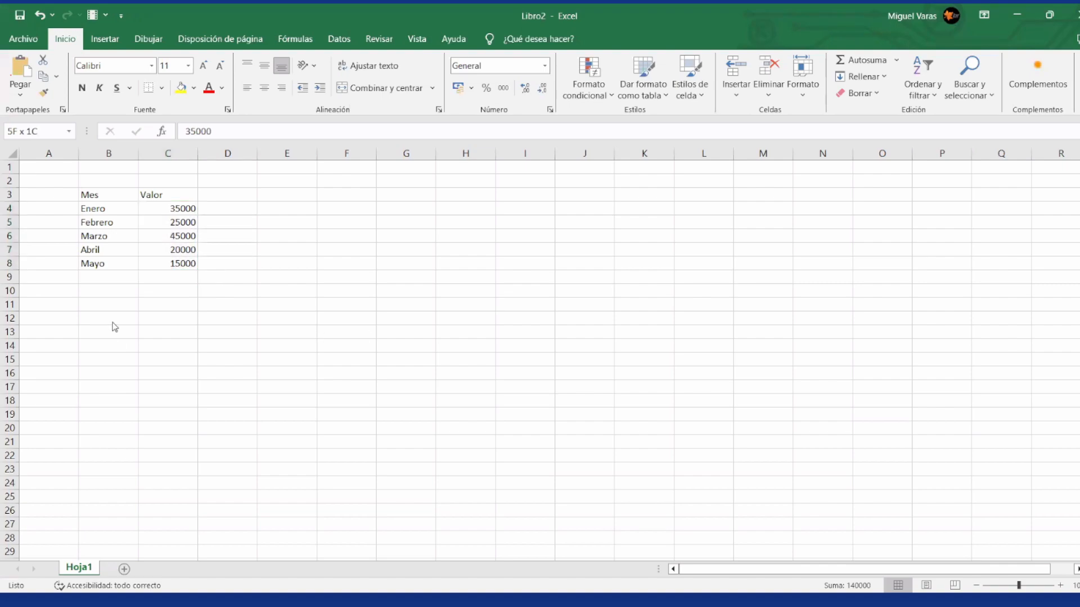
left_click(231, 242)
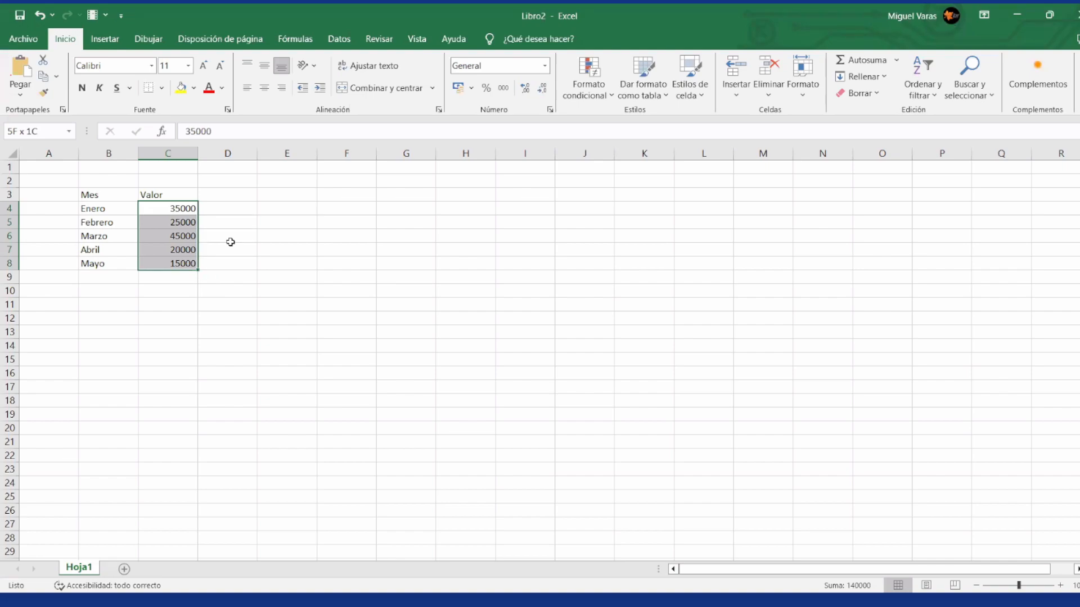
key("alt+Tab")
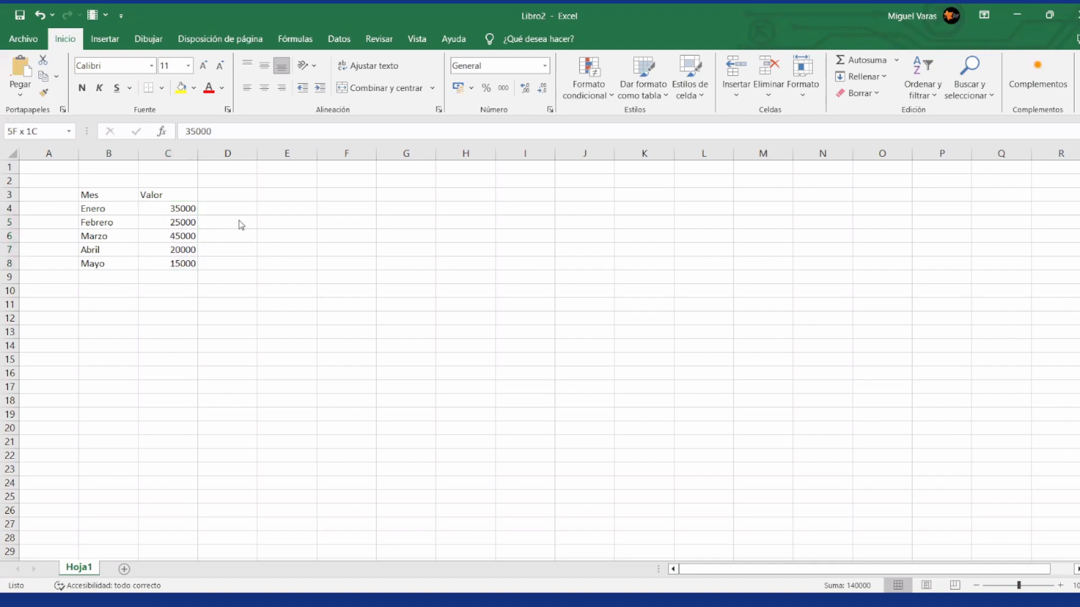
key("alt+Tab")
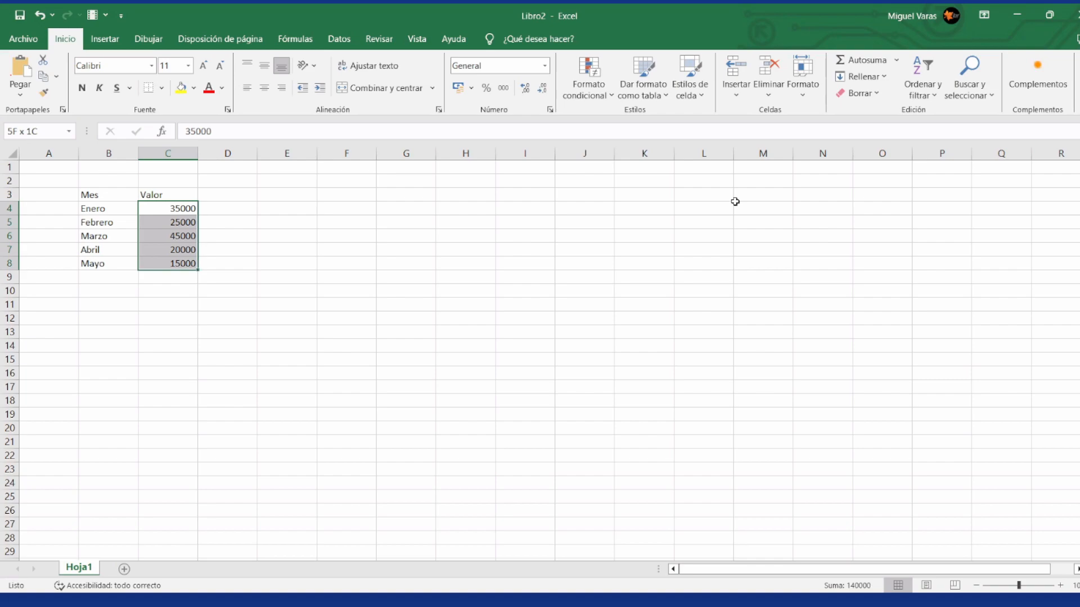
key("alt+F1")
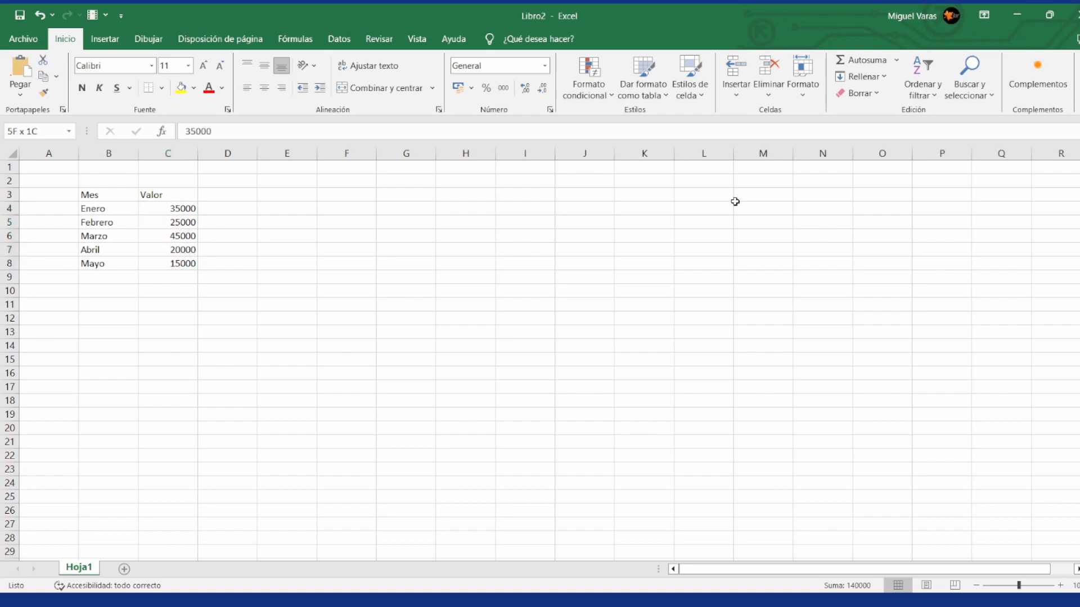
left_click(178, 208)
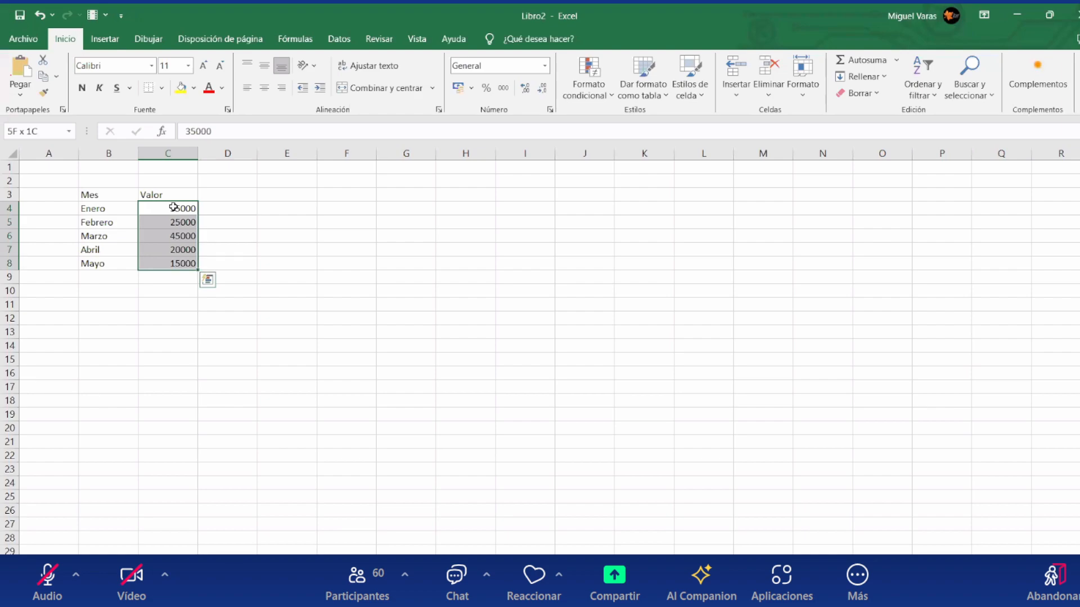
left_click(765, 275)
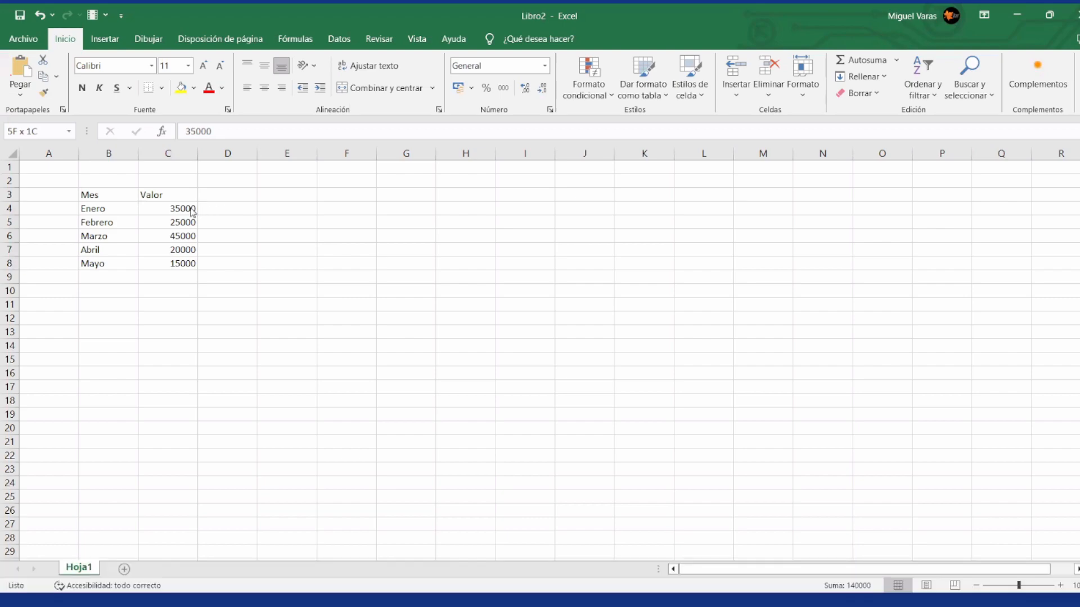
Step: Apply an 'Es mayor que' highlighting rule to C4:C8 with threshold 25000 and the format 'Relleno rojo claro con texto rojo oscuro'
left_click_drag(190, 210, 191, 263)
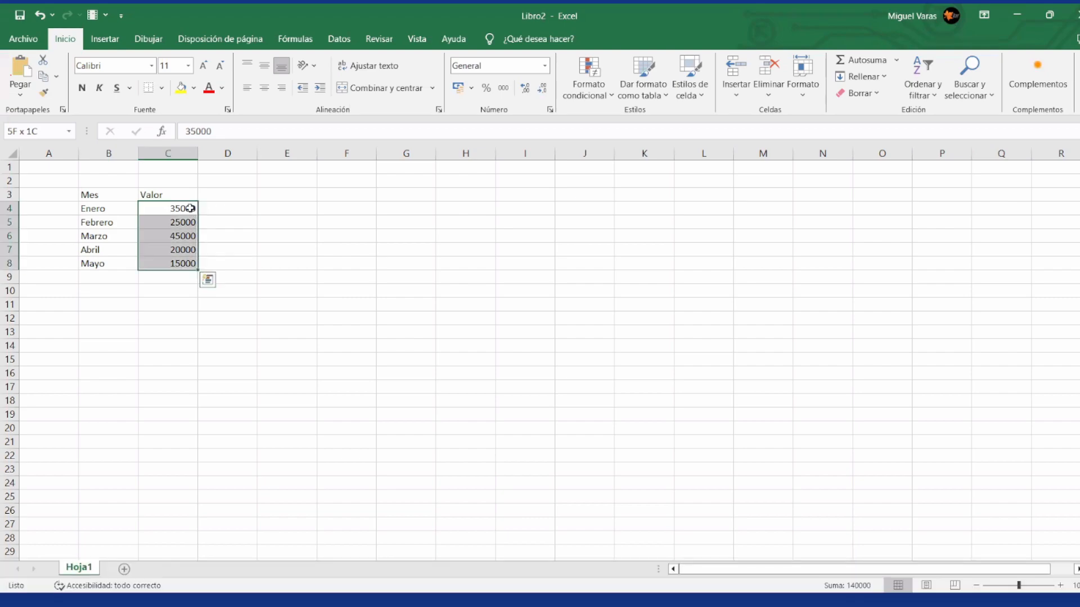
left_click(607, 97)
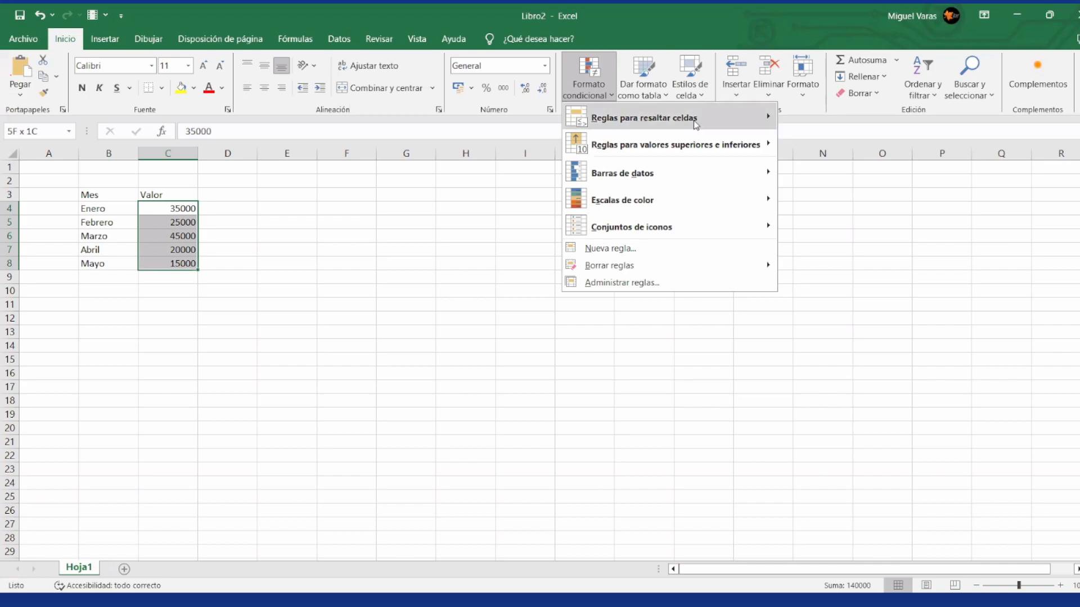
mouse_move(693, 121)
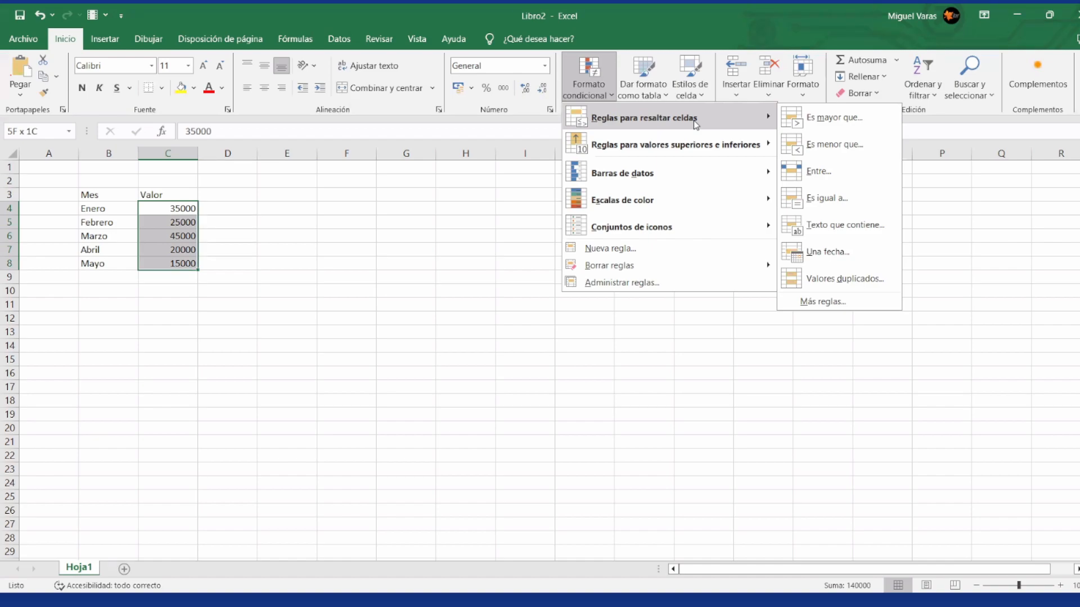
left_click(828, 124)
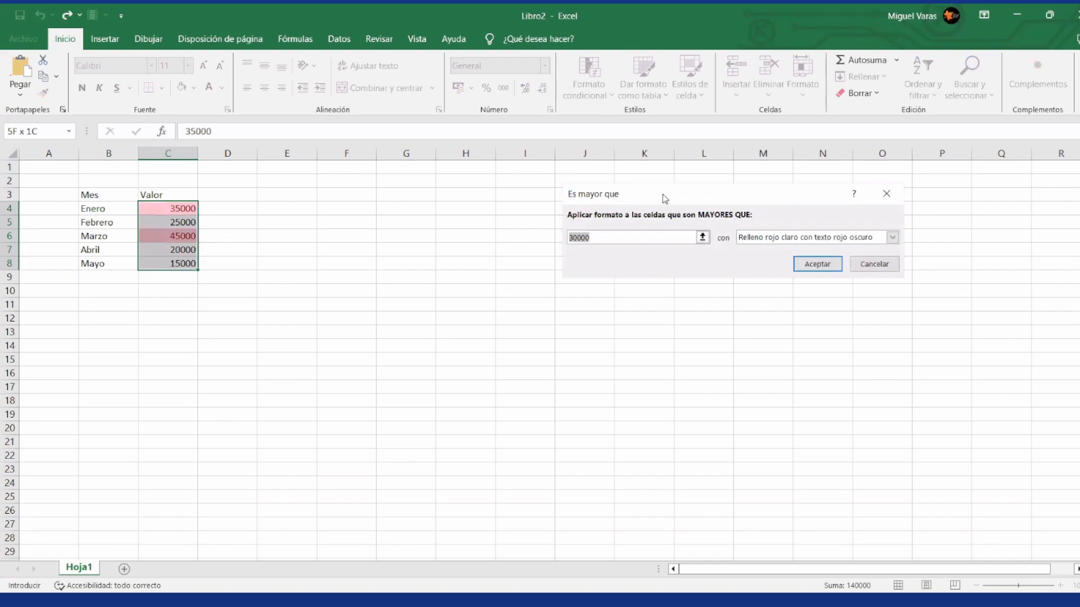
left_click_drag(559, 196, 534, 185)
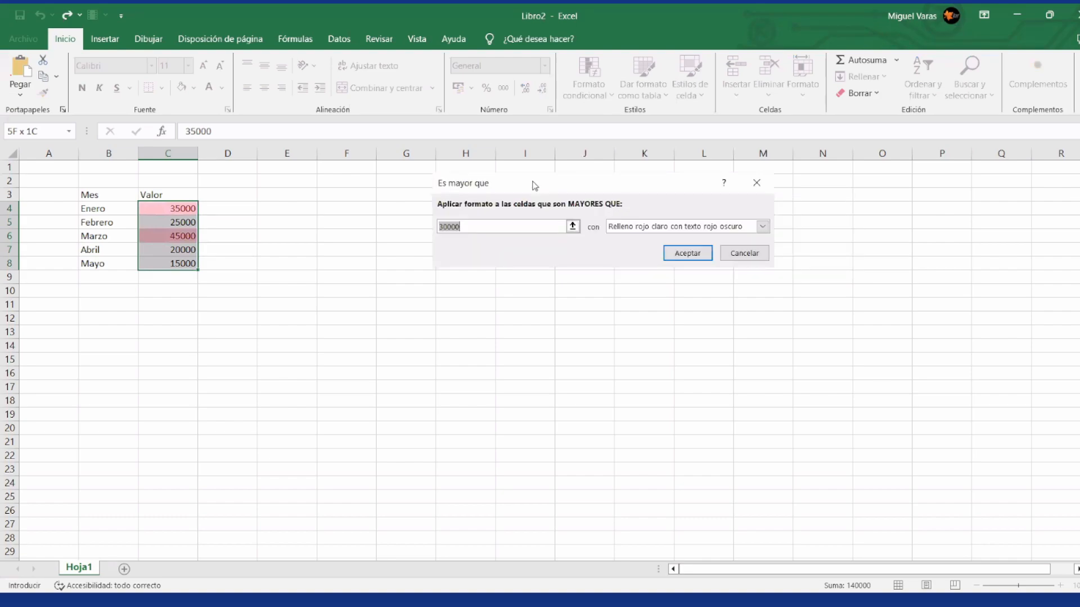
key("Return")
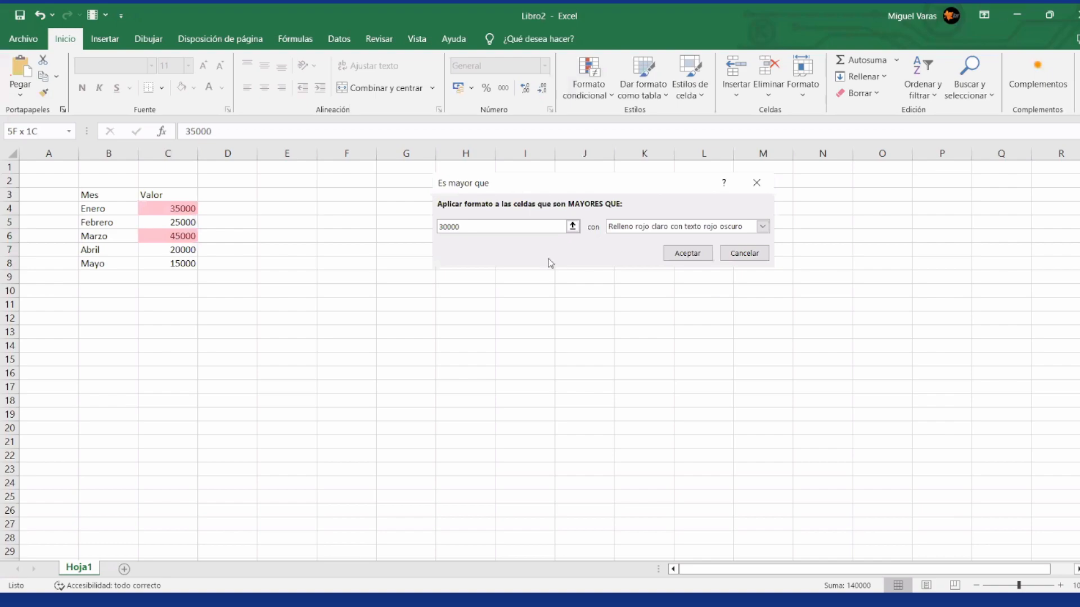
left_click(467, 229)
key("BackSpace")
key("BackSpace")
key("BackSpace")
key("BackSpace")
key("BackSpace")
type("25000")
left_click(763, 227)
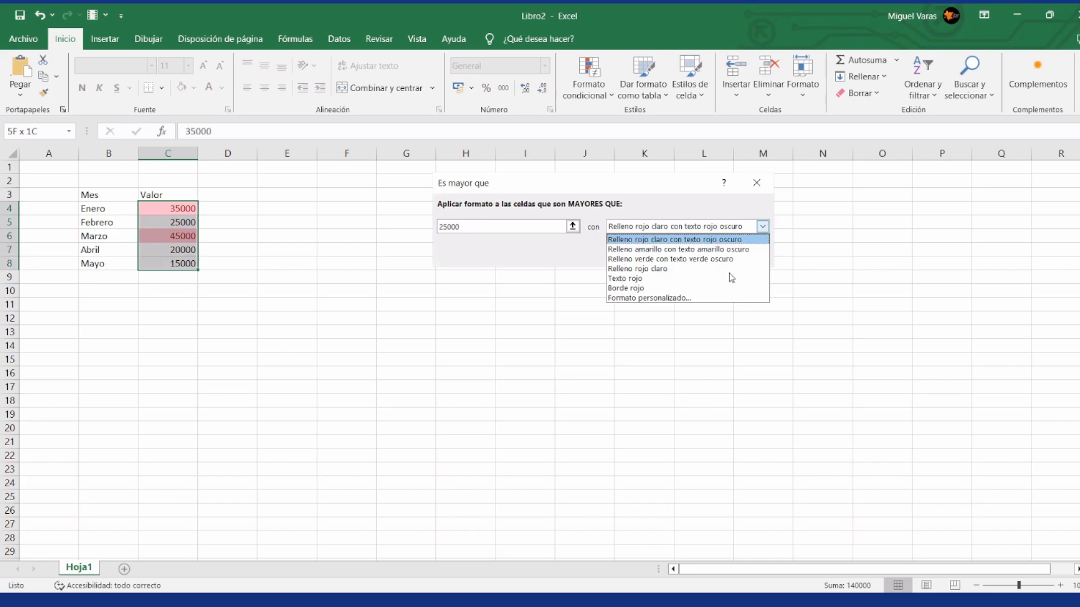
left_click(692, 299)
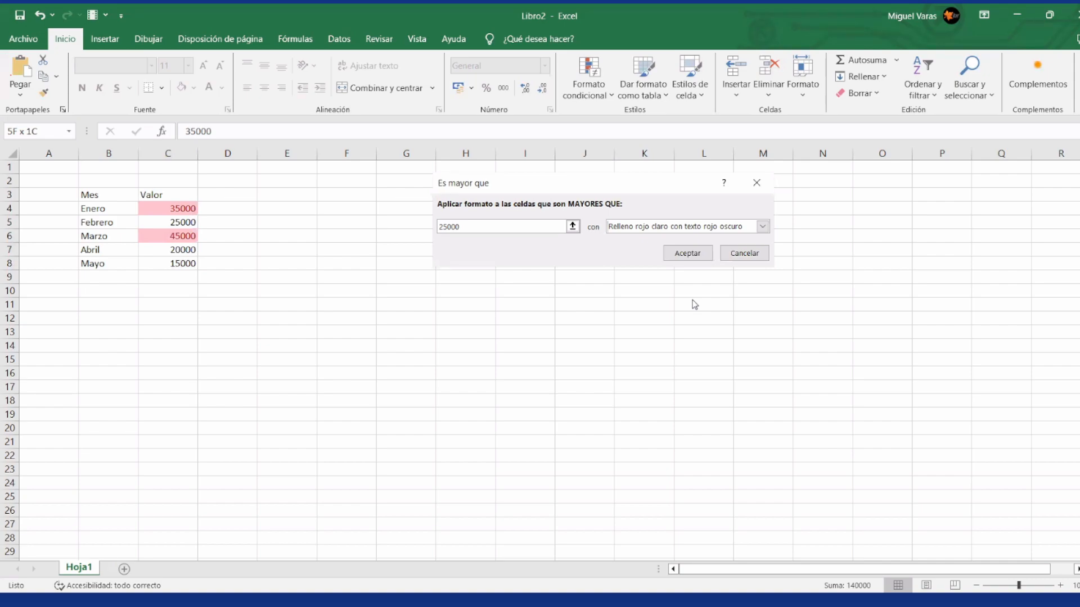
left_click(680, 255)
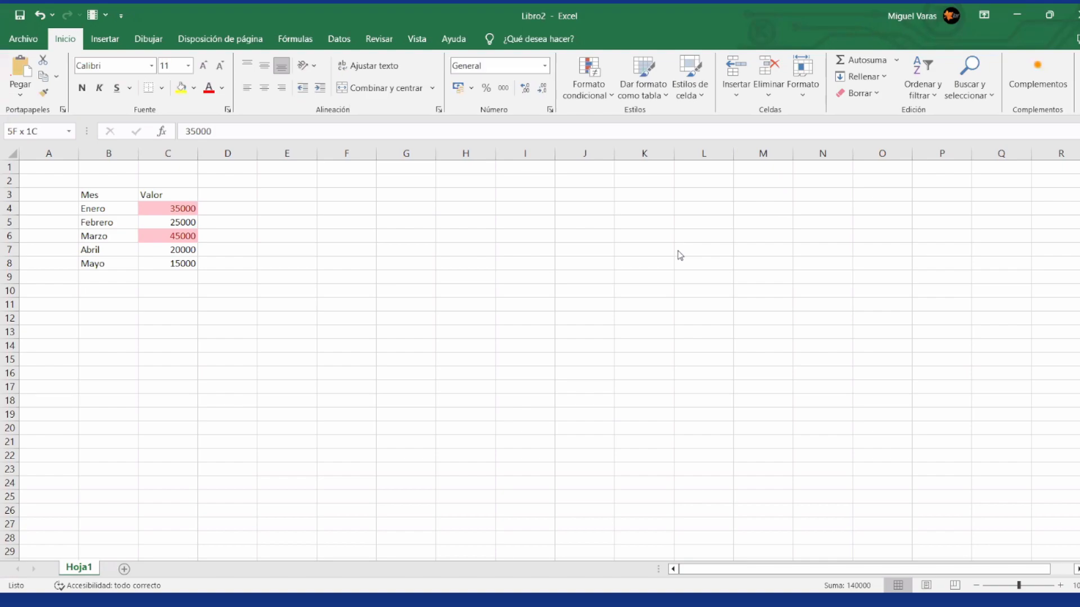
Step: Review the conditional formatting rule for the selected values in the rules manager, including its display scope options, and close it without changes
left_click(612, 92)
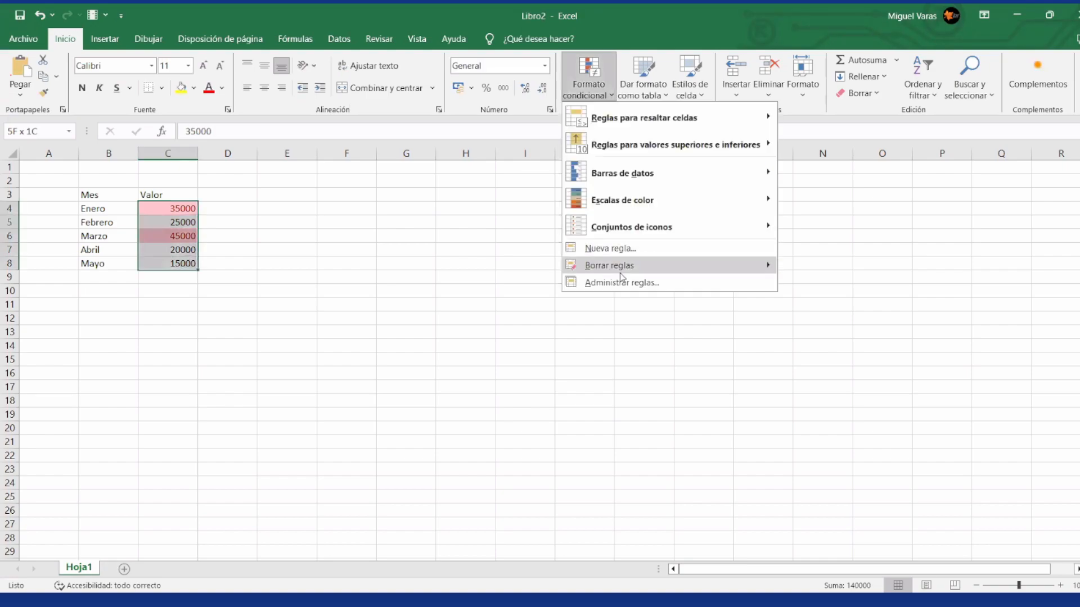
left_click(622, 283)
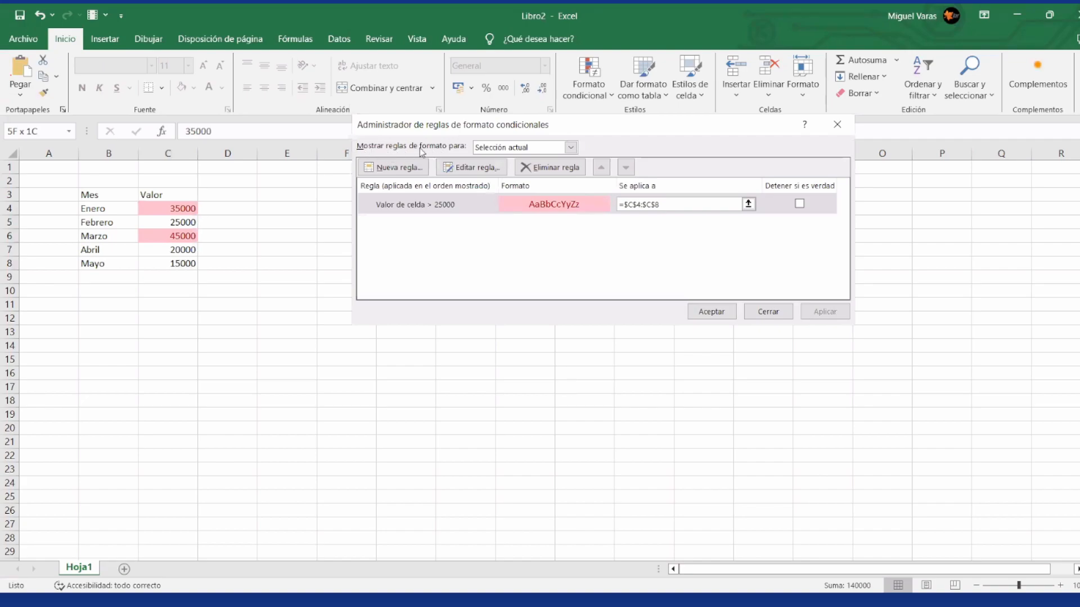
left_click(571, 148)
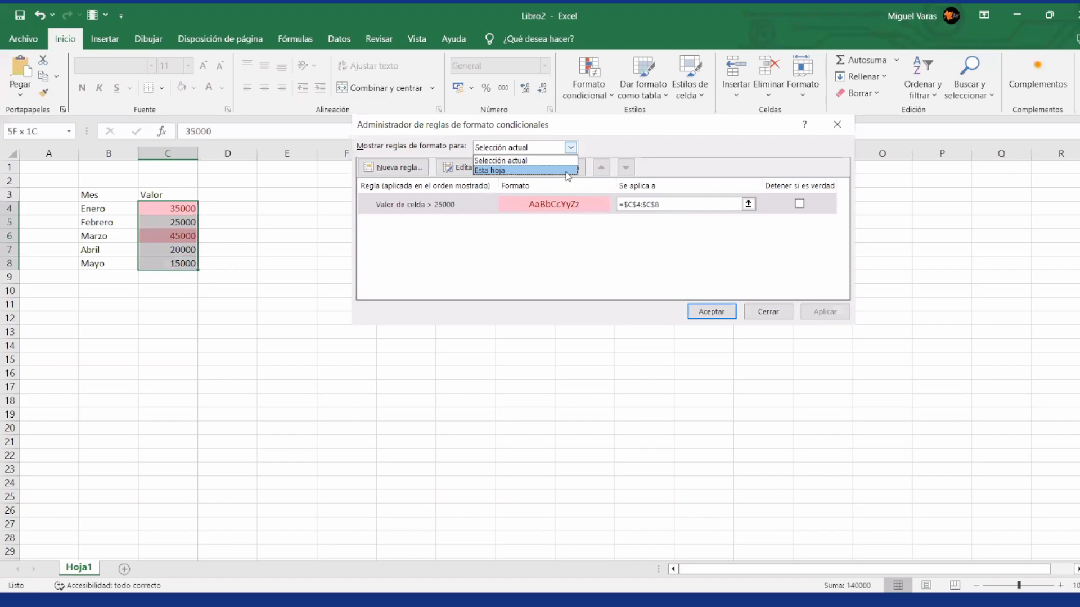
left_click(627, 121)
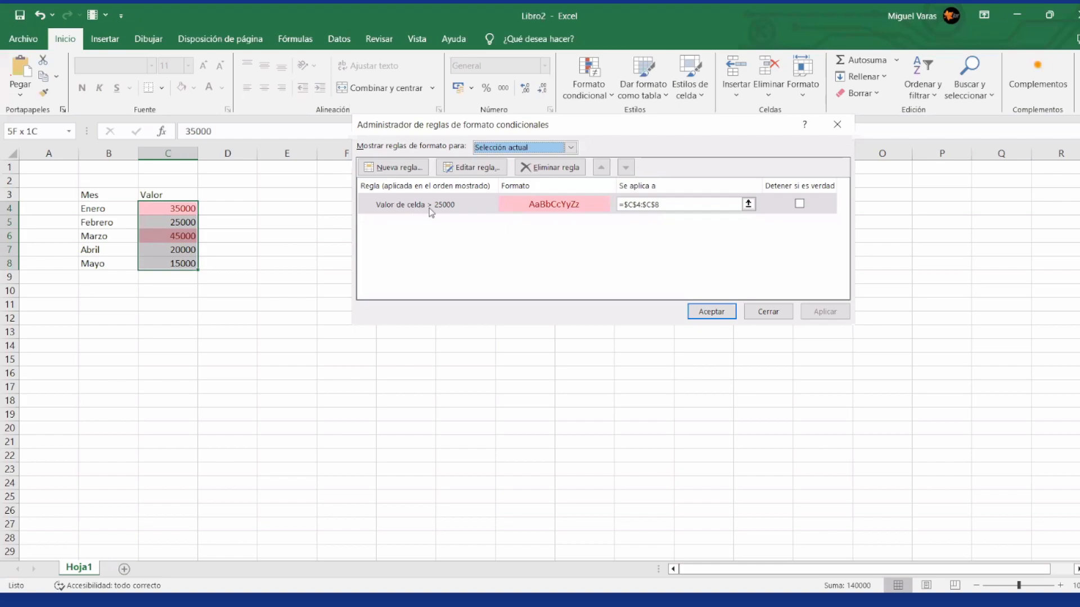
left_click(768, 312)
left_click(187, 224)
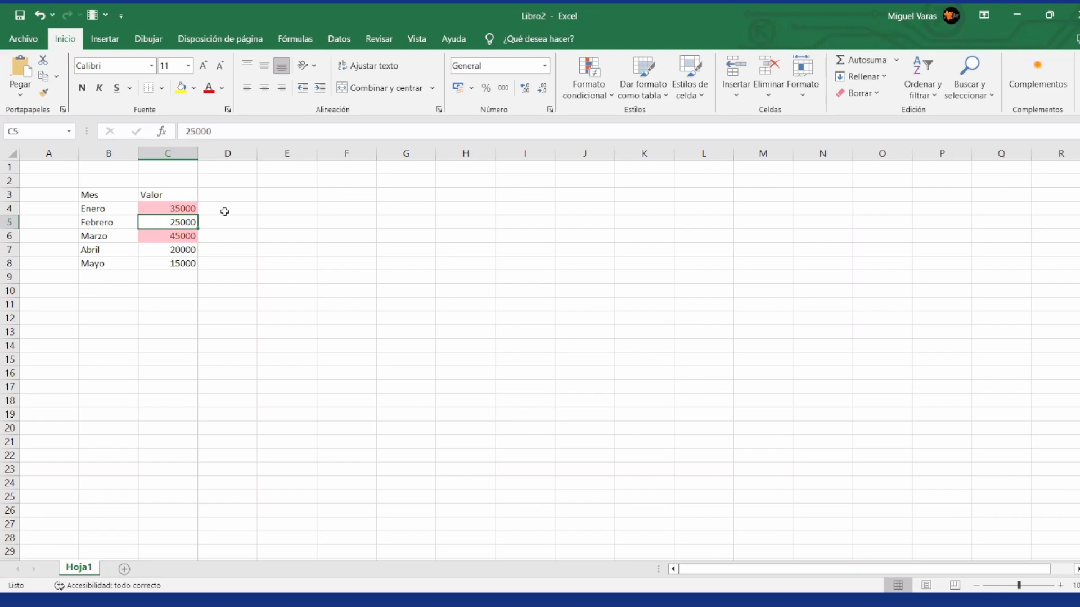
Step: Try 30000 as Febrero's value in C5, and replace it with 15000
type("00")
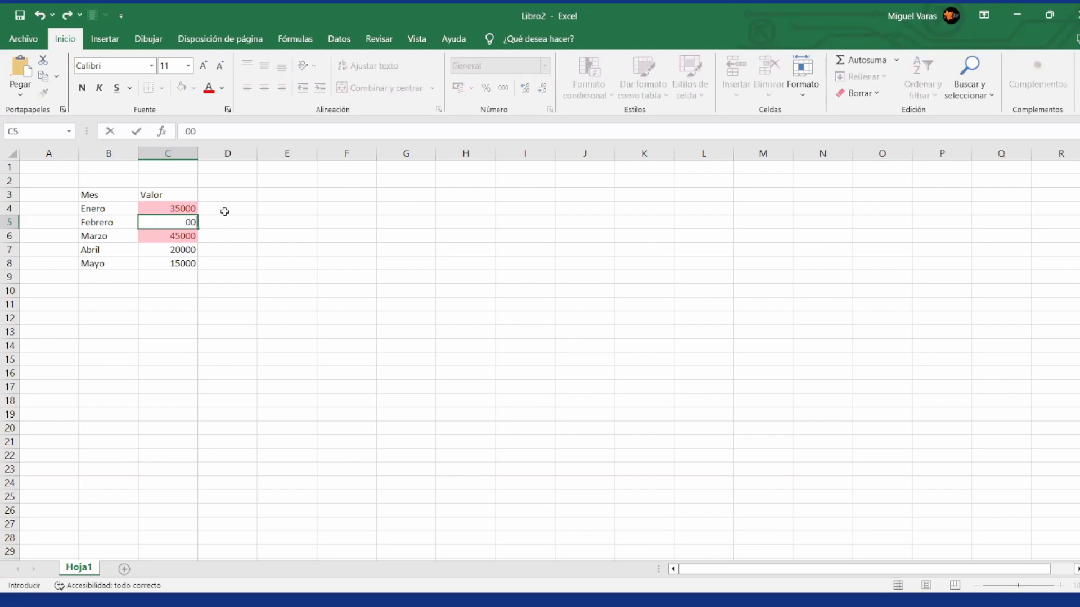
key("BackSpace")
key("BackSpace")
type("30000")
key("Return")
key("Up")
type("15000")
key("Return")
Step: Try 25000 as Abril's value in C7, and replace it with 30000
key("Down")
type("2500")
key("Return")
key("Up")
type("25000")
key("Return")
key("Up")
type("30000")
key("Return")
key("Up")
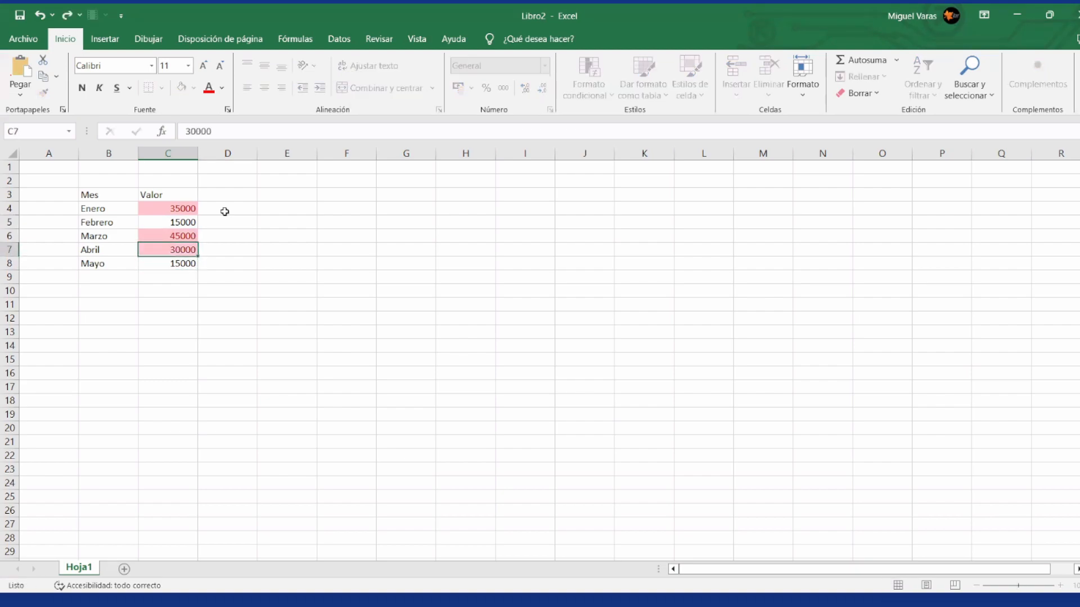
key("Return")
key("Up")
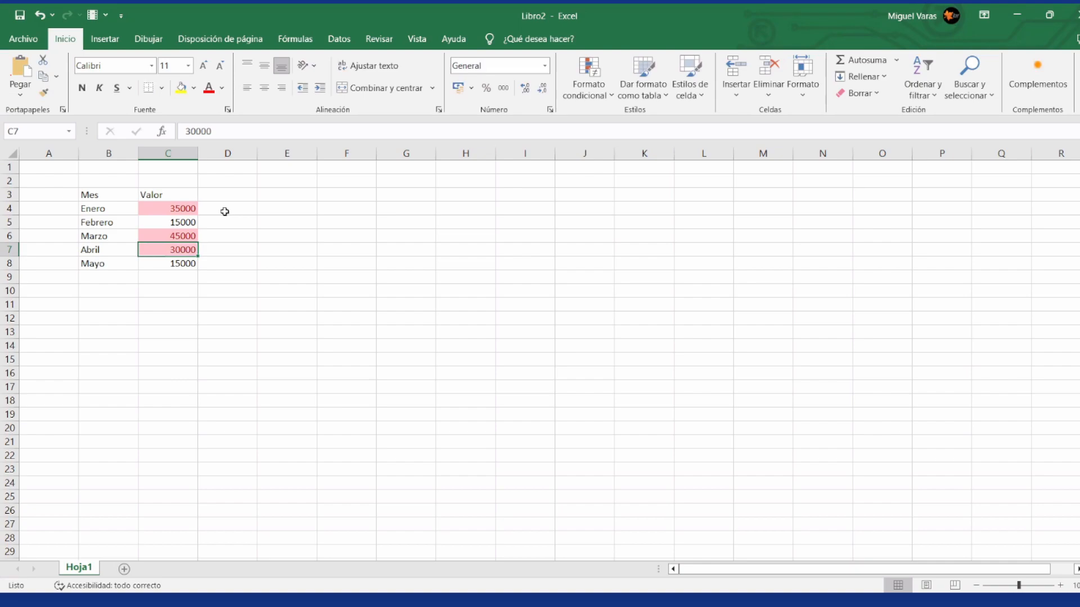
Step: Add the column header Condicion1 in D3, beside Valor
key("Up")
key("Up")
key("Up")
key("Right")
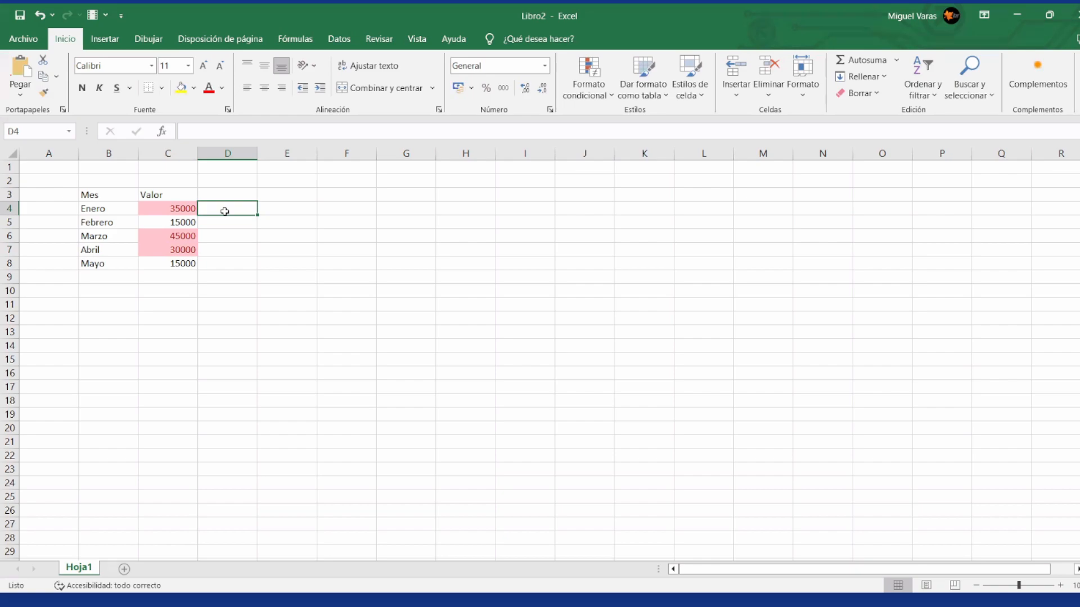
key("Up")
type("Condicion1")
key("ctrl+Return")
Step: Browse the functions of the Lógica category for cell D4, and cancel without inserting one
left_click(225, 211)
left_click(167, 137)
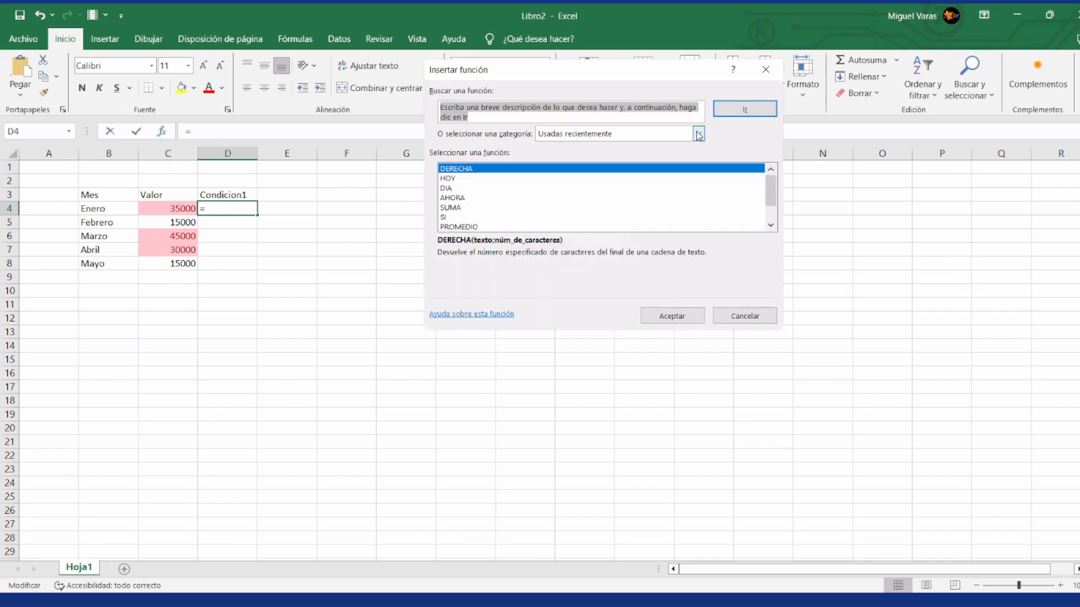
left_click(699, 135)
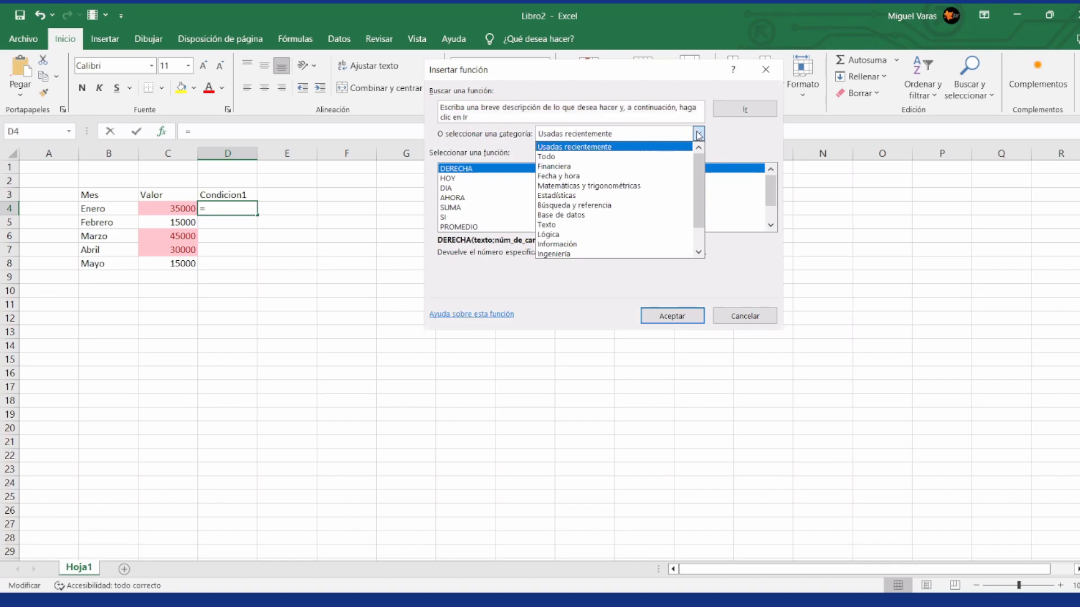
left_click(588, 157)
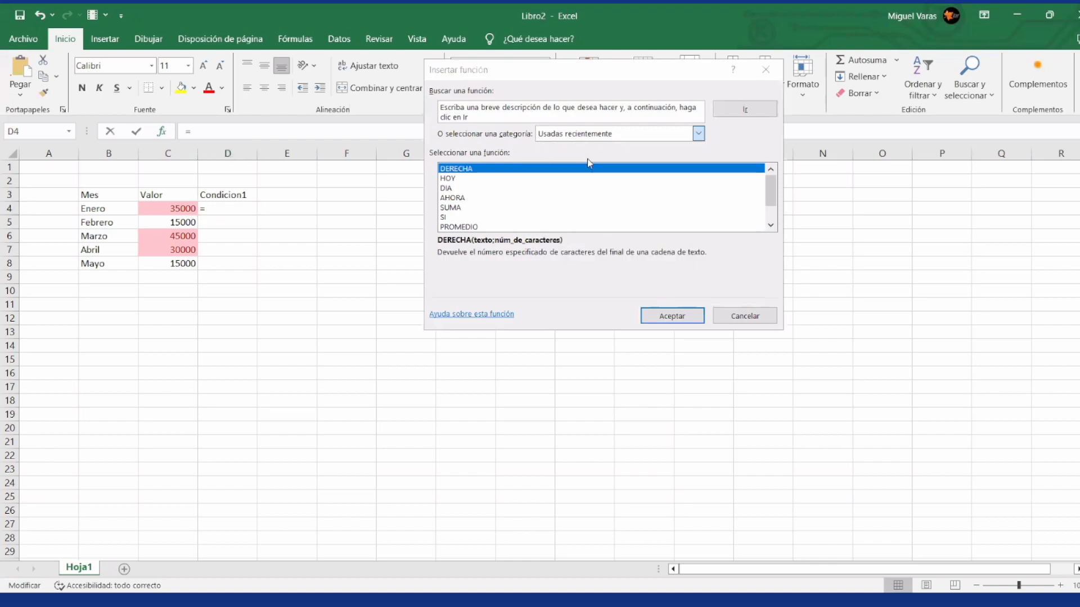
left_click(688, 136)
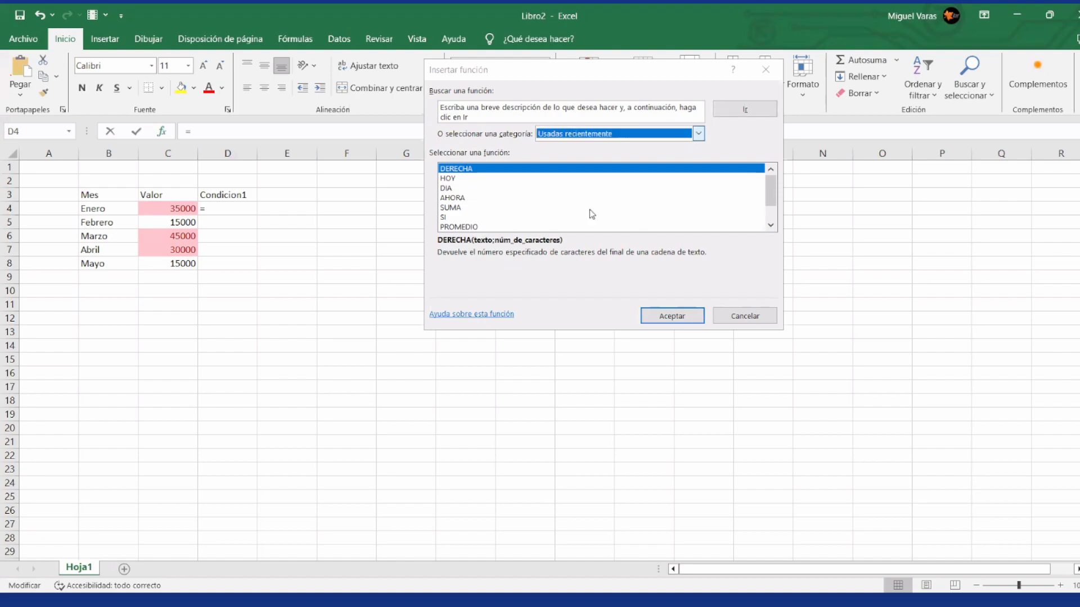
left_click(566, 233)
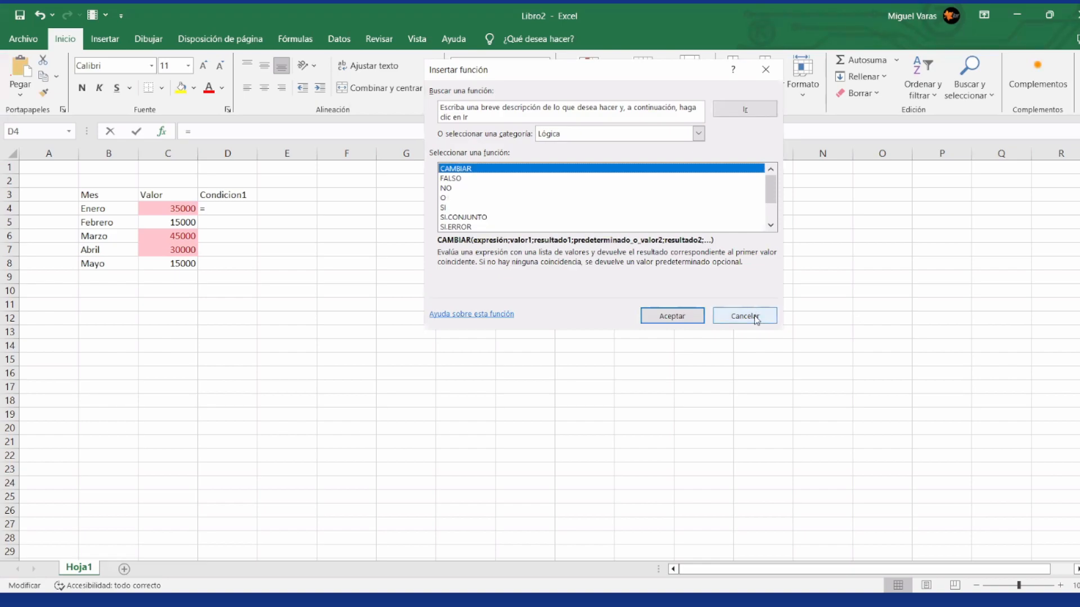
left_click(755, 318)
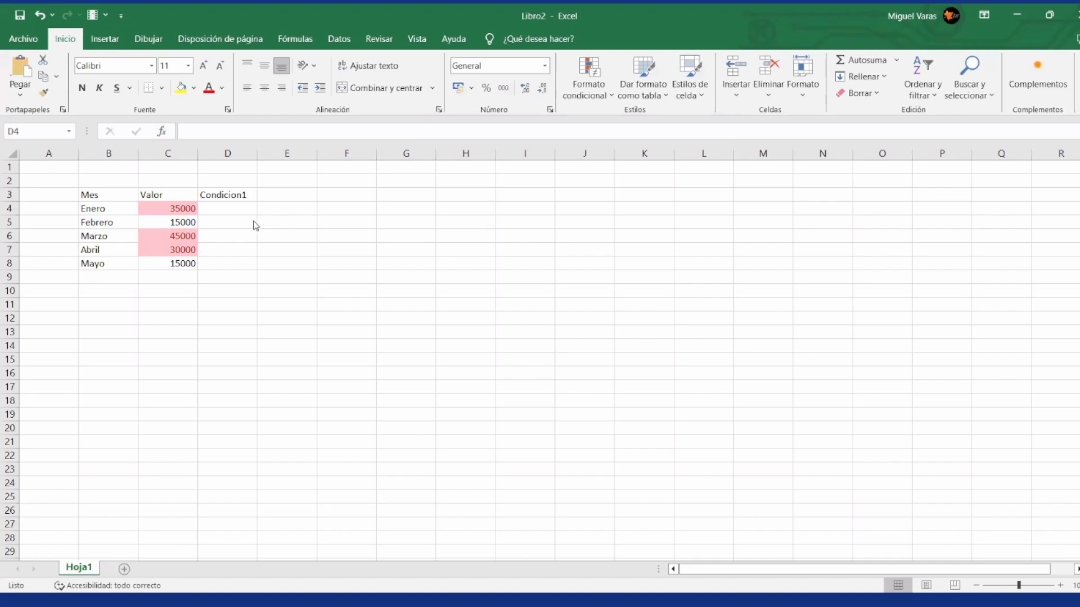
Step: Enter the formula =SI(C4>30000;"Mayor al limite";"") in D4
left_click(240, 209)
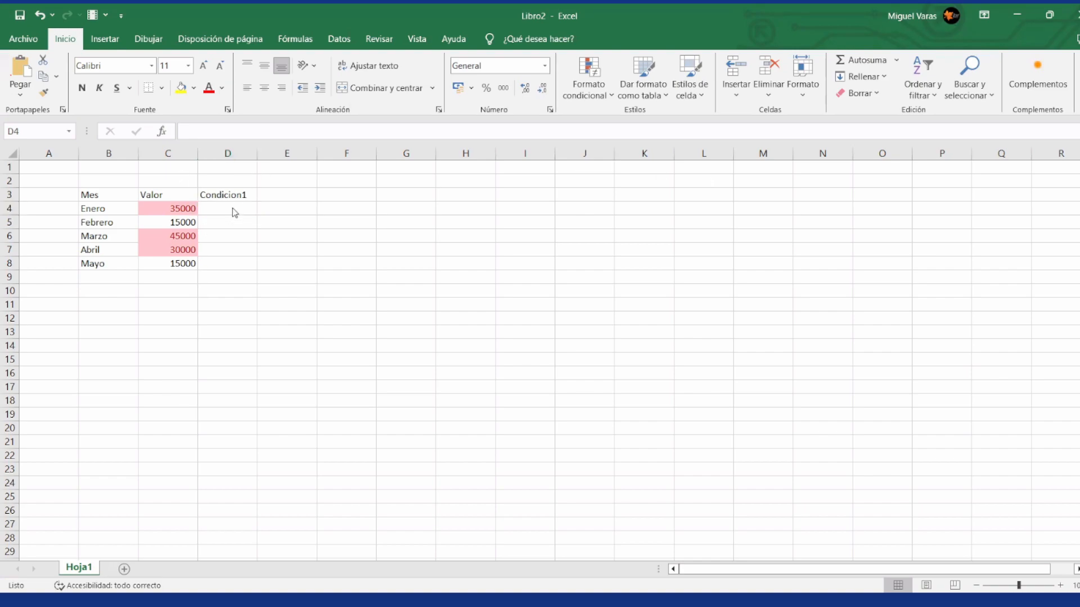
left_click(233, 210)
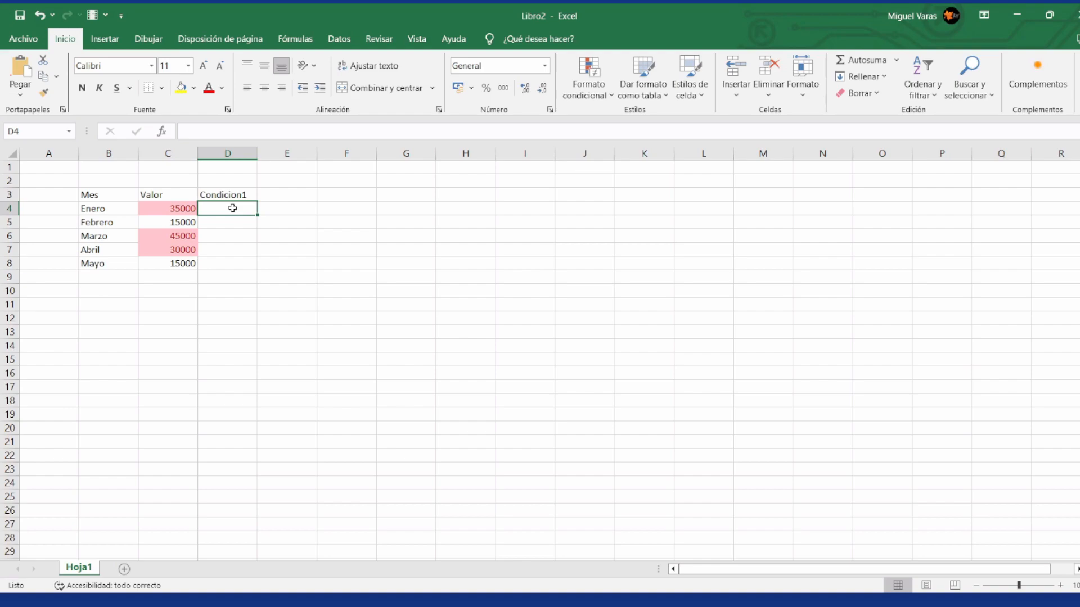
type("=")
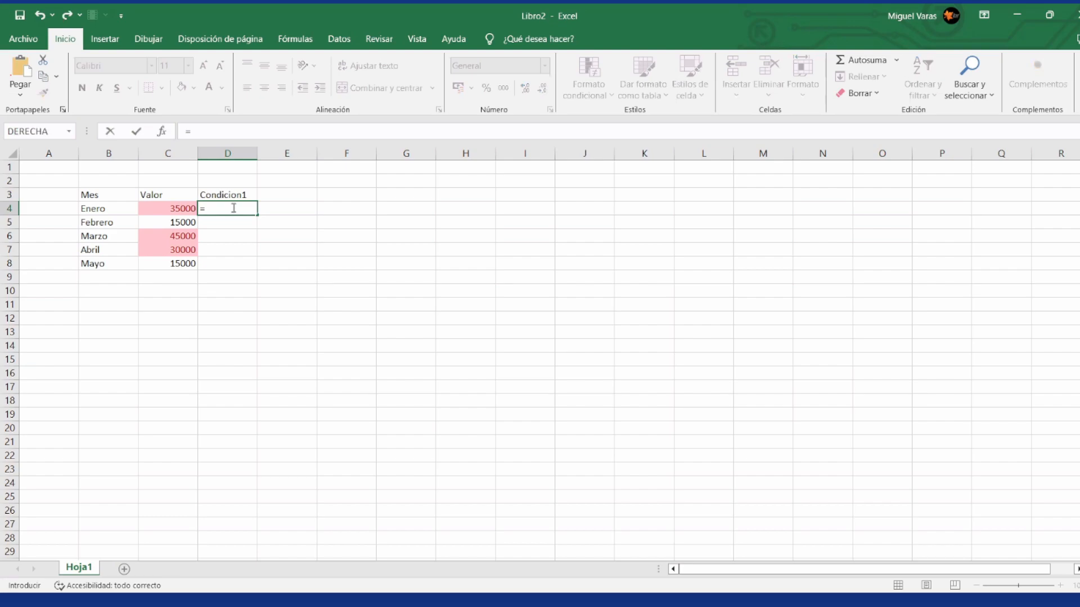
type("si(")
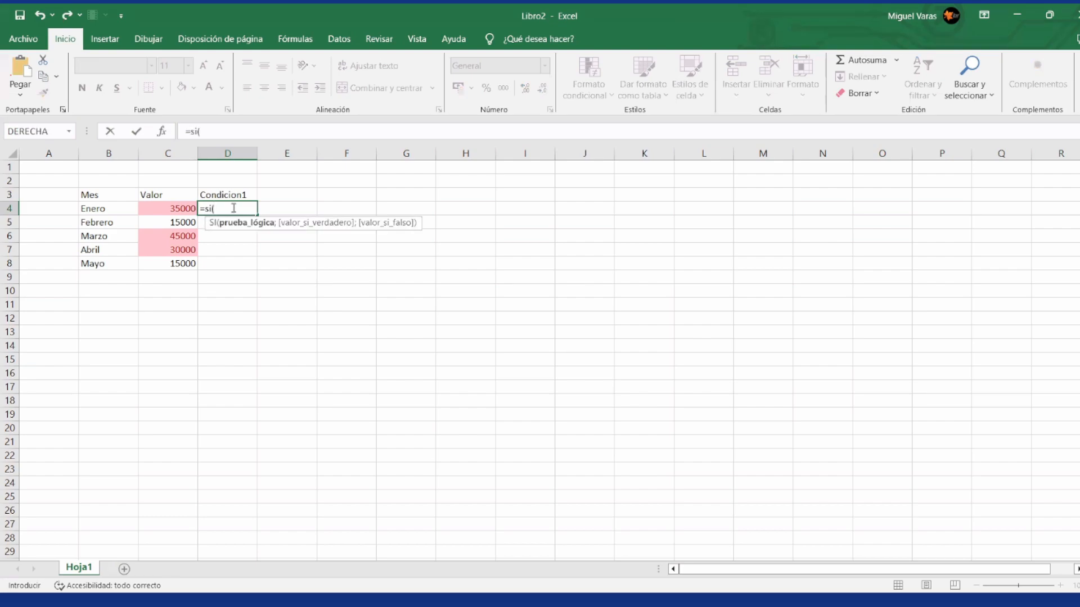
left_click(170, 209)
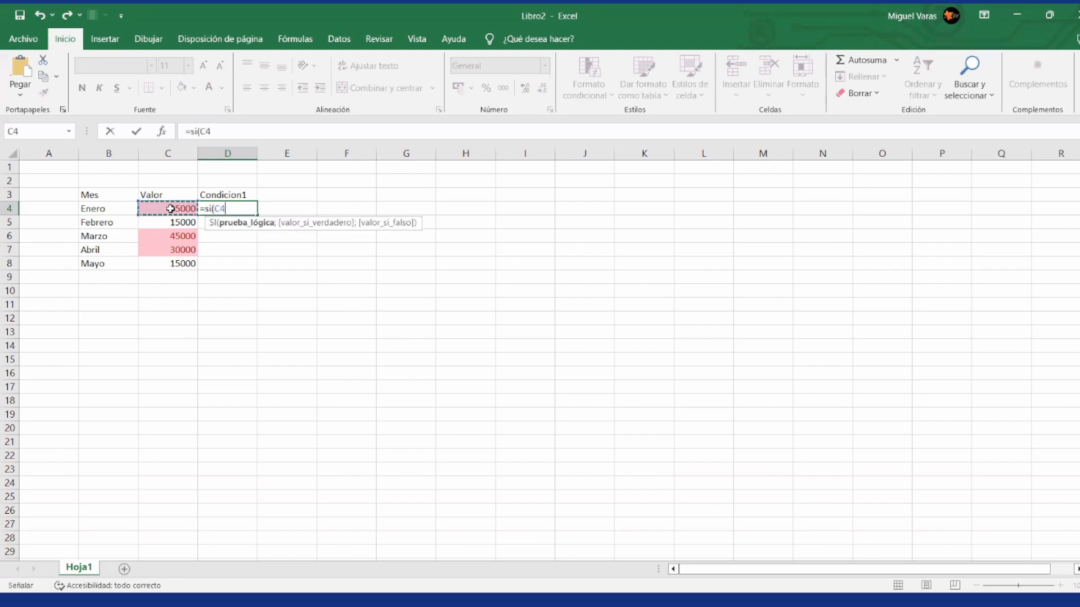
type(">30000")
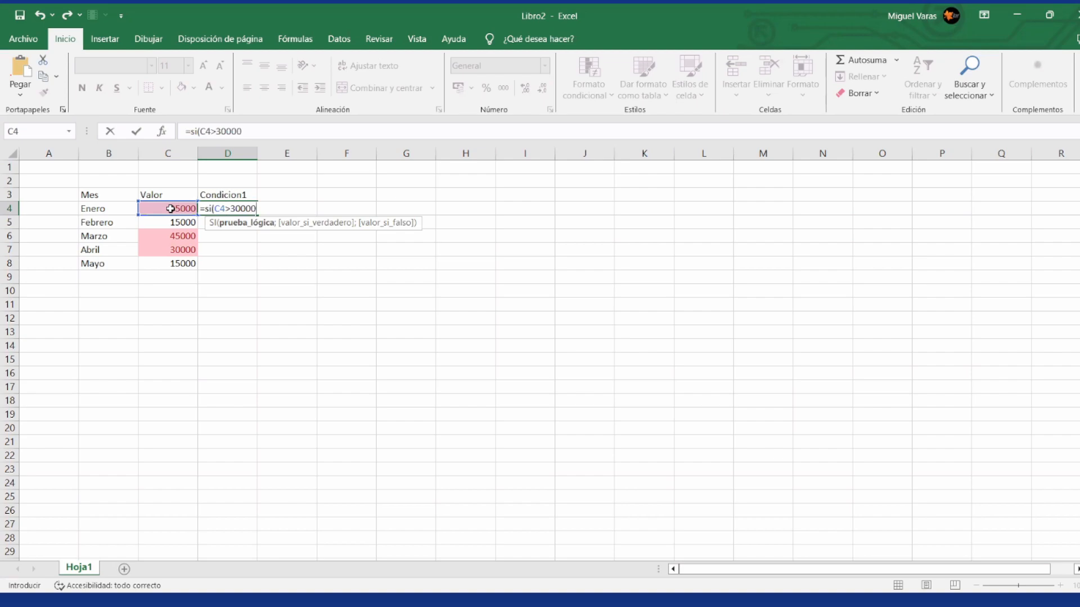
type(";")
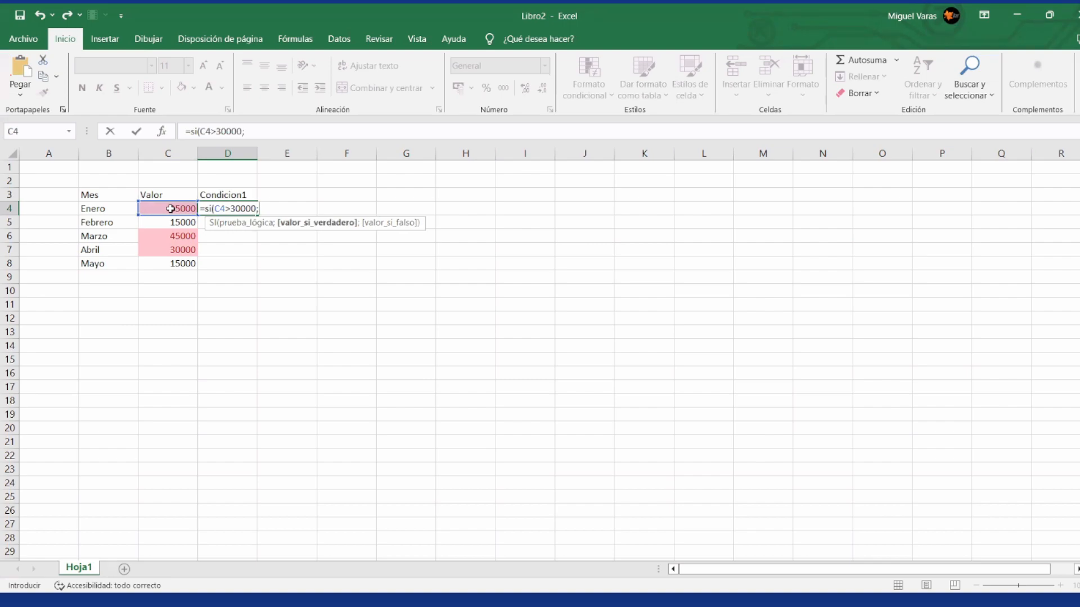
type("\"Mayor al l")
type("imite\"")
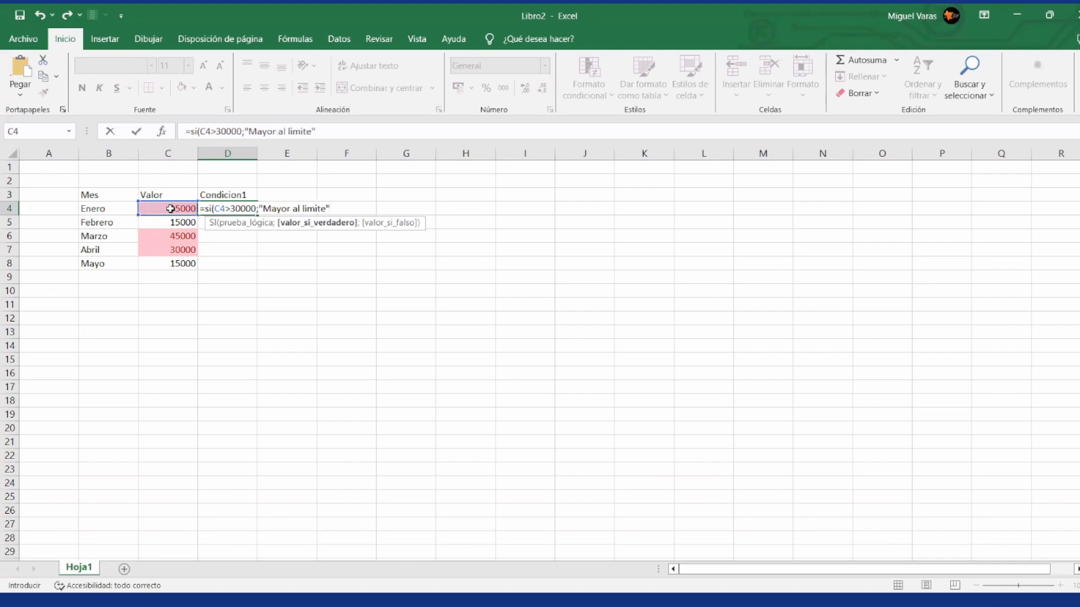
type(";")
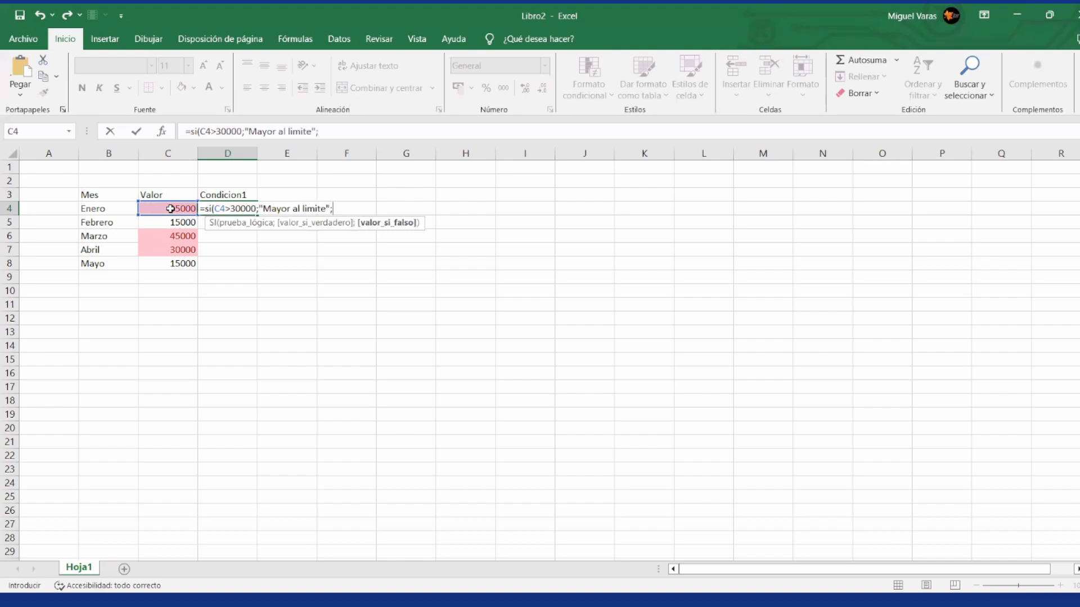
type("\"\")")
key("Return")
key("Up")
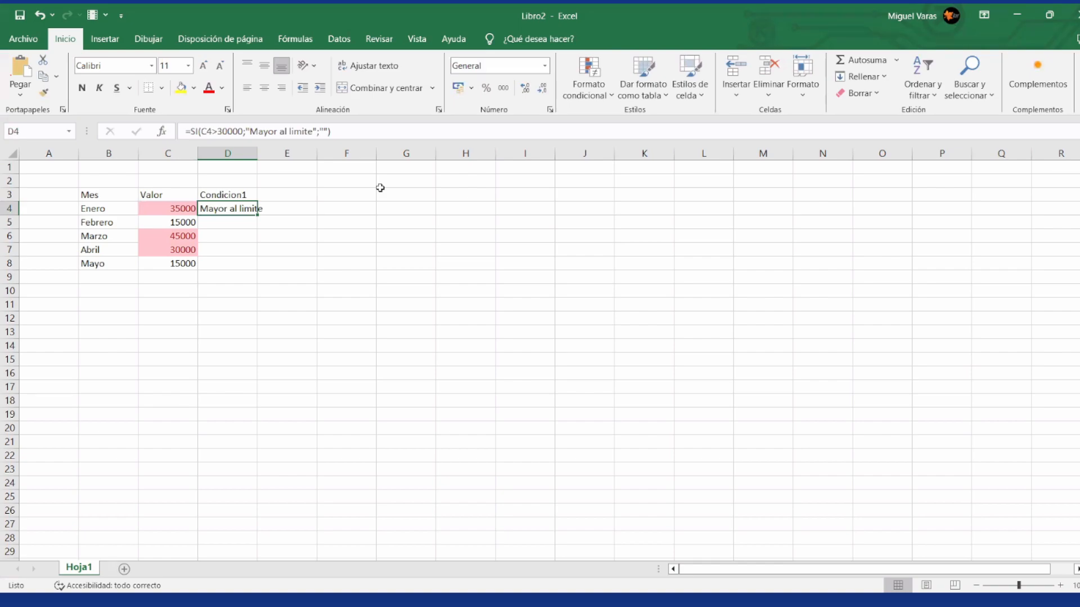
Step: Copy the D4 formula down to the remaining months in D5 to D8, and return to D4
key("ctrl+c")
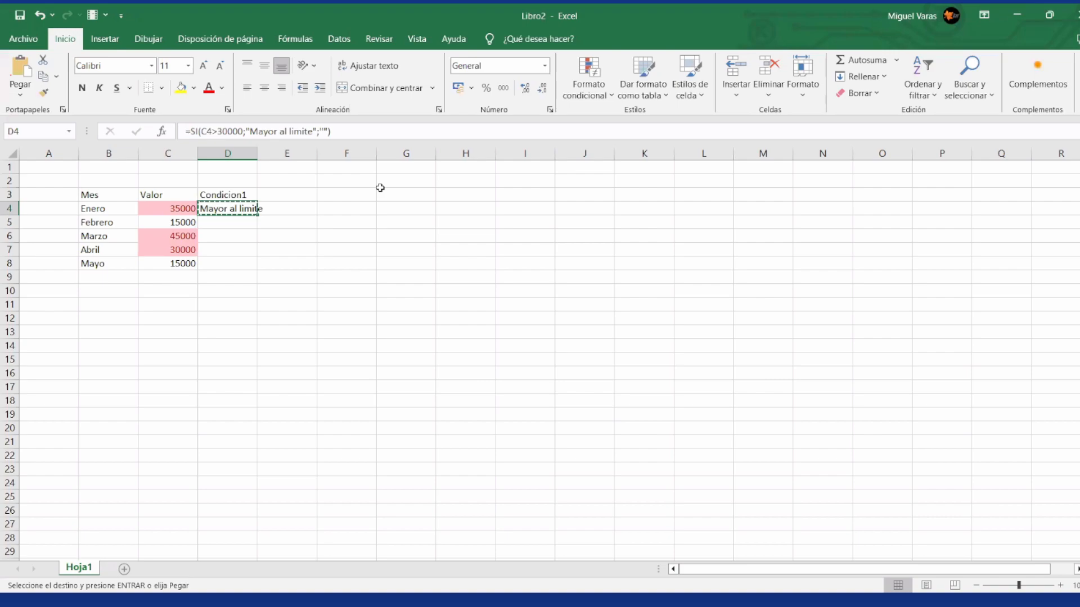
key("Down")
key("ctrl+v")
key("Down")
key("ctrl+v")
key("Down")
key("ctrl+v")
key("Down")
key("ctrl+v")
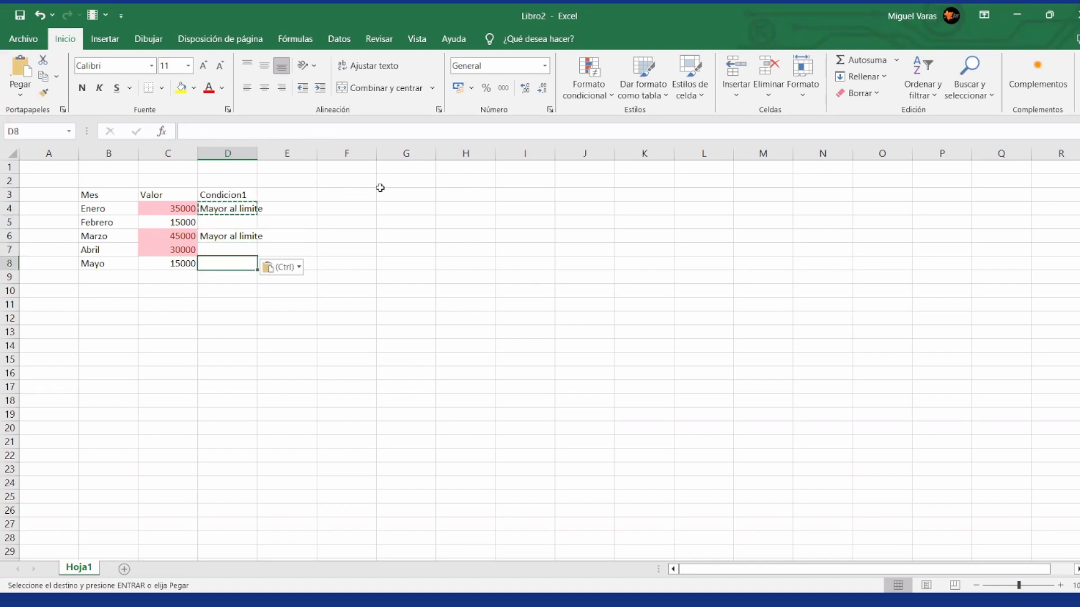
key("Up")
key("Up")
key("Up")
key("Up")
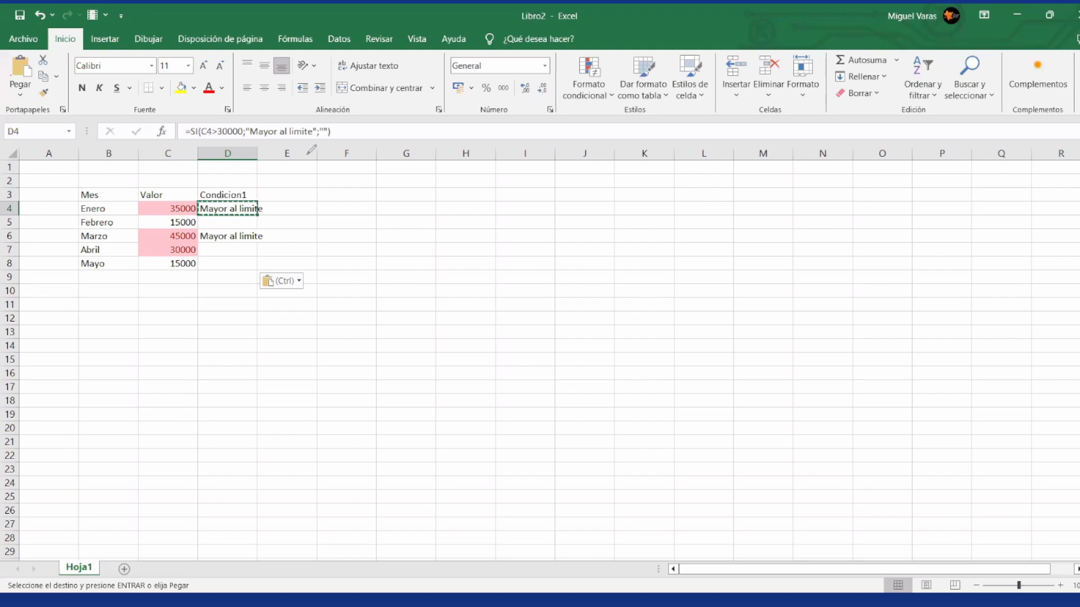
Step: Add a text annotation below the table reading =SI(condicion;Verdadero;Falso), and widen its box so the text fits on one line
left_click(294, 165)
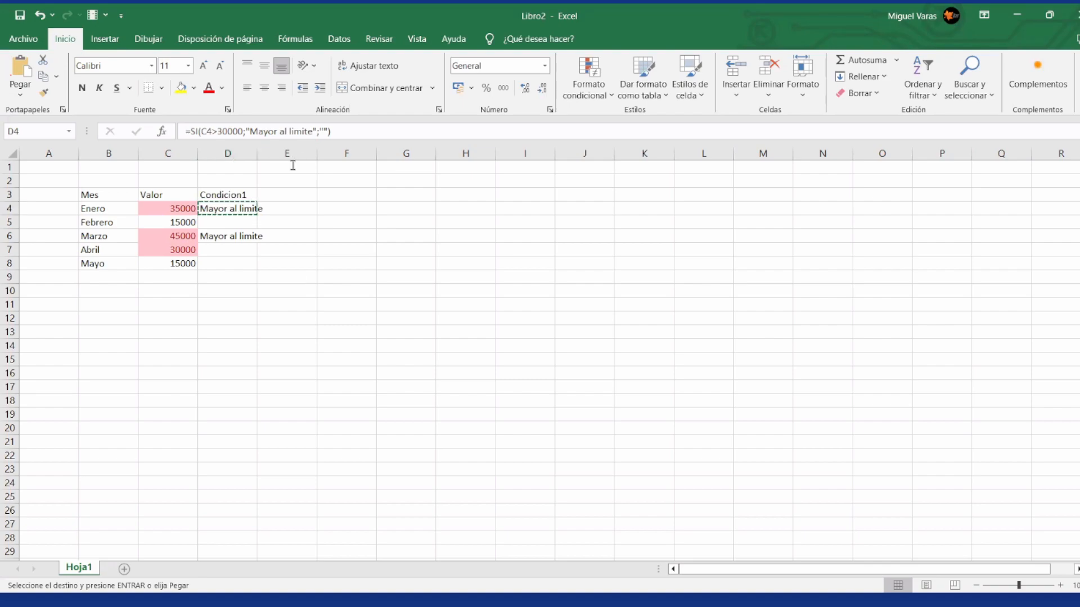
left_click(292, 165)
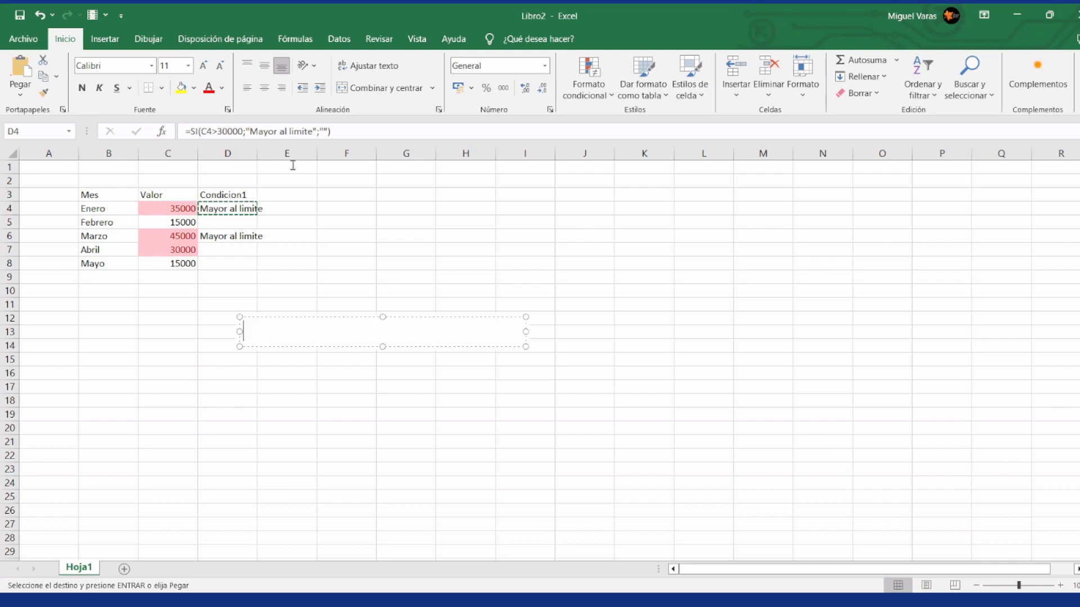
type("=")
type("SI(condicion")
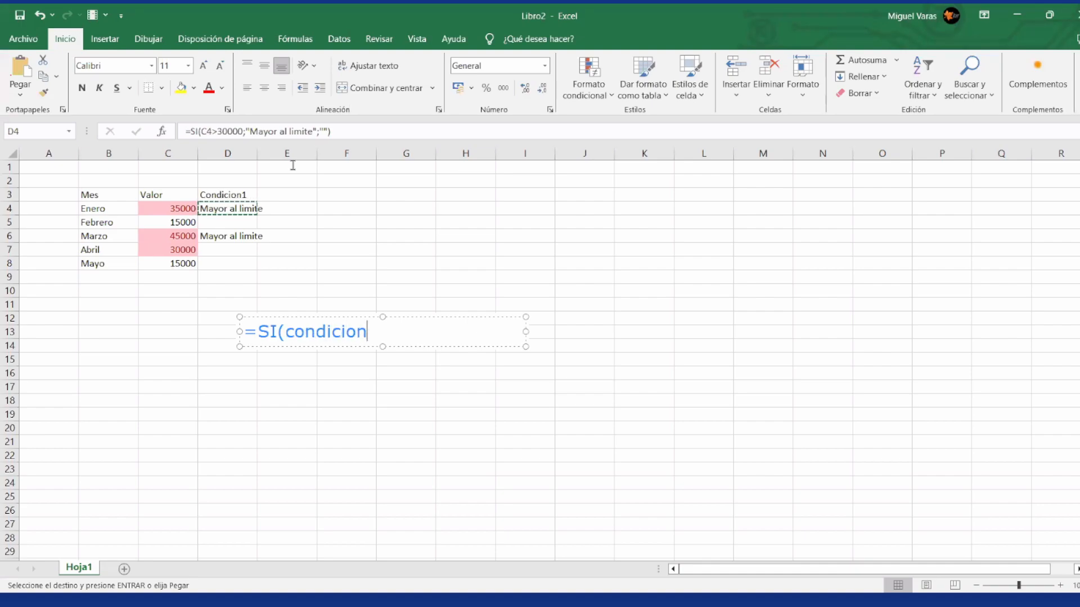
type(";Verdado")
type("r")
key("BackSpace")
key("BackSpace")
type("ero")
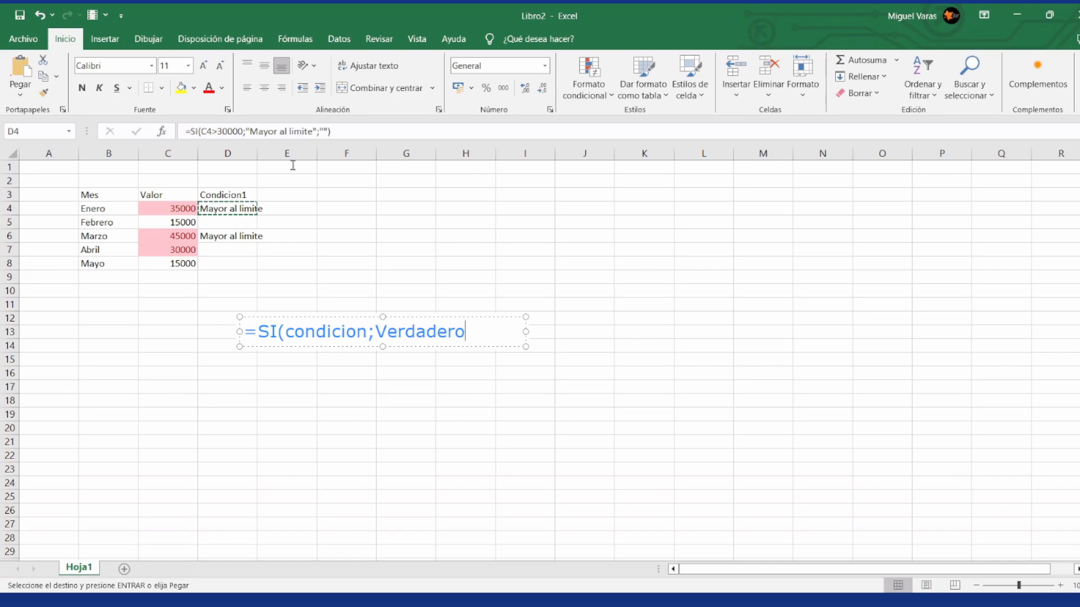
type(";Falso)")
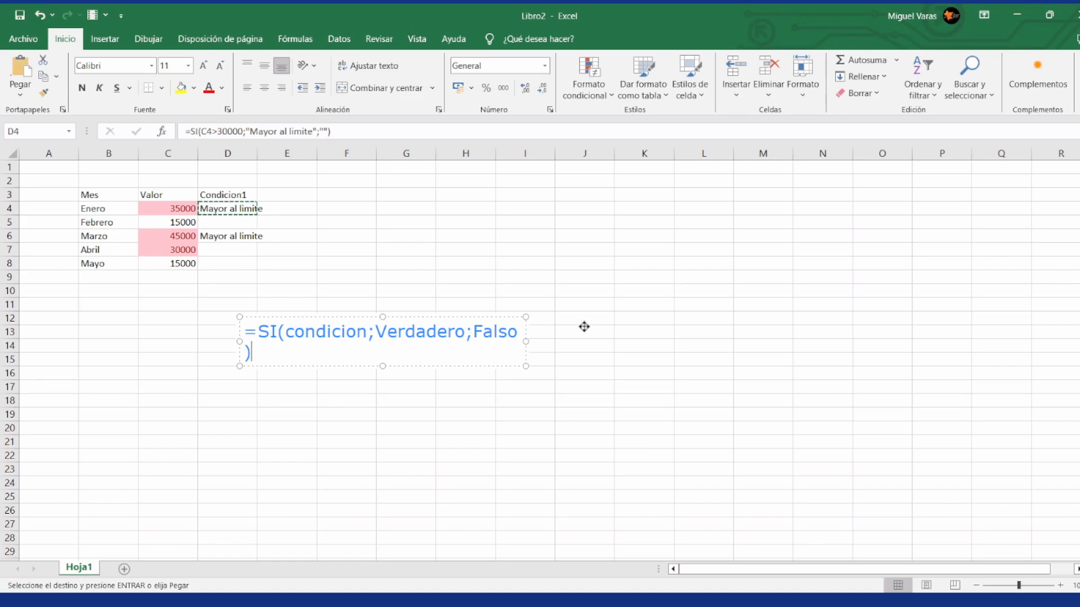
left_click_drag(585, 327, 583, 326)
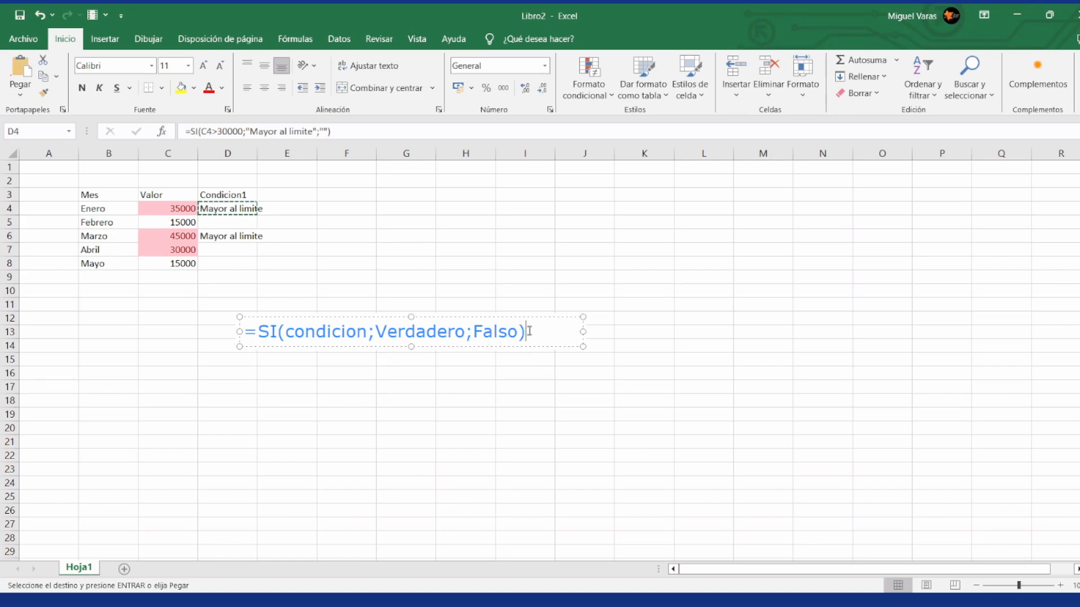
Step: Add a 'Condicion' heading under the syntax in the annotation, with the operators =, > and < on separate lines below it
key("Return")
type("Condic ion")
key("BackSpace")
key("BackSpace")
key("BackSpace")
key("BackSpace")
type("ion")
key("Return")
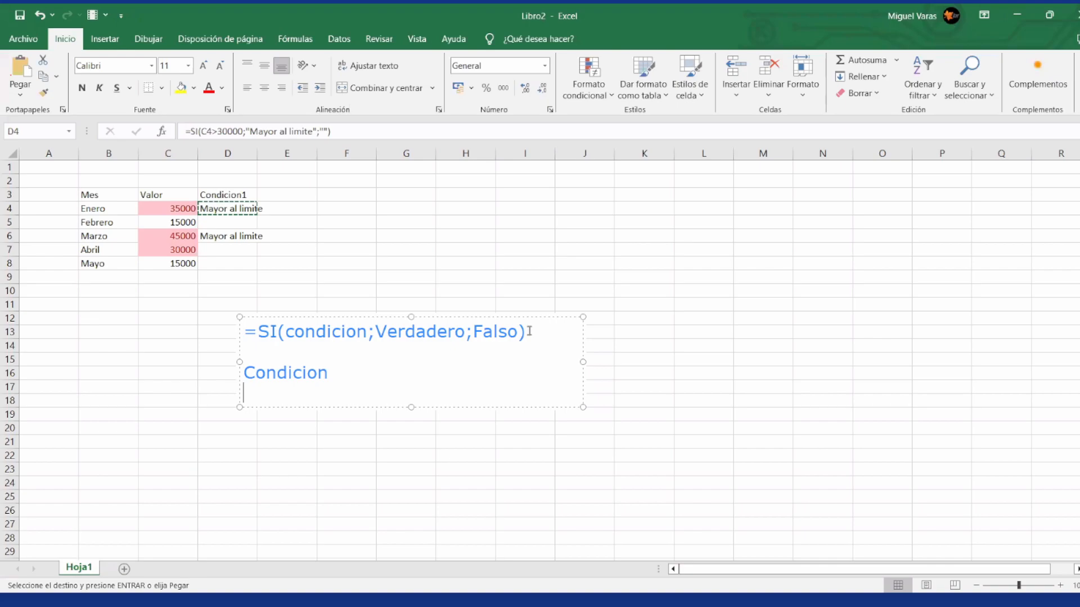
type("=")
key("BackSpace")
type("=")
key("Return")
type(">")
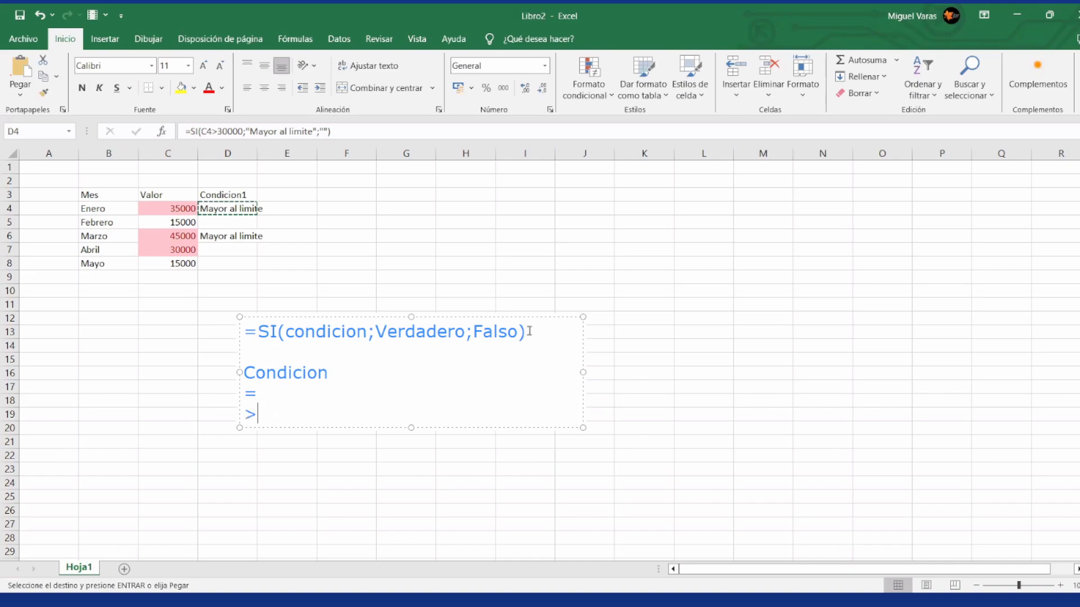
key("Return")
type("<")
key("Return")
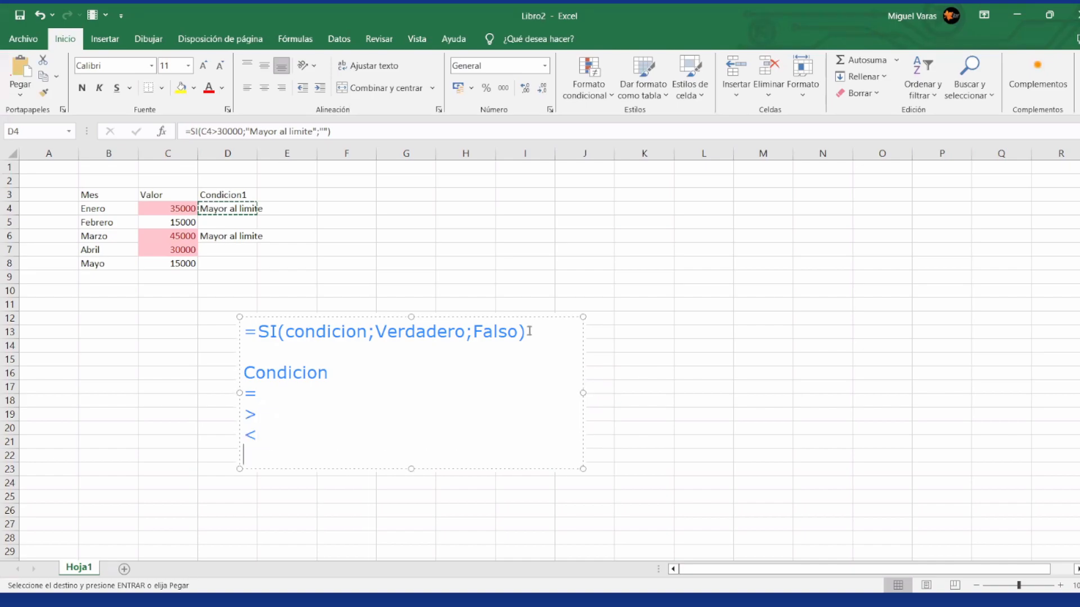
Step: Add the operators <>, >= and <= beside =, > and < in the annotation's operator list
key("Up")
key("Up")
key("Up")
key("End")
type("<>")
key("Down")
type(">=")
key("Down")
type(",")
key("BackSpace")
type("<+")
key("BackSpace")
type("=")
key("Return")
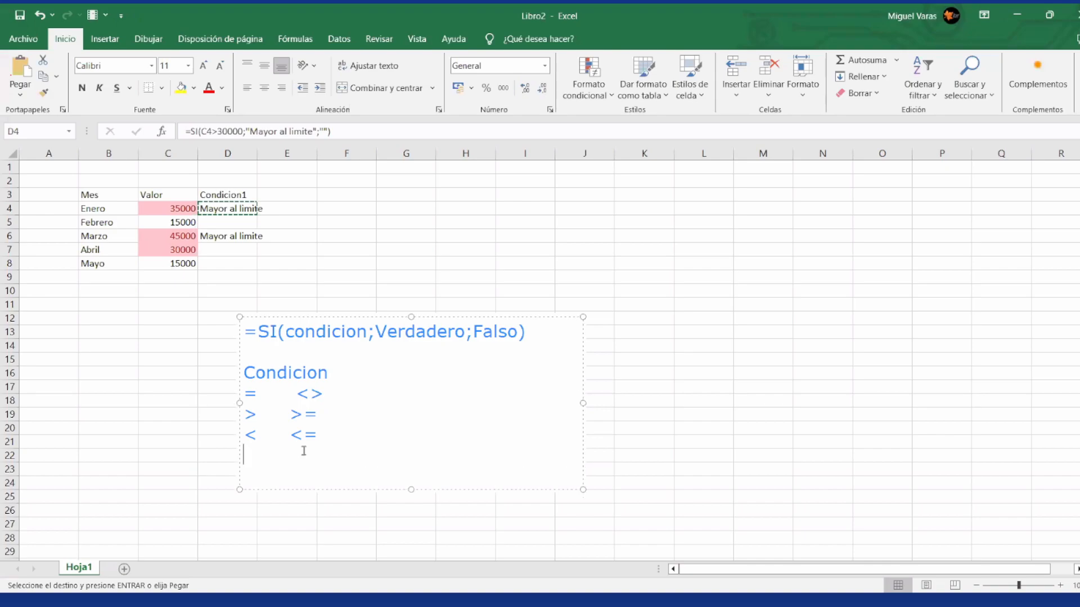
Step: Add the example line 'Condicion: C4>30000' below the operator list in the annotation, separated by a blank line
key("Return")
type("Condicion")
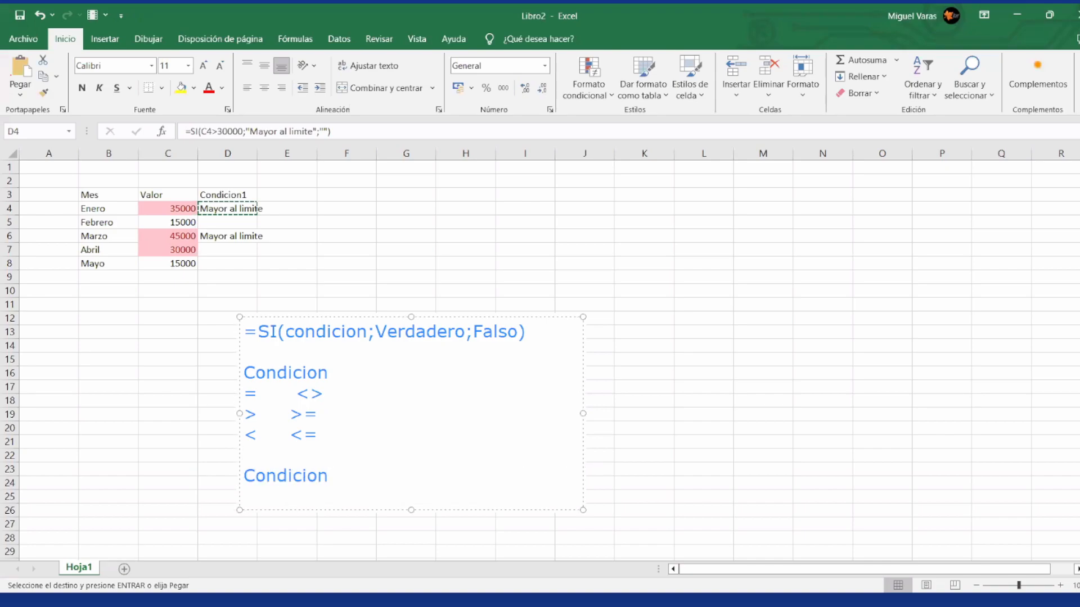
type(": C4>30000")
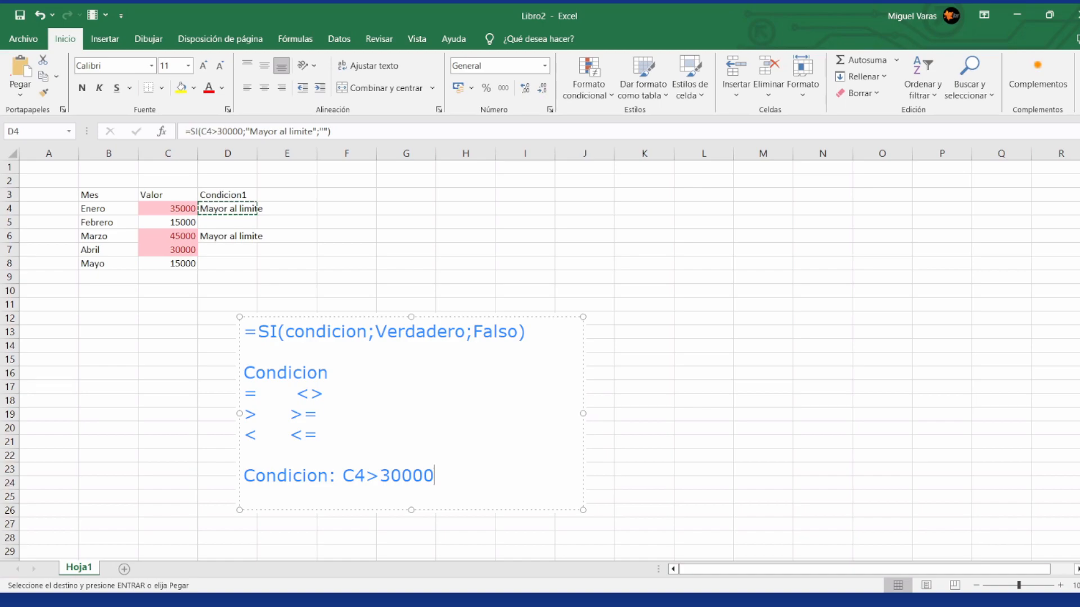
Step: Add the line 'Resultado: boolean True o False' below the example condition in the annotation
key("Return")
type("Resultado: b")
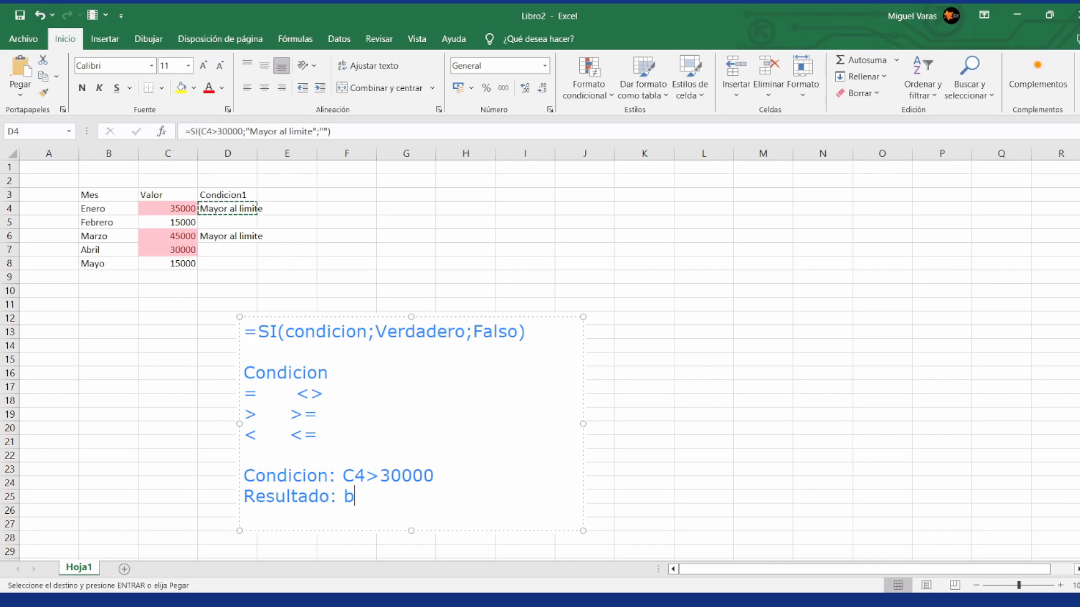
type("oolean   True o Flas")
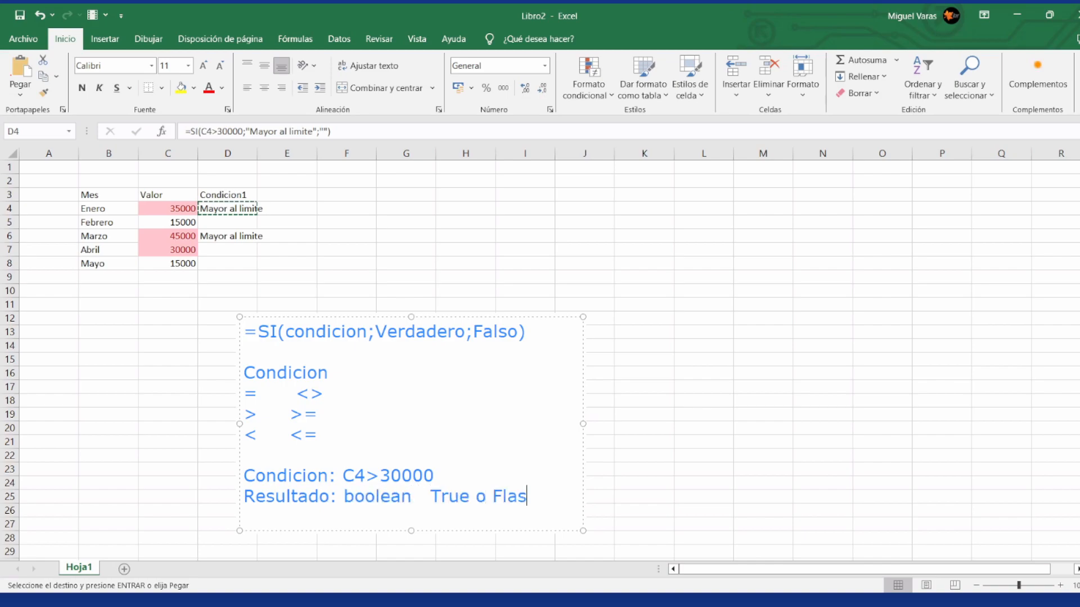
key("BackSpace")
key("BackSpace")
key("BackSpace")
type("alse V o F")
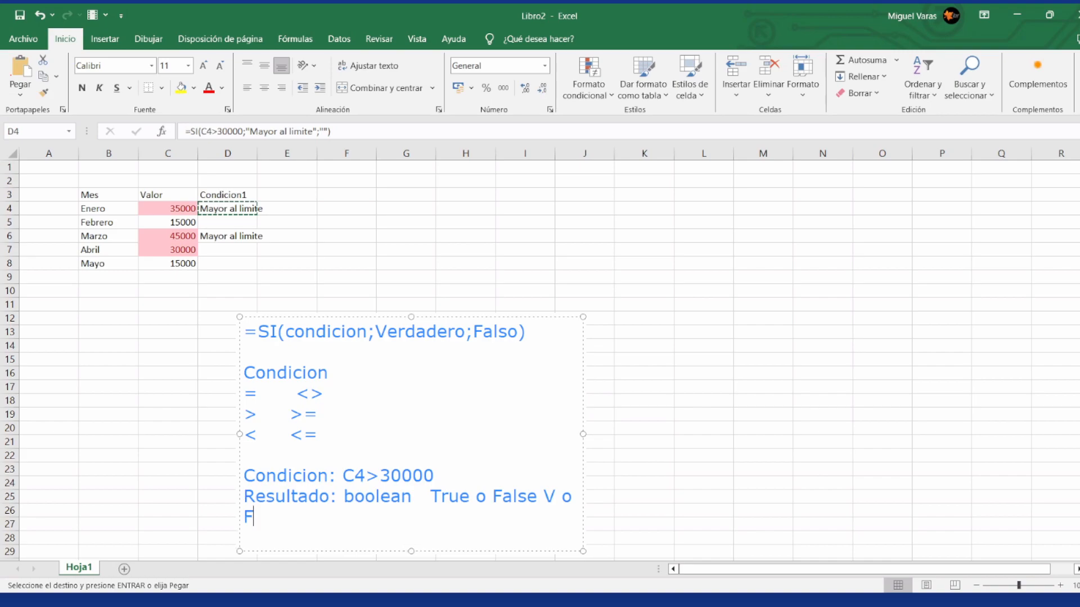
type(" Verdadero o Falso")
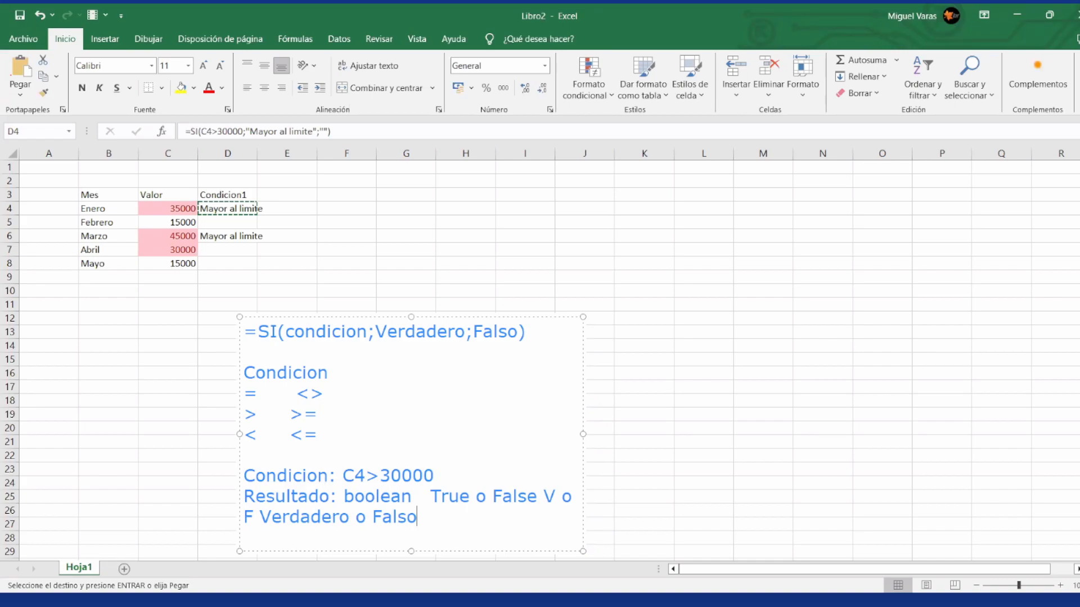
Step: Delete the whole text annotation below the table
key("shift+Up")
key("shift+Up")
key("shift+Up")
key("shift+Up")
key("shift+Up")
key("shift+Up")
key("shift+Up")
key("shift+Up")
key("shift+Up")
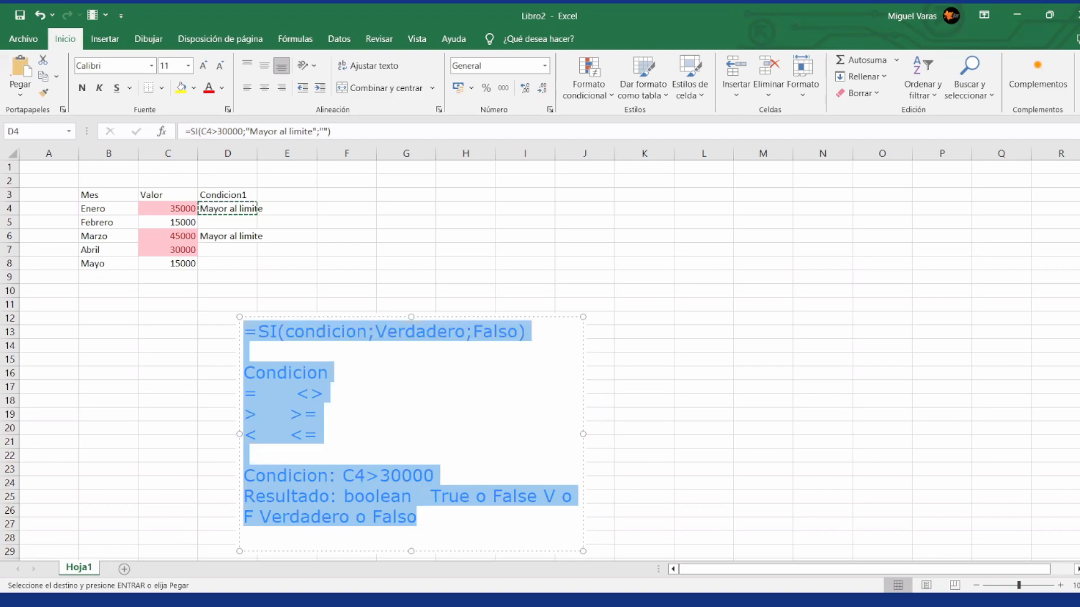
key("BackSpace")
key("Escape")
key("Delete")
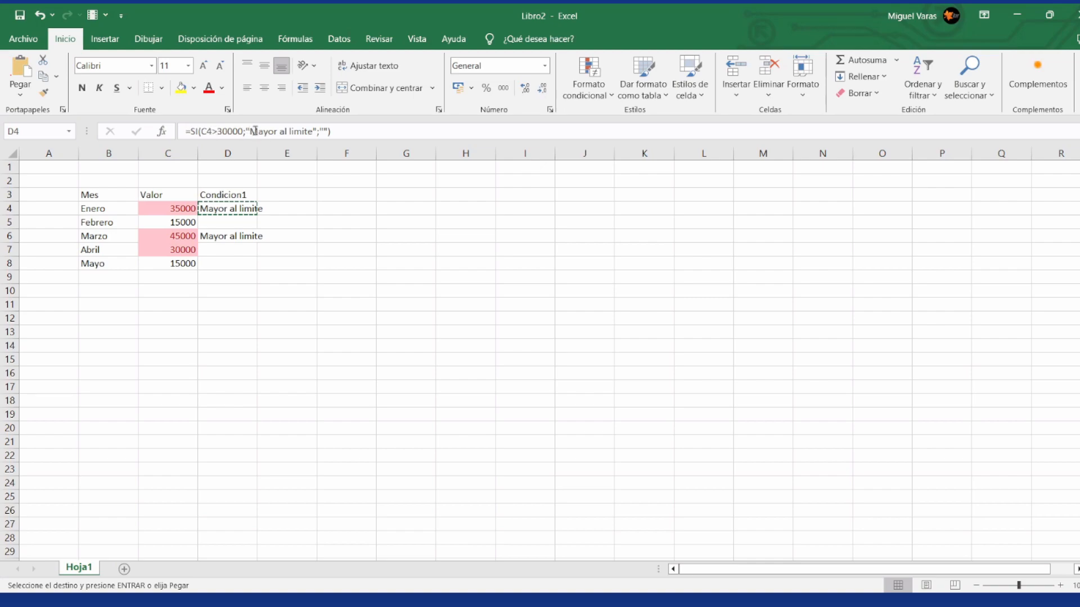
Step: Remove the false-value argument from the formula in D4, leaving =SI(C4>30000;"Mayor al limite")
key("Right")
key("Right")
key("Right")
key("Right")
key("Left")
key("Left")
key("Left")
key("Left")
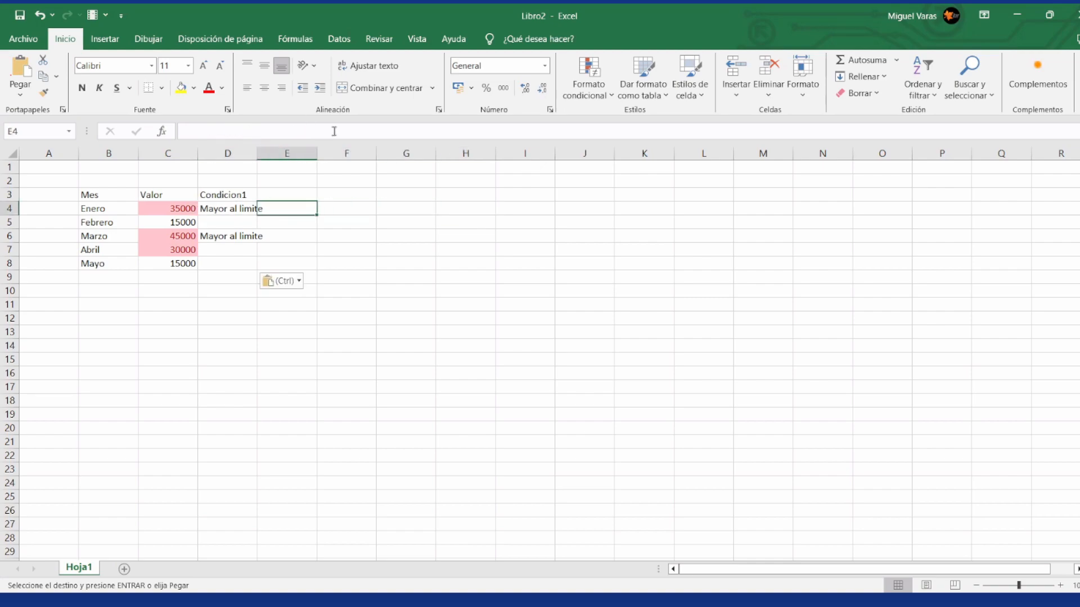
left_click(348, 135)
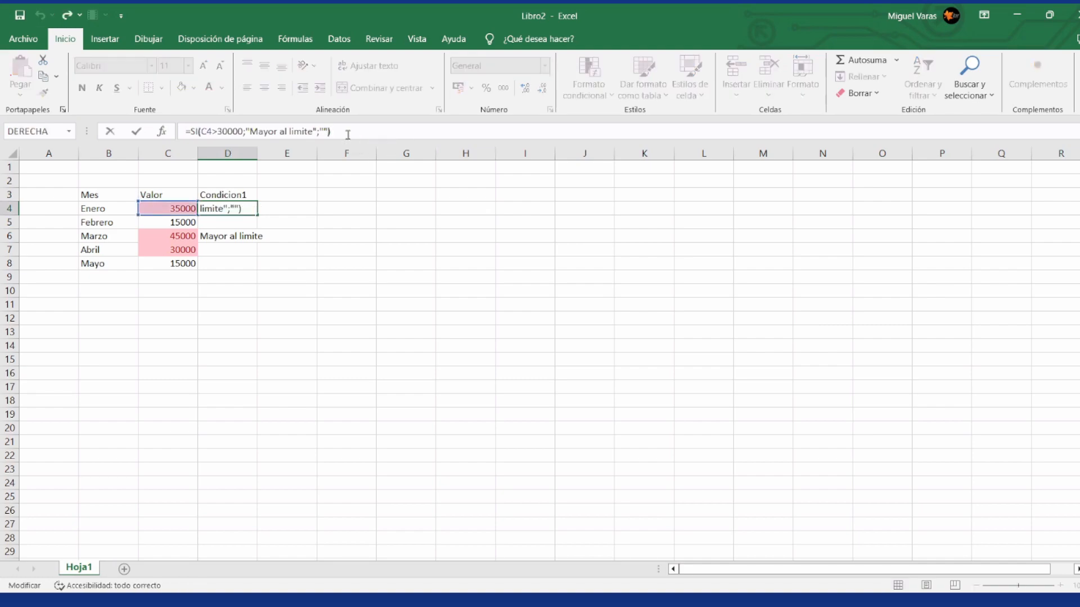
key("Escape")
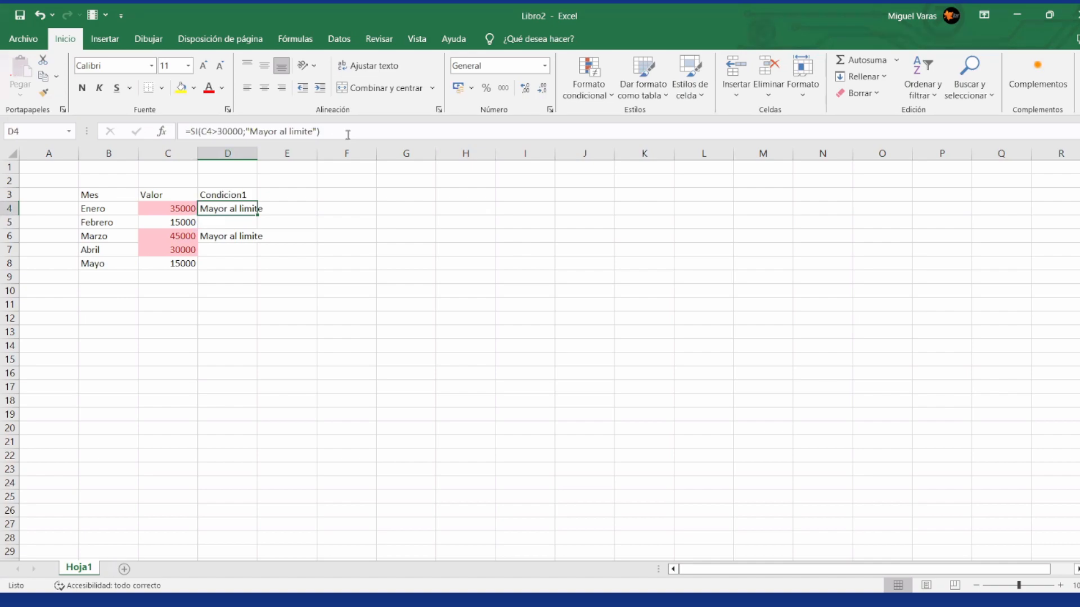
Step: Copy the two-argument SI formula from D4 to the Condicion1 cells of the other months
key("ctrl+c")
key("Down")
key("ctrl+v")
key("Down")
key("Down")
key("ctrl+v")
key("Down")
key("ctrl+v")
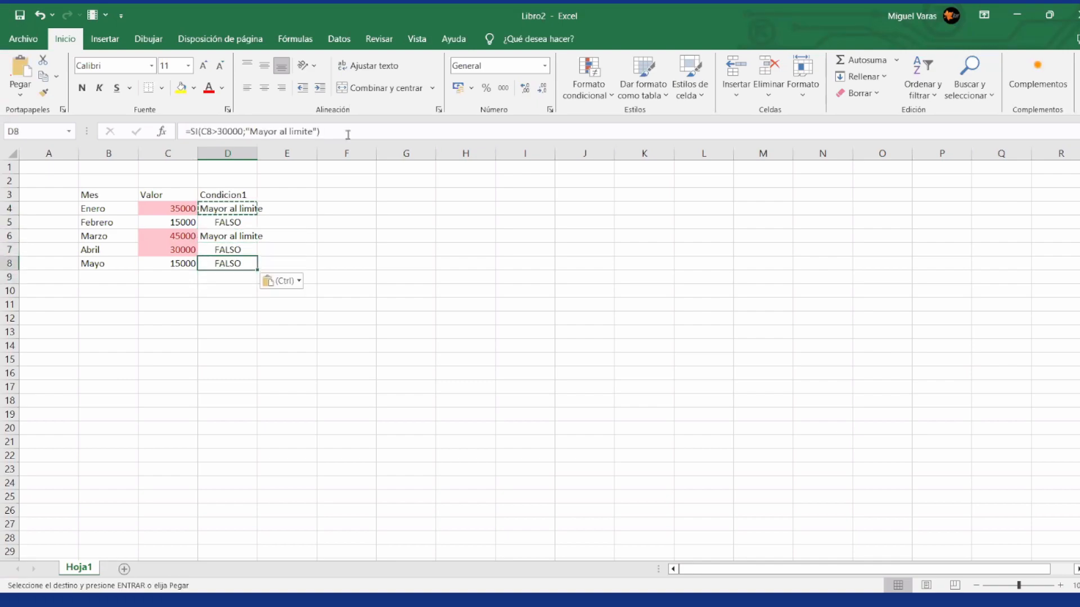
Step: Change the formula in D4 to =SI(C4>30000;1;0), returning numbers instead of text
key("Up")
key("Down")
key("Up")
key("Up")
key("Up")
key("Up")
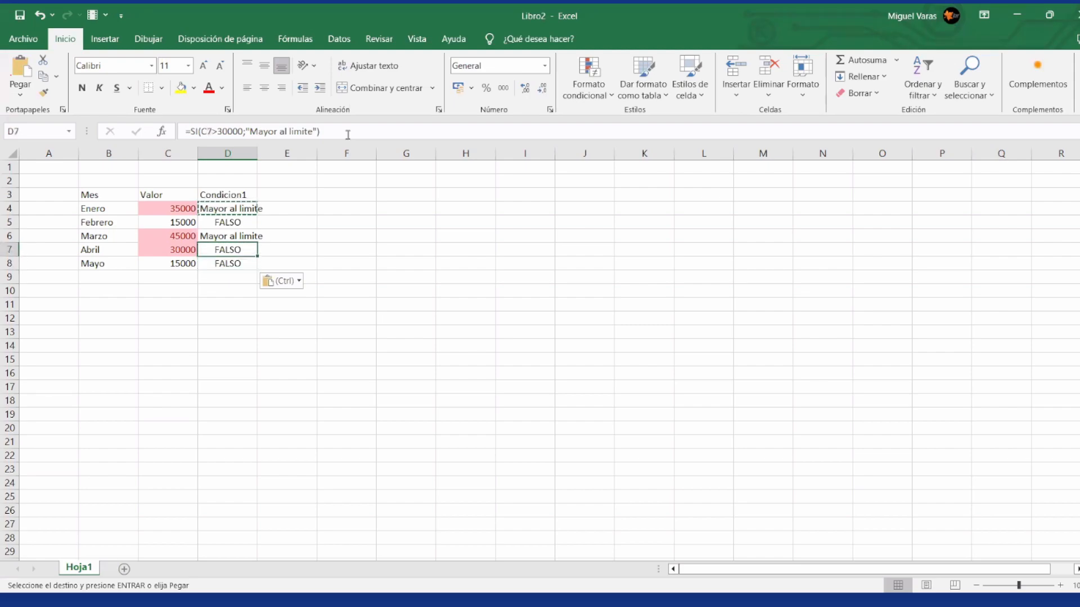
left_click(325, 131)
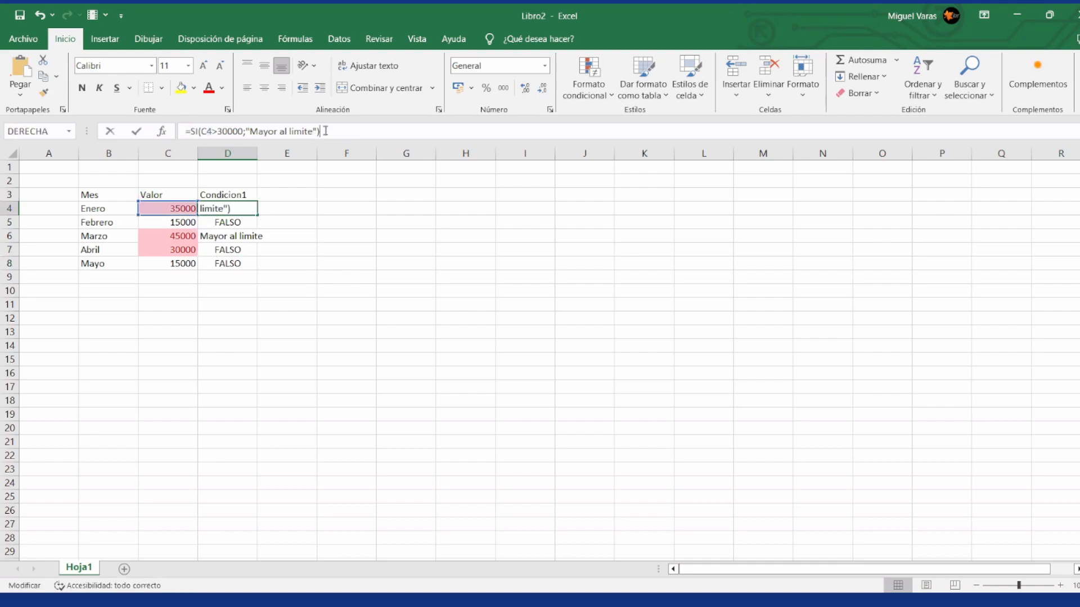
key("Left")
key("shift+Left")
key("shift+Left")
key("shift+Left")
key("shift+Left")
key("shift+Left")
key("shift+Left")
key("shift+Left")
key("shift+Left")
key("shift+Left")
key("shift+Left")
key("shift+Left")
key("shift+Left")
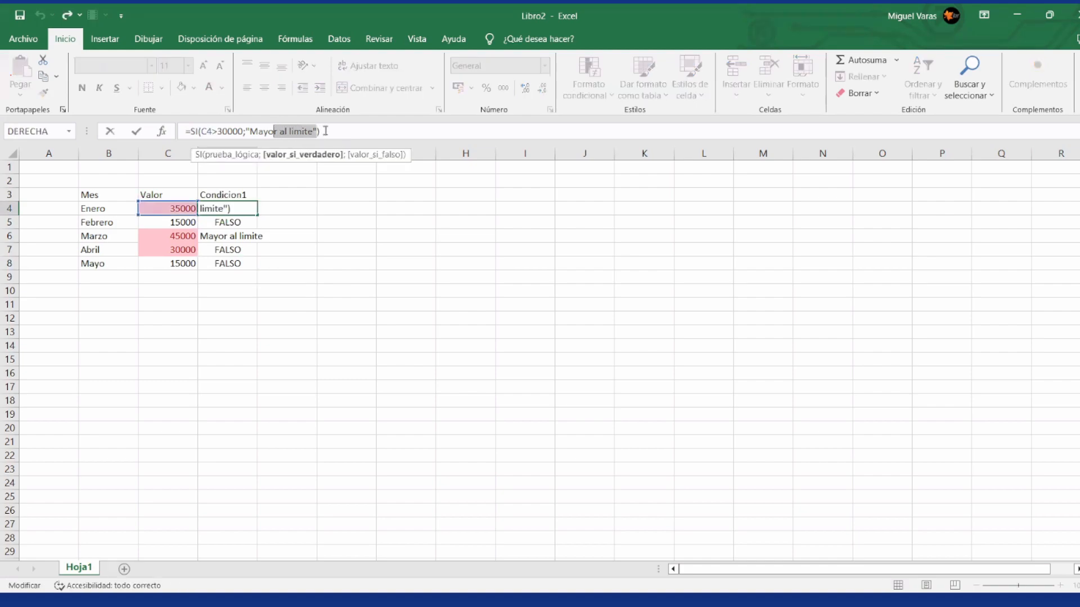
key("shift+Left")
key("shift+Left")
key("shift+Left")
key("shift+Left")
key("shift+Left")
type("1;0")
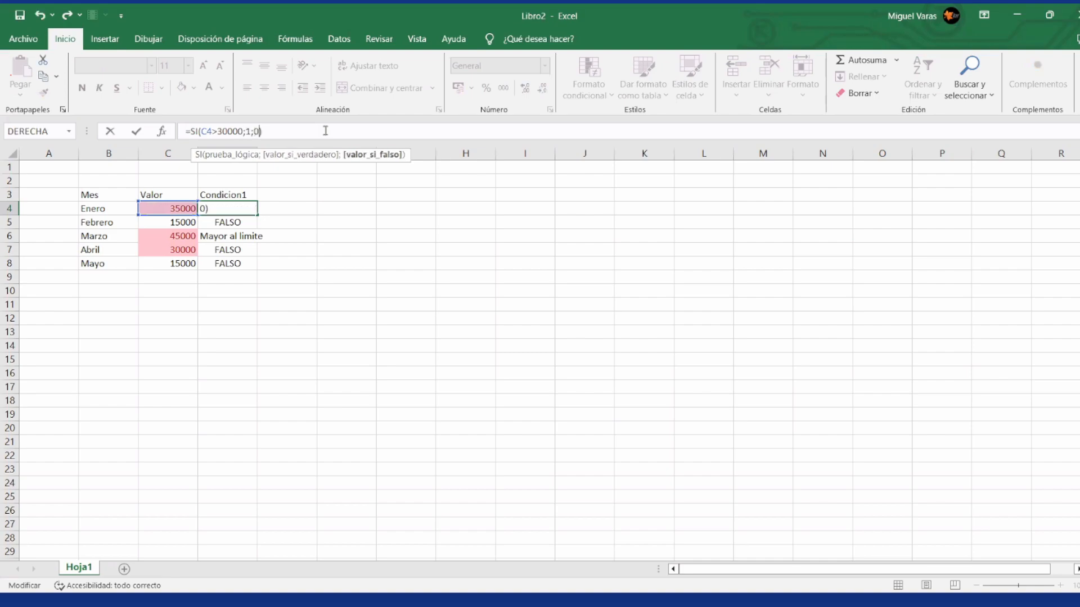
key("Return")
Step: Copy the 1-or-0 SI formula from D4 down to D5:D8
key("Up")
key("ctrl+c")
key("Down")
key("shift+Down")
key("shift+Down")
key("shift+Down")
key("ctrl+v")
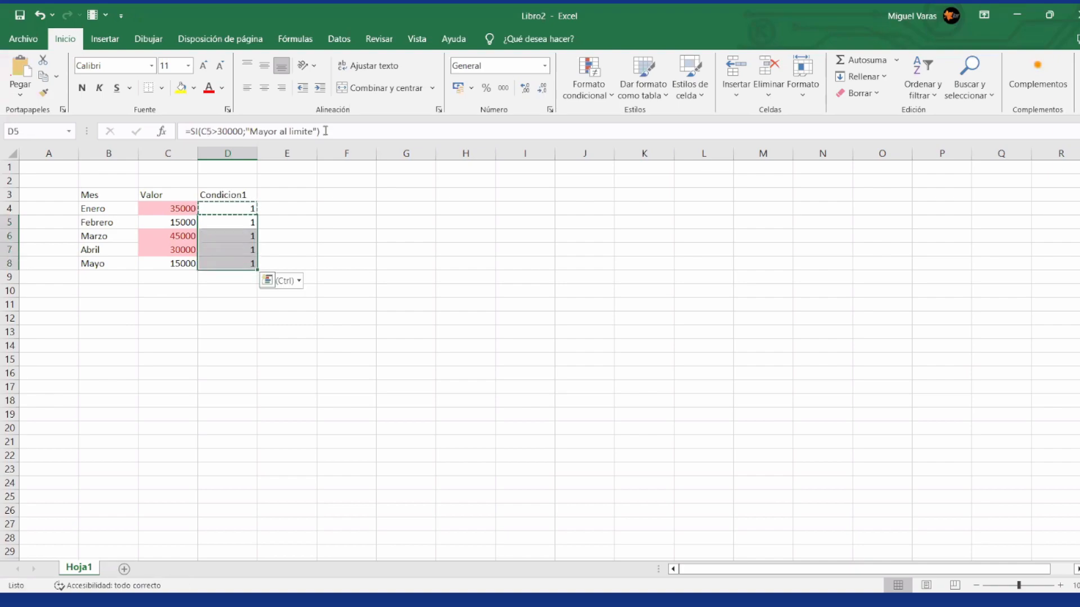
key("Up")
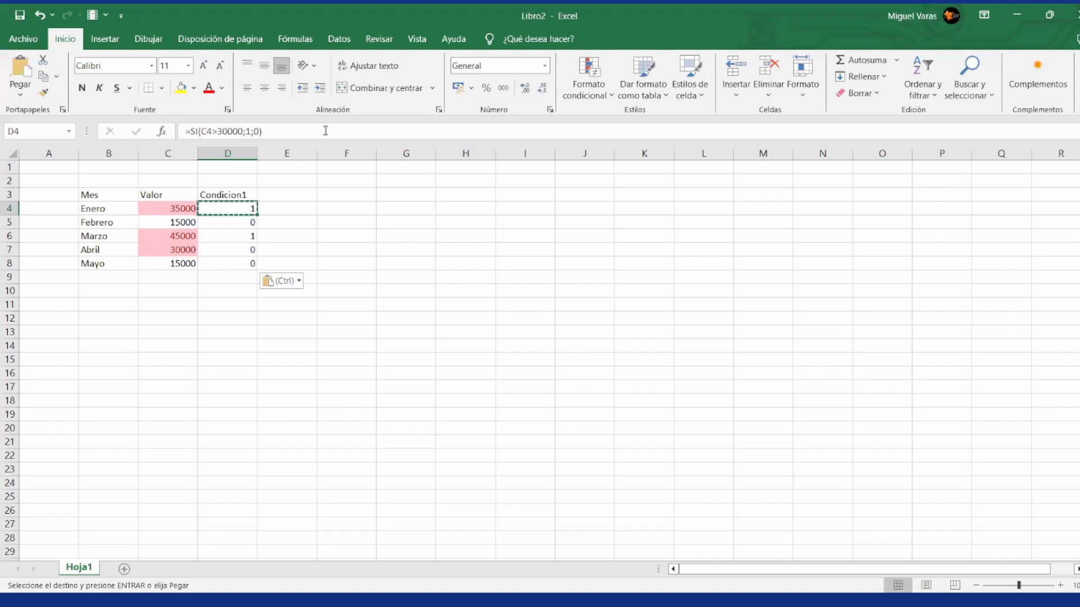
Step: Apply the circled check, exclamation and cross icon set to D4:D8 as conditional formatting
key("shift+Down")
key("shift+Down")
key("shift+Down")
key("shift+Down")
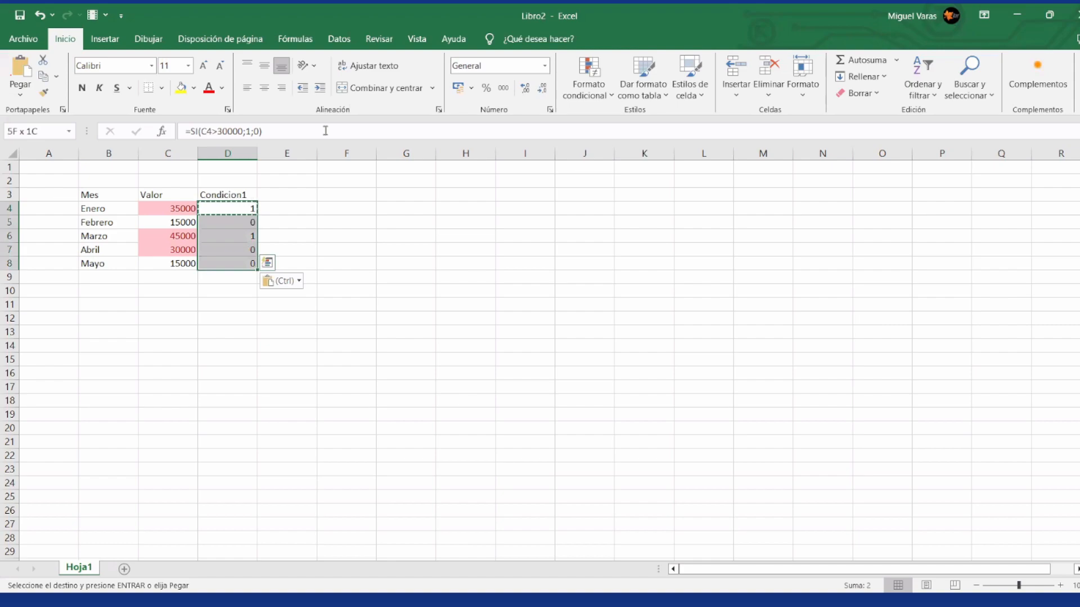
left_click(607, 95)
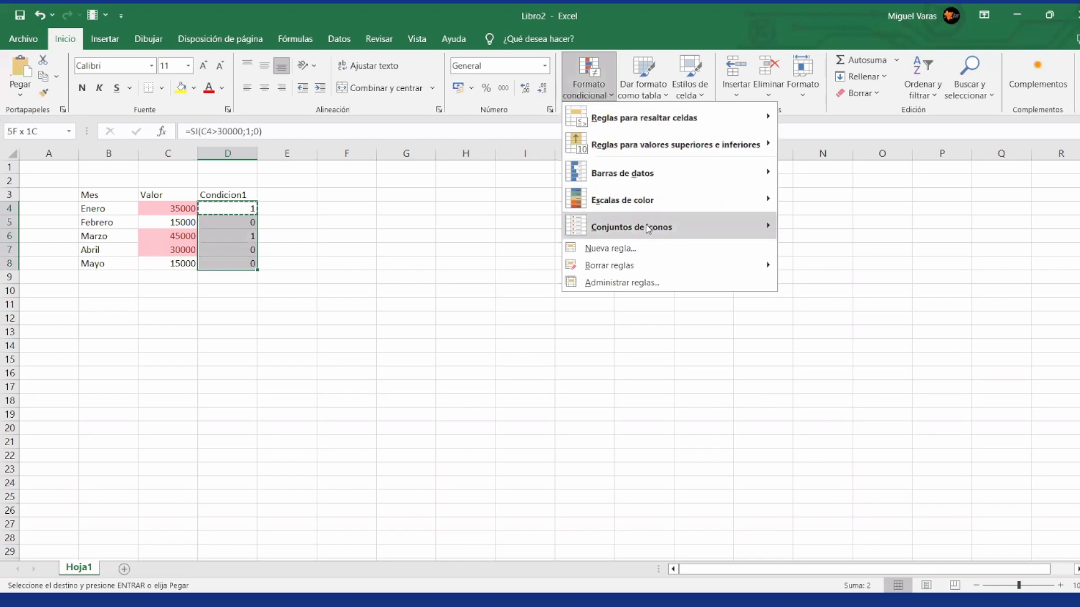
mouse_move(648, 228)
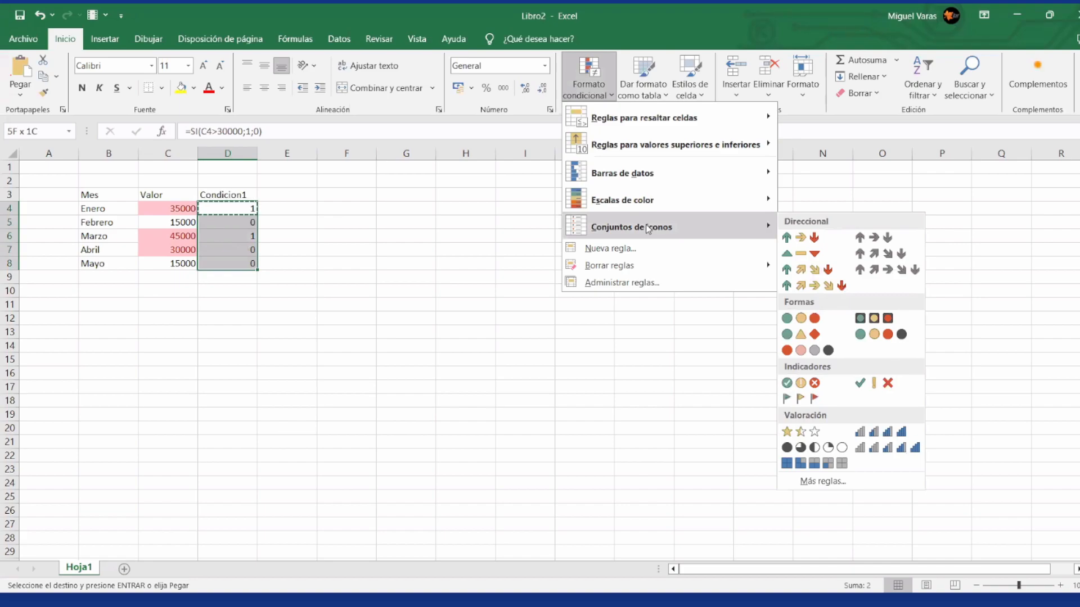
left_click(802, 385)
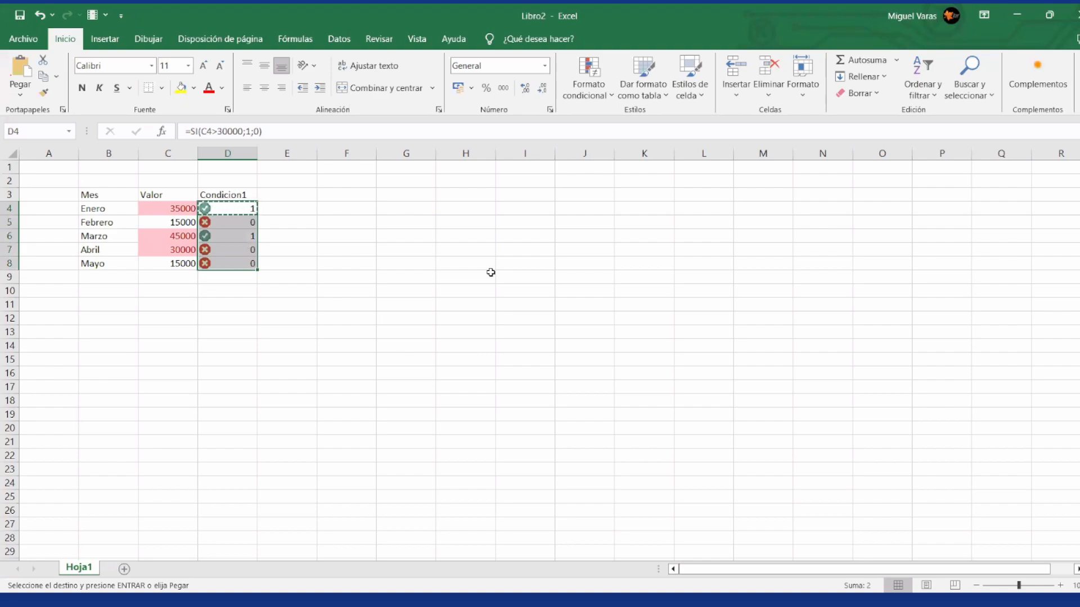
Step: Edit the icon-set rule on D4:D8 so that it shows only the icons
key("Left")
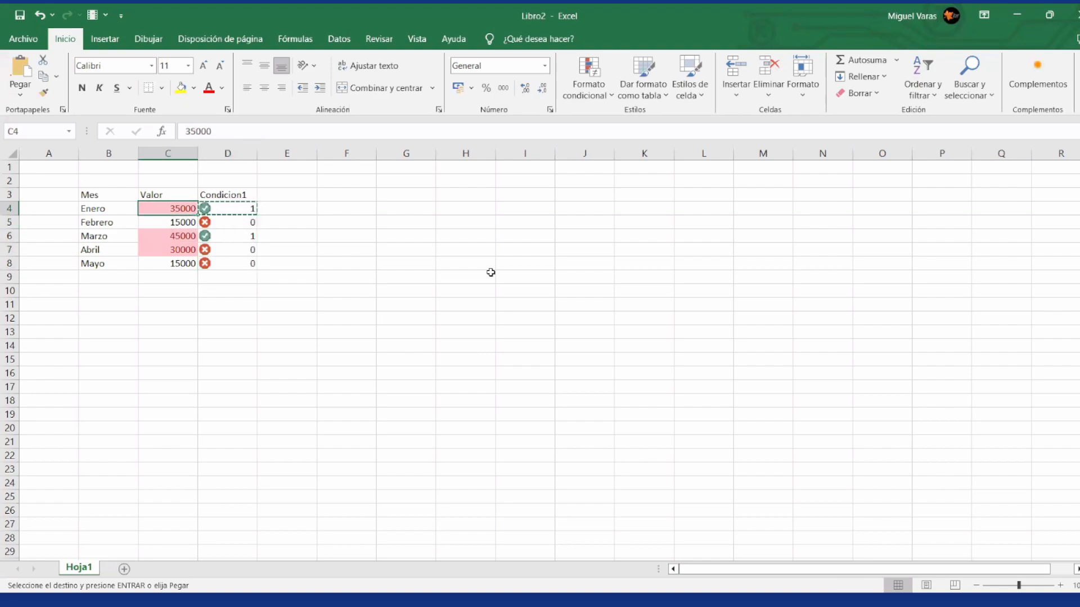
key("Right")
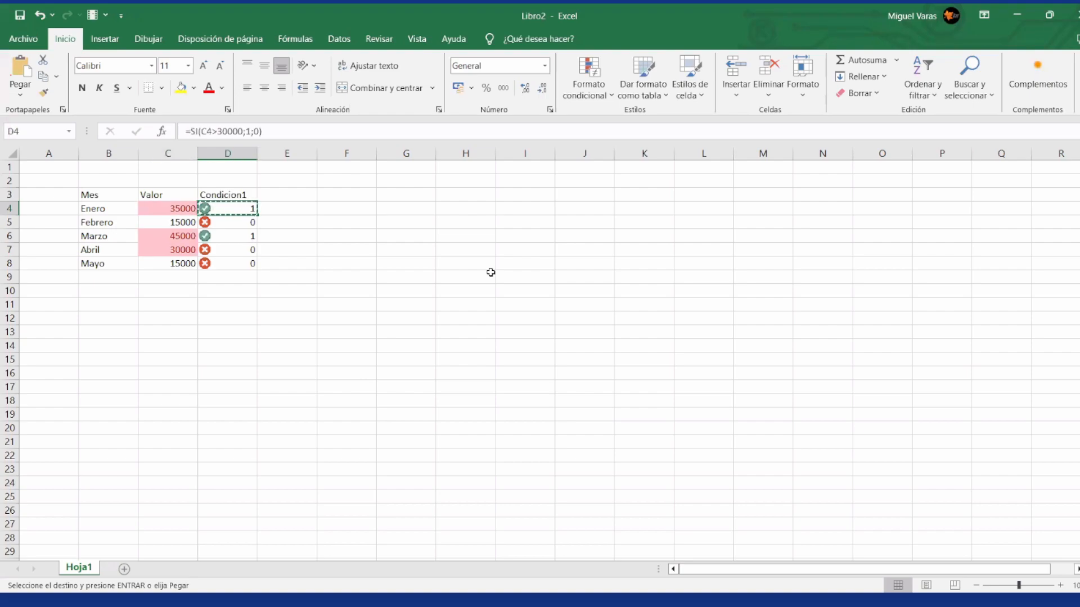
key("shift+Down")
key("Up")
key("Down")
key("shift+Down")
key("shift+Down")
key("shift+Down")
key("shift+Down")
key("shift+Down")
key("shift+Up")
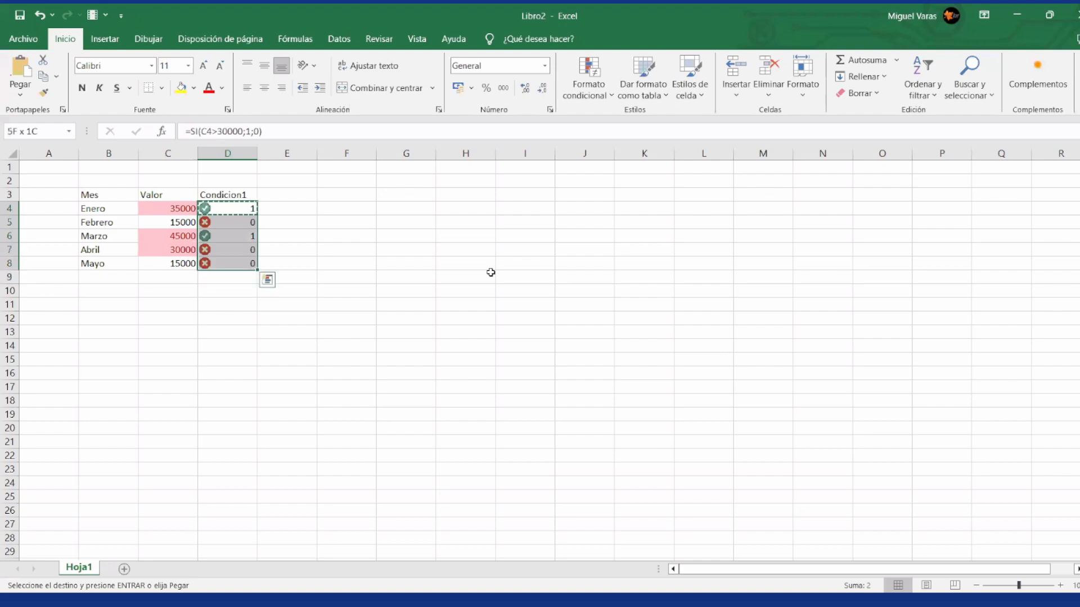
left_click(612, 97)
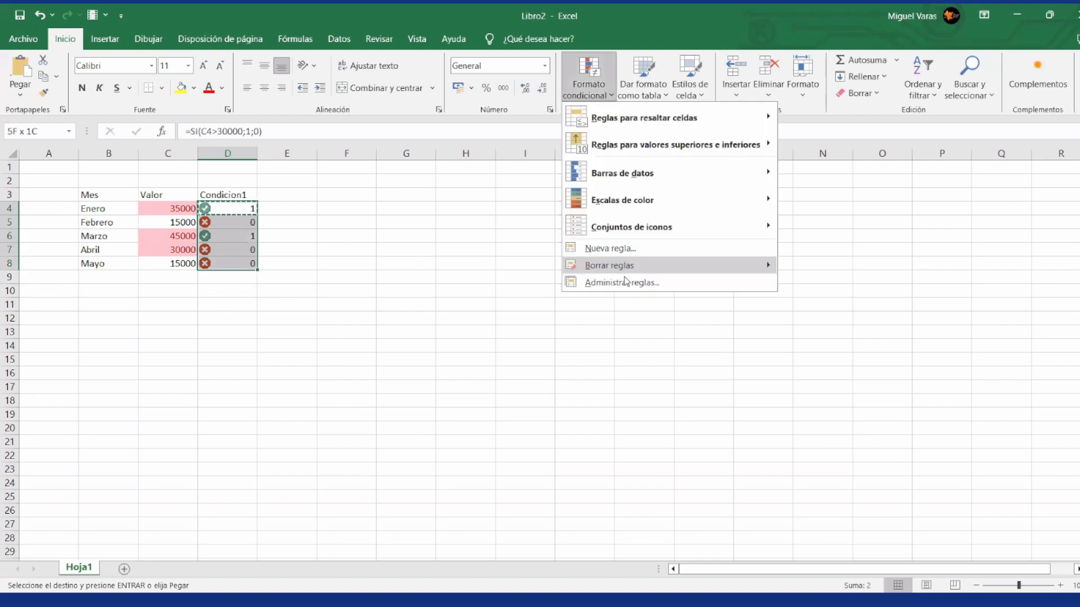
left_click(615, 278)
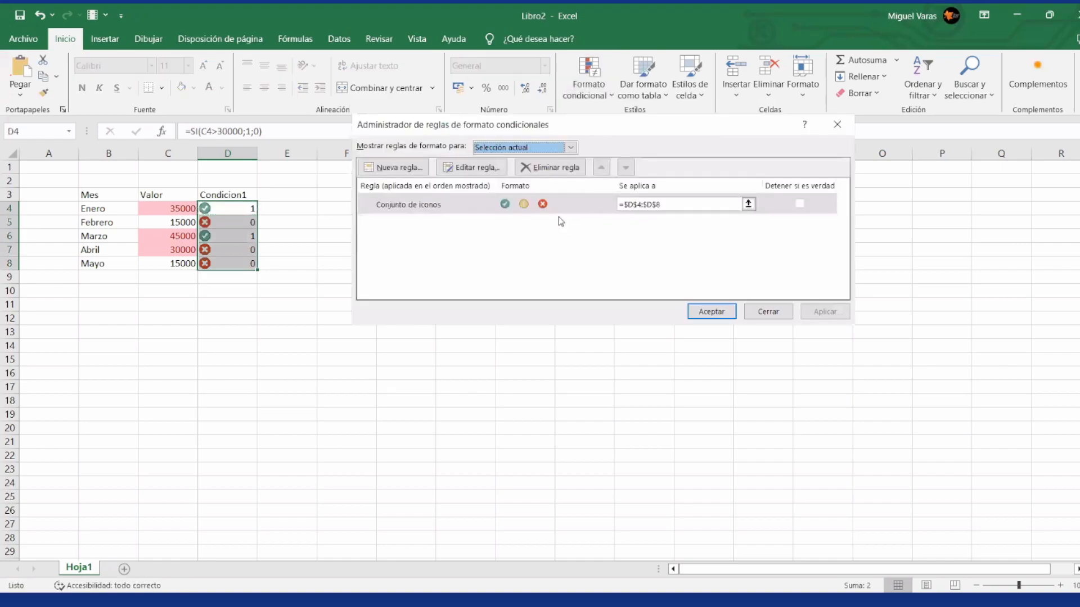
left_click(484, 171)
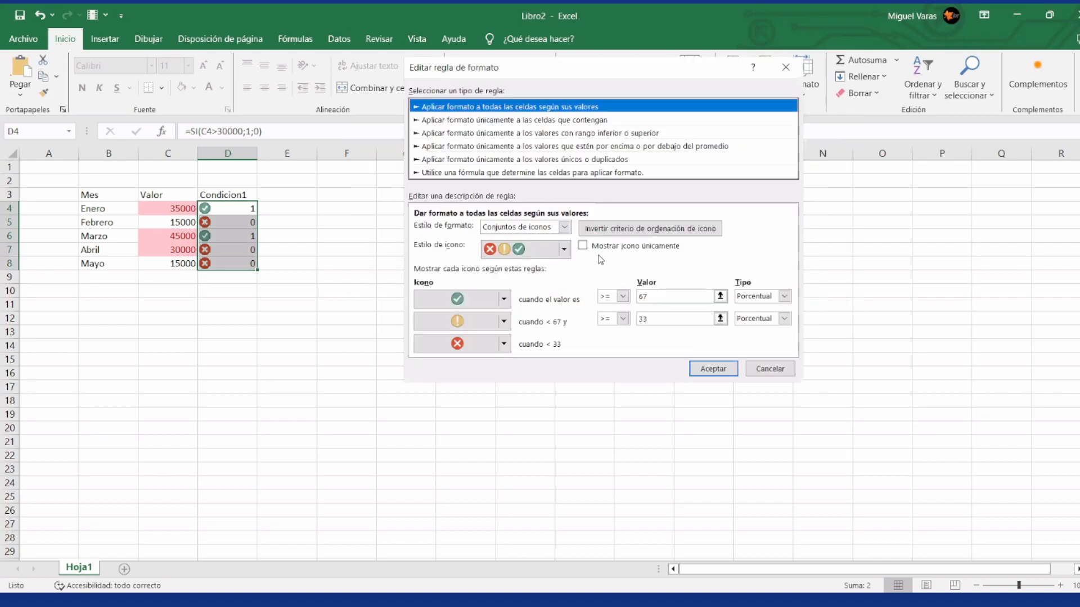
left_click(582, 246)
left_click(583, 246)
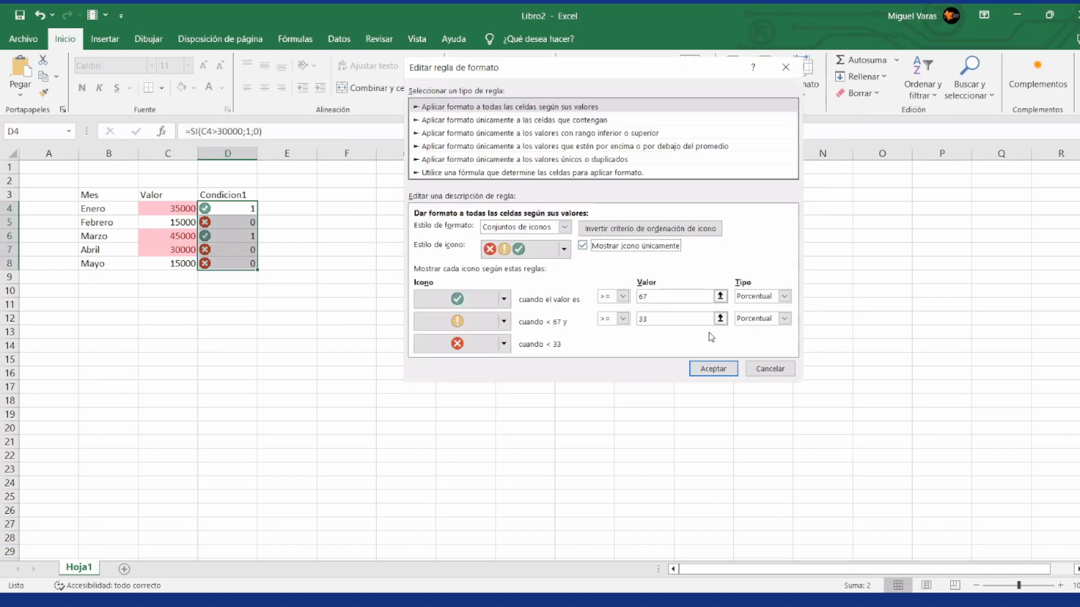
left_click(710, 369)
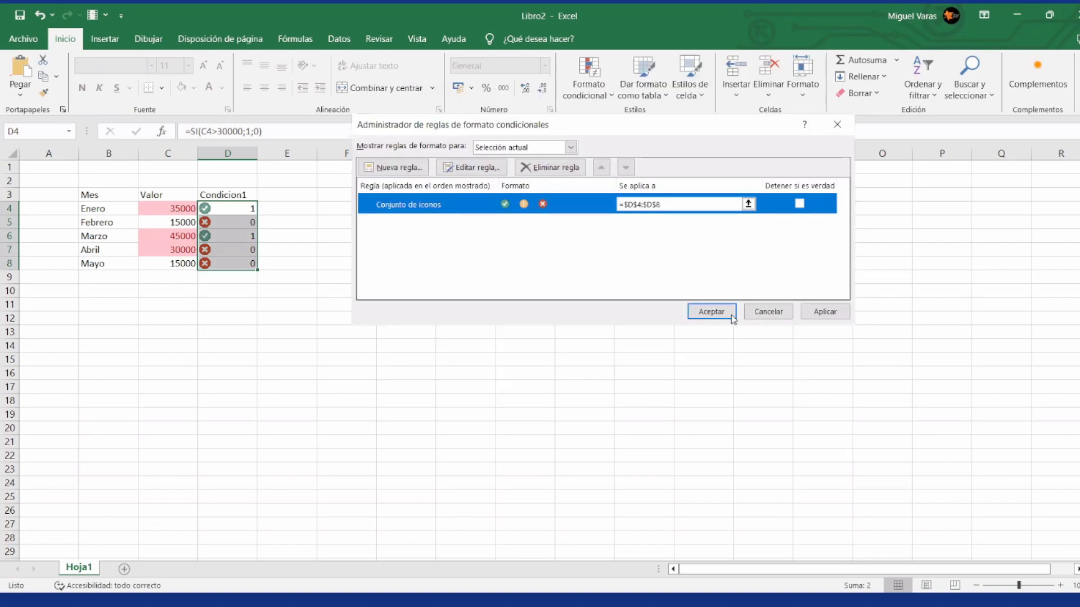
Step: Apply the edited rule, close the rules manager, and centre the icons in D4:D8
left_click_drag(695, 129, 634, 129)
left_click(765, 310)
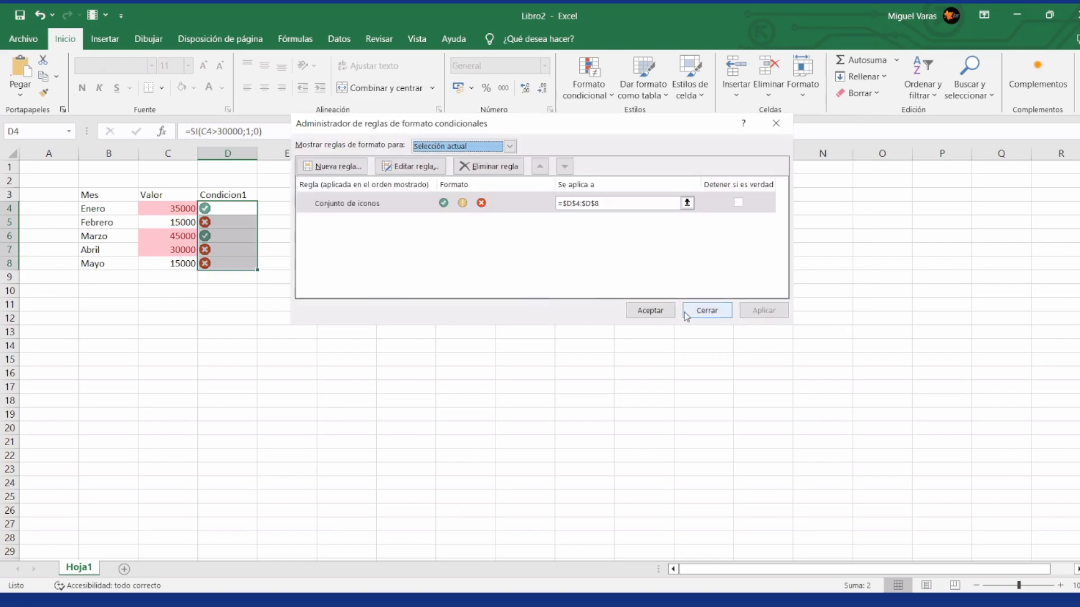
left_click(650, 310)
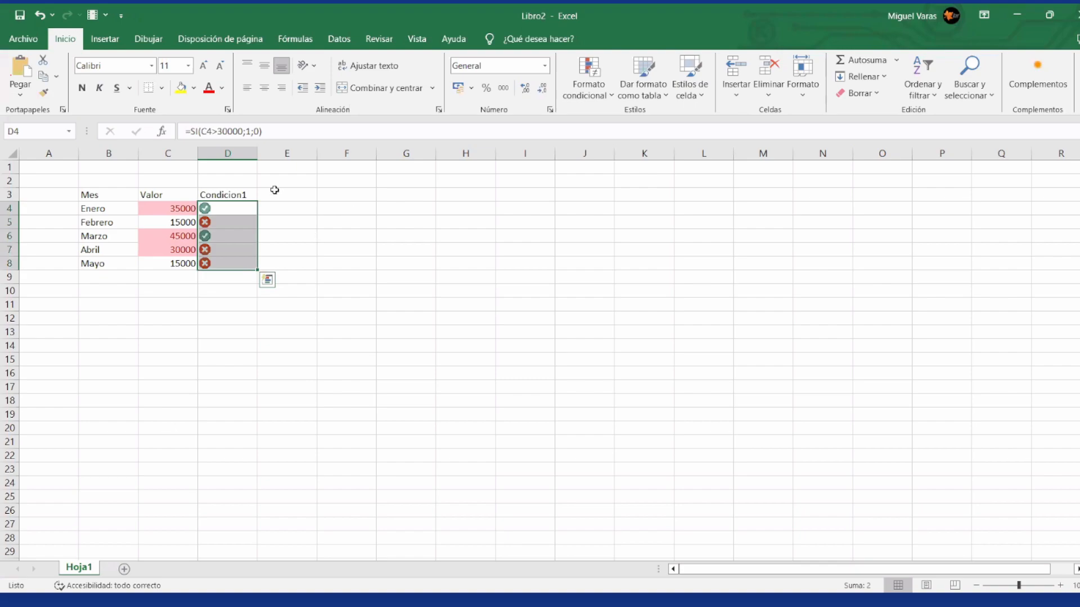
left_click(269, 86)
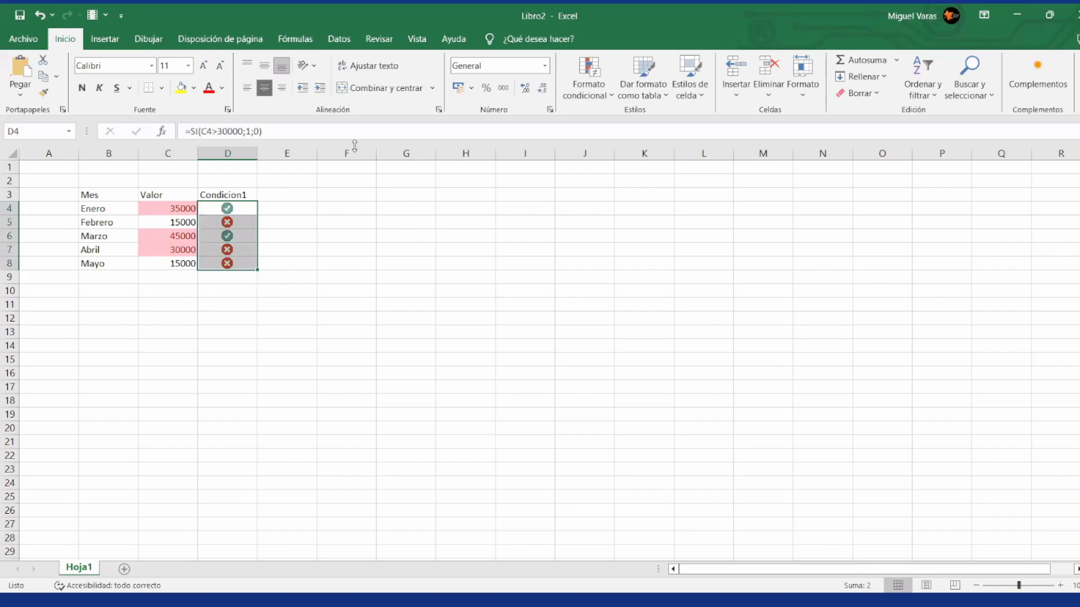
Step: Set the Febrero value in C5 to 35000
left_click(363, 207)
key("Down")
key("Left")
key("Left")
key("Left")
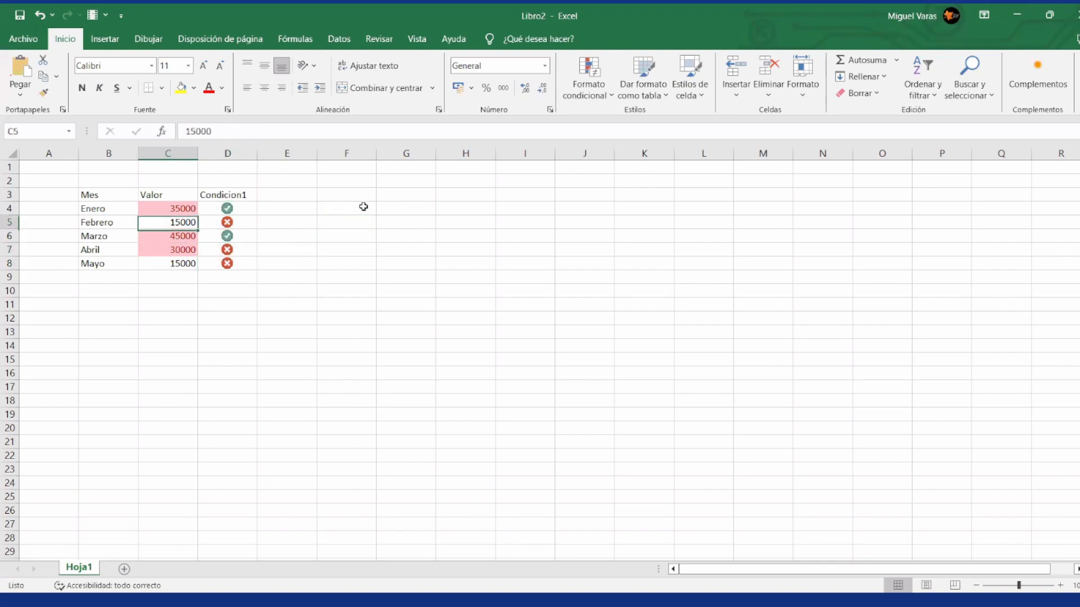
type("35000")
key("Return")
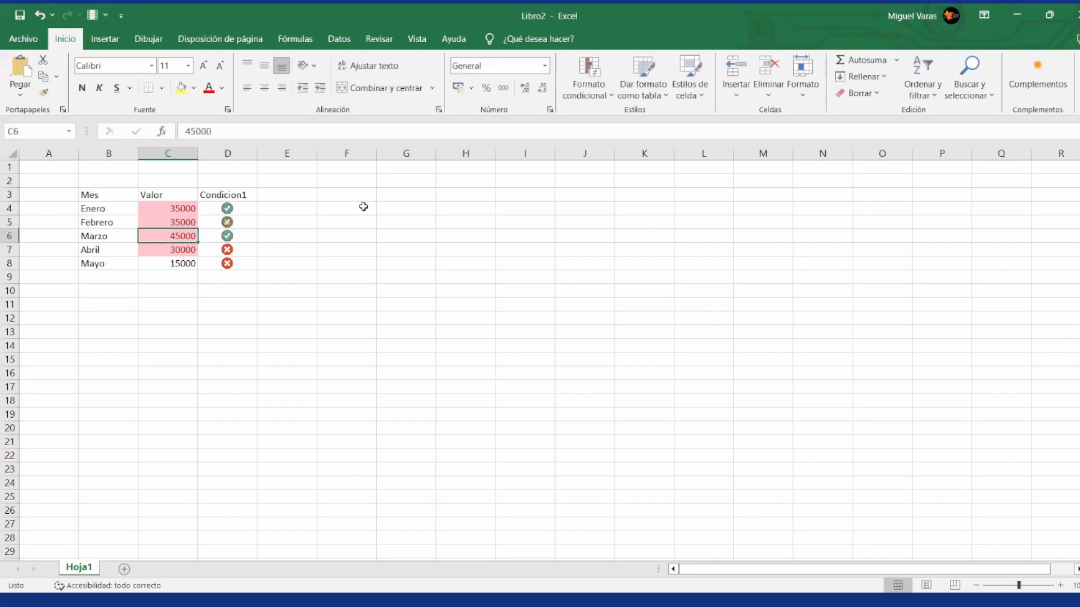
Step: Set the Marzo value to 15000 and the Abril value to 20000
type("15000")
key("Return")
type("20000")
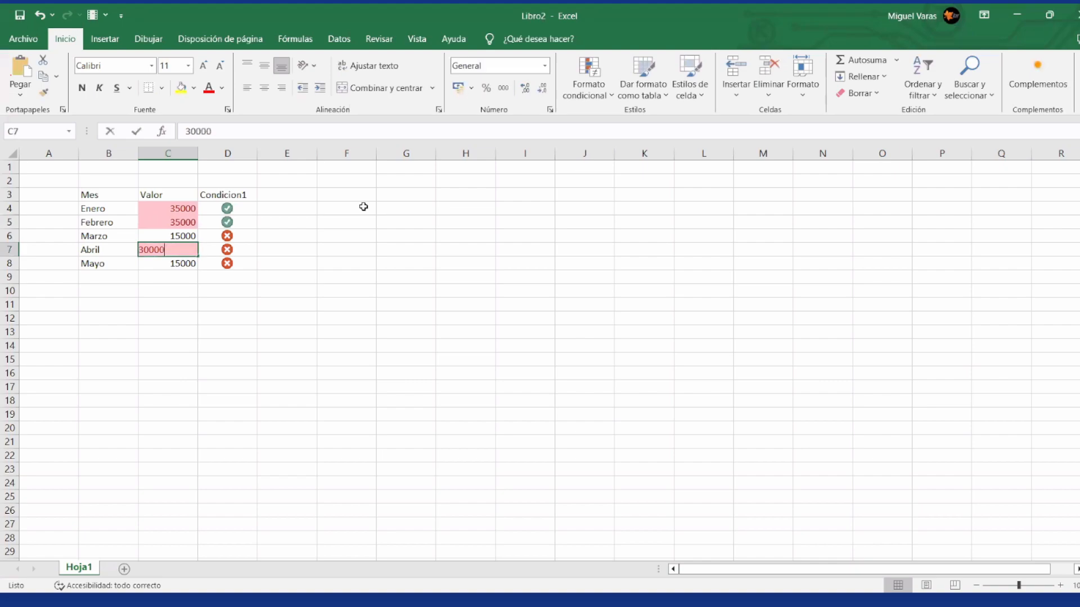
key("Return")
key("Up")
key("Right")
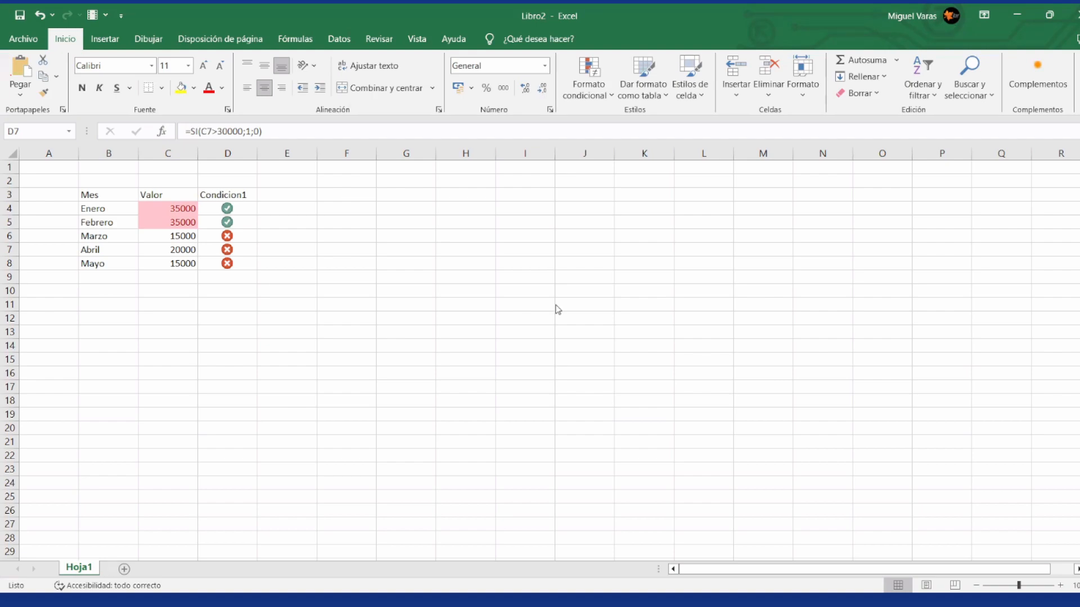
Step: Add an on-screen text annotation below the table reading =Si(C4>30000;1;0), matching the formula in D4
left_click(239, 211)
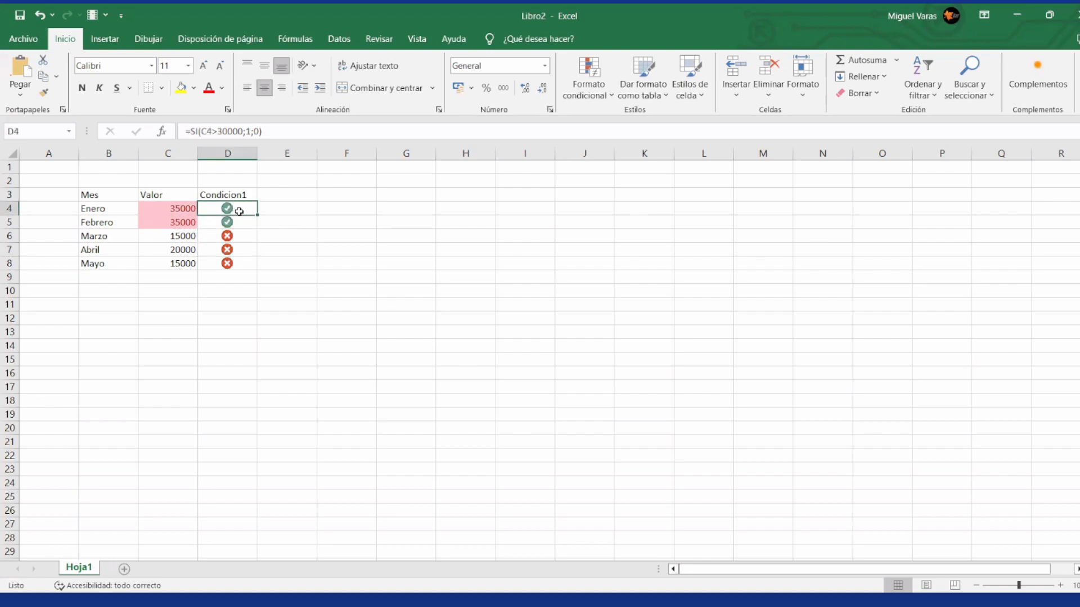
left_click(695, 48)
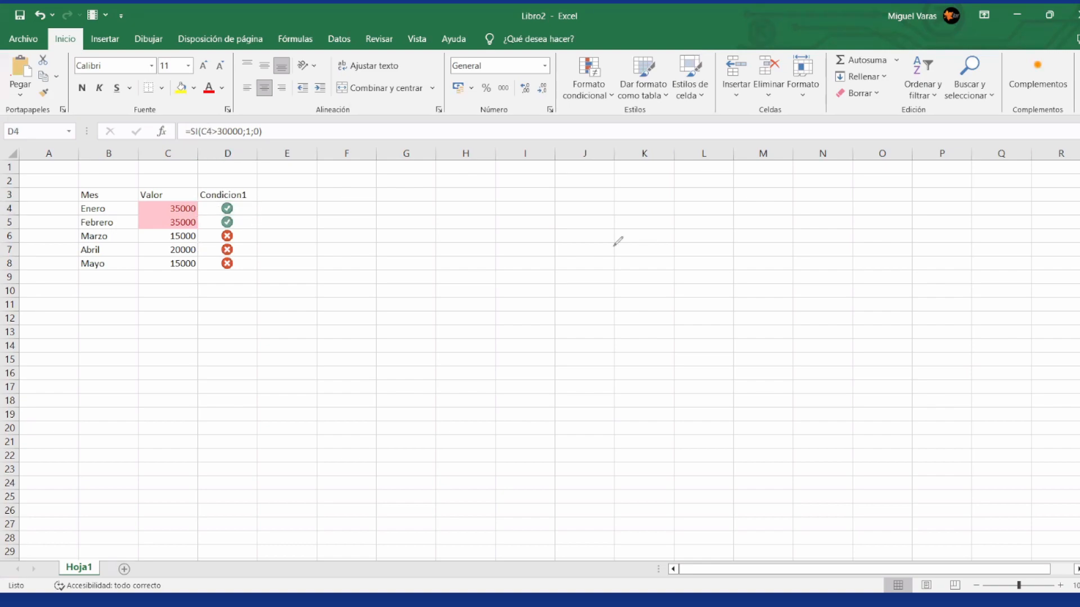
left_click(273, 295)
type("=Si(C")
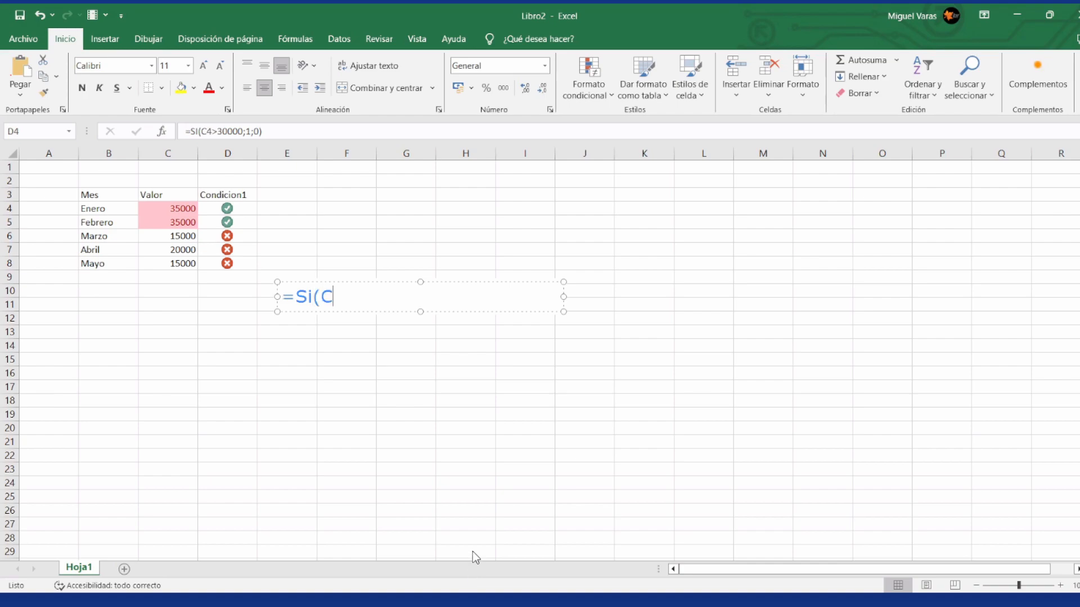
type("ondi")
key("BackSpace")
key("BackSpace")
key("BackSpace")
key("BackSpace")
key("BackSpace")
type("C4>30000;1;0)")
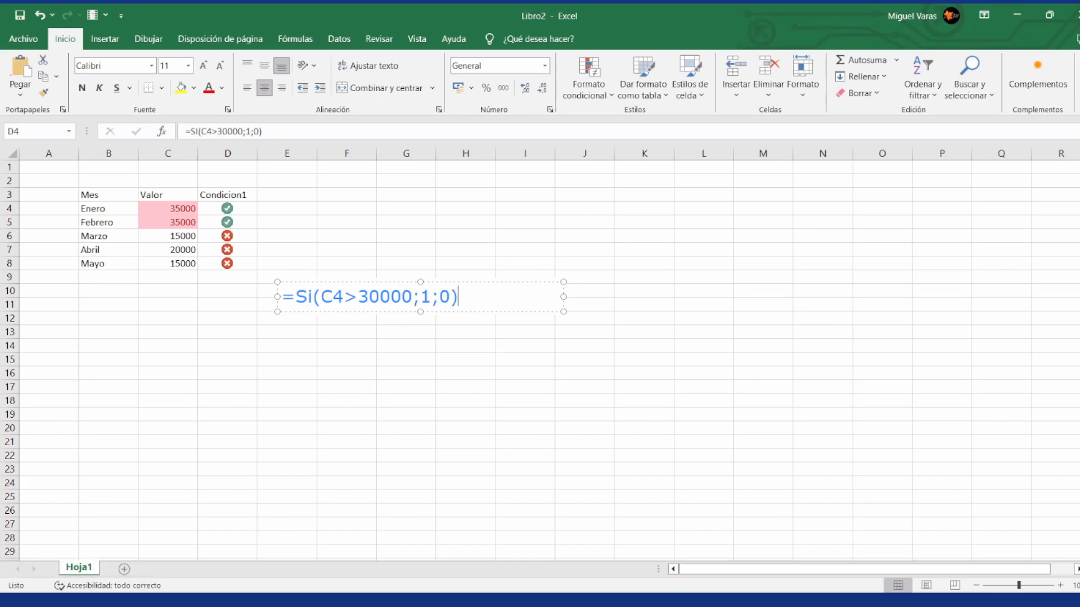
key("Return")
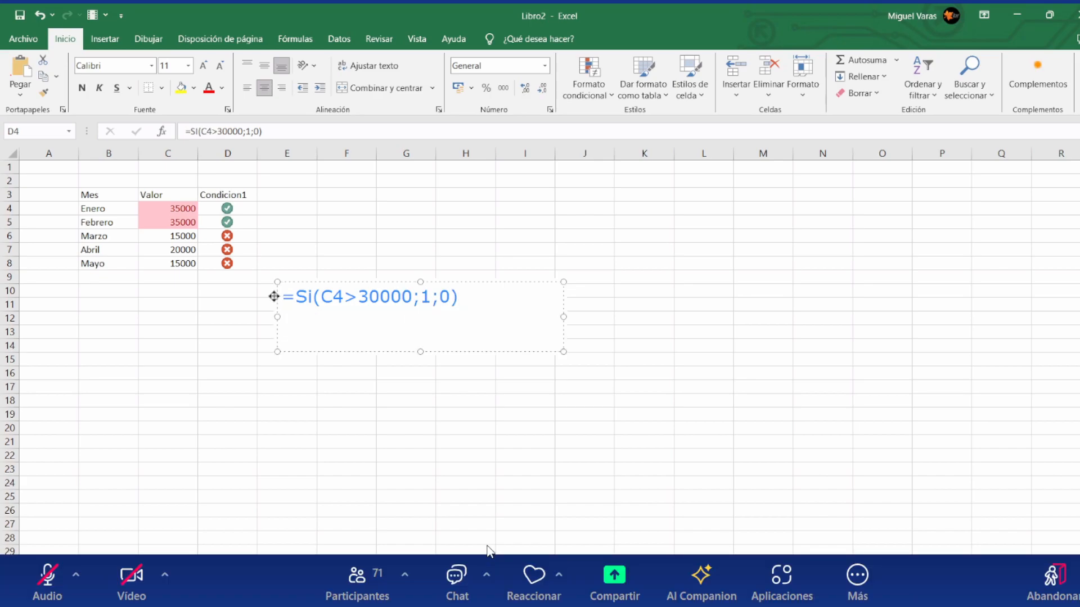
Step: Replace the true result in the annotated formula with C4*1.5
left_click(414, 296)
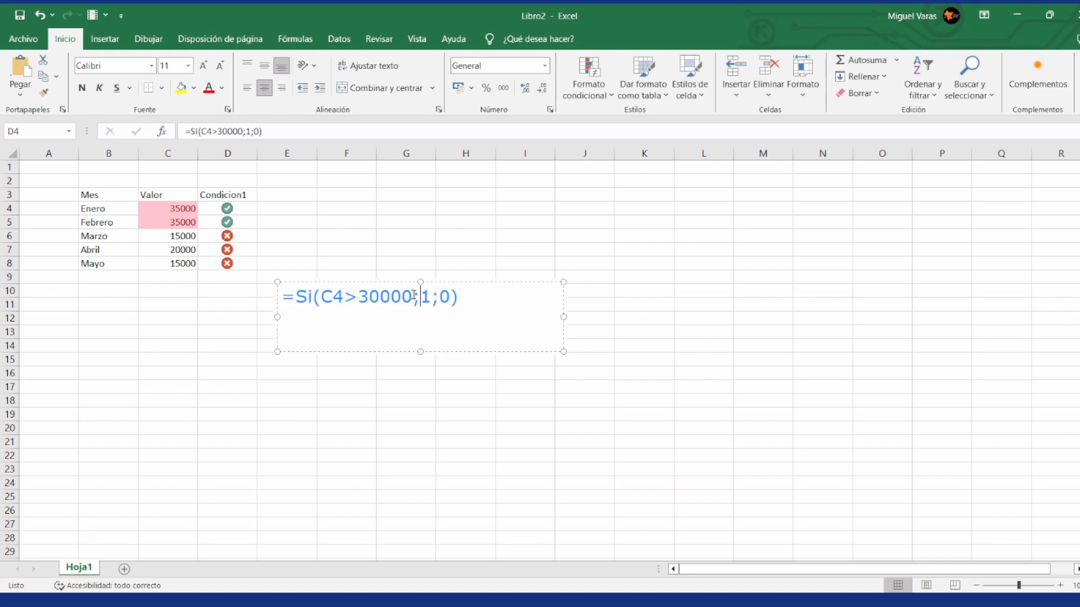
key("Right")
key("shift+Left")
type("C4*1.5")
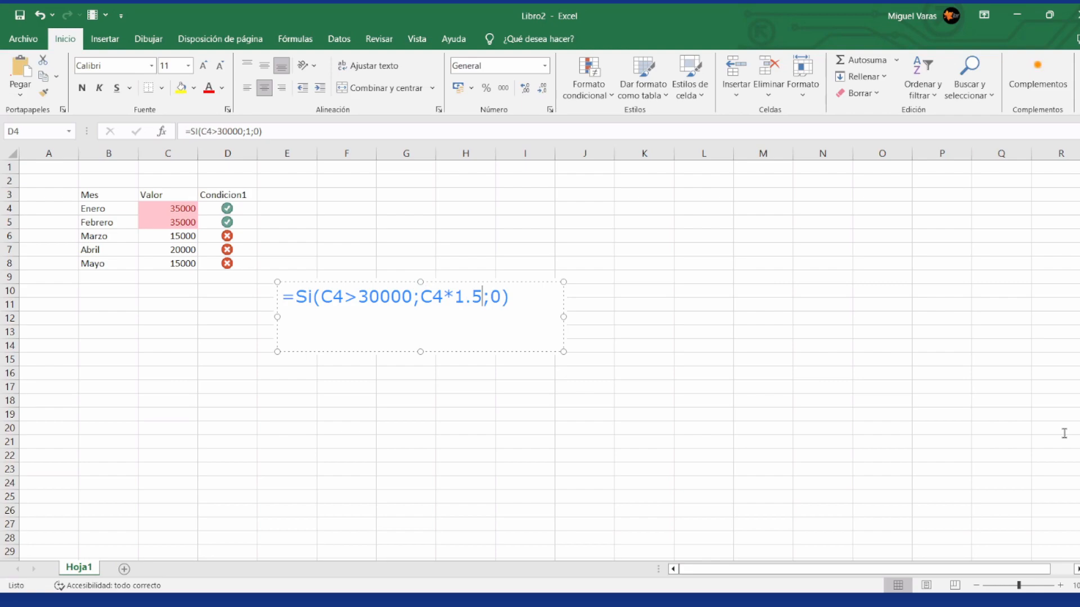
Step: Restore the true result in the annotated formula to 1
key("BackSpace")
key("BackSpace")
key("BackSpace")
key("BackSpace")
key("BackSpace")
key("BackSpace")
type("1")
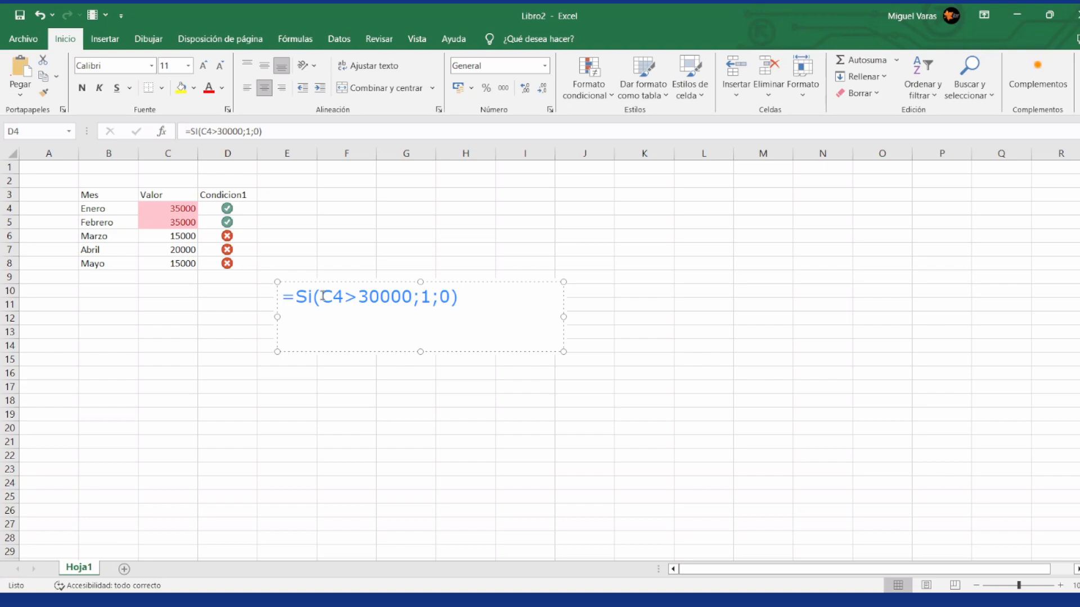
Step: Walk through the condition, true result and false result of the annotated formula
key("Left")
key("Left")
key("Left")
key("Left")
key("Left")
key("Left")
key("Left")
key("Left")
key("Left")
key("Left")
key("Left")
key("Left")
key("Left")
key("Left")
key("Left")
key("Right")
key("shift+Right")
key("Right")
key("Right")
key("Right")
key("Right")
key("Right")
key("Right")
key("Right")
key("Right")
key("Right")
key("Right")
key("Right")
key("Right")
key("Right")
key("shift+Right")
key("Right")
key("Left")
key("Left")
key("Left")
key("Right")
key("Right")
key("Right")
Step: Add a second line =SI(Condicion;V;F) to the annotation and move it beside the table, over columns H to L
key("Return")
key("Return")
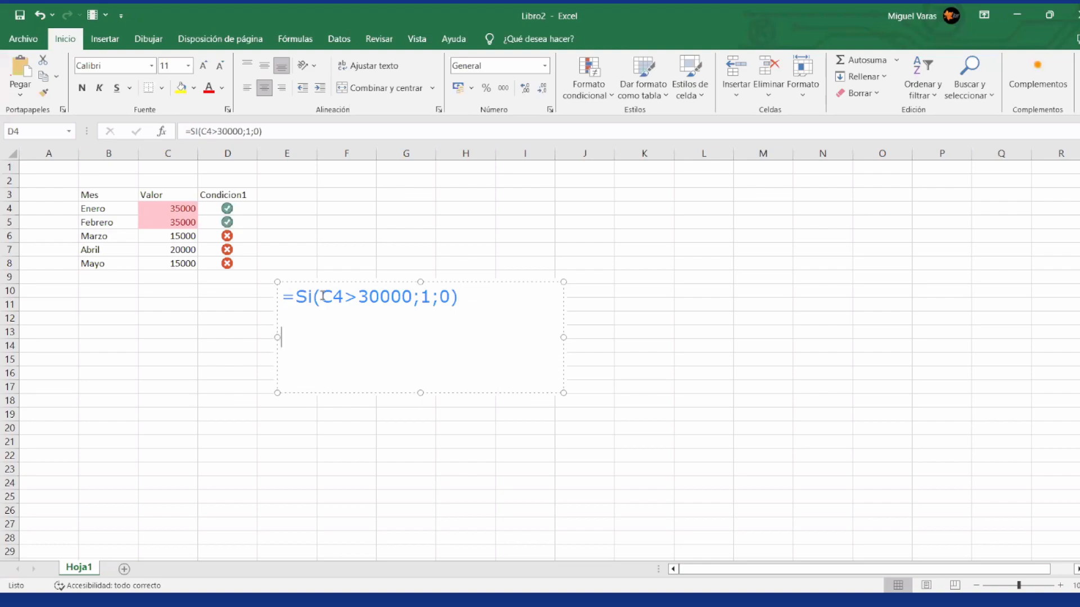
type("=SI(Cond")
key("BackSpace")
type("ndicion;V;F)")
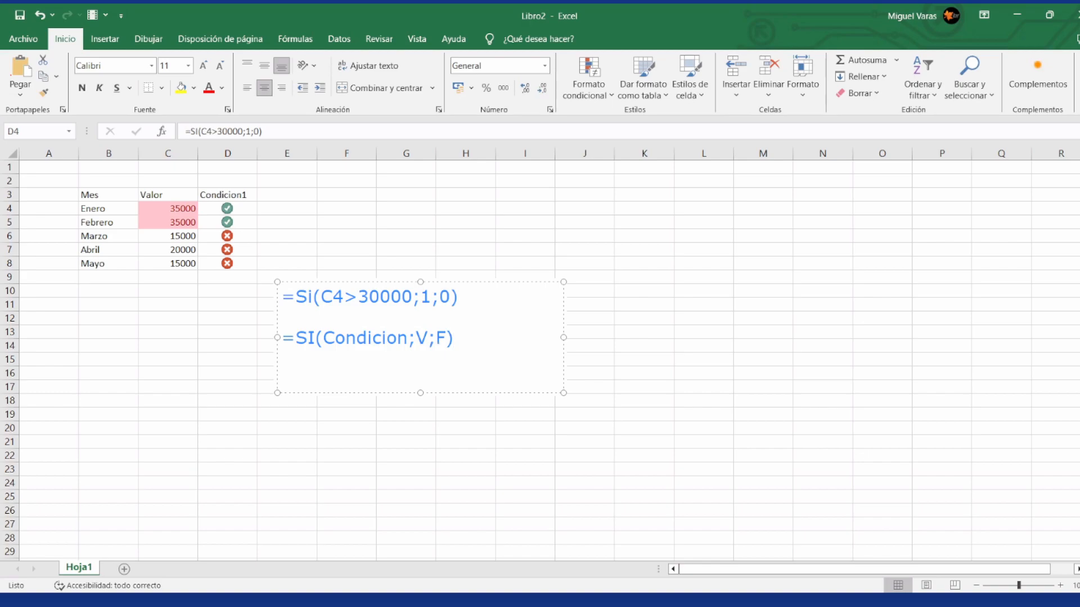
key("shift+Left")
key("shift+Left")
key("BackSpace")
type(";F")
left_click_drag(434, 298, 607, 246)
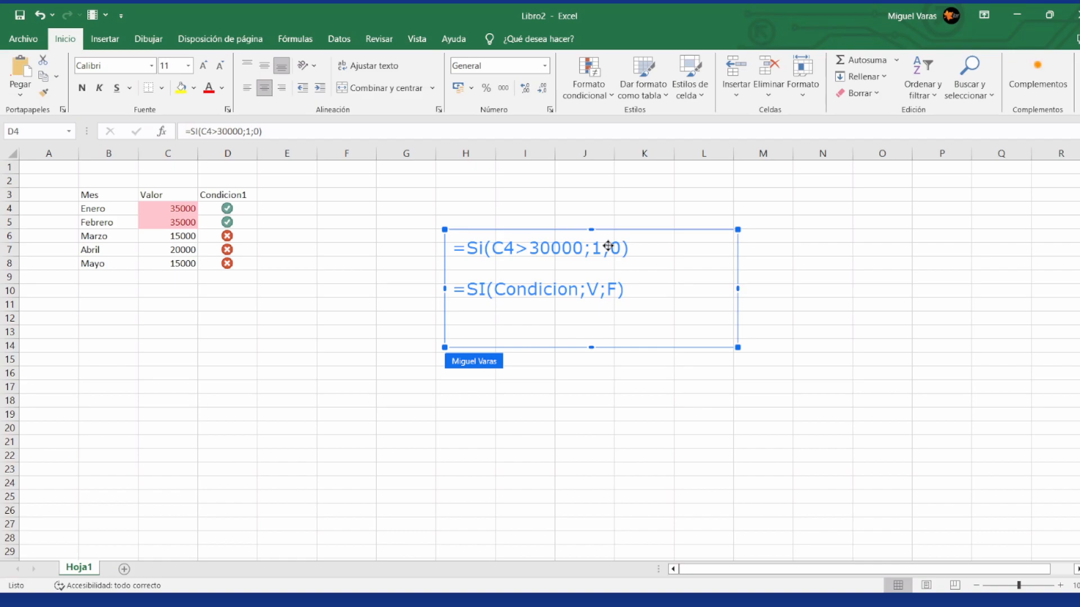
Step: Apply the circled three-symbol icon set to the month names in B4:B8
left_click(110, 210)
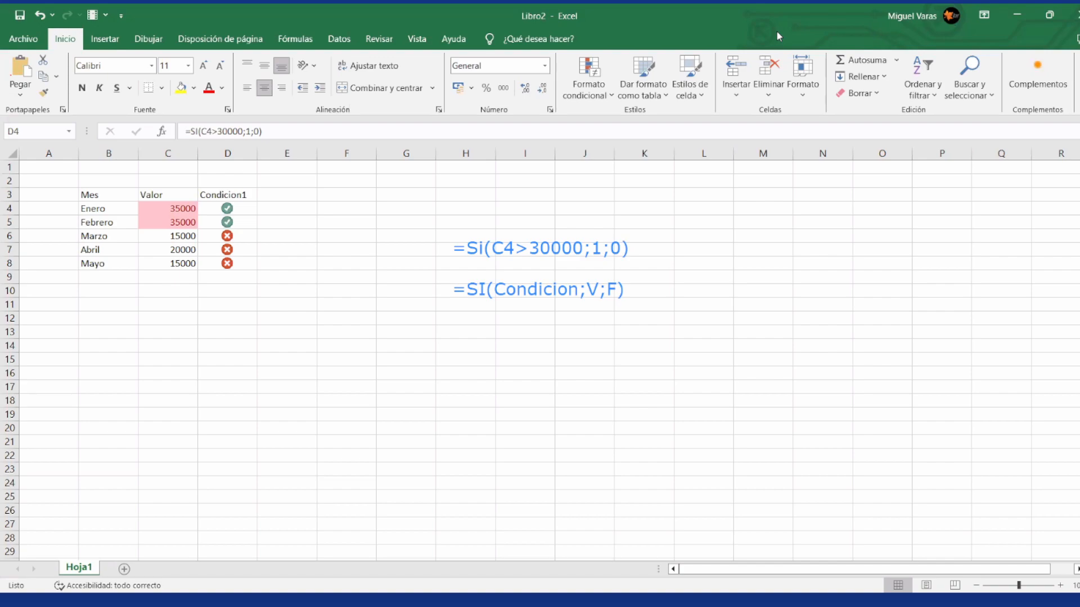
left_click(102, 211)
key("shift+Down")
key("shift+Down")
key("shift+Down")
key("shift+Down")
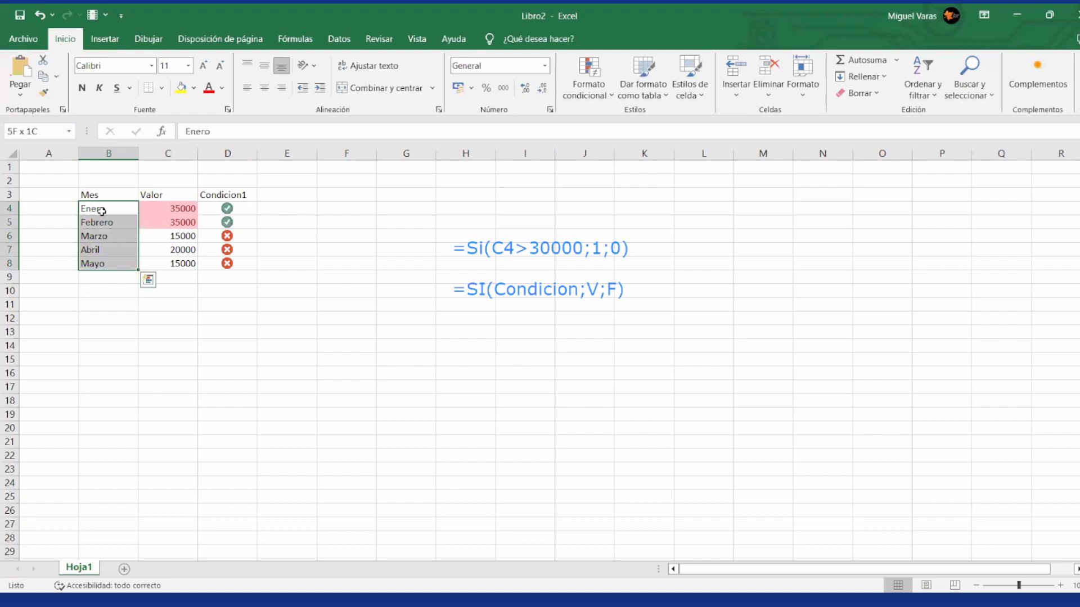
left_click(613, 95)
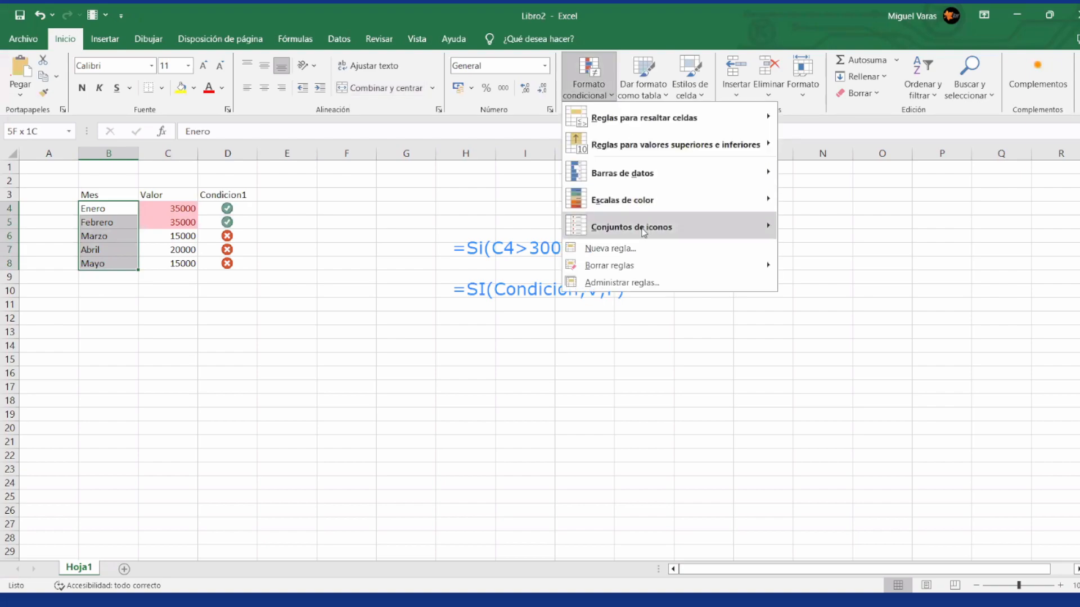
mouse_move(644, 232)
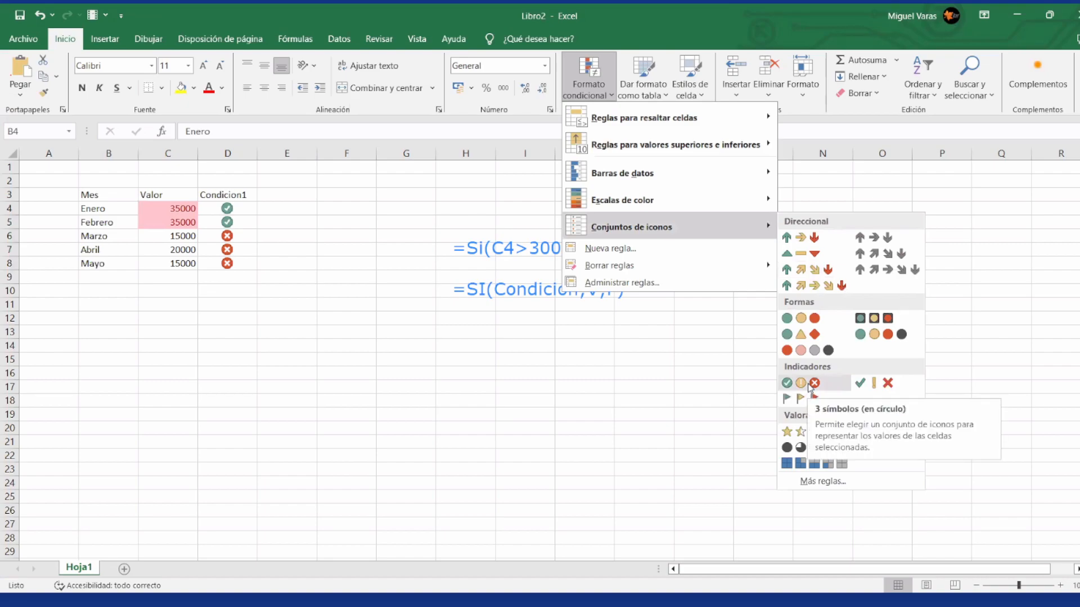
left_click(809, 387)
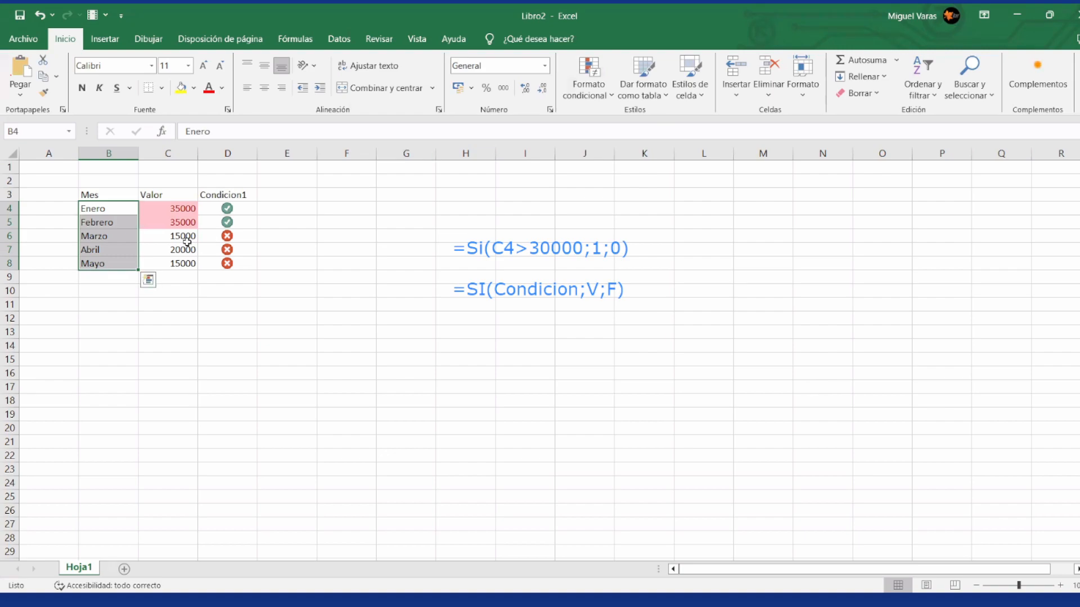
Step: Delete the conditional-formatting rule for cell values above 25000 from C4:C8 and apply the change
left_click(175, 217)
key("Up")
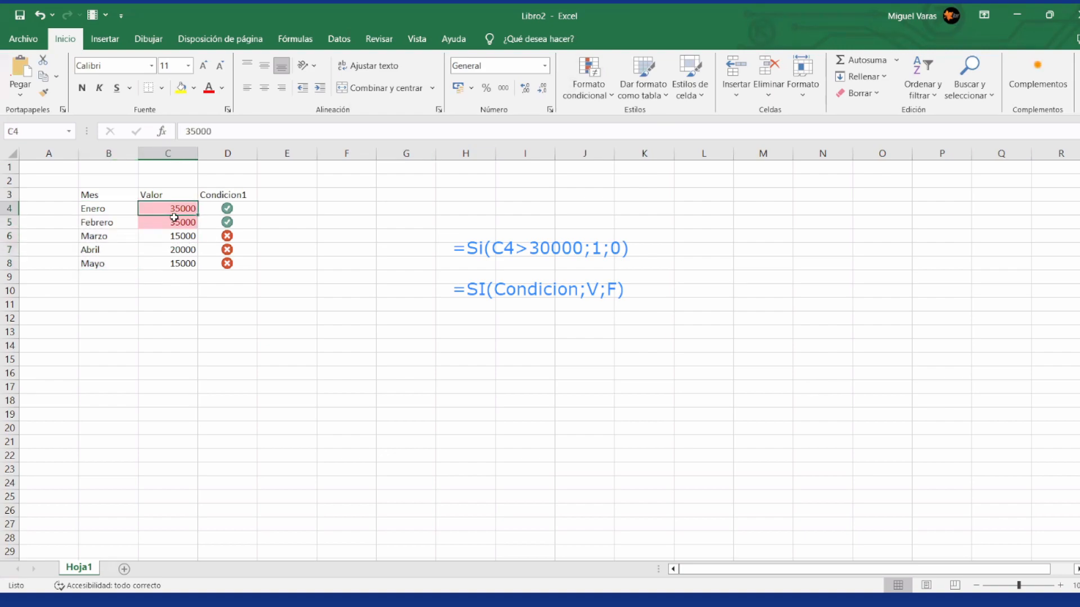
key("shift+Down")
key("shift+Down")
key("shift+Down")
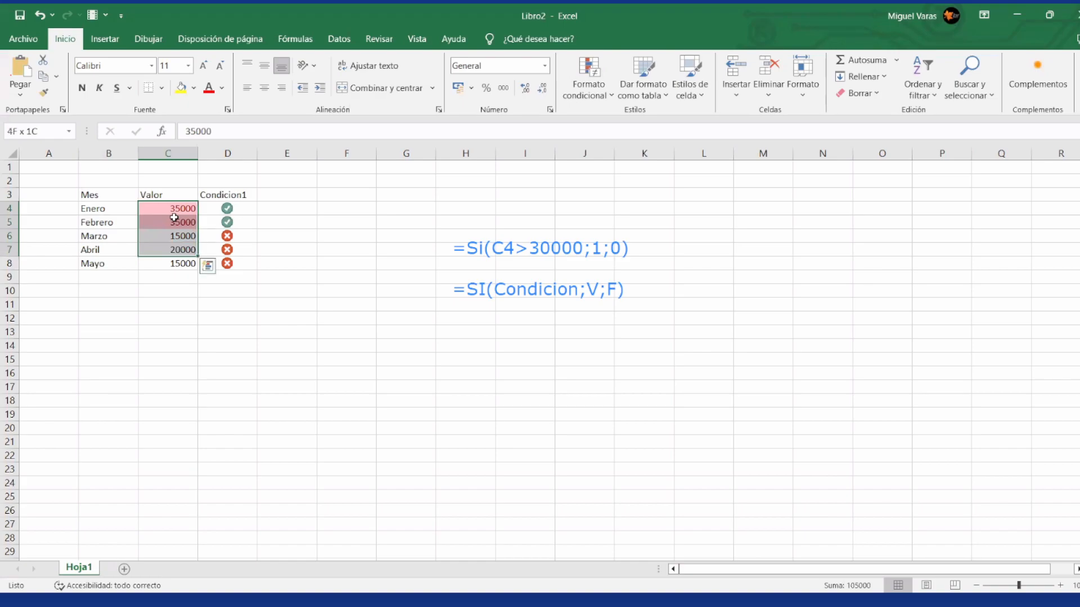
key("shift+Down")
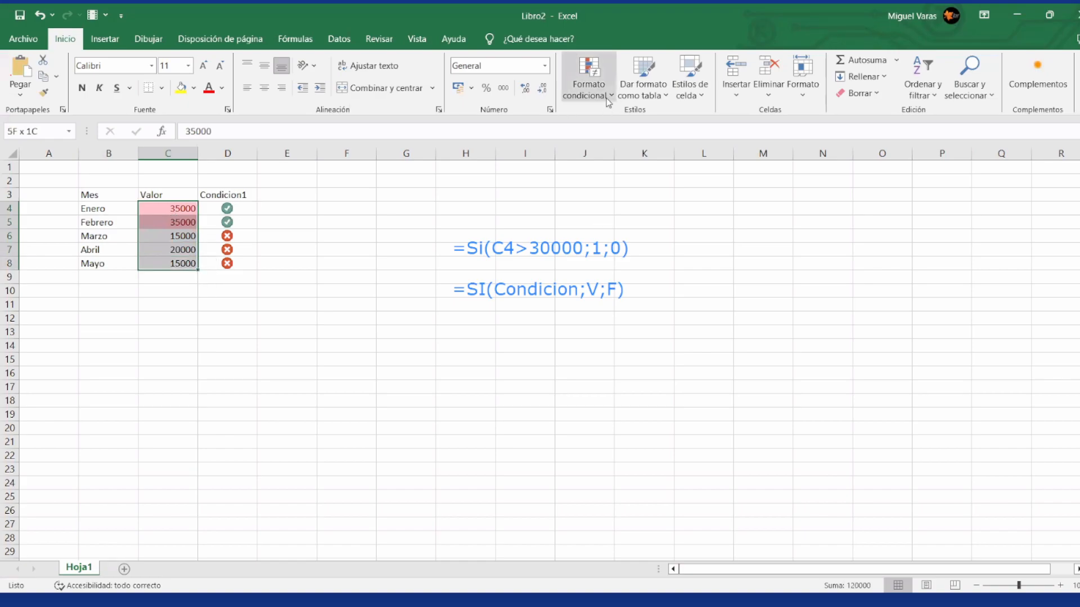
left_click(587, 88)
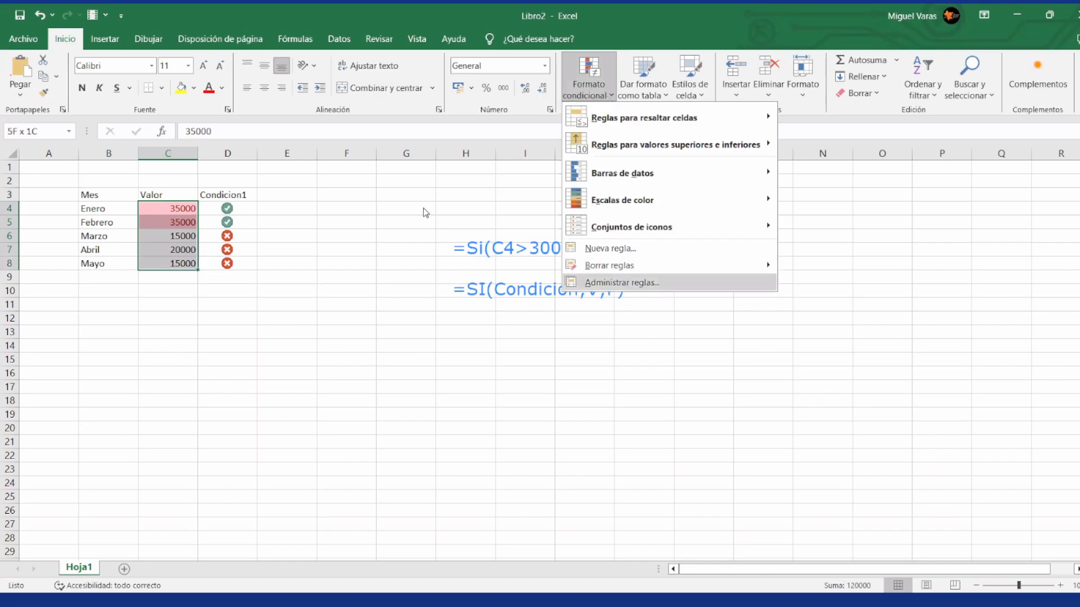
left_click(502, 167)
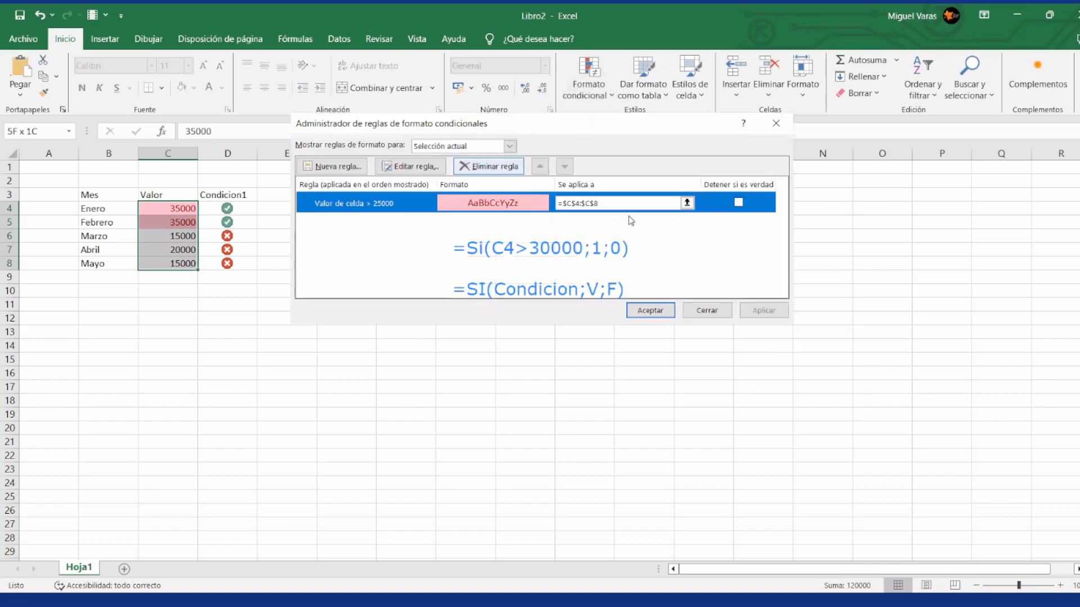
left_click(764, 309)
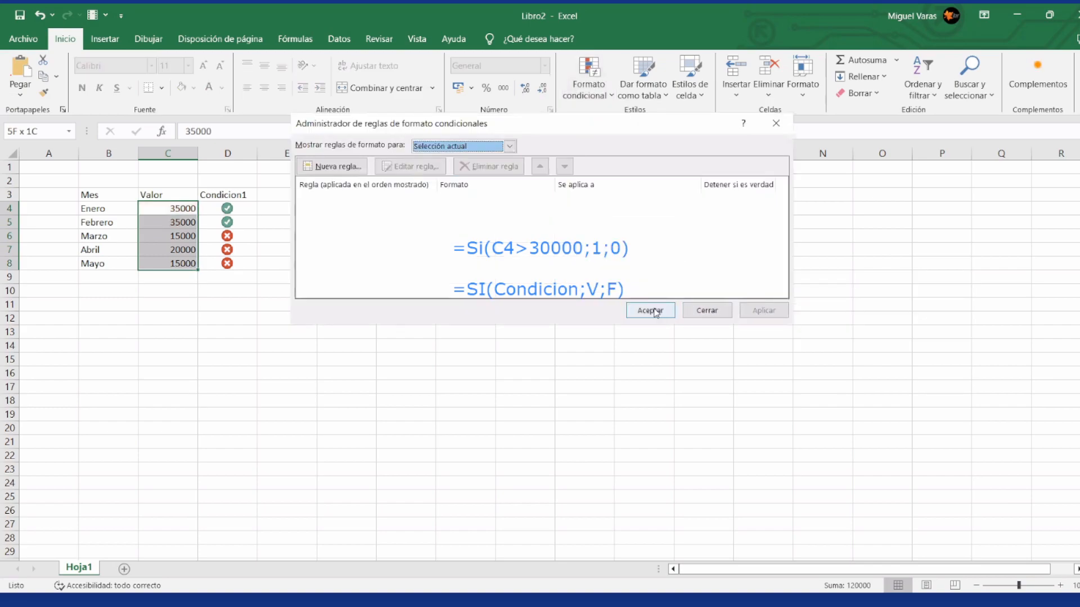
left_click(653, 310)
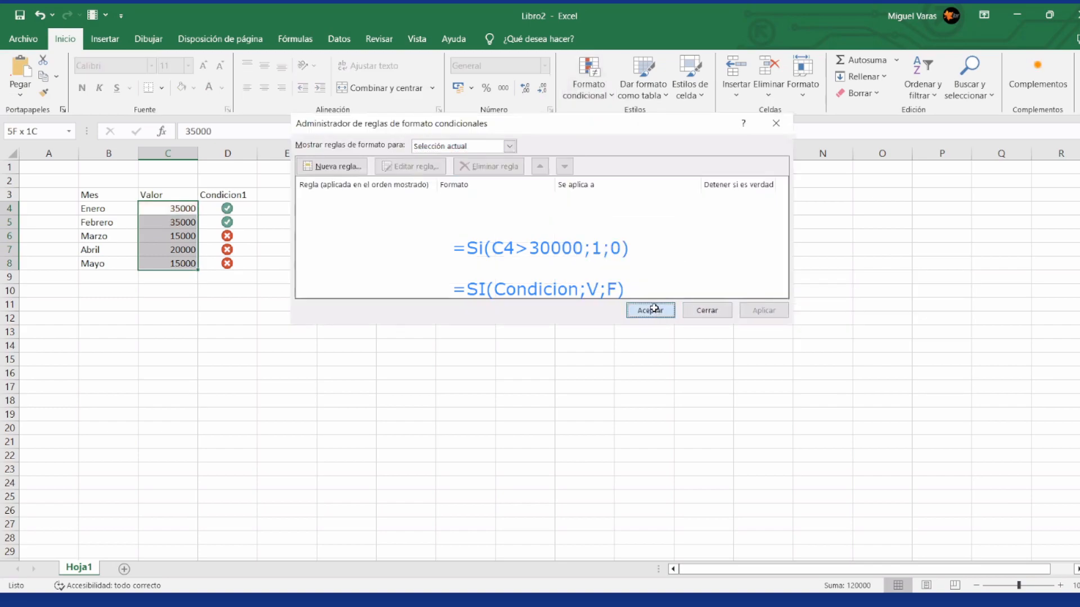
Step: Apply solid-fill blue data bars to the values in C4:C8
left_click(606, 90)
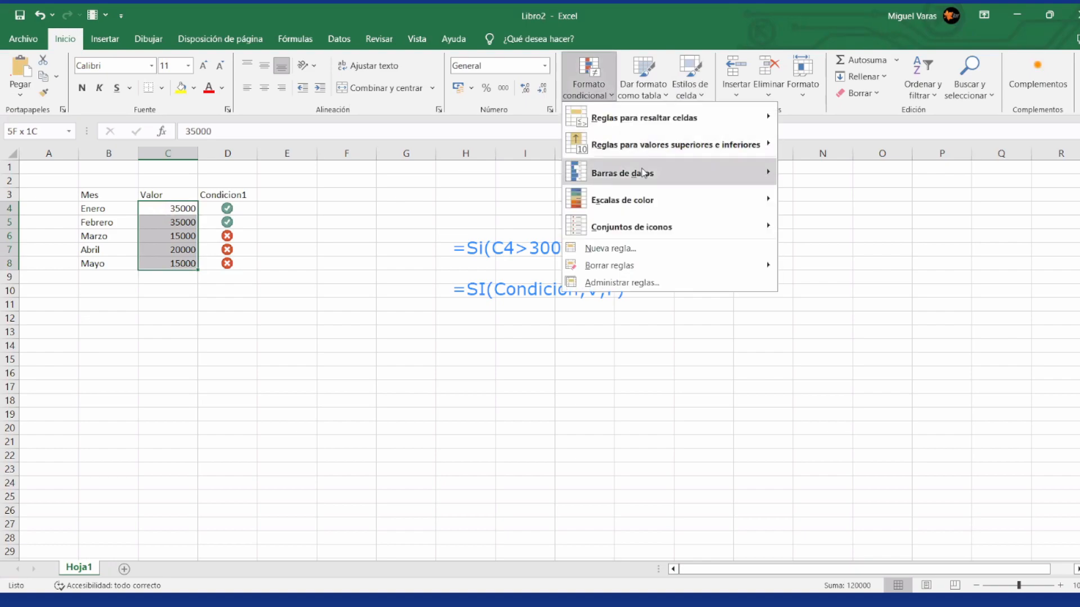
mouse_move(644, 173)
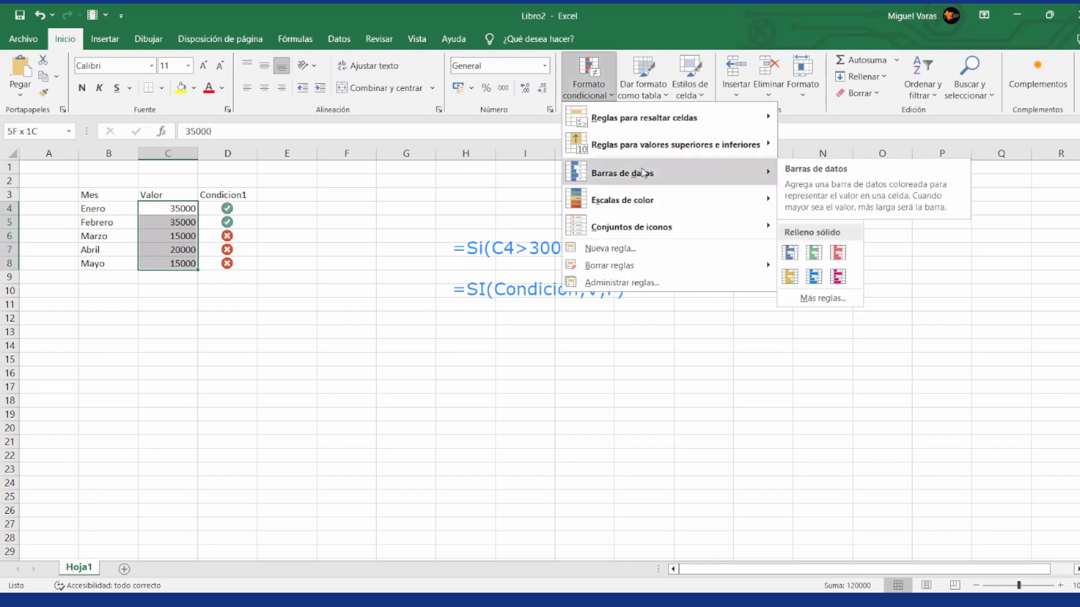
left_click(790, 254)
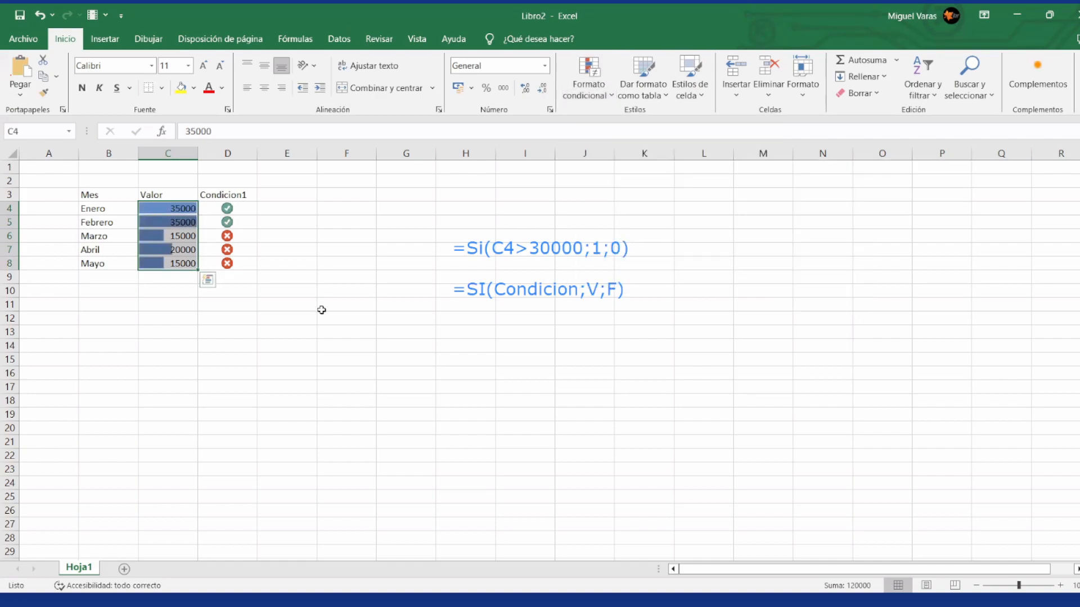
Step: Examine the data bars cell by cell against the values in C4:C8
left_click(170, 210)
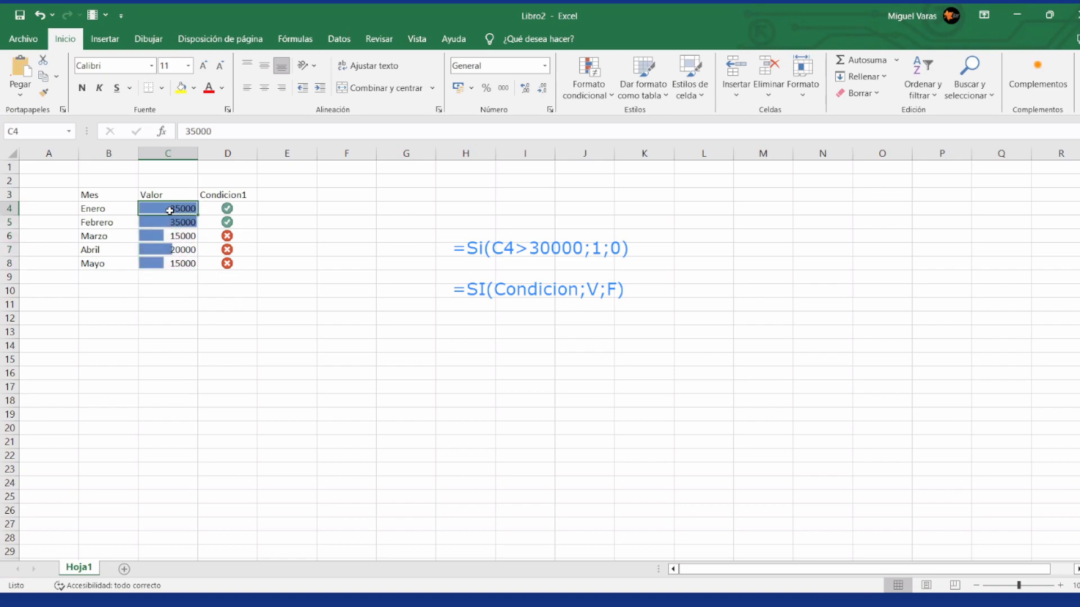
key("Down")
key("Down")
key("Down")
key("Down")
key("Up")
key("Up")
key("Down")
key("Down")
key("Down")
key("Up")
key("Up")
key("Up")
key("Up")
key("Up")
Step: Apply solid-fill blue data bars to the month names in B4:B8
key("Left")
key("shift+Down")
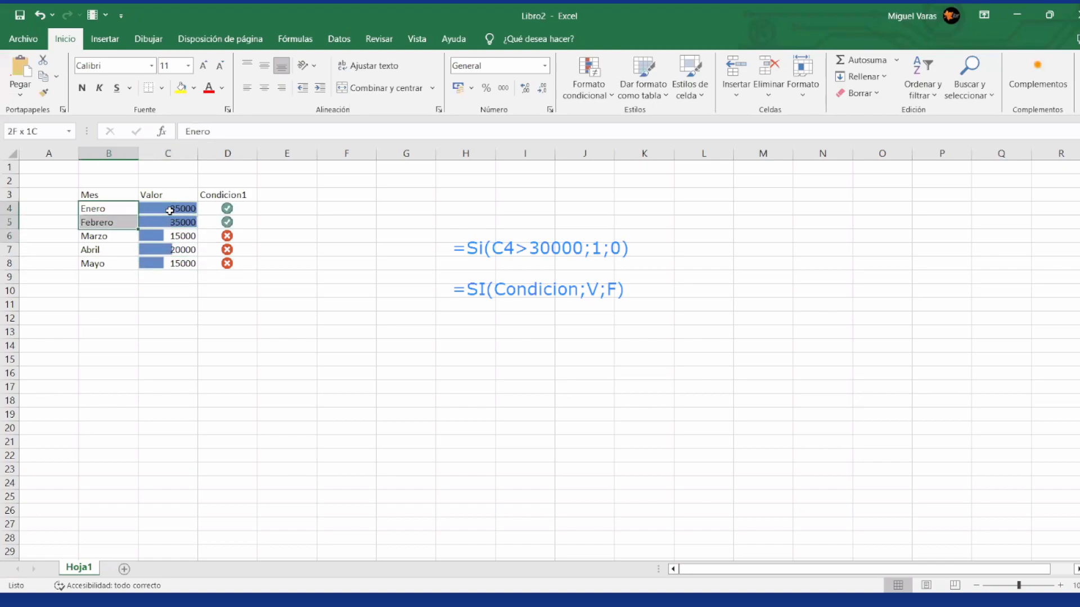
key("shift+Down")
key("shift+Down")
key("shift+Down")
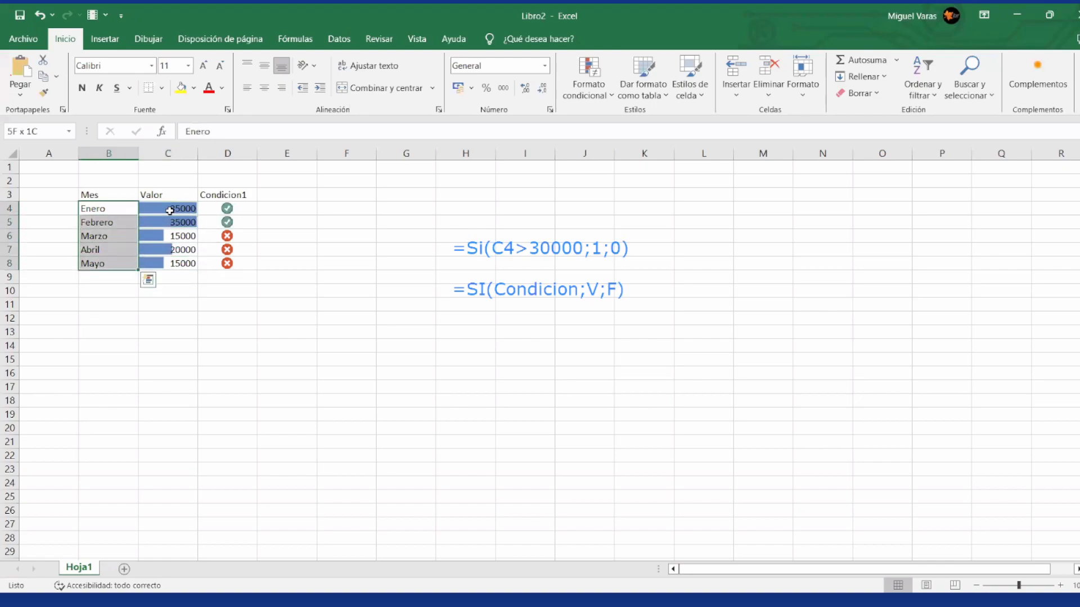
left_click(612, 99)
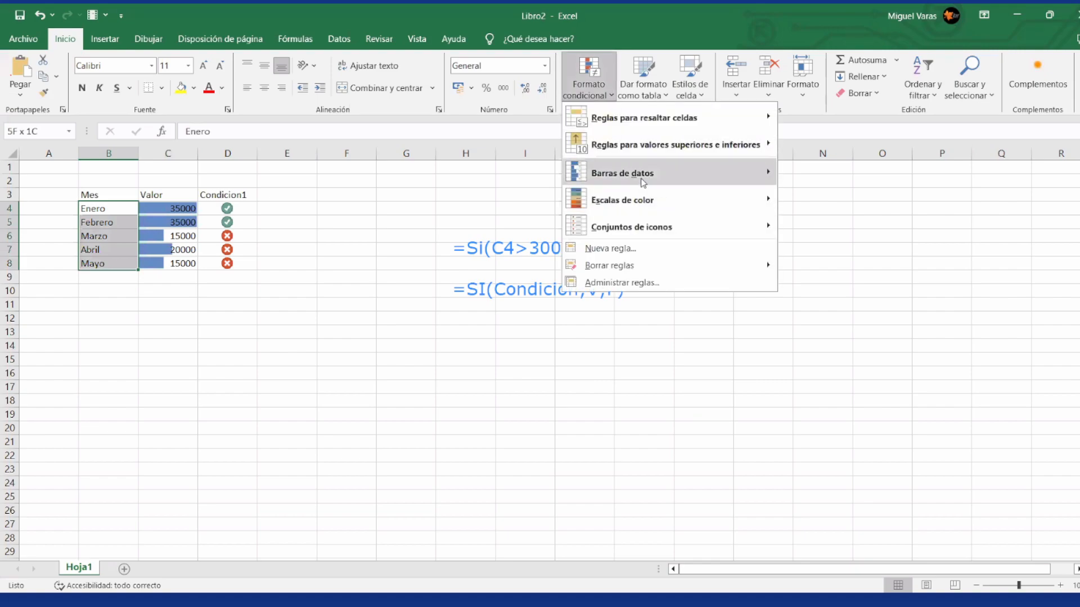
mouse_move(643, 181)
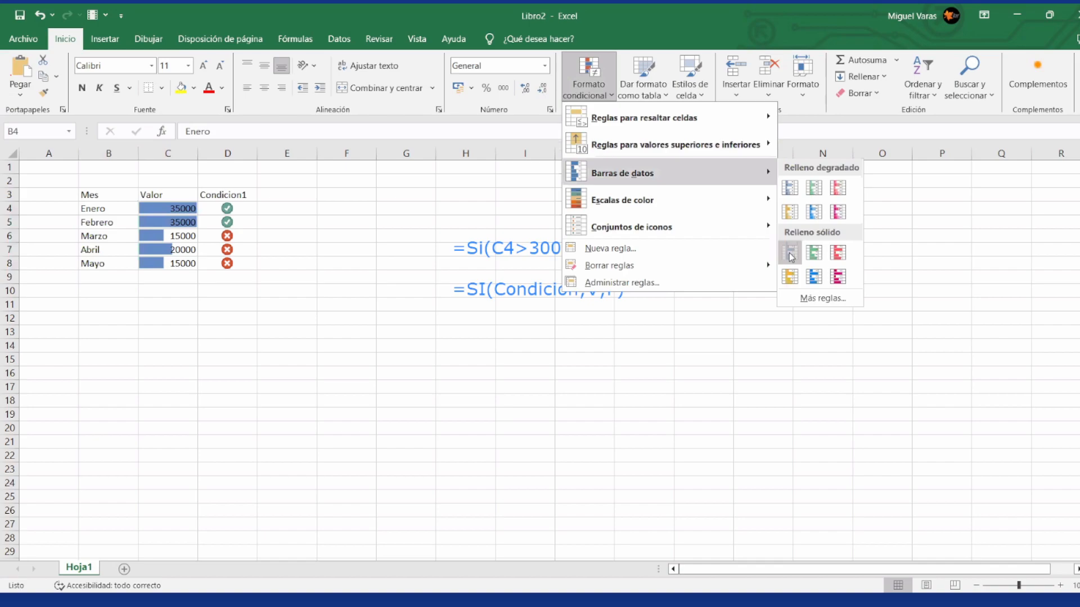
left_click(790, 254)
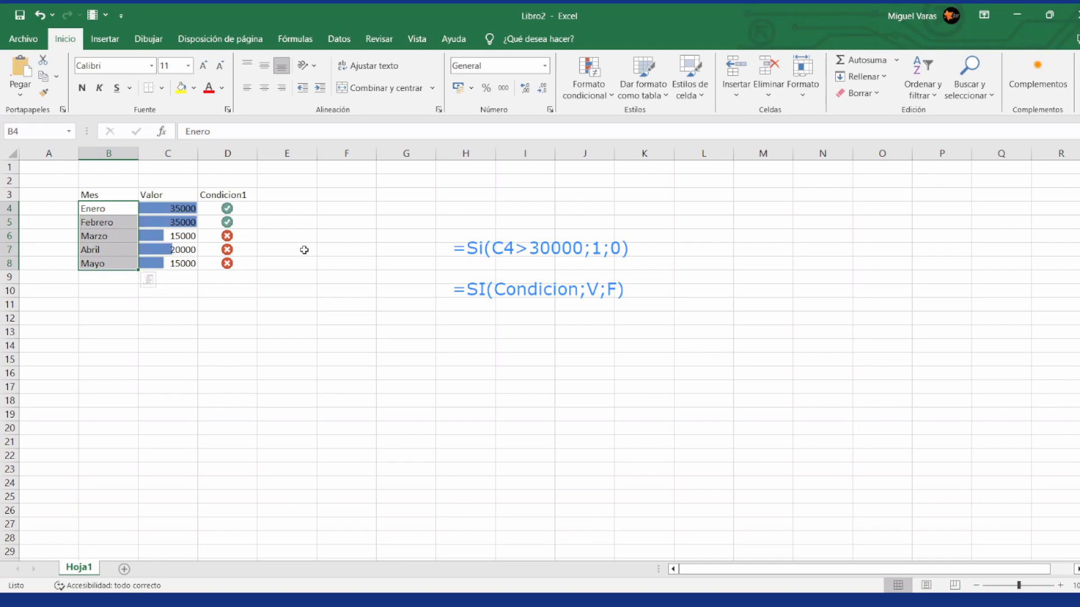
left_click(249, 211)
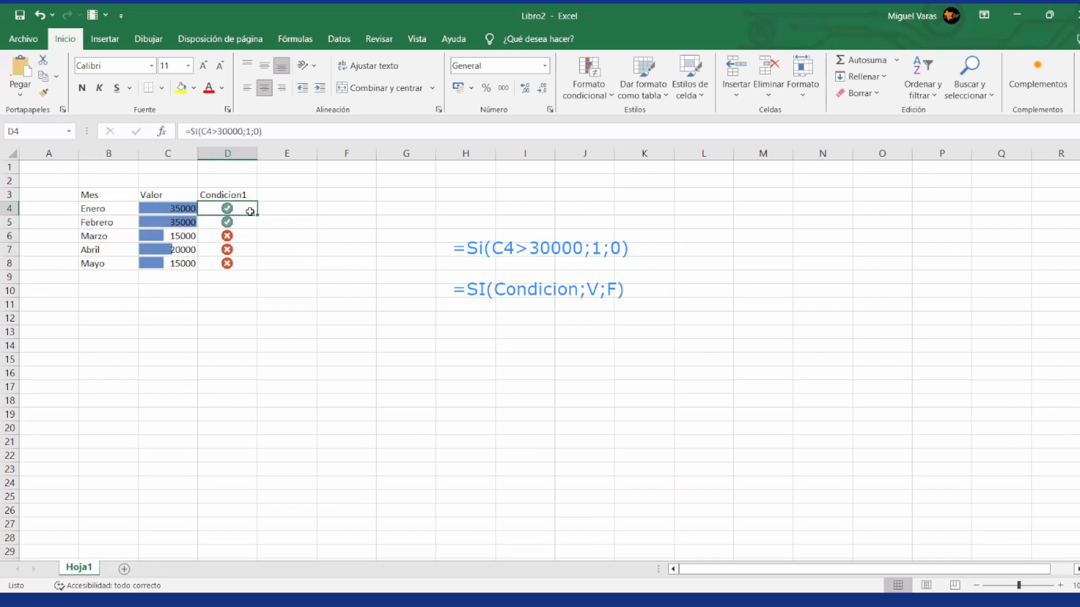
left_click(539, 263)
left_click(539, 251)
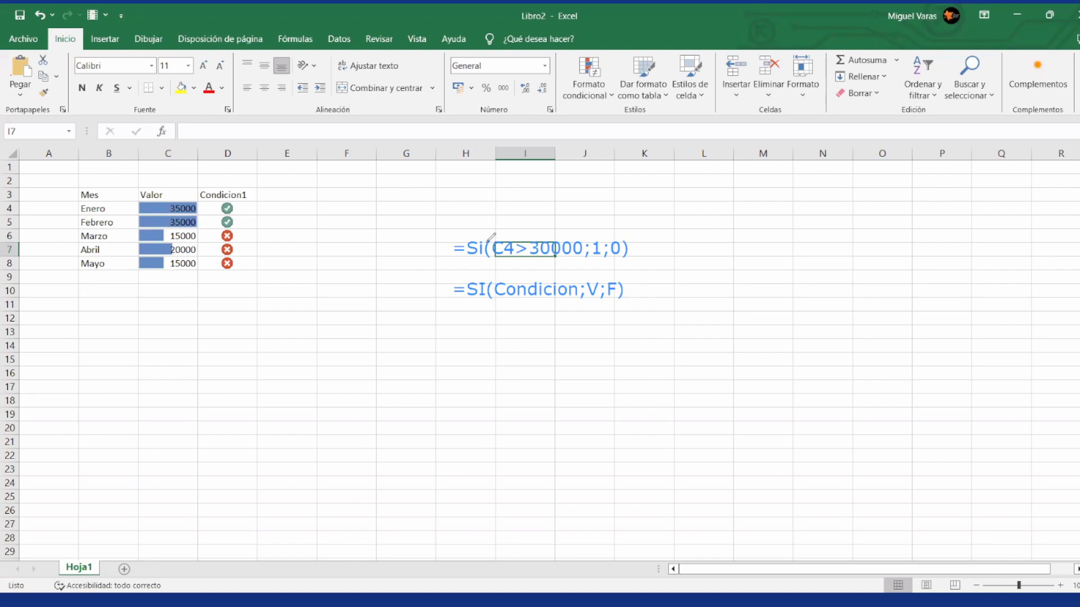
left_click(482, 268)
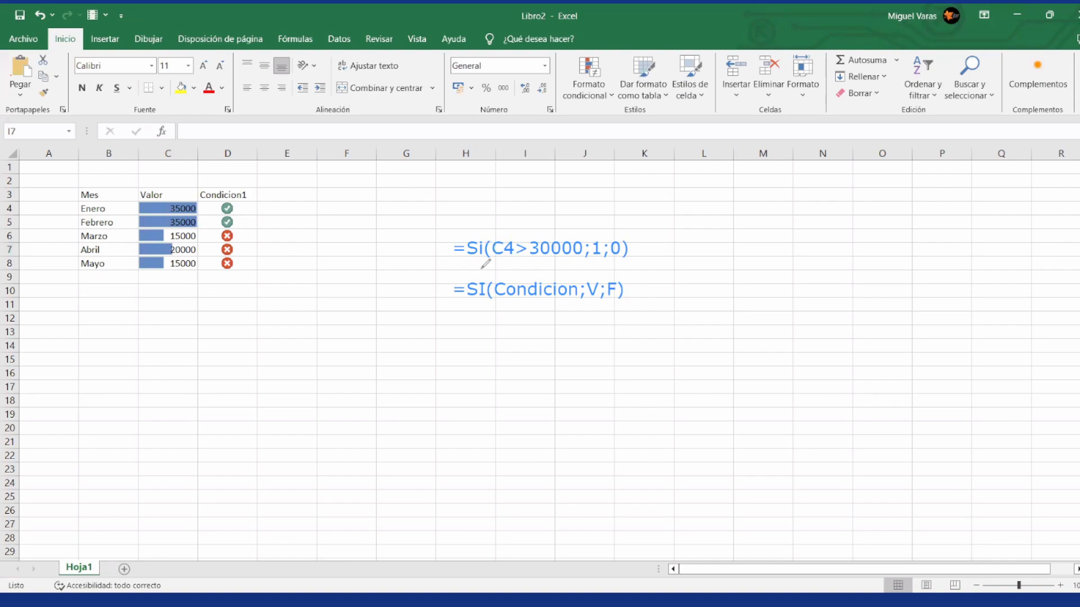
left_click(1, 76)
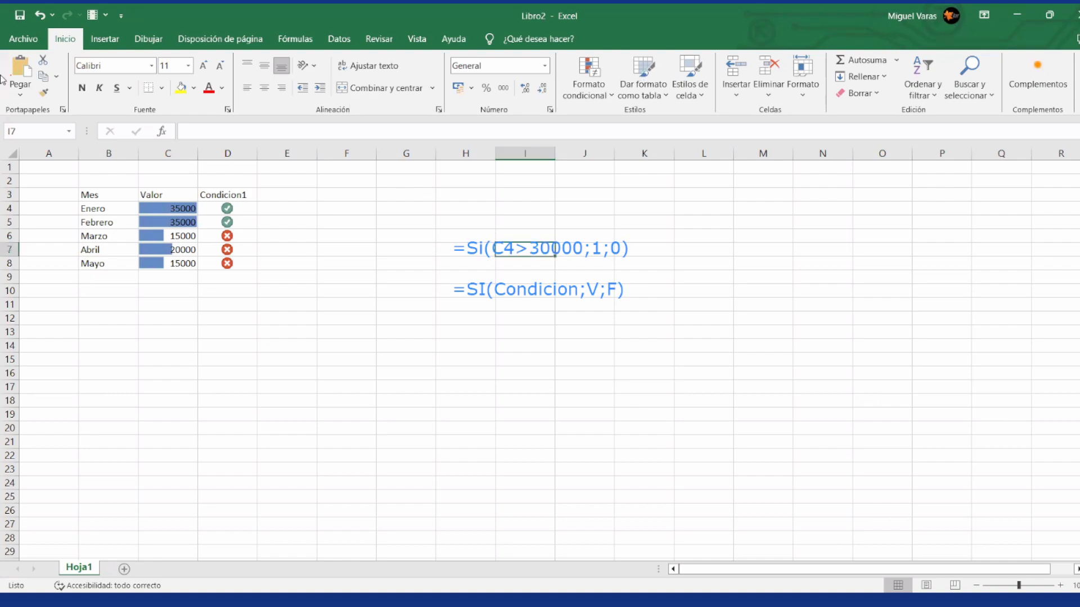
left_click(483, 269)
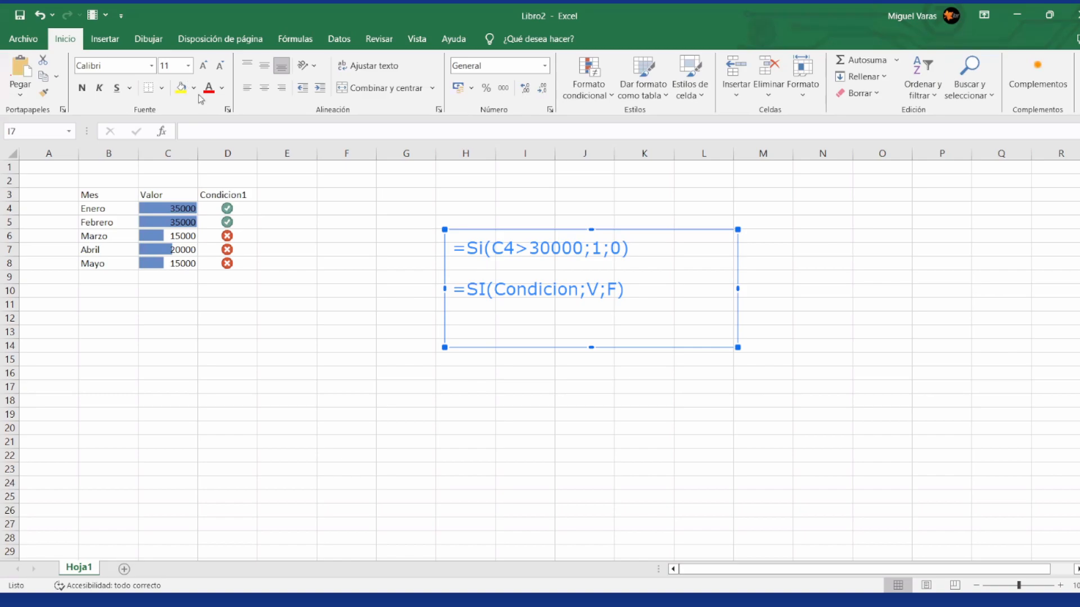
key("Escape")
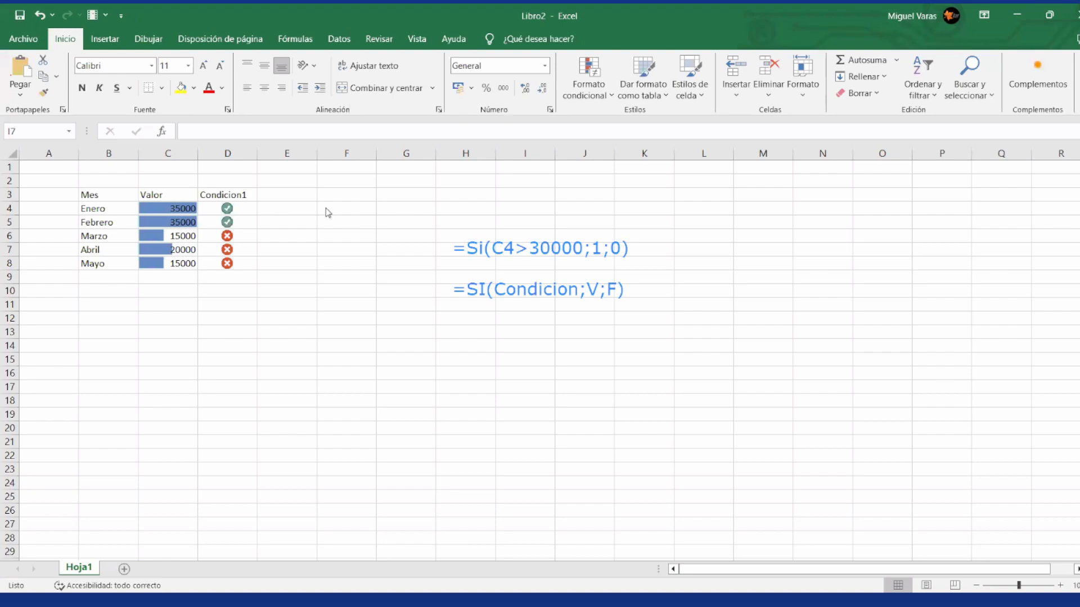
Step: Begin a formula in E4 with an SI function that tests whether C4 is greater than 30000, leaving it ready for the true value
left_click(280, 210)
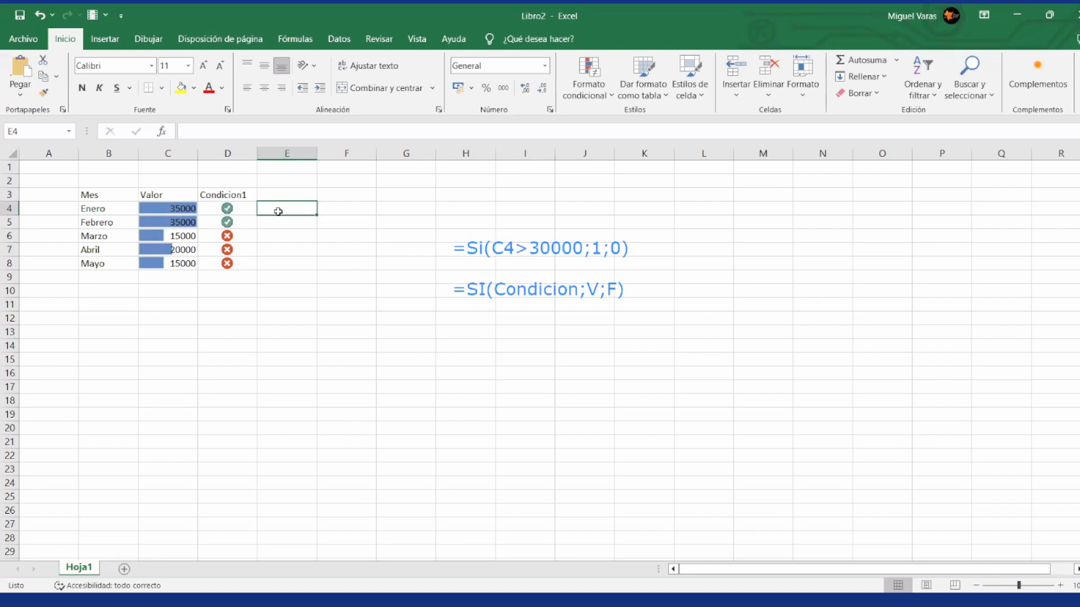
type("=")
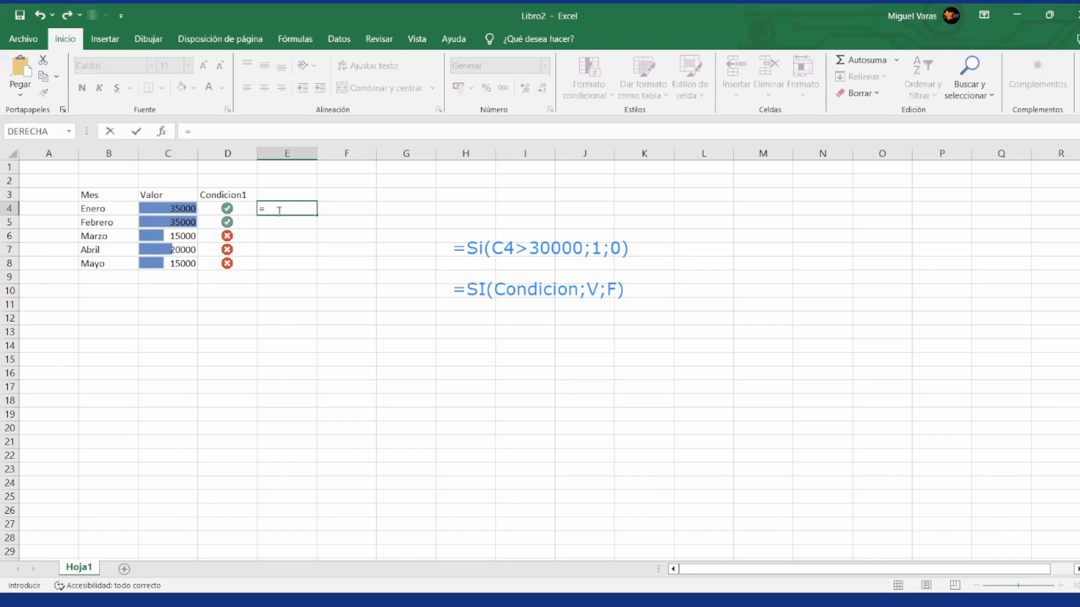
type("si(")
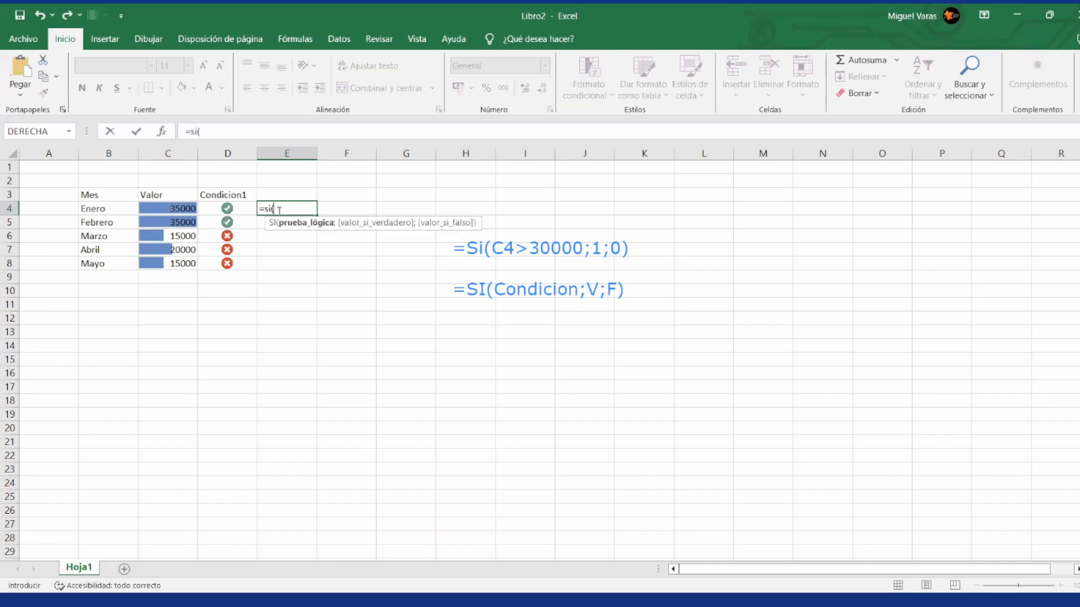
key("Left")
key("Left")
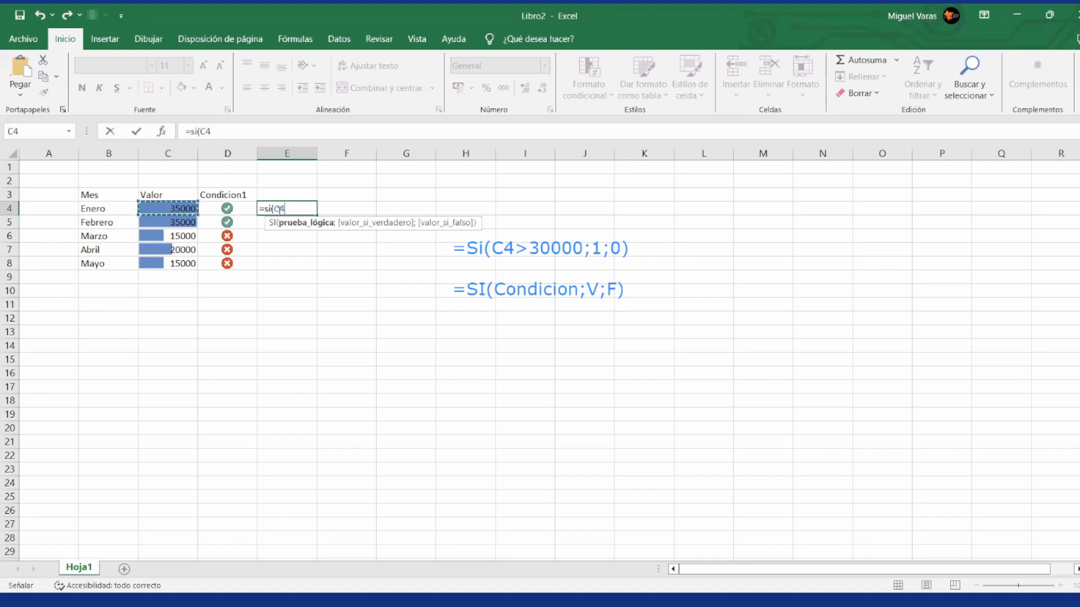
type(">30000;")
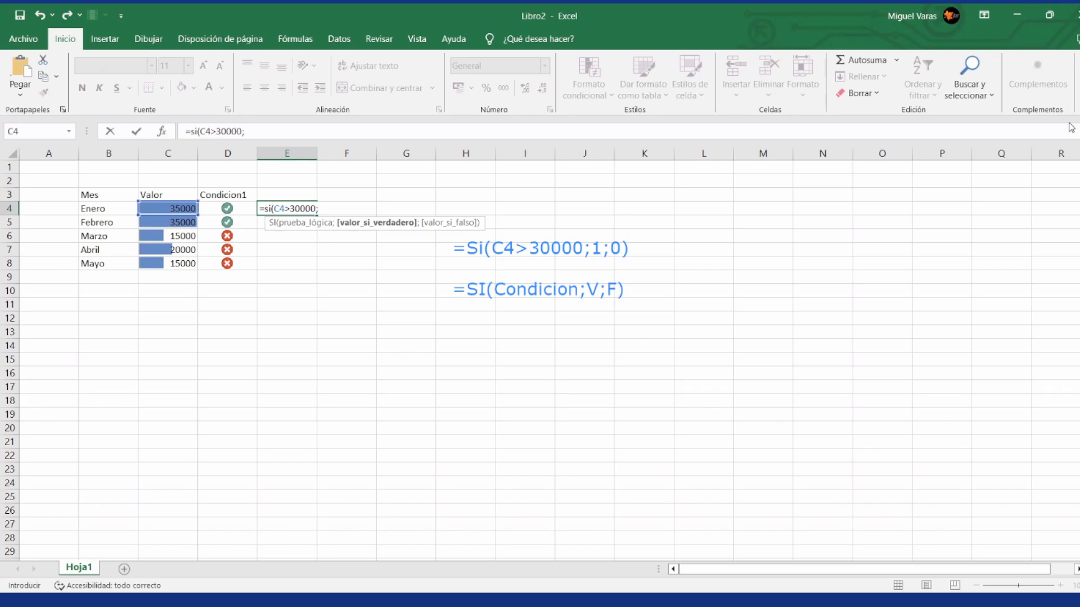
left_click(309, 210)
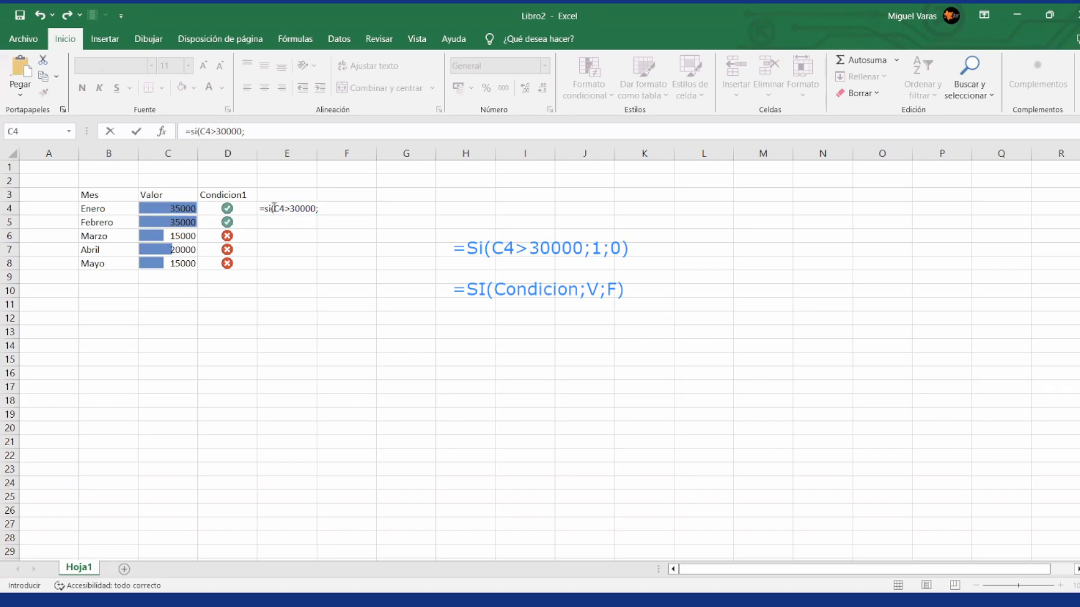
left_click(261, 131)
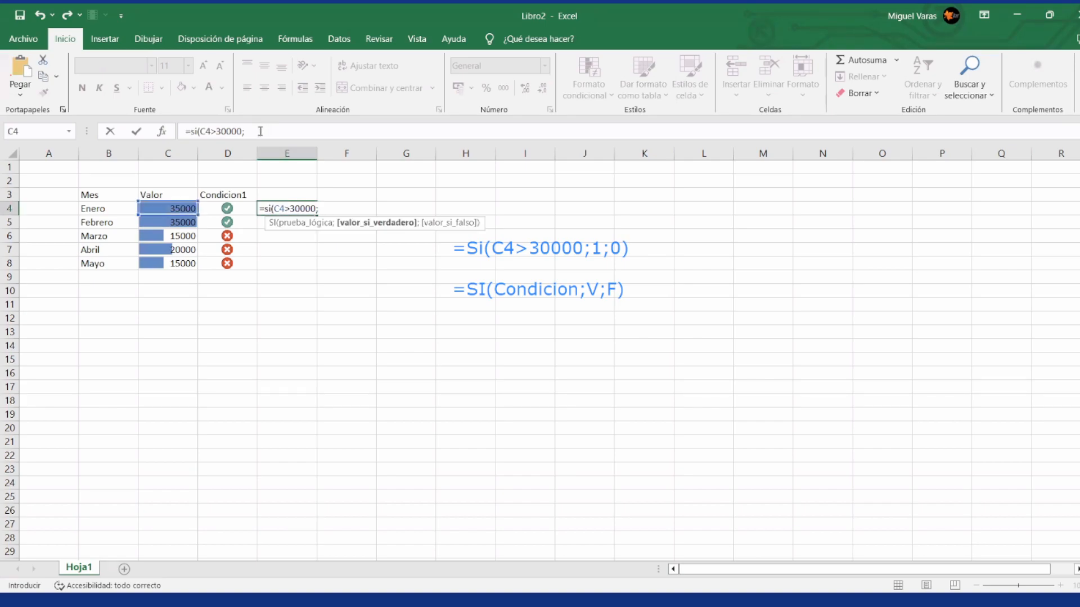
left_click(260, 131)
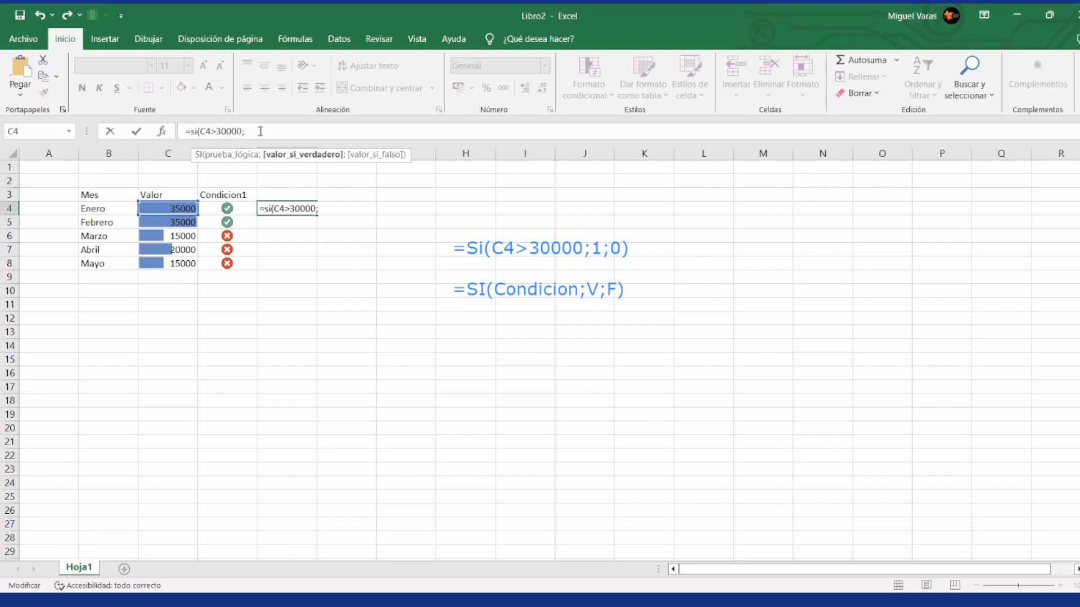
Step: Nest si(C4>40000;2;1) as the true value in the E4 formula, use 0 as the outer false value, and enter it
type("si(")
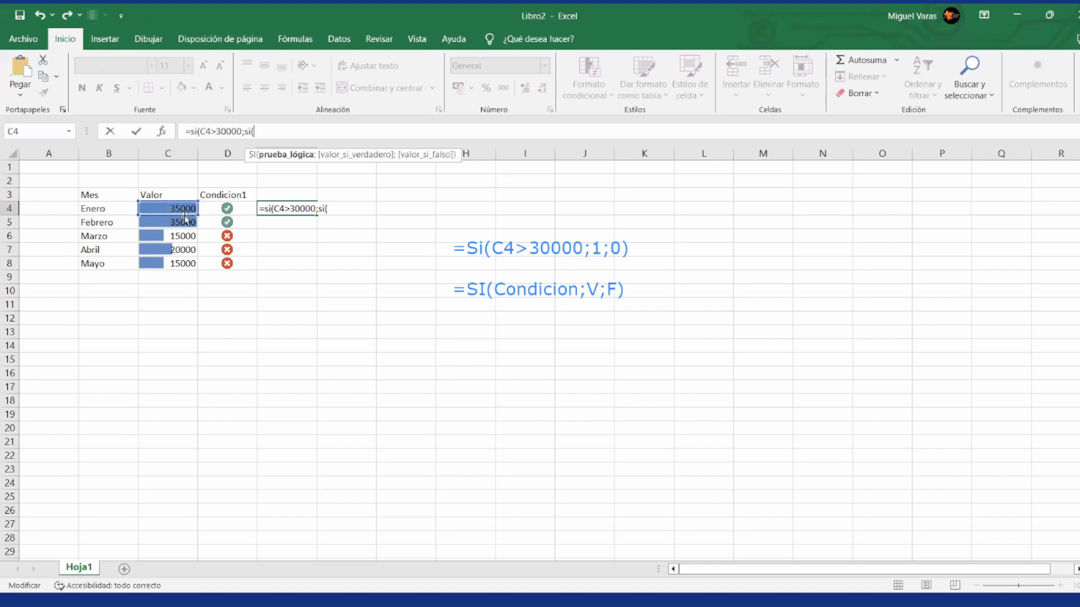
left_click(182, 208)
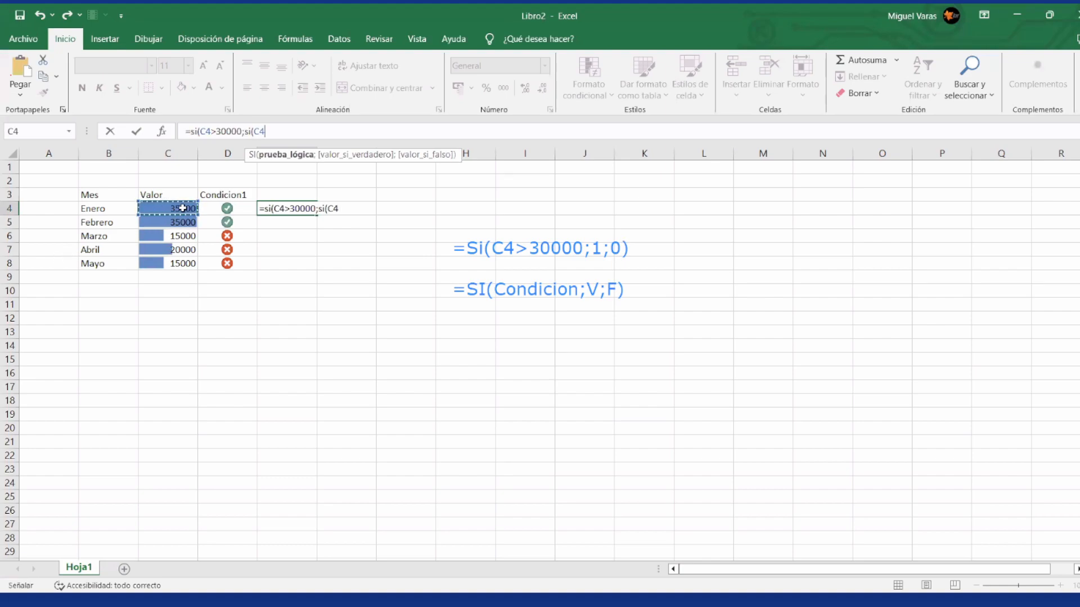
key("F8")
key("BackSpace")
key("BackSpace")
key("BackSpace")
type(">400")
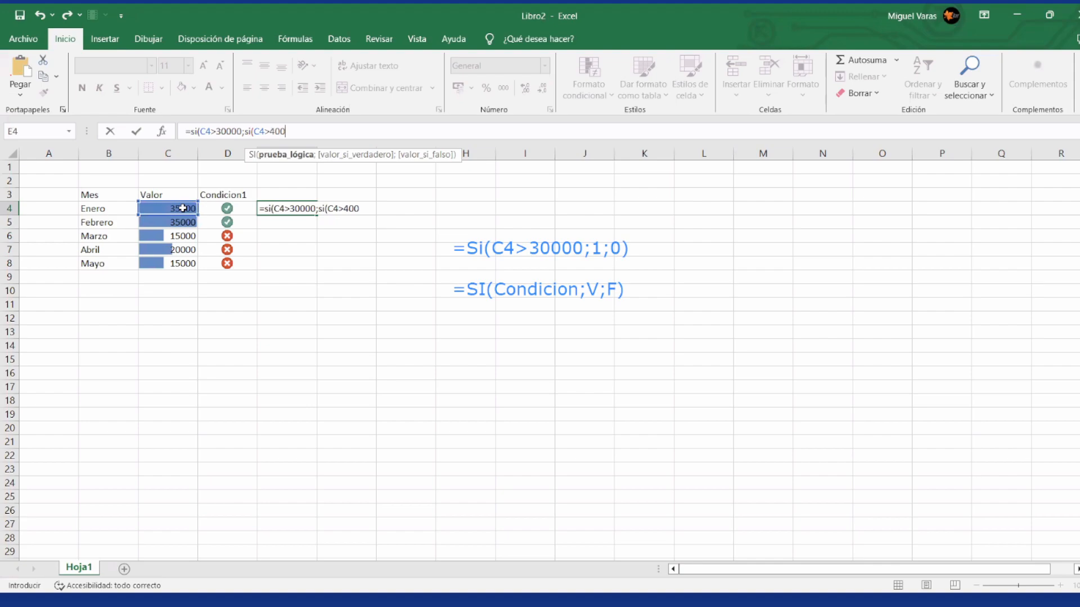
type("00;2")
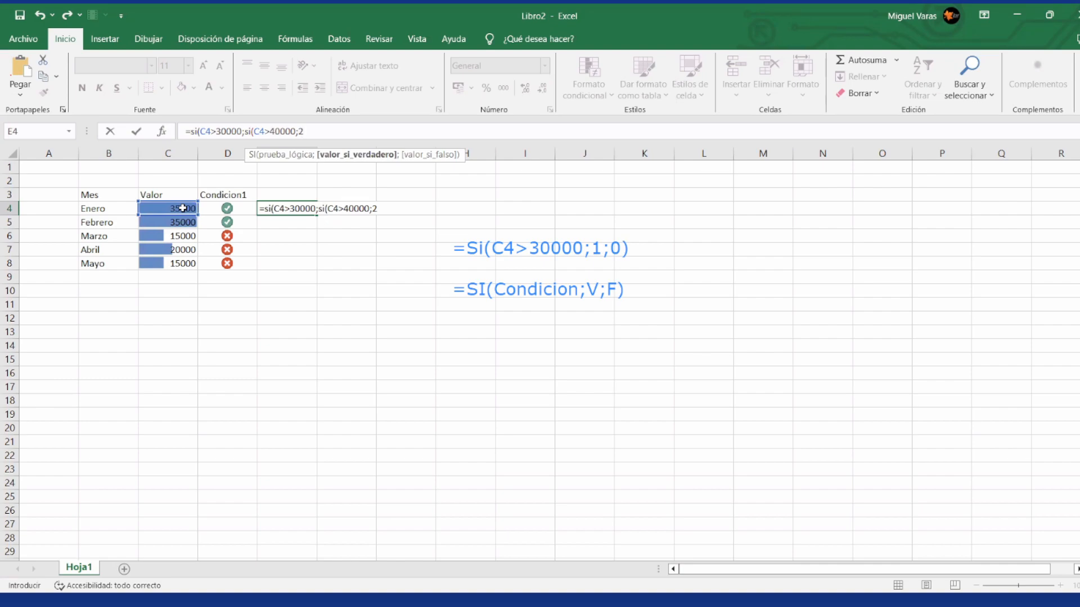
type(";1")
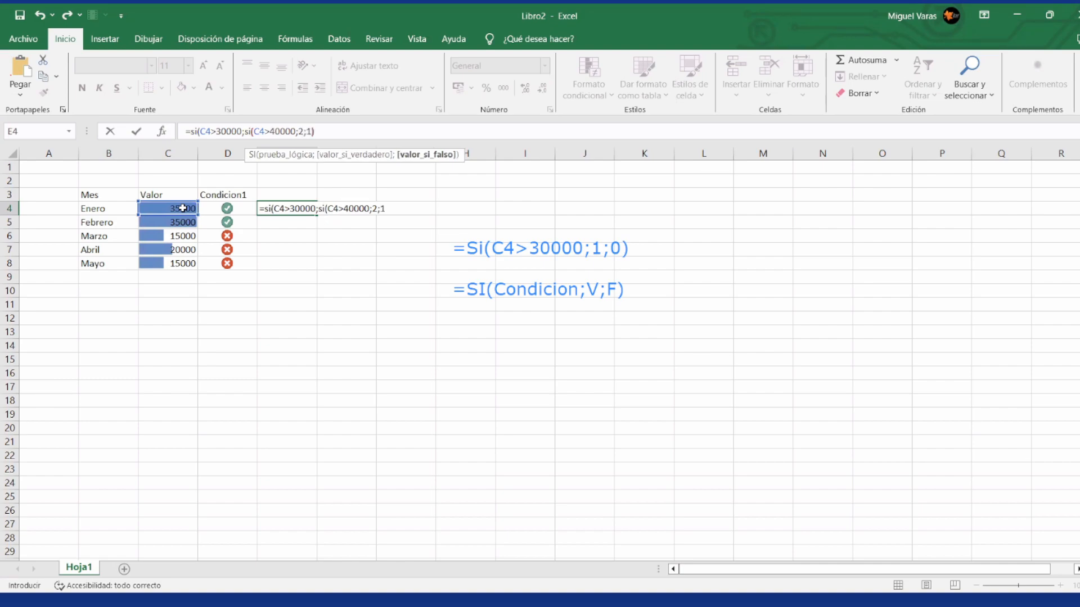
type(")")
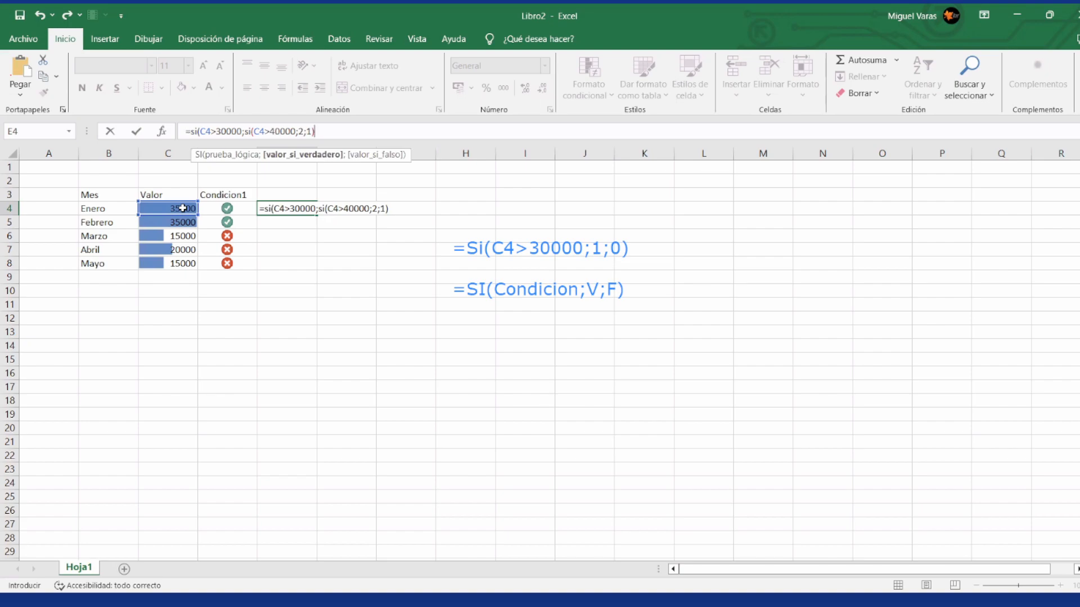
type(";0")
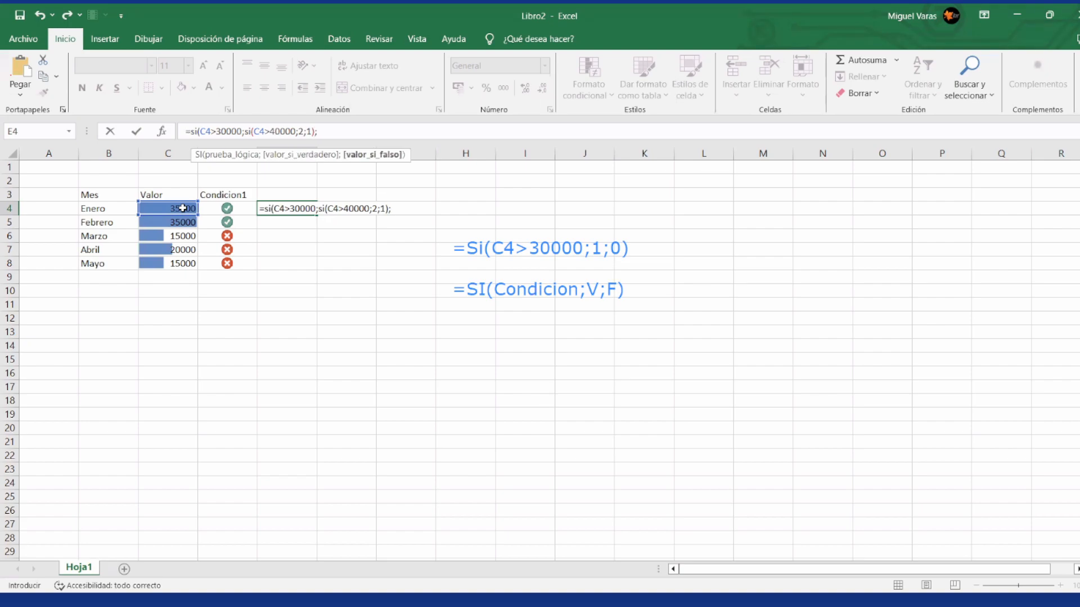
key("Return")
Step: Change Enero's value in C4 to 45000
key("Up")
key("Left")
key("Left")
type("45000")
key("Return")
key("Up")
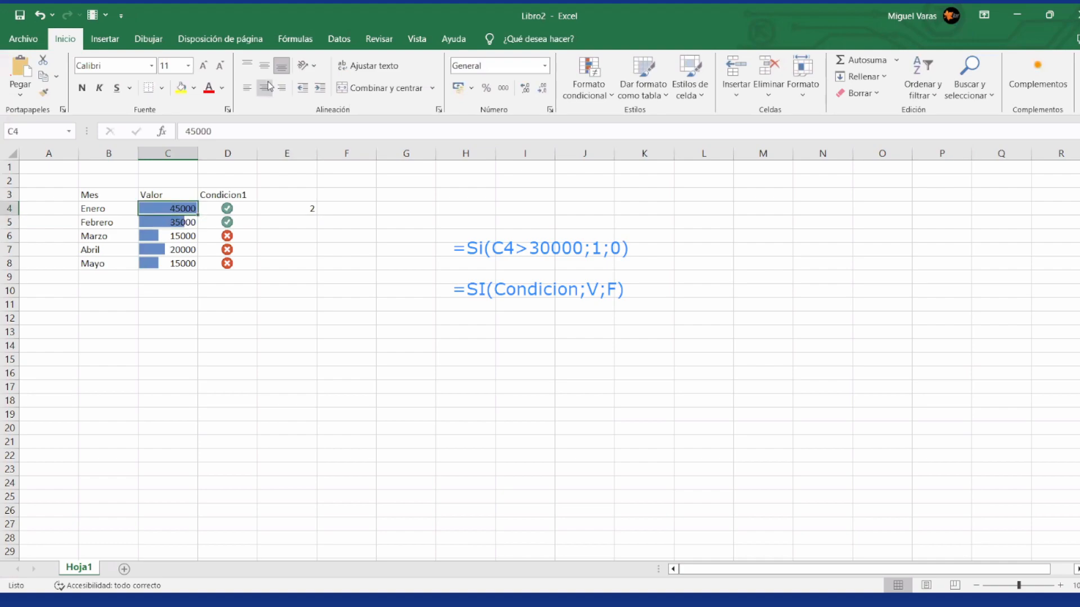
Step: Copy the nested SI formula from E4 into E5:E8
key("Right")
key("Right")
key("Right")
key("Left")
key("Left")
key("Left")
key("Right")
key("Right")
key("ctrl+c")
key("Down")
key("shift+Down")
key("shift+Down")
key("shift+Down")
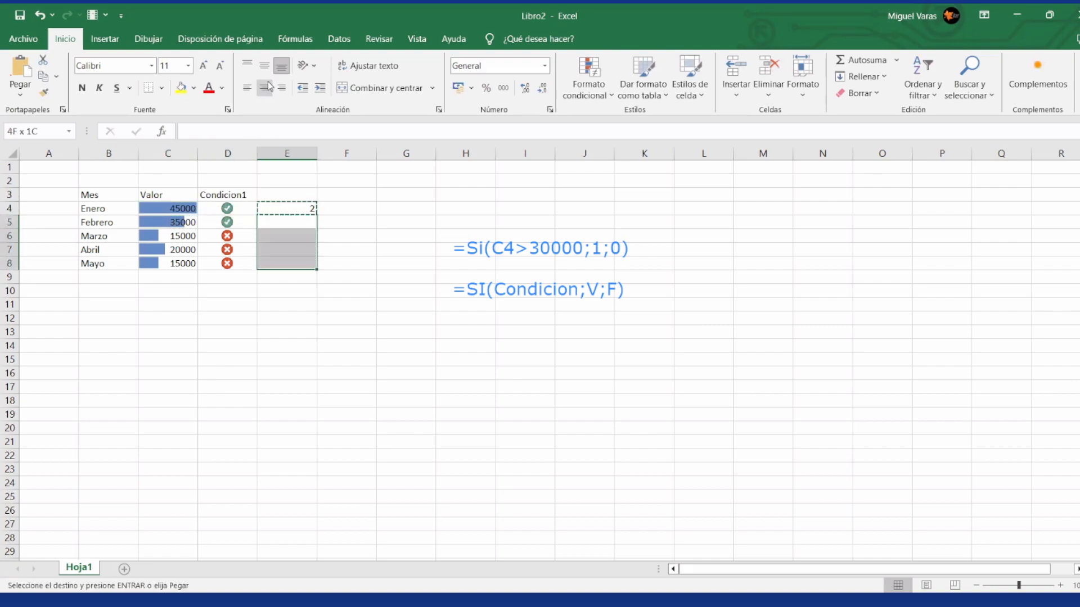
key("ctrl+v")
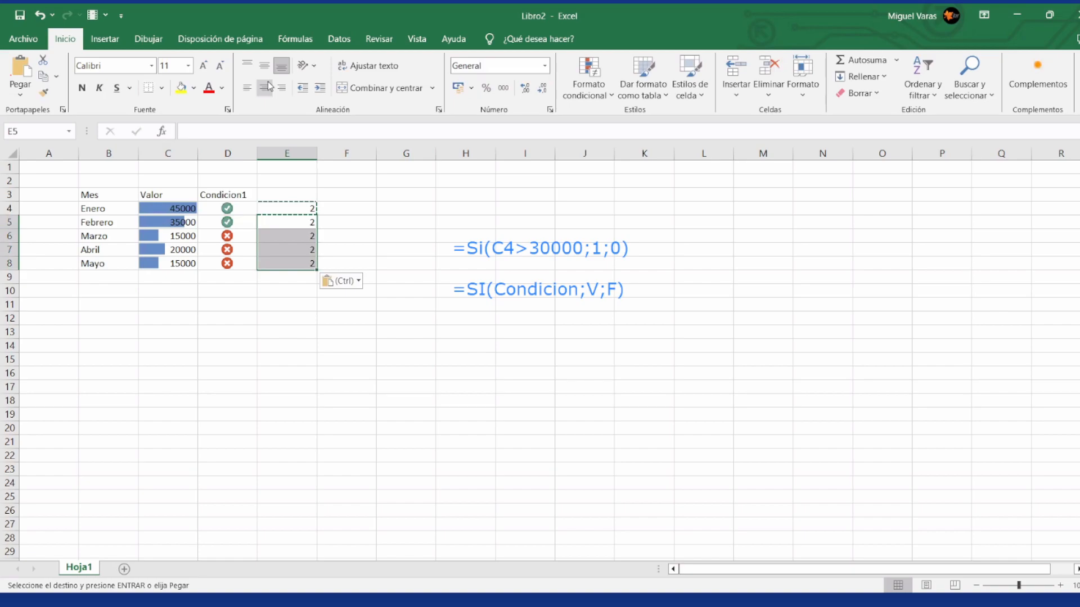
Step: Check the copied results for Febrero and Marzo, and change Marzo's value in C6 to 65000
key("Up")
key("Down")
key("Left")
key("Left")
key("Down")
key("Right")
key("Right")
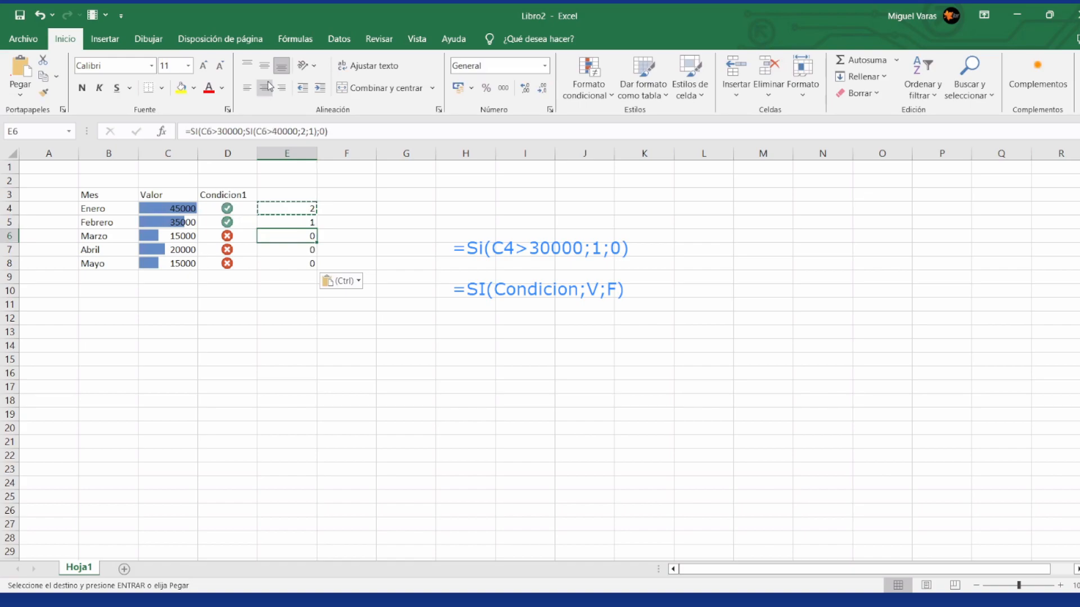
key("Left")
key("Left")
type("65000")
key("Return")
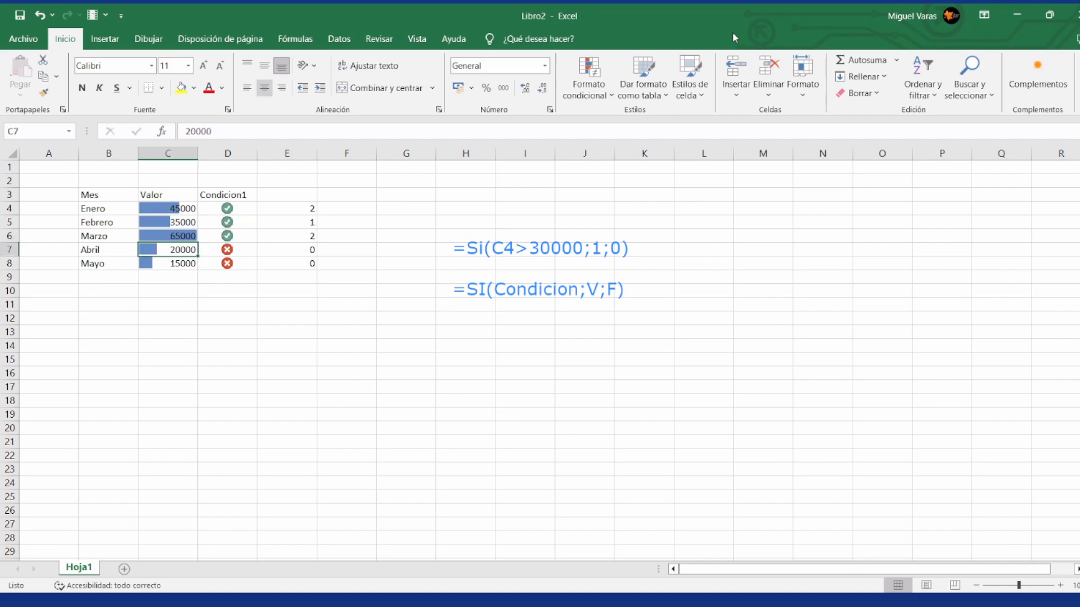
Step: Check Marzo's result in column E and return to E4 to view its nested SI formula
key("Up")
key("Right")
key("Right")
key("Up")
key("Up")
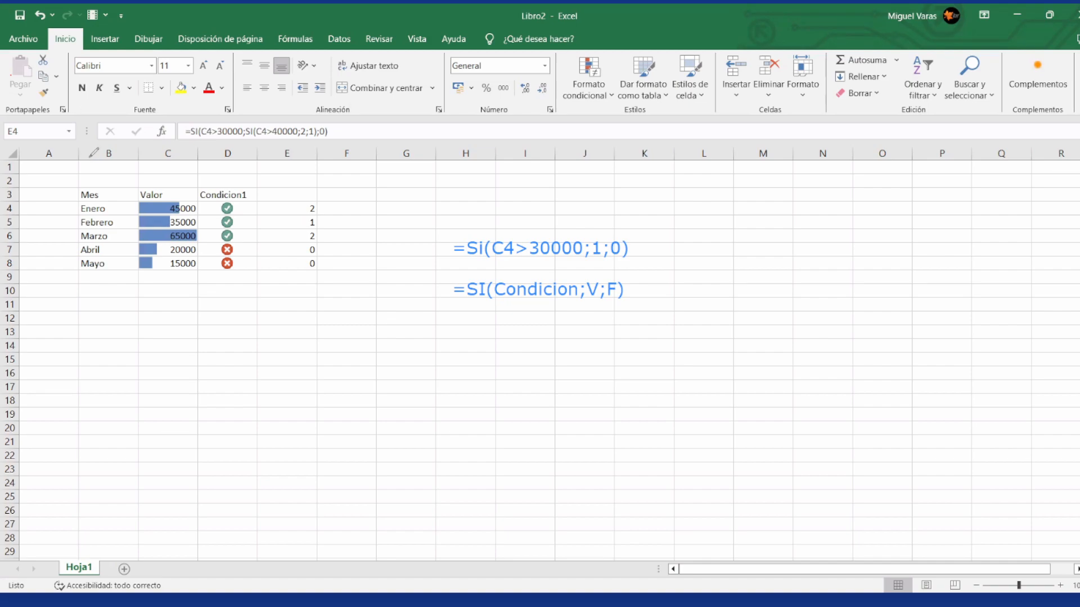
Step: Add an empty text annotation and enlarge it below the months table, spanning about columns B to J and rows 10 to 15
left_click(554, 255)
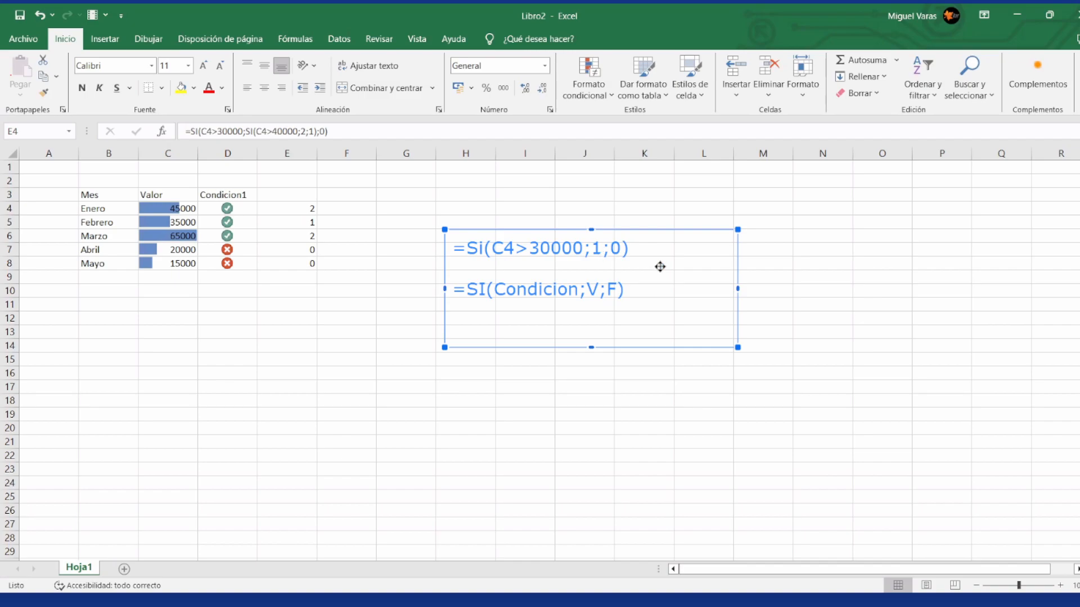
key("Escape")
left_click(636, 293)
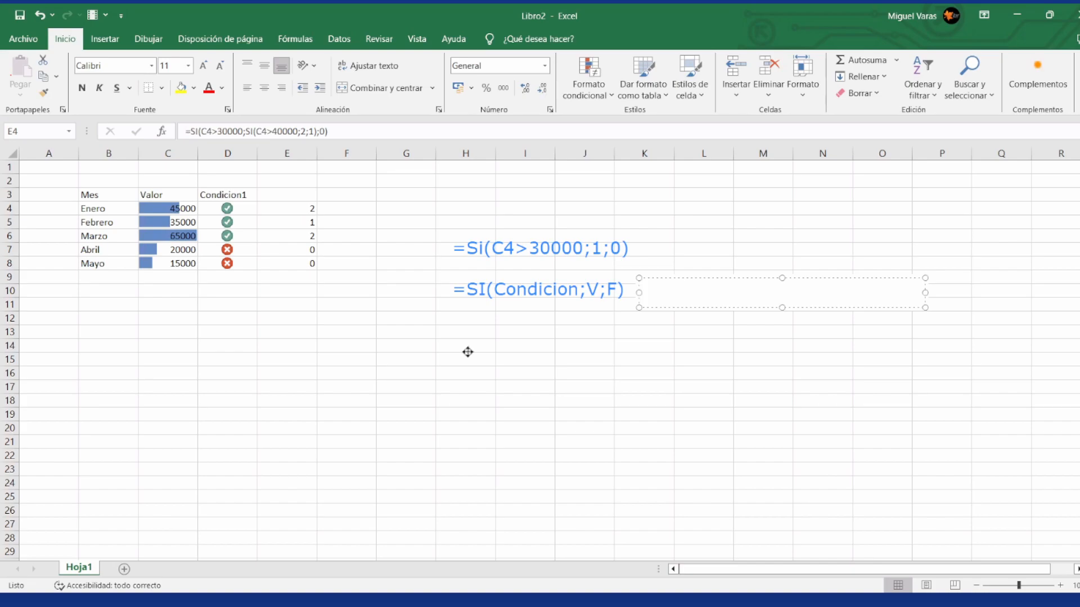
left_click_drag(674, 278, 338, 337)
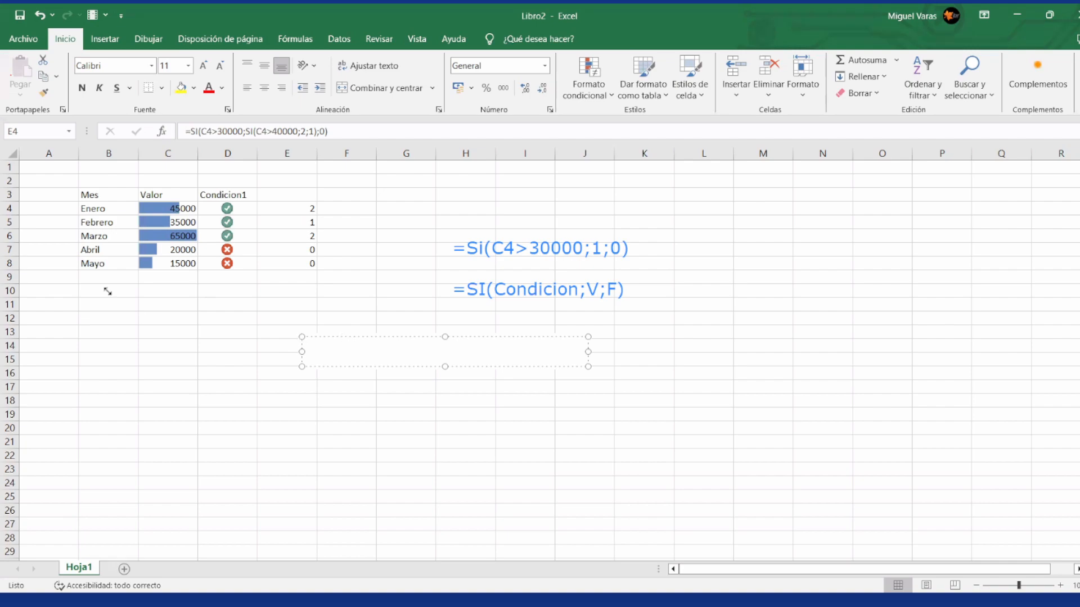
left_click_drag(302, 337, 107, 291)
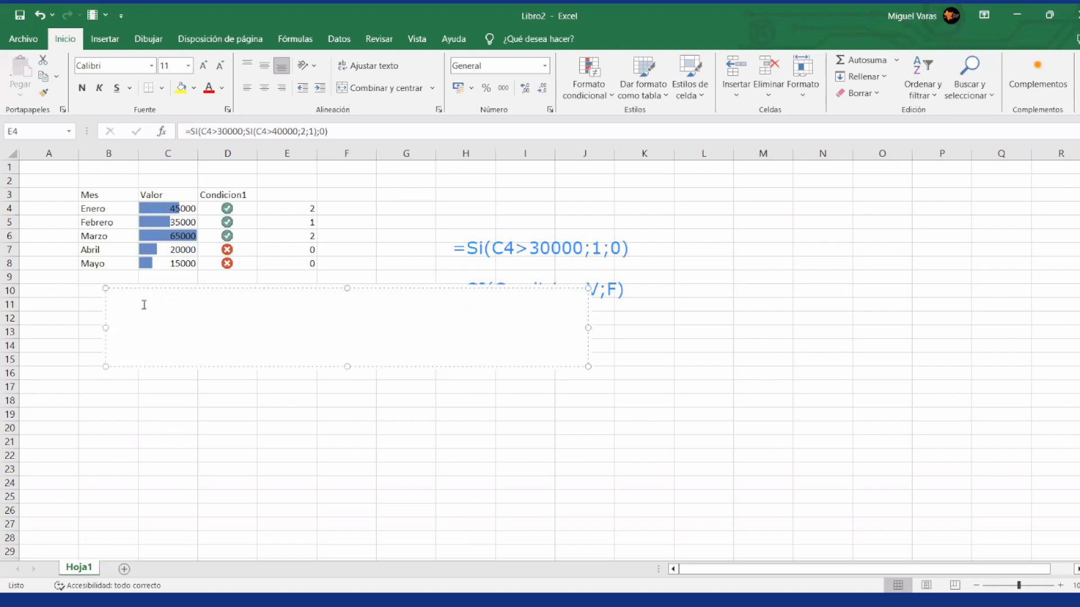
Step: Title the new annotation "Anidacion de funciones" and leave a blank line beneath the title
type("Anidacion")
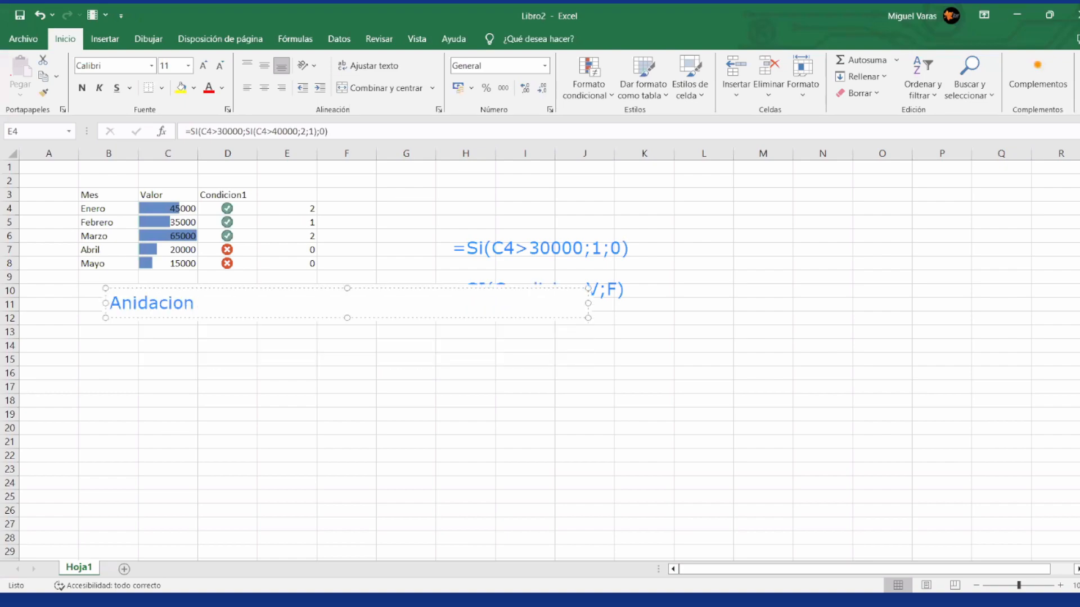
type(" de funciones")
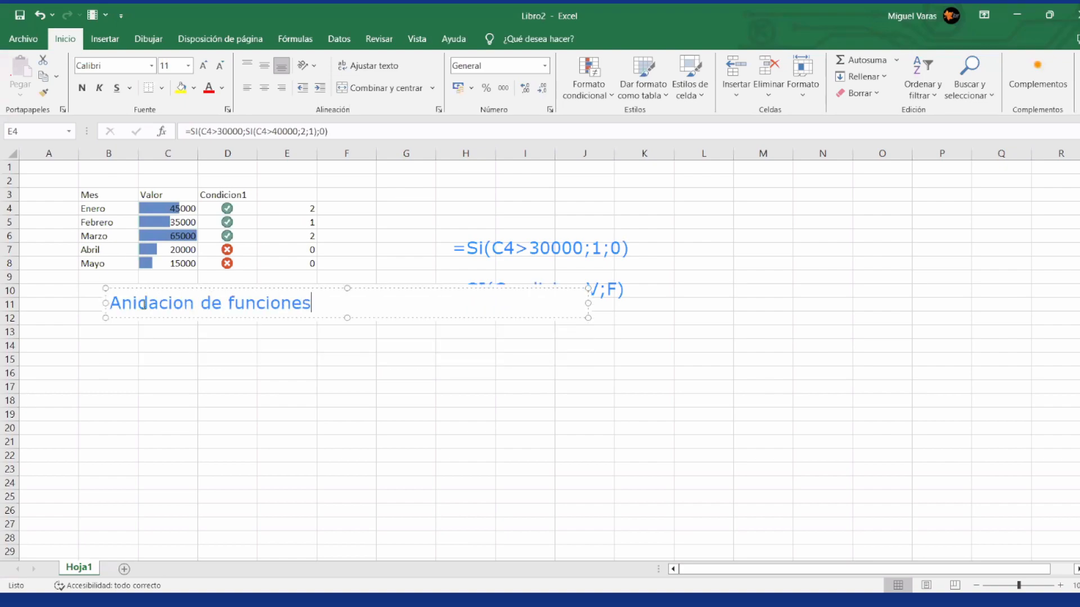
key("Return")
key("Return")
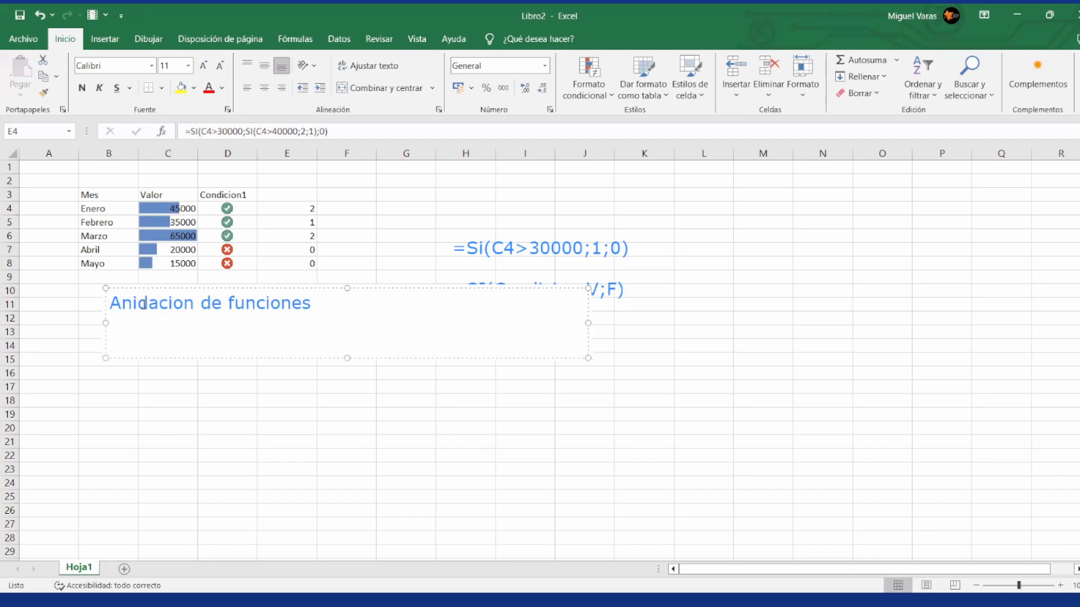
Step: Write the opening of the nested formula under the annotation's title: =si(C4>30000;si(C4>40000
type("=si(C4>3000")
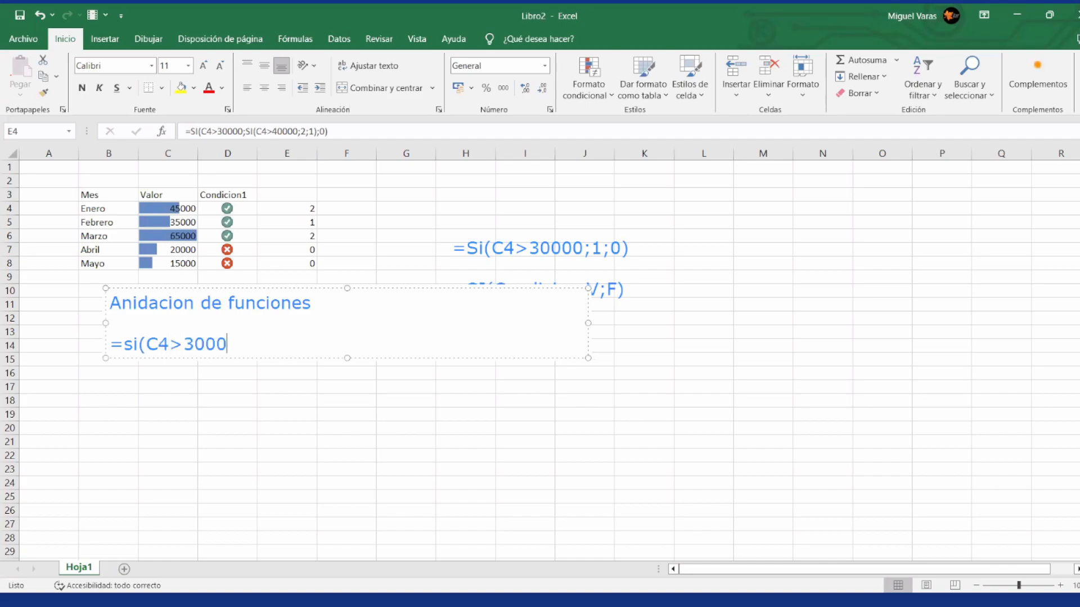
type("0;")
type("si(C4>40000")
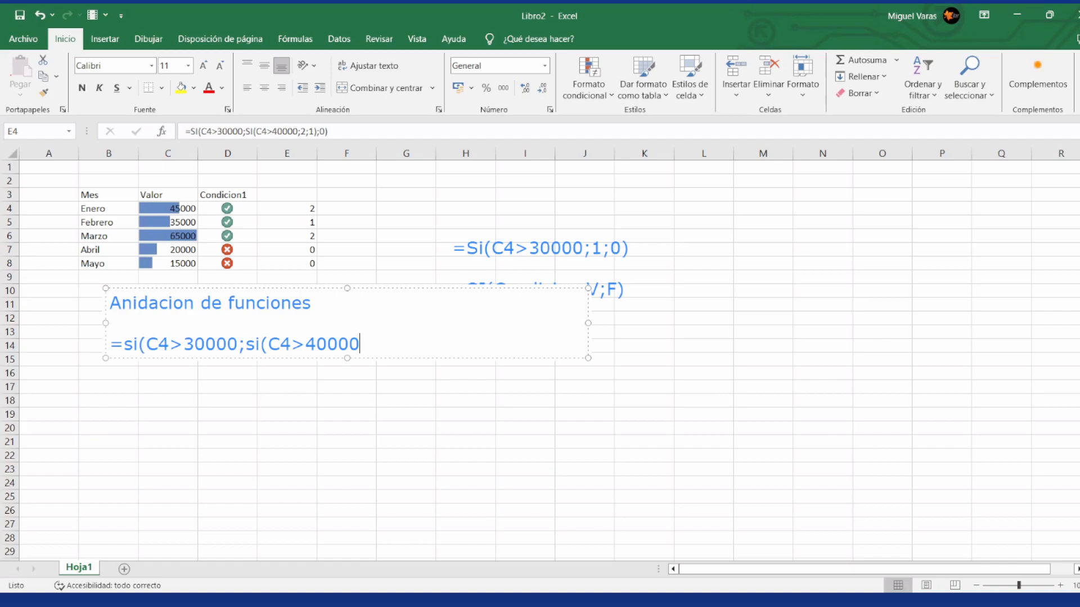
Step: Complete the annotation's nested formula with ;2;1);0) and finish editing the text
type(";2")
type(";1")
type(")")
type(";0)")
key("Return")
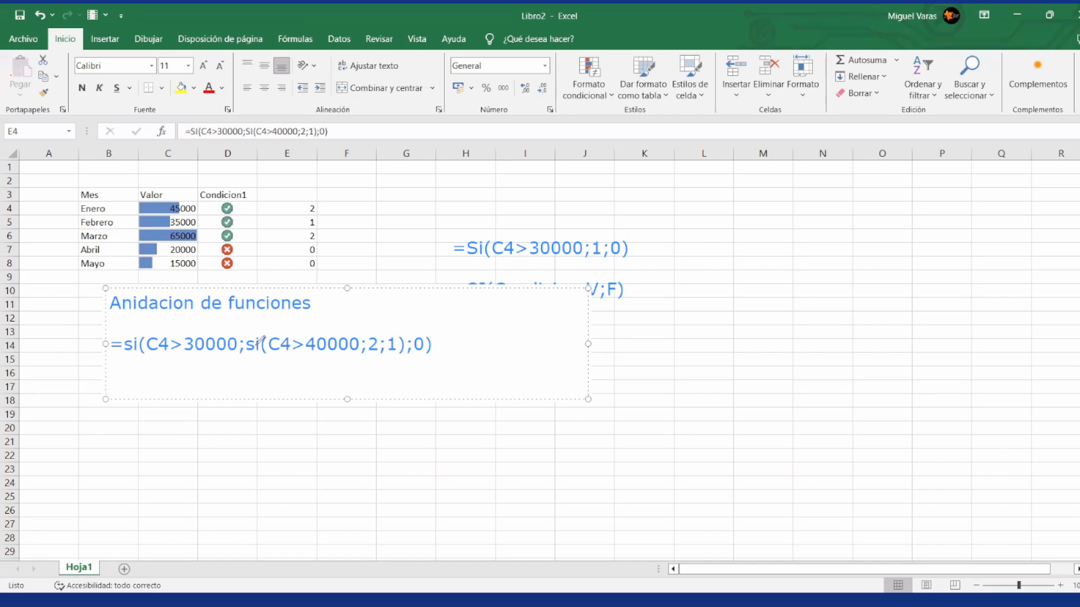
key("Escape")
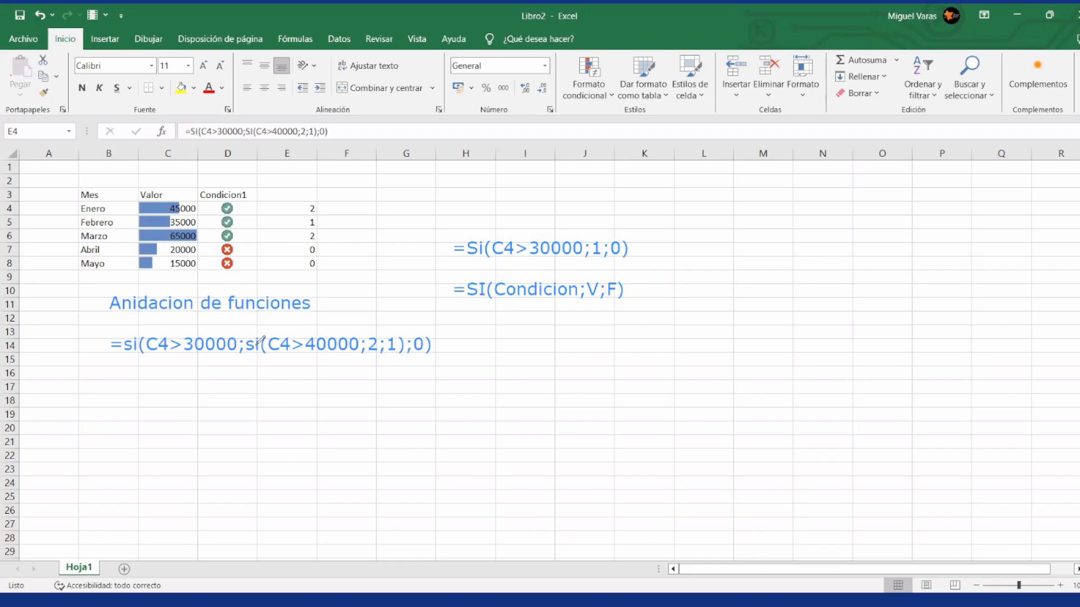
Step: Hand-mark a C under the inner condition and a V under its true value in the nested-formula annotation
mouse_move(320, 363)
left_mouse_down()
mouse_move(299, 370)
mouse_move(312, 382)
left_mouse_up()
mouse_move(369, 363)
left_mouse_down()
mouse_move(370, 374)
mouse_move(371, 361)
mouse_move(379, 369)
left_mouse_up()
Step: Undo the erasing of the "Anidacion de funciones" annotation and its handwritten marks
left_click(257, 343)
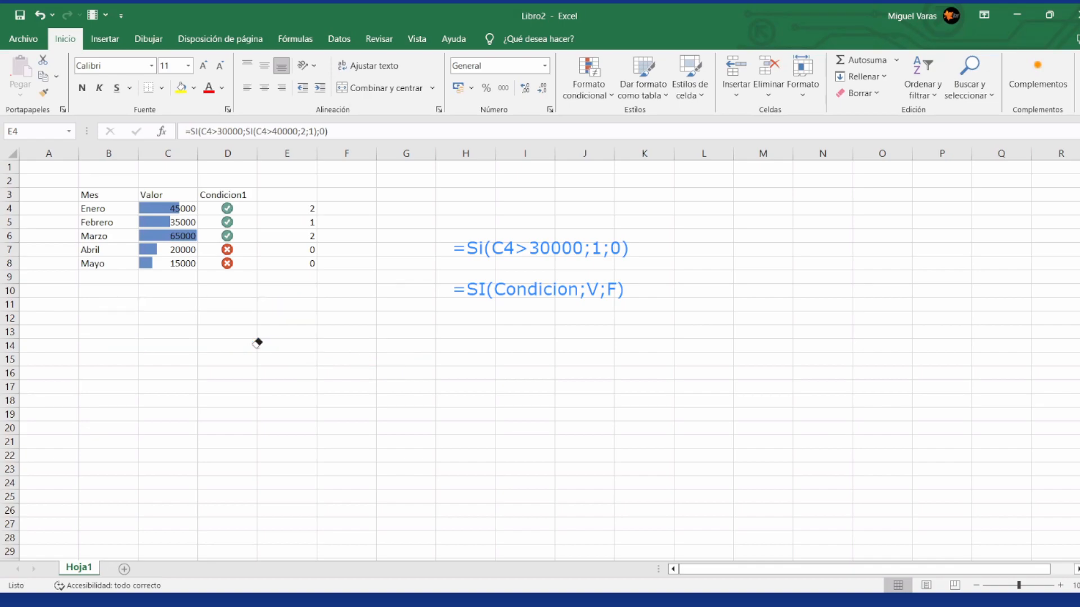
key("ctrl+z")
key("ctrl+z")
key("ctrl+z")
key("ctrl+z")
key("ctrl+z")
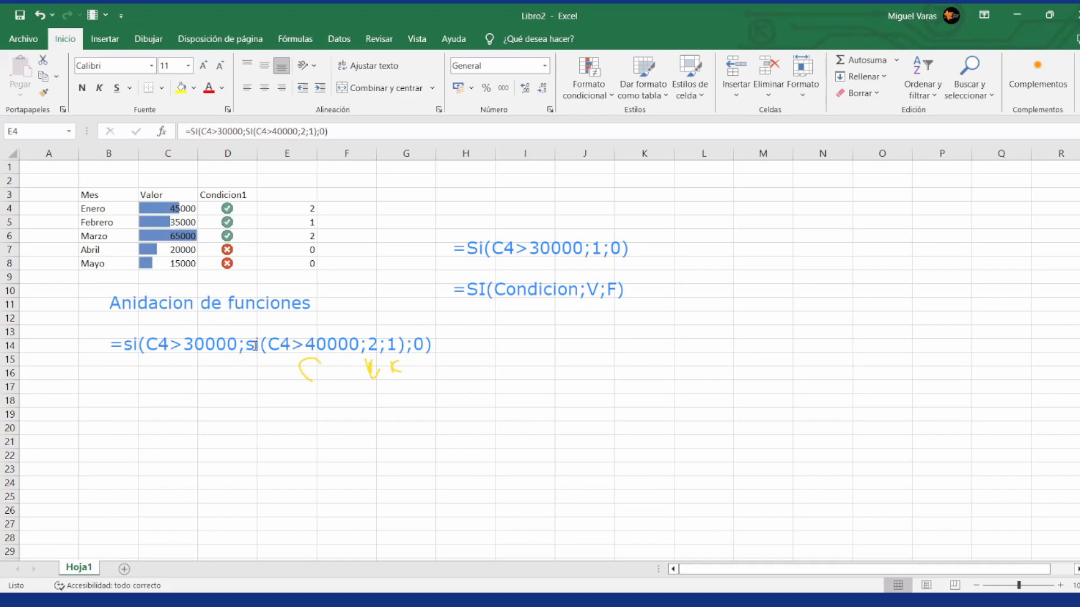
left_click(301, 398)
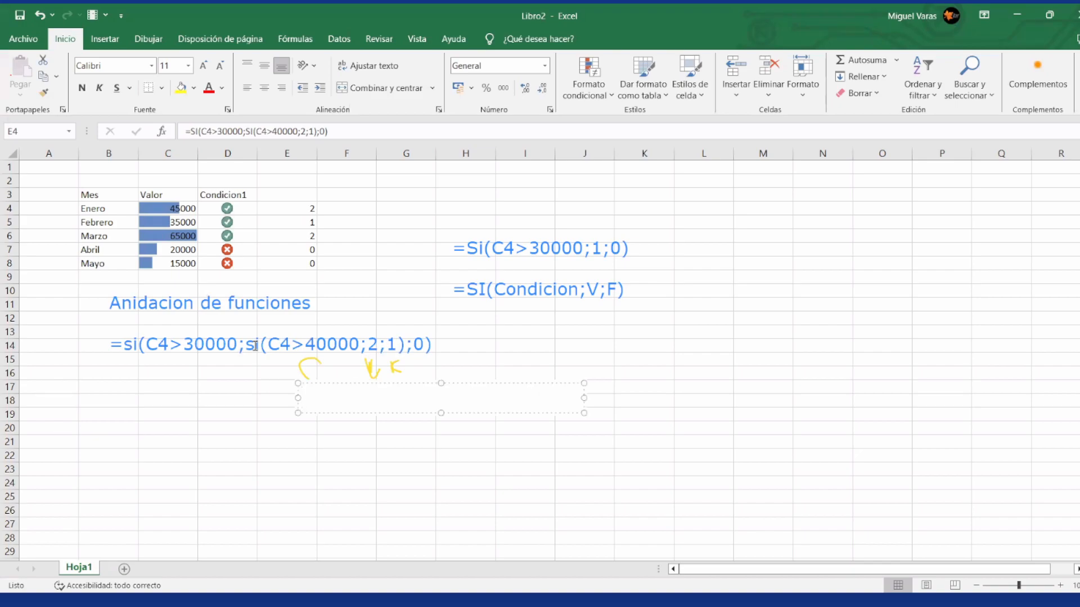
type("Cond    V  F")
key("BackSpace")
key("BackSpace")
key("BackSpace")
key("BackSpace")
key("BackSpace")
key("BackSpace")
key("BackSpace")
key("BackSpace")
key("BackSpace")
key("BackSpace")
key("BackSpace")
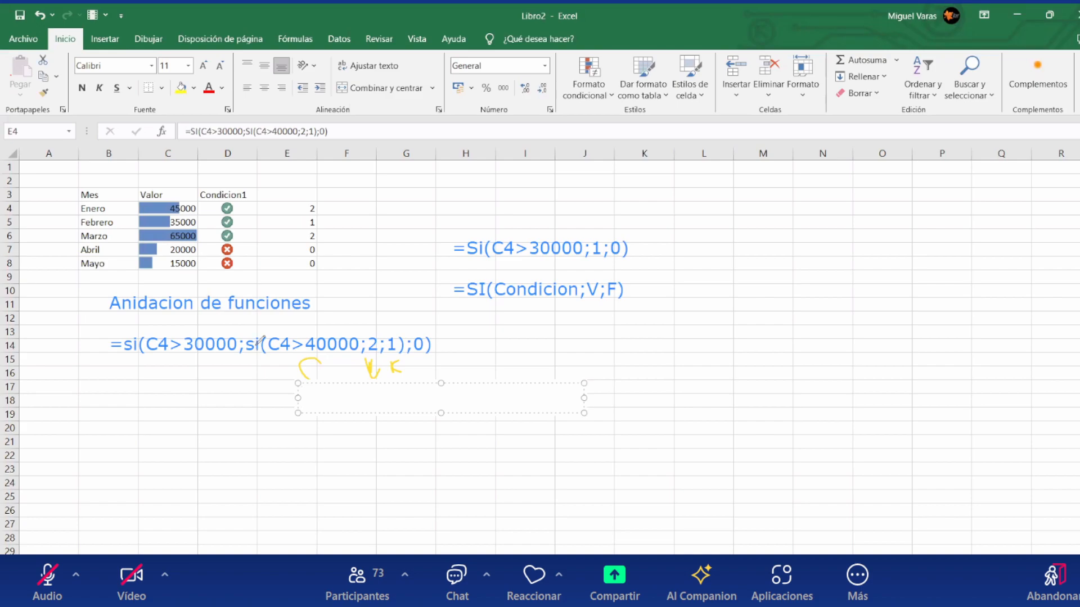
key("Escape")
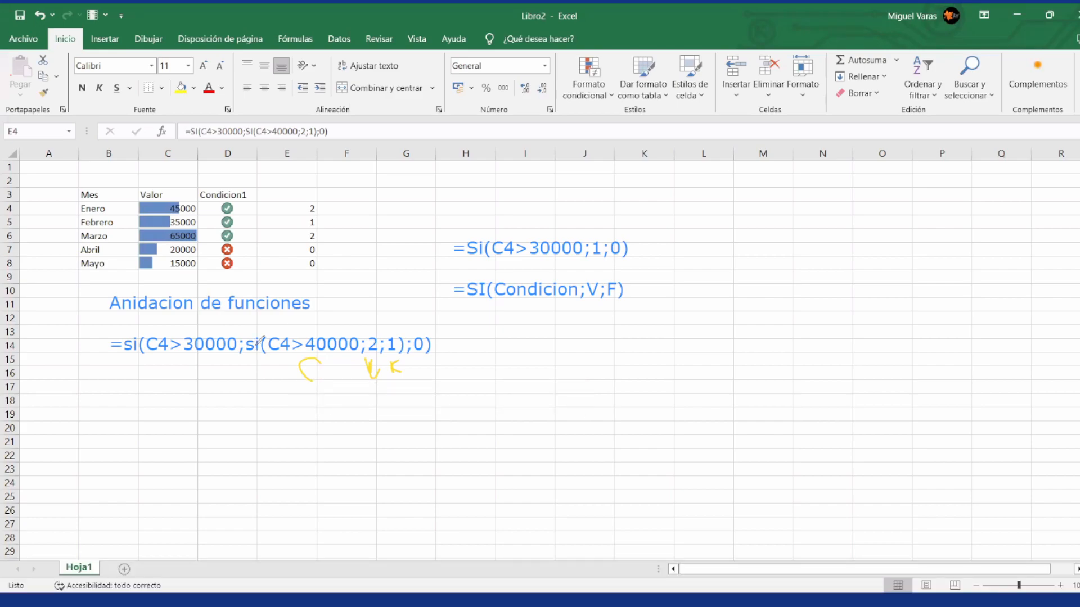
Step: Underline and circle the inner condition C4>40000 in yellow, and circle its value 2 in green and 1 in red
mouse_move(265, 365)
left_mouse_down()
mouse_move(304, 373)
mouse_move(364, 329)
mouse_move(279, 315)
mouse_move(275, 363)
left_mouse_up()
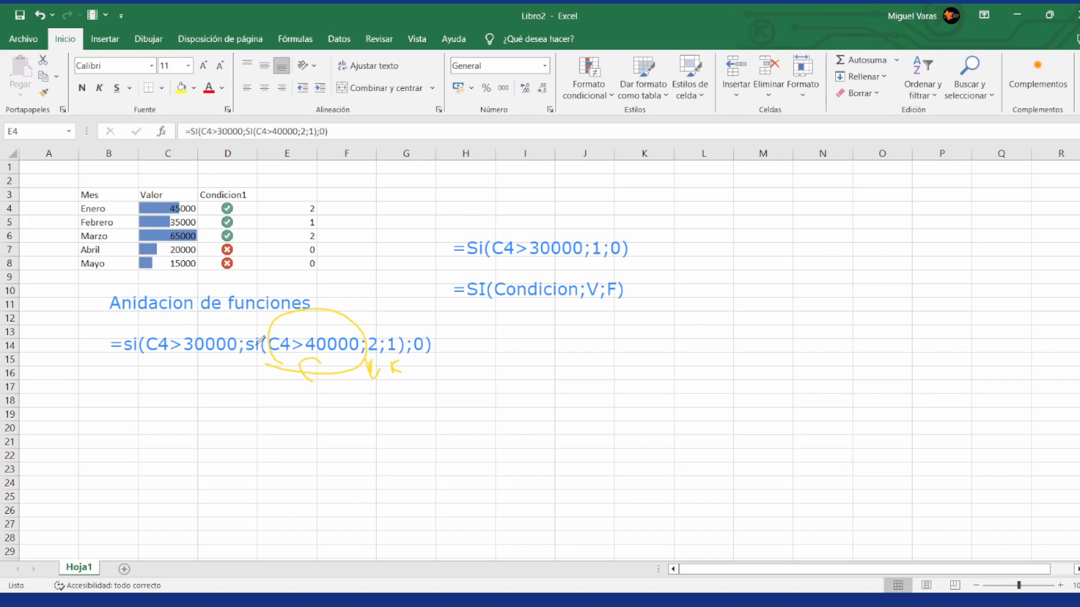
left_click_drag(374, 326, 373, 361)
left_click_drag(392, 332, 396, 370)
Step: Circle the outer condition C4>30000 in yellow, the whole inner SI in green and the final 0 in red
mouse_move(194, 368)
left_mouse_down()
mouse_move(147, 320)
mouse_move(171, 363)
mouse_move(202, 366)
left_mouse_up()
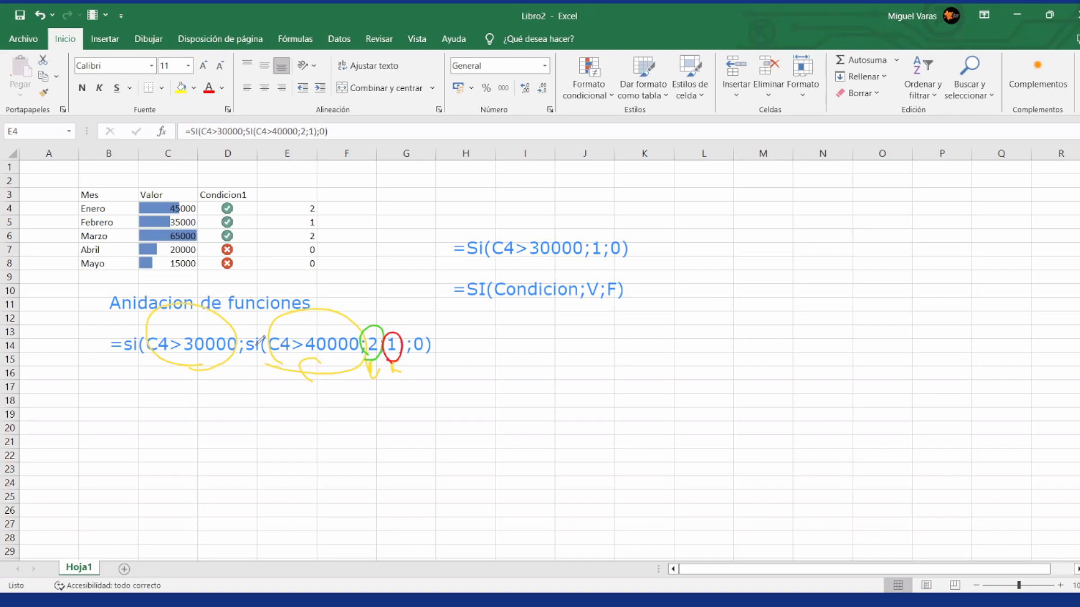
mouse_move(292, 392)
left_mouse_down()
mouse_move(264, 306)
mouse_move(272, 390)
left_mouse_up()
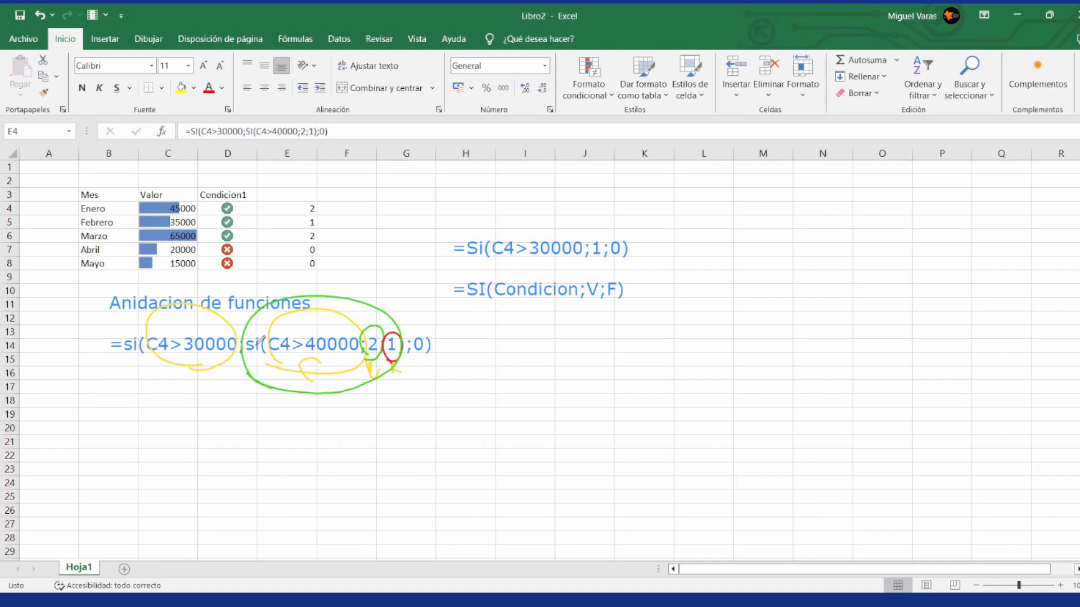
left_click_drag(419, 389, 444, 391)
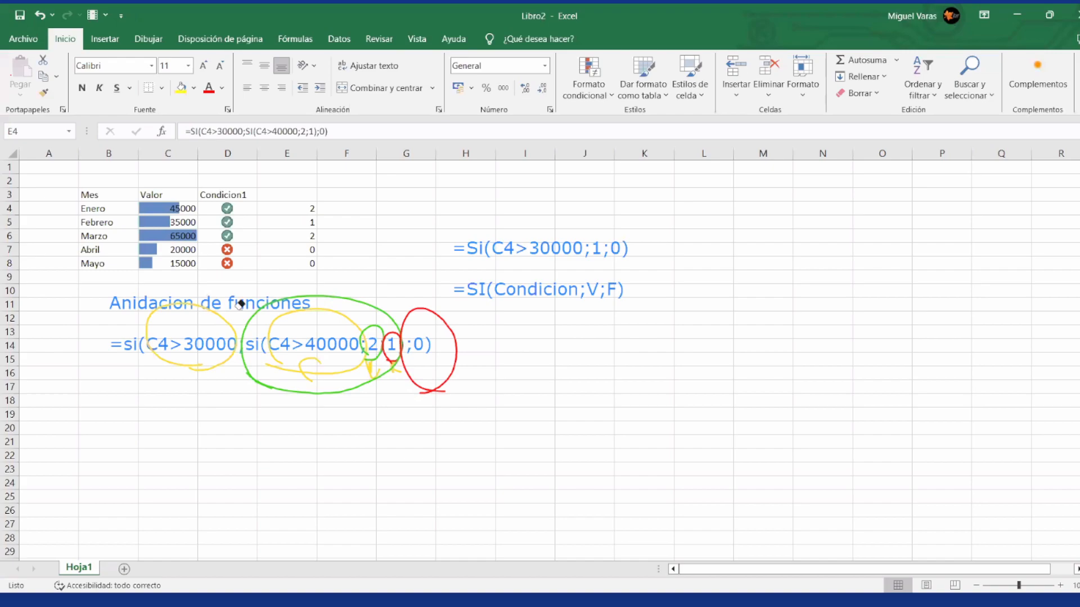
Step: Erase all text annotations and drawn marks from over the sheet
mouse_move(240, 304)
left_mouse_down()
mouse_move(173, 342)
mouse_move(147, 328)
mouse_move(397, 369)
mouse_move(378, 339)
mouse_move(405, 344)
left_mouse_up()
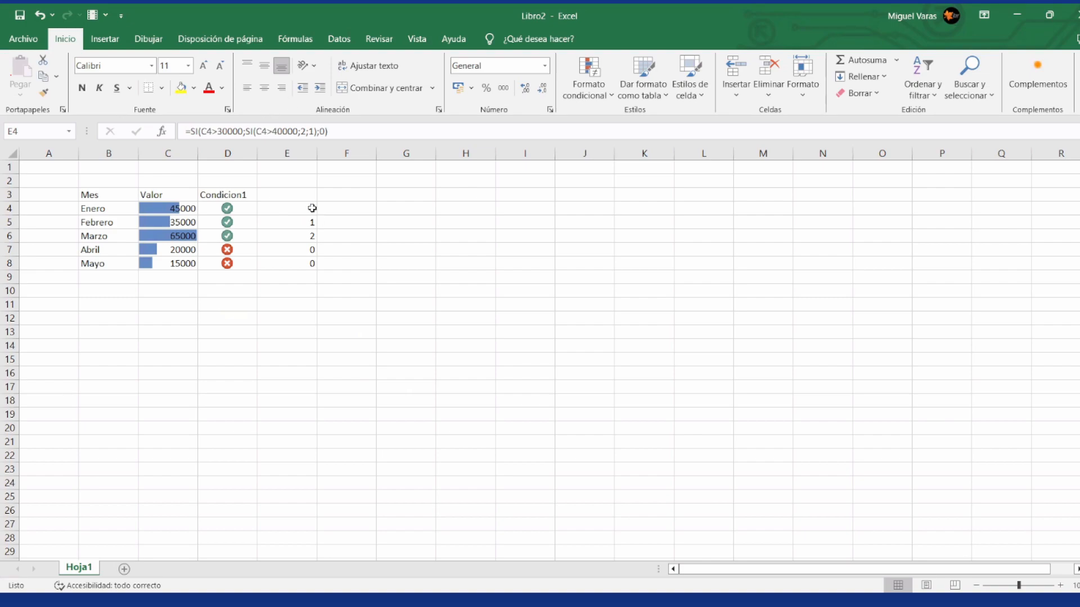
Step: Try removing the inner SI's results from E4, accepting the correction =SI(C4>30000;SI(C4>40000;0))
left_click(338, 133)
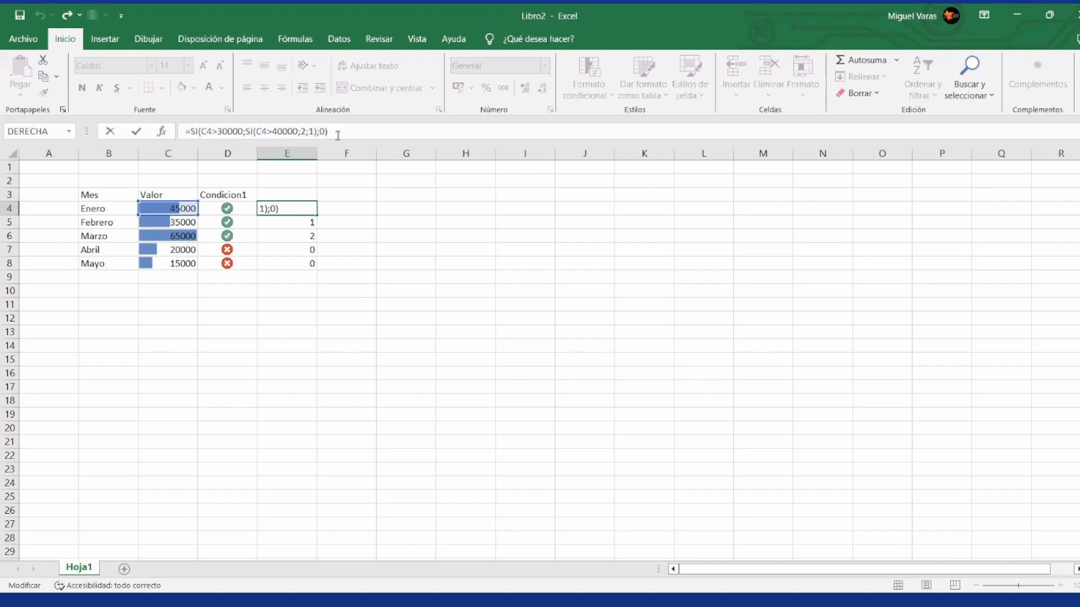
key("Left")
key("Left")
key("Left")
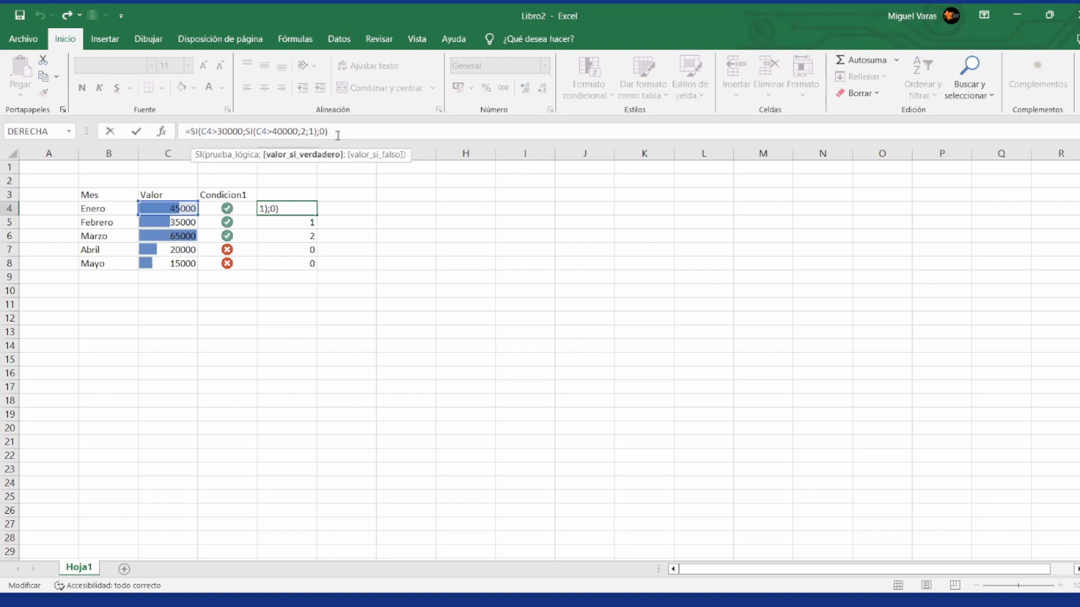
key("BackSpace")
key("BackSpace")
key("BackSpace")
key("BackSpace")
key("BackSpace")
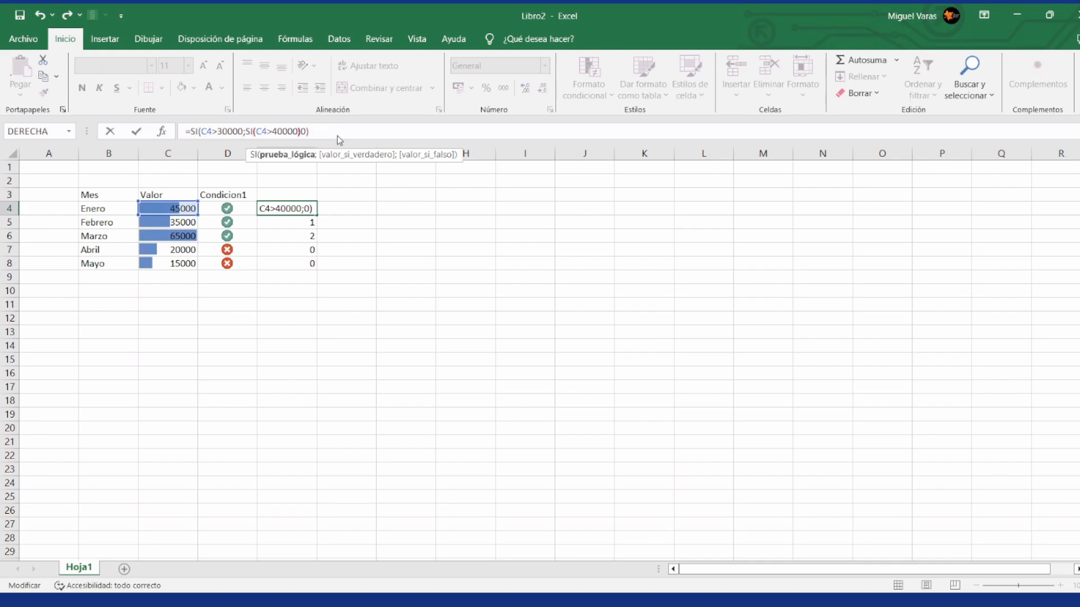
key("Return")
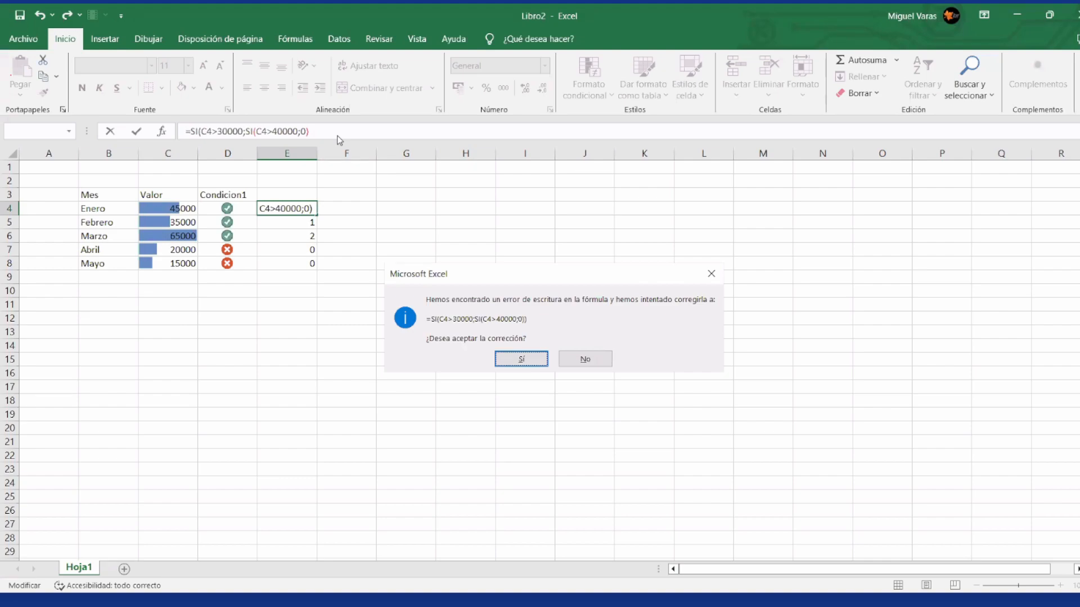
left_click(521, 364)
key("Up")
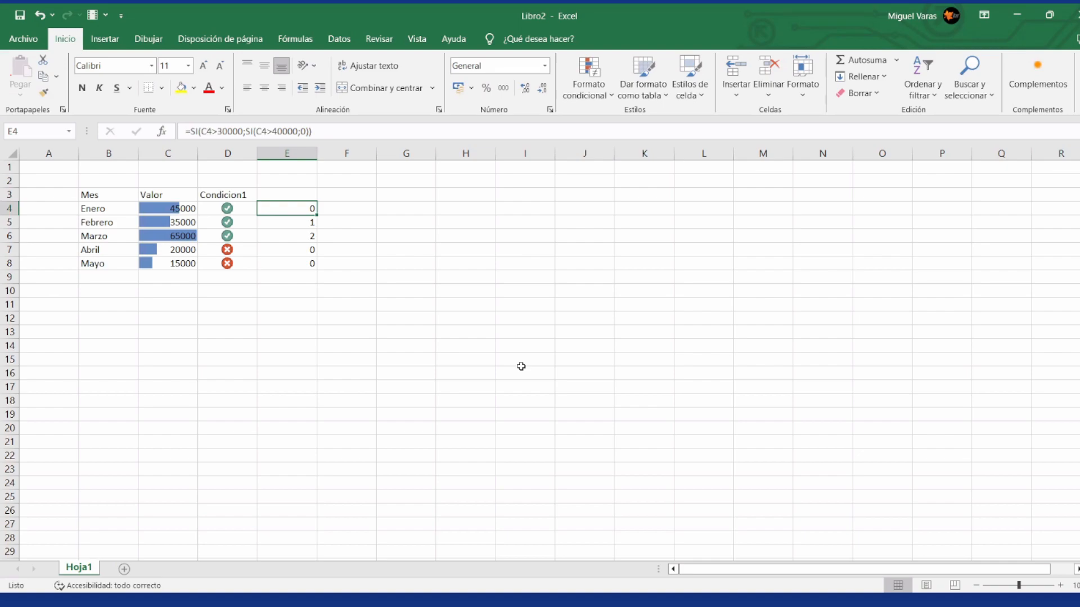
Step: Restore the full nested formula in E4 by copying the formula from E5
key("Down")
key("ctrl+c")
key("Up")
key("ctrl+v")
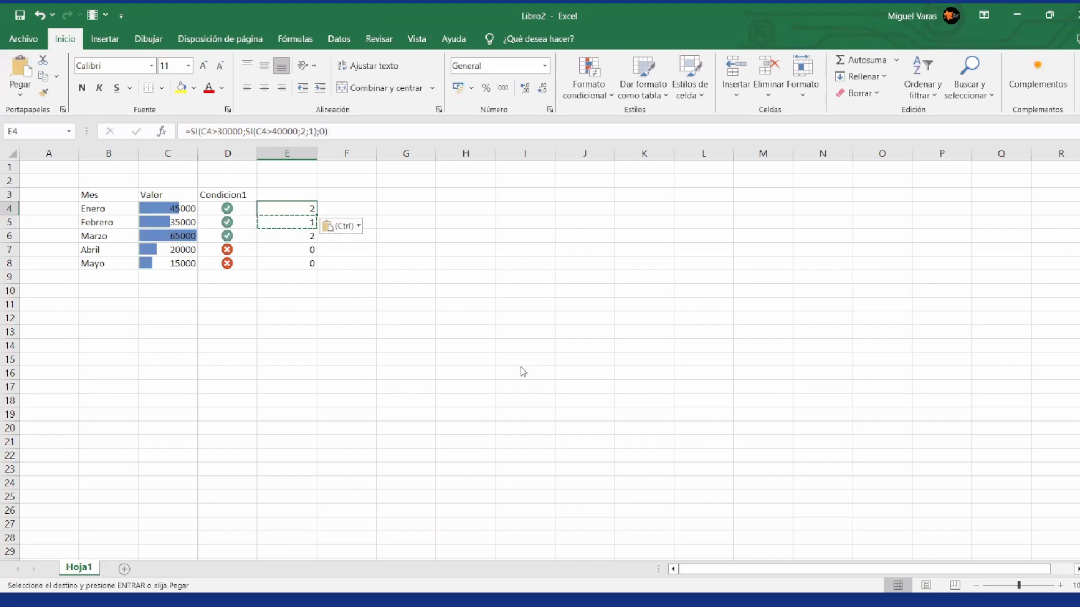
Step: Remove the outer false value from E4's formula and accept the correction =SI(C4>30000;SI(C4>40000;2;1))
left_click(334, 134)
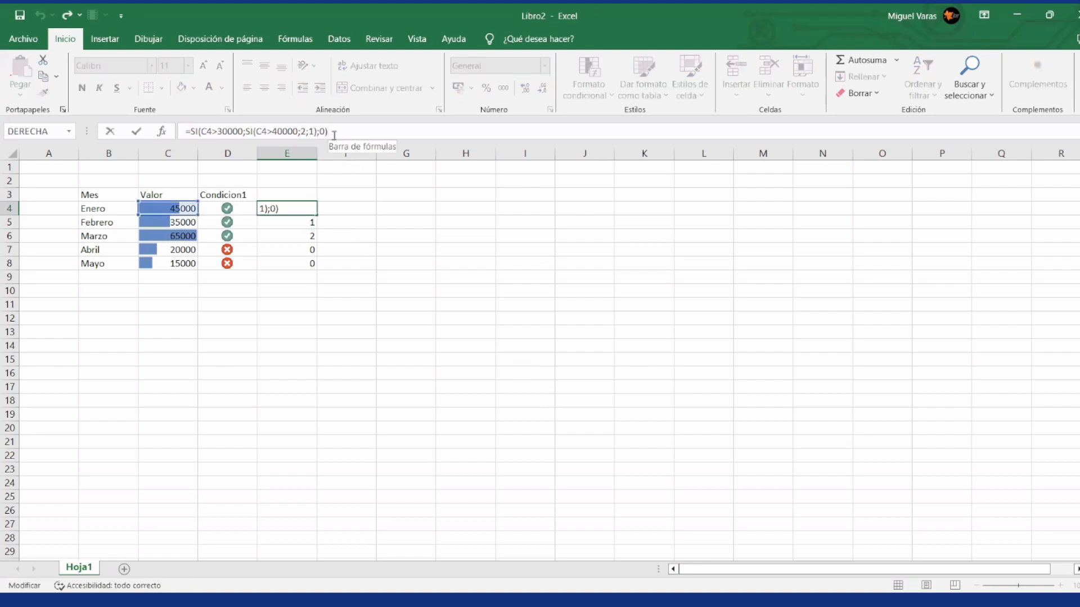
key("BackSpace")
key("BackSpace")
key("BackSpace")
key("Return")
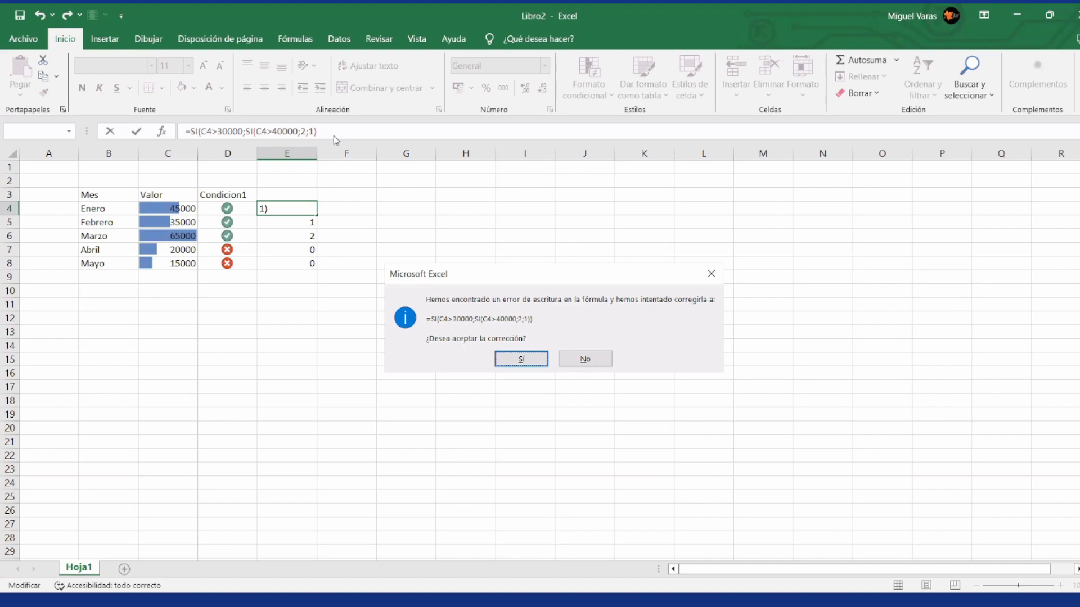
left_click(517, 359)
Step: Copy E4's formula without the outer false value into cells E5 to E8 and return to E4
key("Up")
key("ctrl+c")
key("Down")
key("ctrl+v")
key("Down")
key("ctrl+v")
key("Down")
key("ctrl+v")
key("Down")
key("ctrl+v")
key("Down")
key("Up")
key("Up")
key("Up")
key("Up")
key("Up")
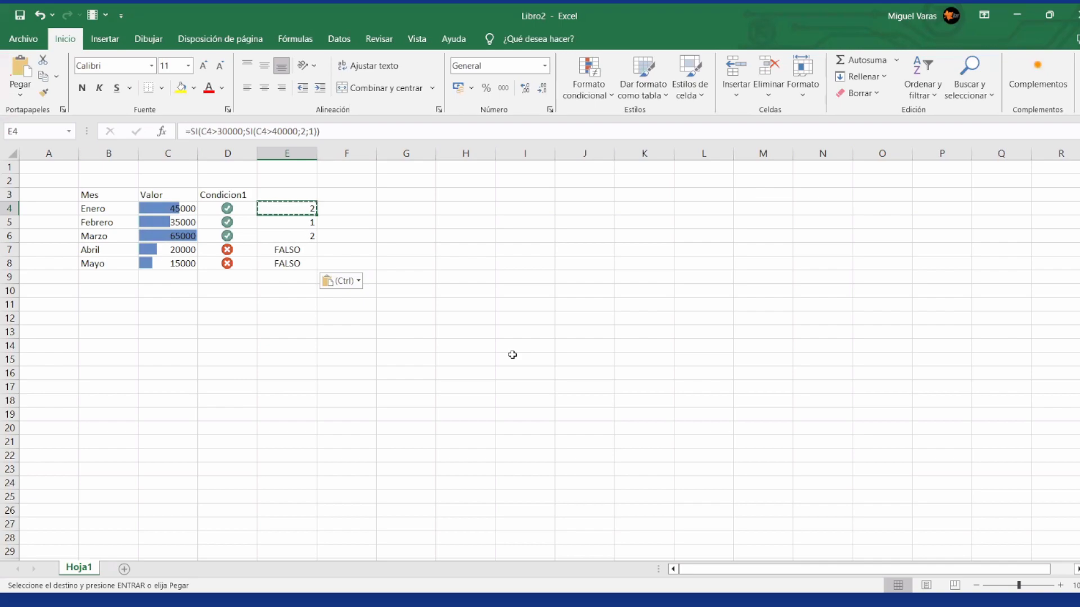
Step: Add the outer false value 0 to E4, making the formula =SI(C4>30000;SI(C4>40000;2;1);0)
left_click(362, 129)
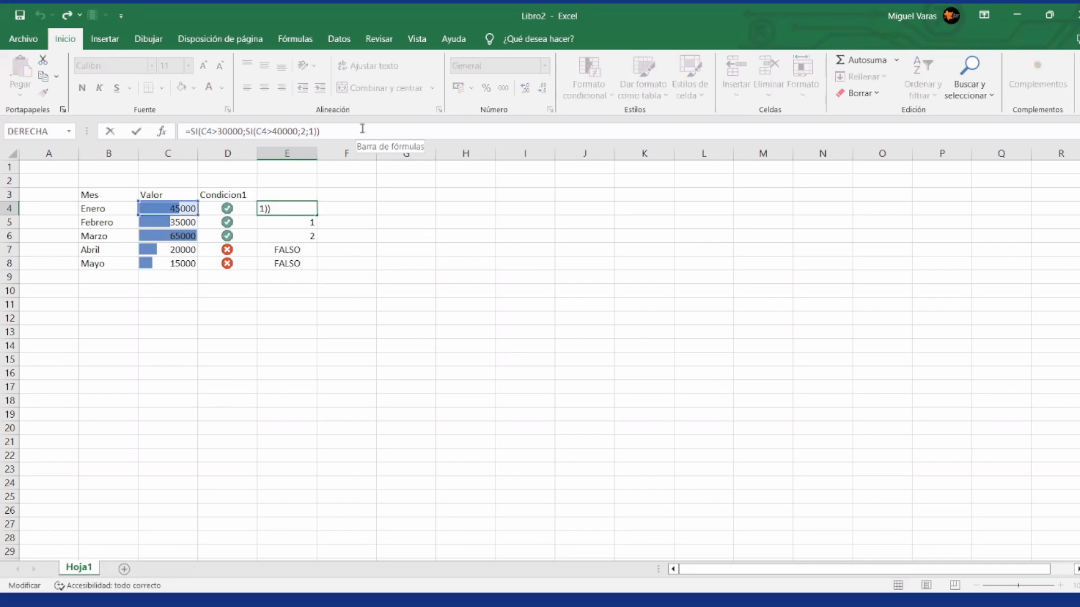
key("Left")
type(";0")
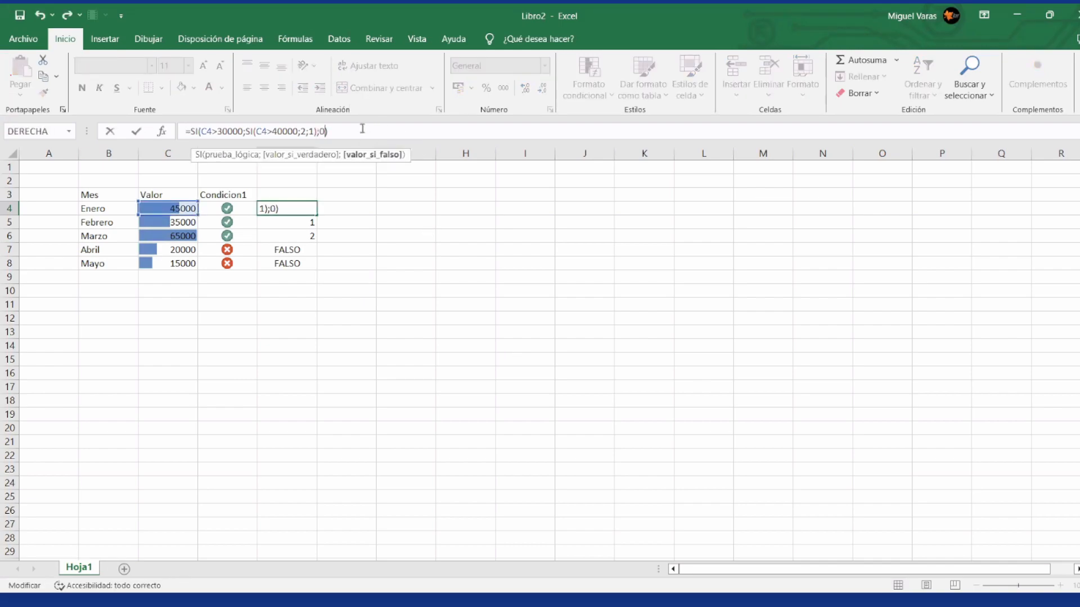
key("Return")
Step: Copy E4's complete nested formula down through E8 and clear cell E9
key("Up")
key("ctrl+c")
key("Down")
key("ctrl+v")
key("Down")
key("ctrl+v")
key("Down")
key("ctrl+v")
key("Down")
key("ctrl+v")
key("Down")
key("ctrl+v")
key("Up")
key("Up")
key("Right")
key("Right")
key("Down")
key("Left")
key("Left")
key("Down")
key("Delete")
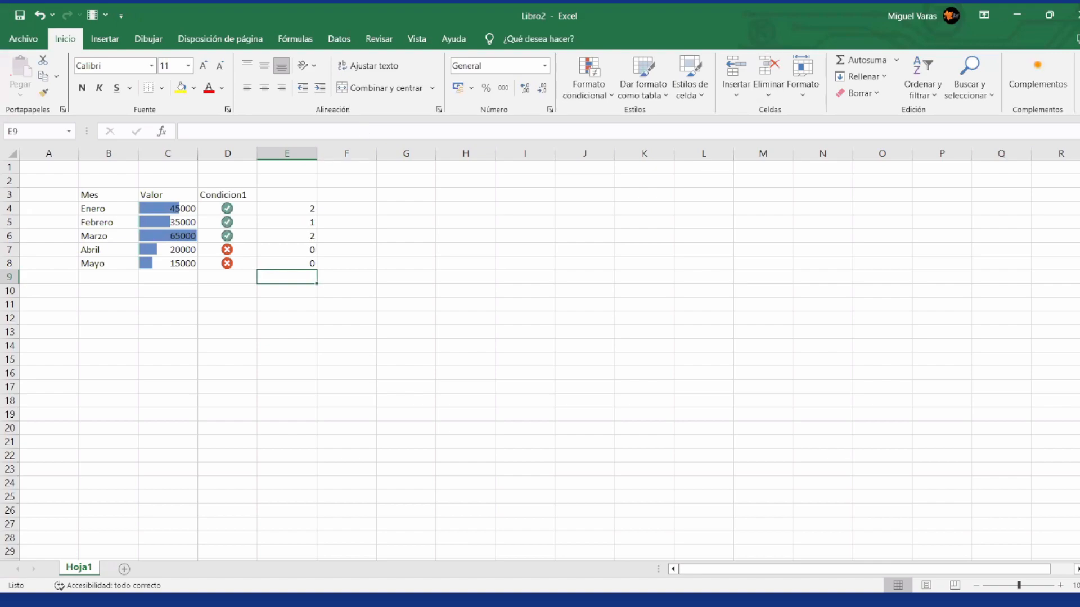
key("alt+Tab")
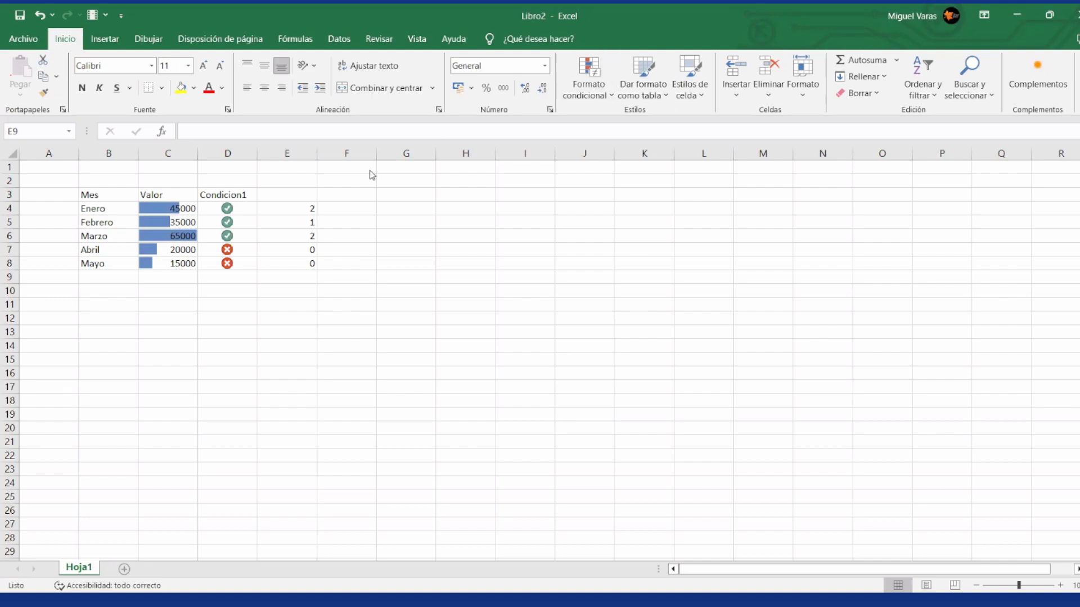
Step: Add the headers Condicion2 in cell E3 and Condicion3 in cell F3
left_click(278, 197)
type("Condicion2")
key("Return")
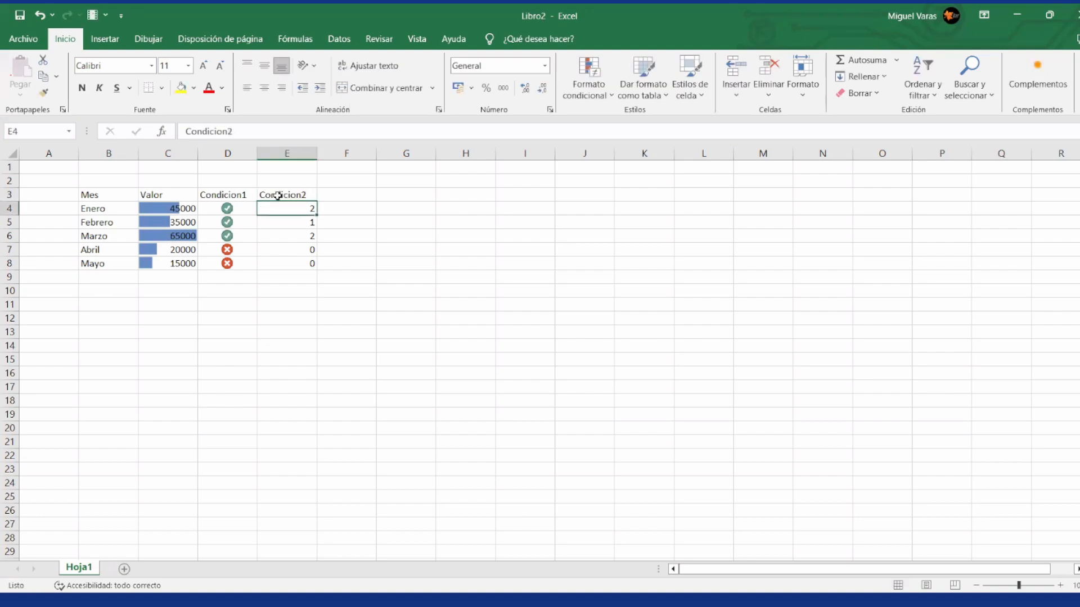
key("Up")
key("Right")
type("Condicion")
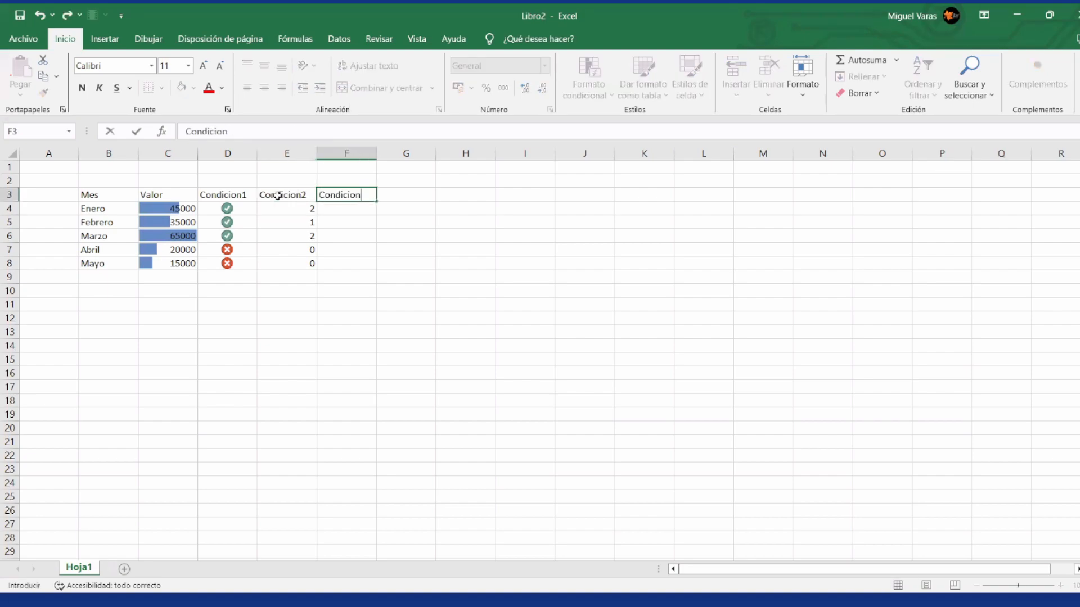
type("3")
key("Return")
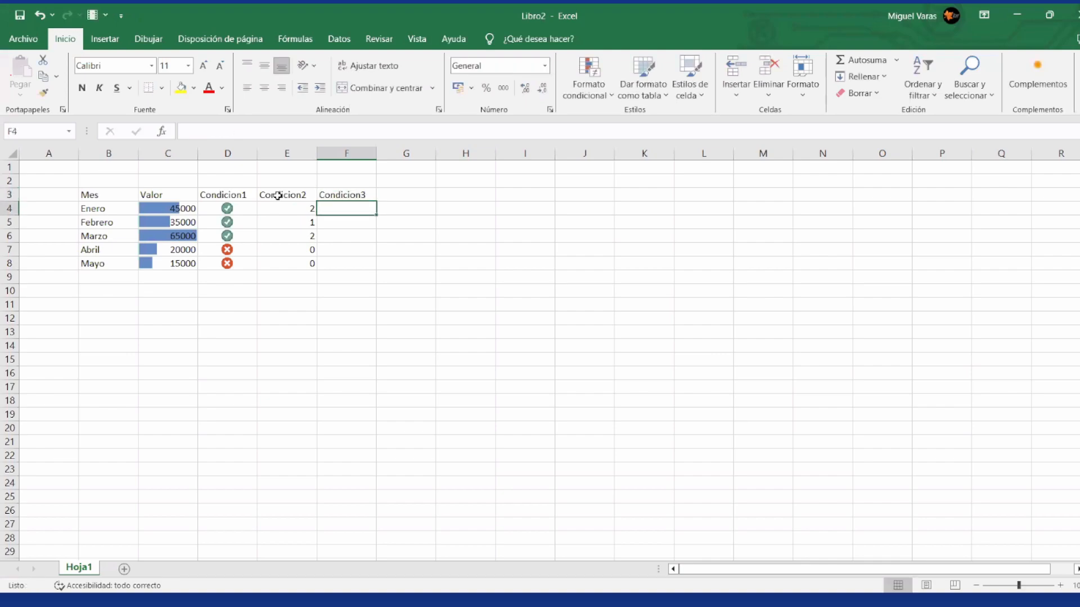
Step: Copy the Mes header and the months Enero to Mayo from B3:B8 to the range starting at J3
key("Left")
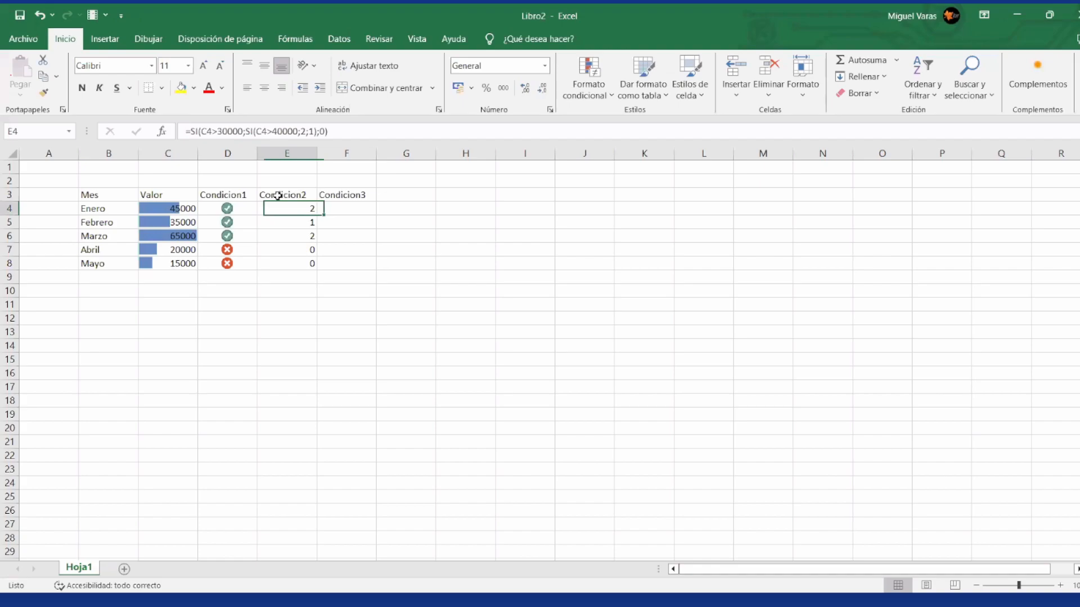
key("Left")
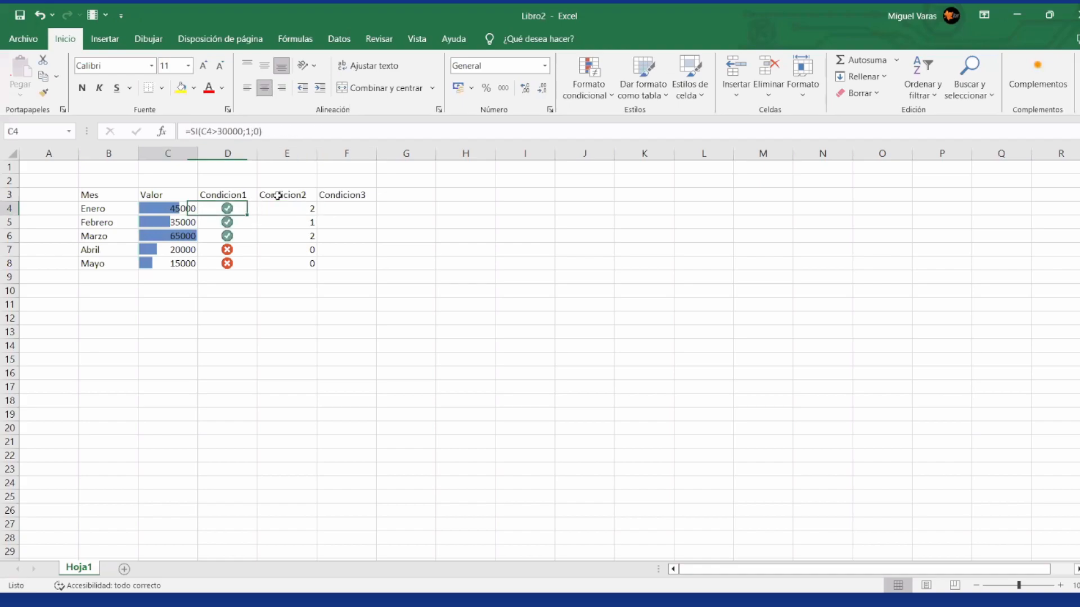
key("Left")
key("Left")
key("shift+Down")
key("shift+Down")
key("shift+Down")
key("shift+Down")
key("shift+Up")
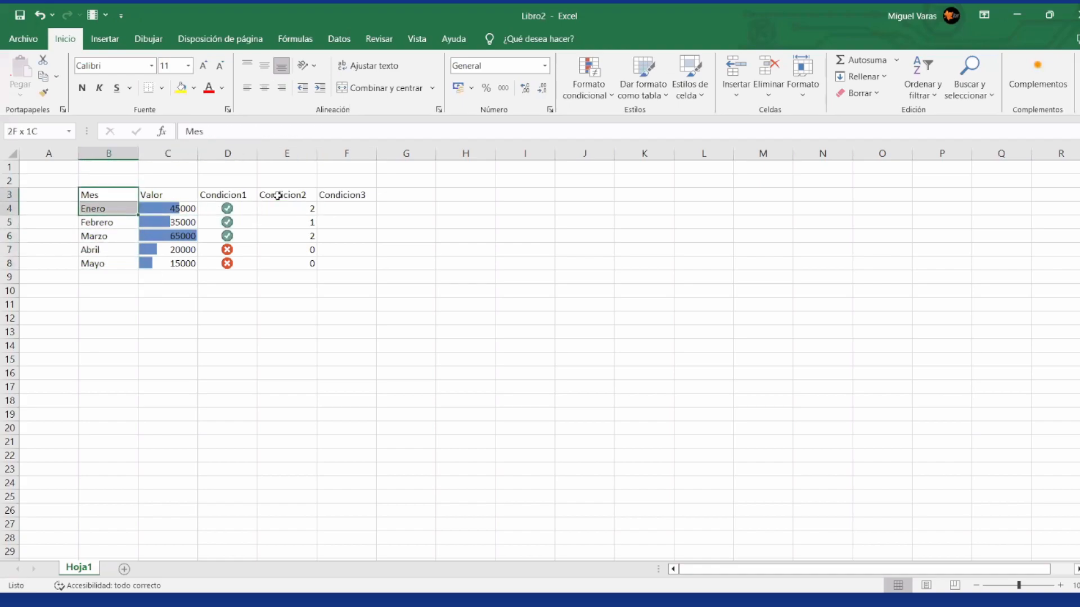
key("ctrl+c")
key("Right")
key("Right")
key("Right")
key("Right")
key("Right")
key("Right")
key("Right")
key("Right")
key("ctrl+v")
Step: Add an Indice column in K3 beside the copied months, with values 9, 10, 11, 9 and 8 for Enero to Mayo
key("Right")
type("Indice")
key("Return")
type("9")
key("Return")
type("10")
key("Return")
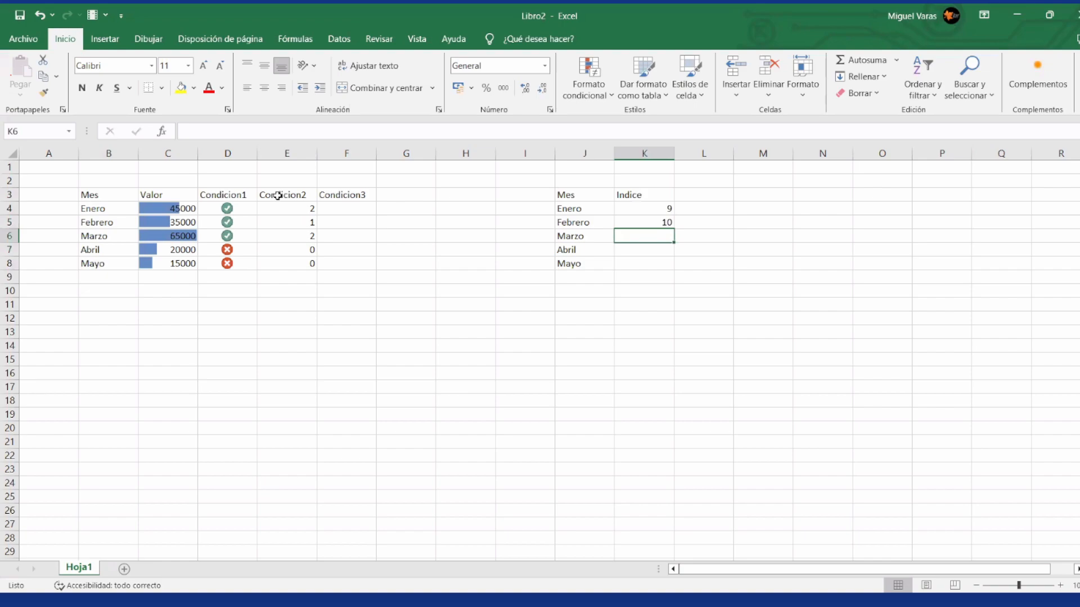
type("11")
key("Return")
type("9")
key("Return")
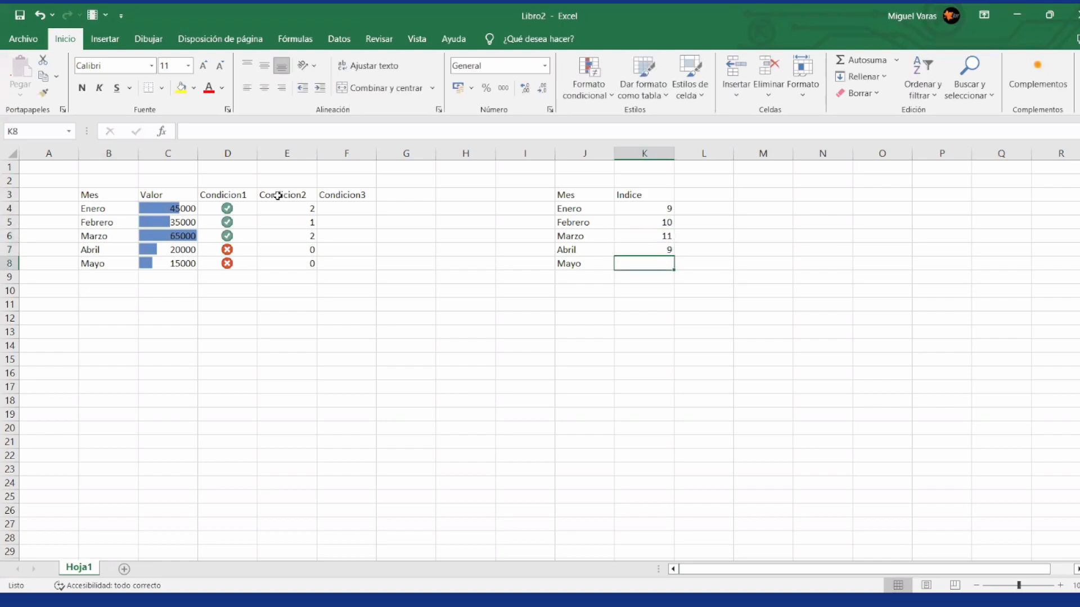
type("8")
key("Return")
Step: Return to the first table and select cell F4, the Condicion3 entry for Enero
key("Up")
key("Up")
key("Up")
key("Up")
key("Up")
key("Left")
key("Left")
key("Left")
key("Left")
key("Left")
key("Left")
key("Left")
key("Left")
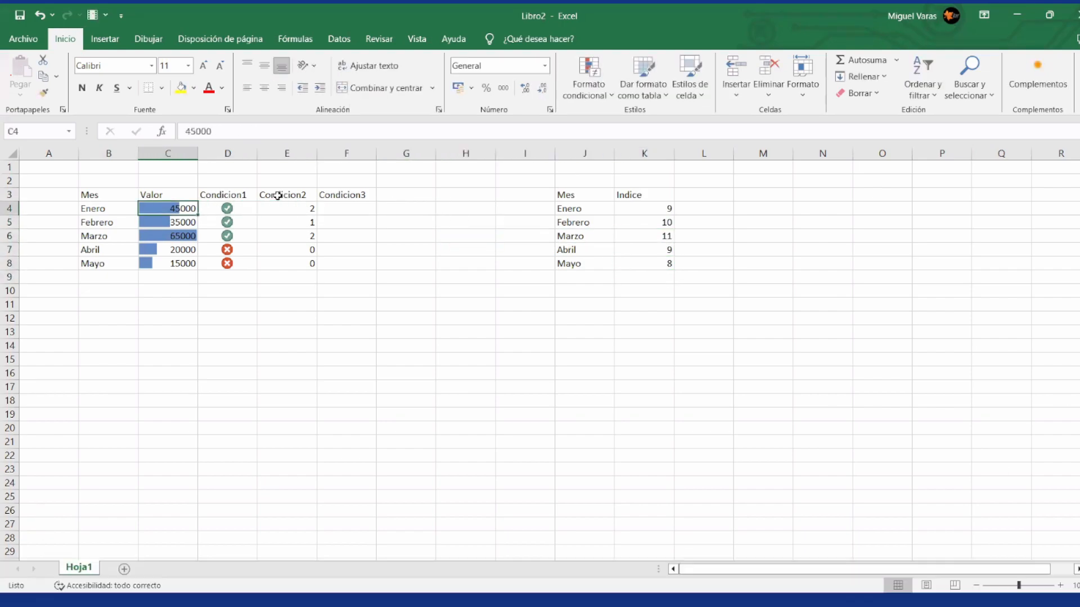
key("Right")
key("Right")
key("Right")
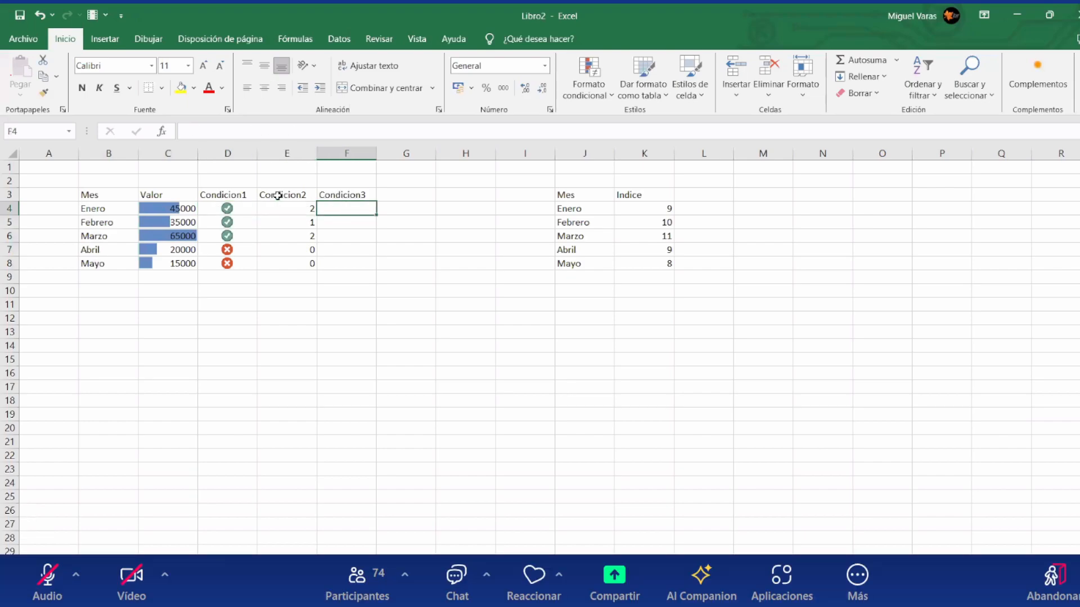
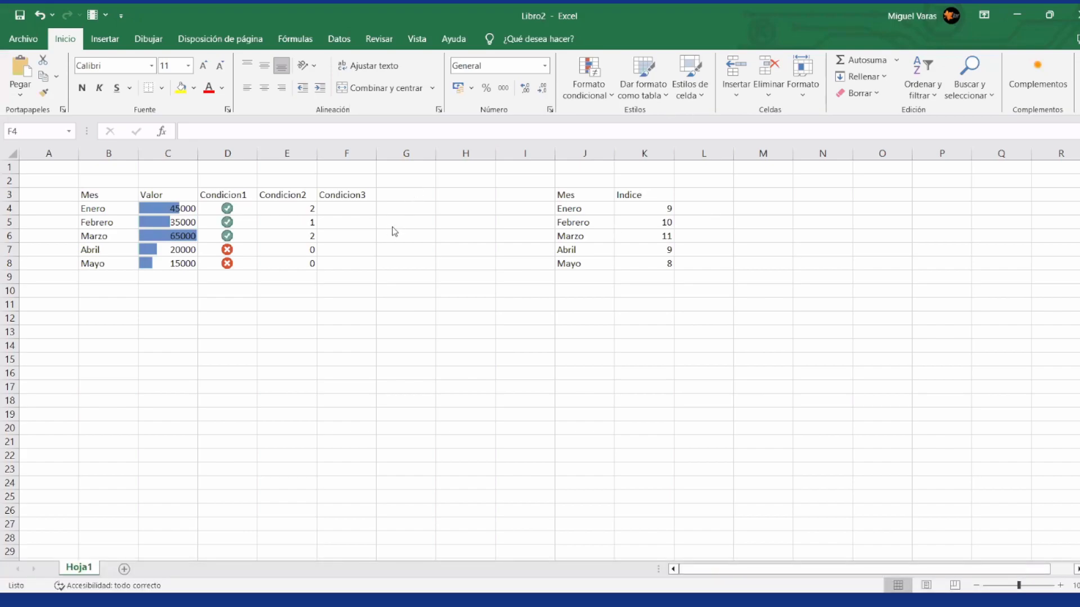
Step: Start an SI formula in F4 that tests C4>40000 and uses a BUSCARV of C4 as its true value
left_click(360, 210)
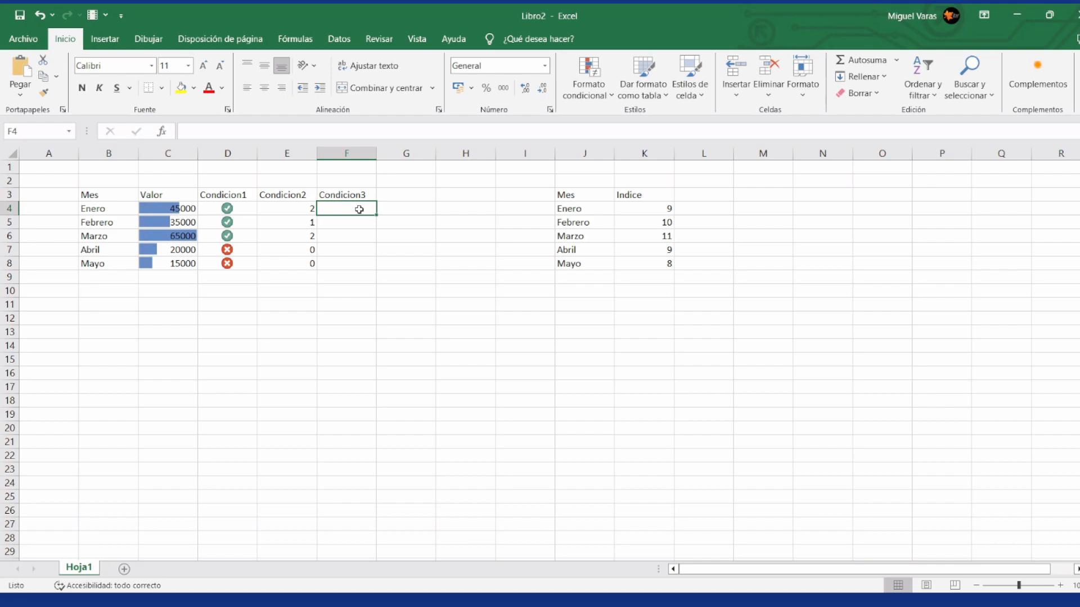
type("=si(")
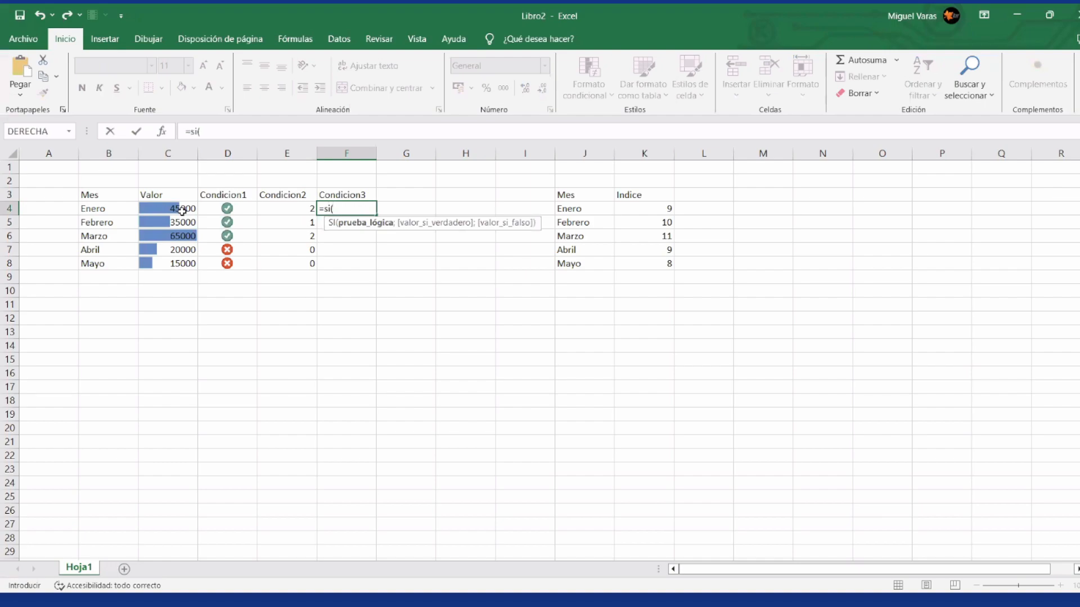
left_click(181, 210)
type(">40000;")
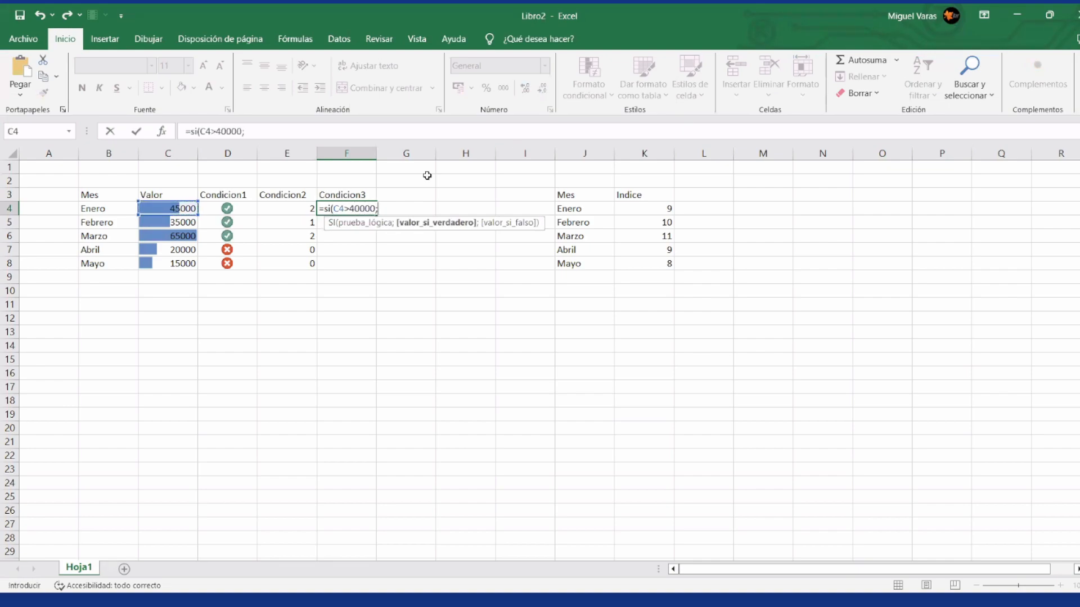
type("buscarv")
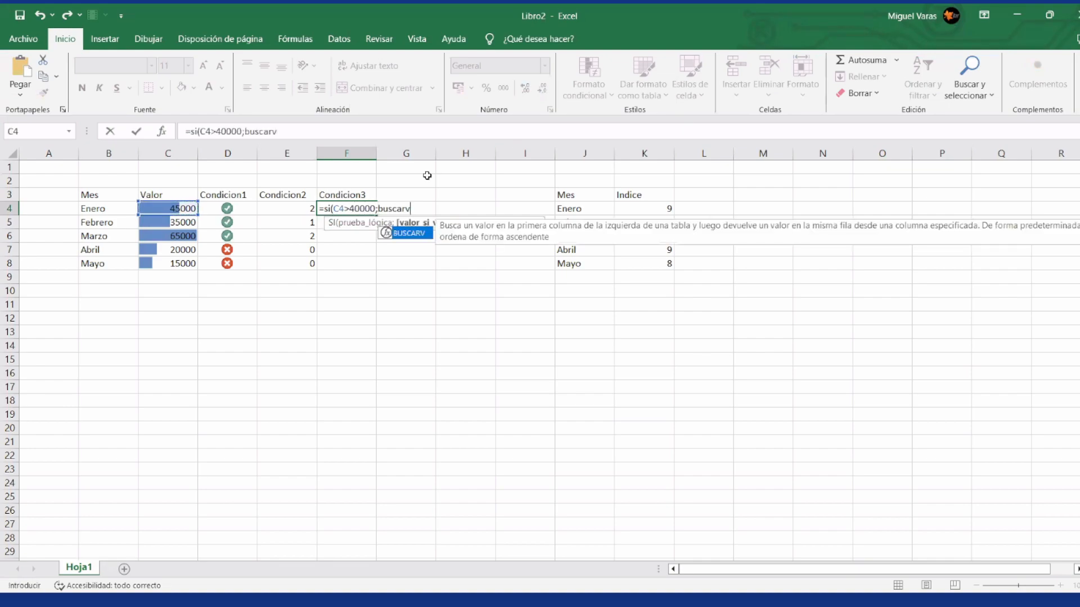
type("(")
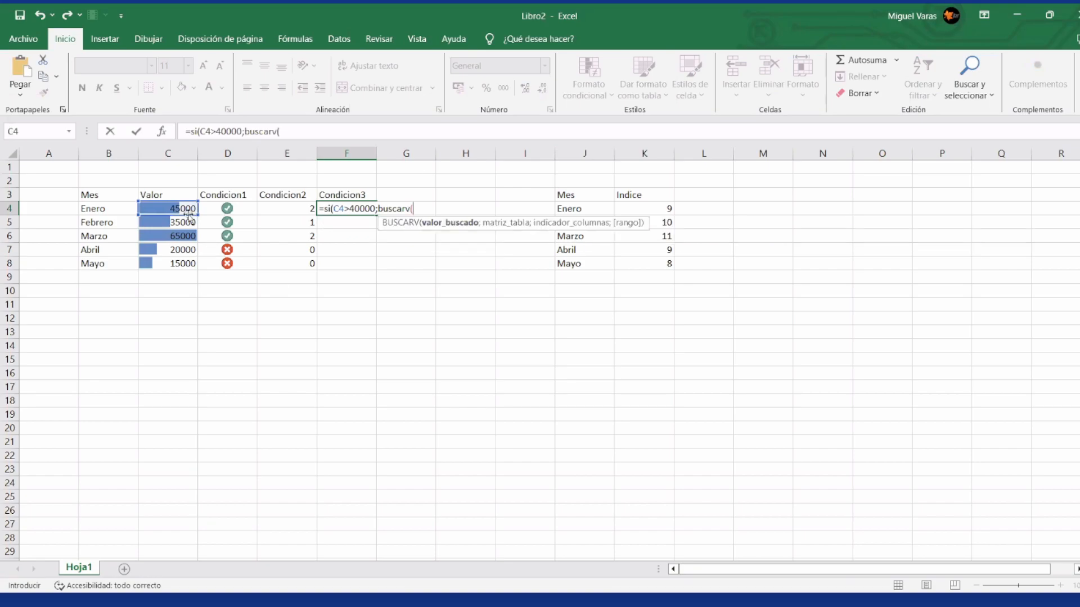
left_click(187, 213)
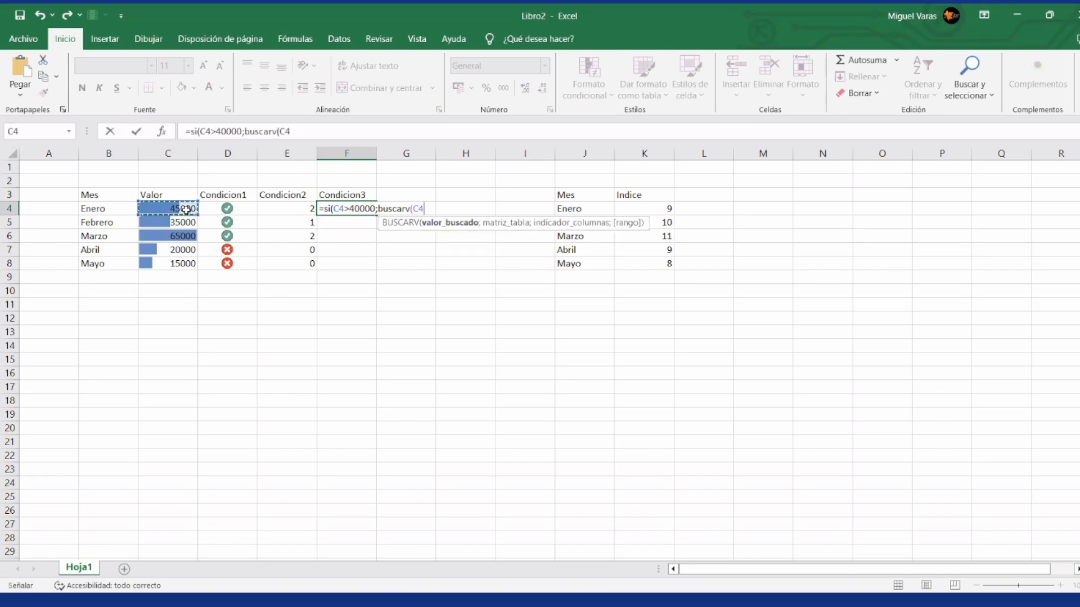
type(";")
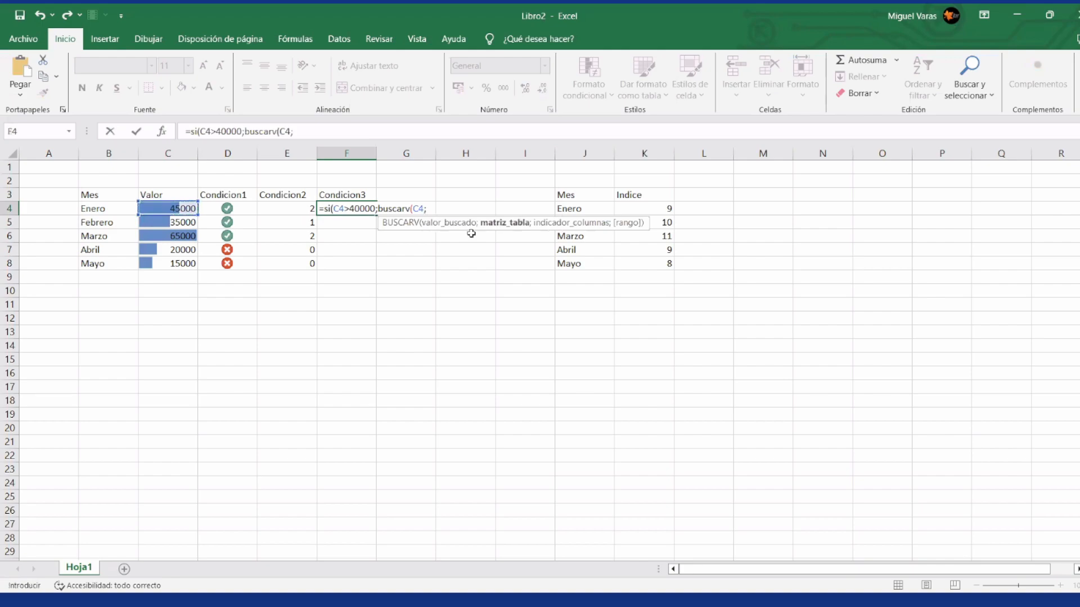
Step: Set the BUSCARV table in the F4 formula to the months and indices range as the absolute reference $J$4:$K$8
left_click(575, 214)
key("shift+Right")
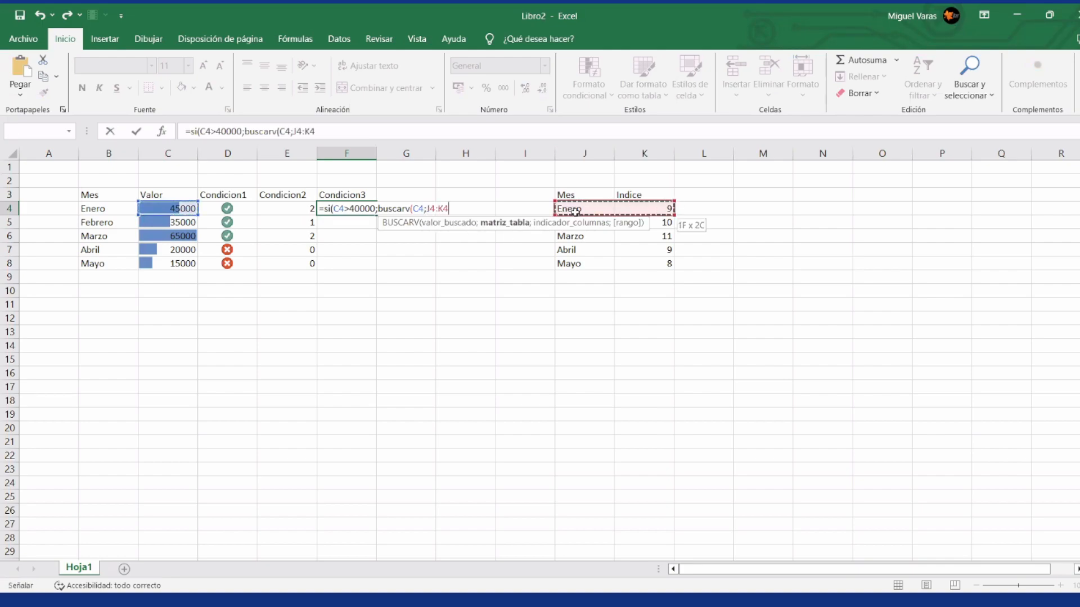
key("ctrl+shift+Down")
key("F4")
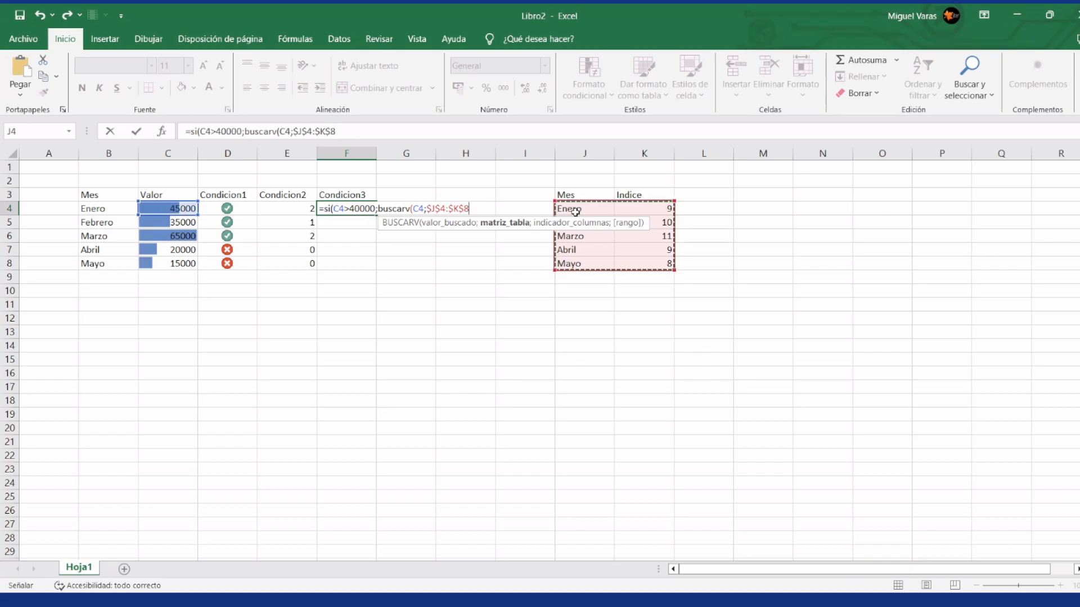
type(";")
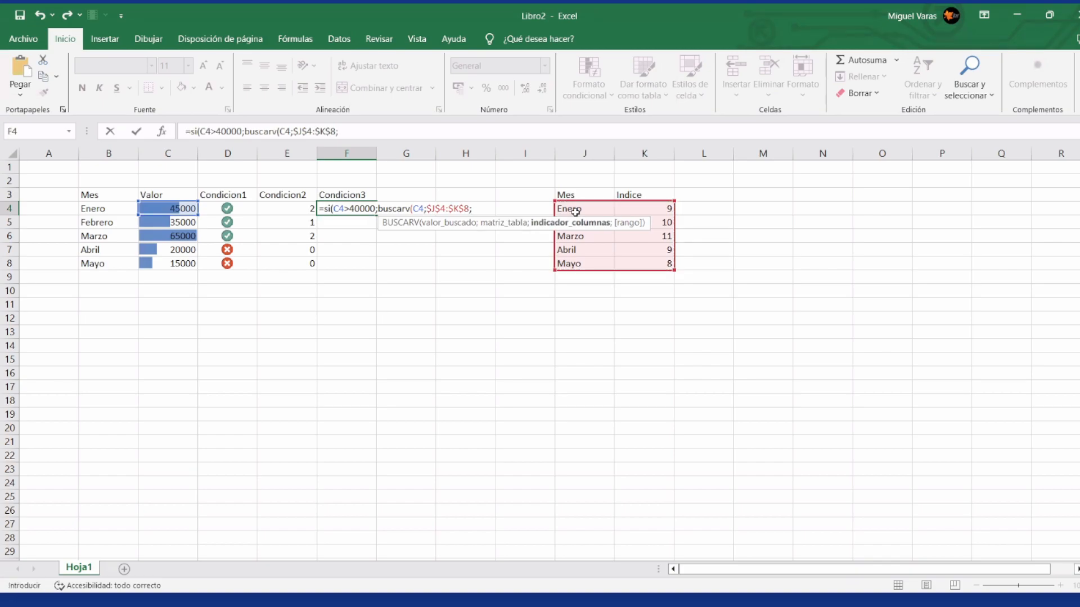
type("2;f")
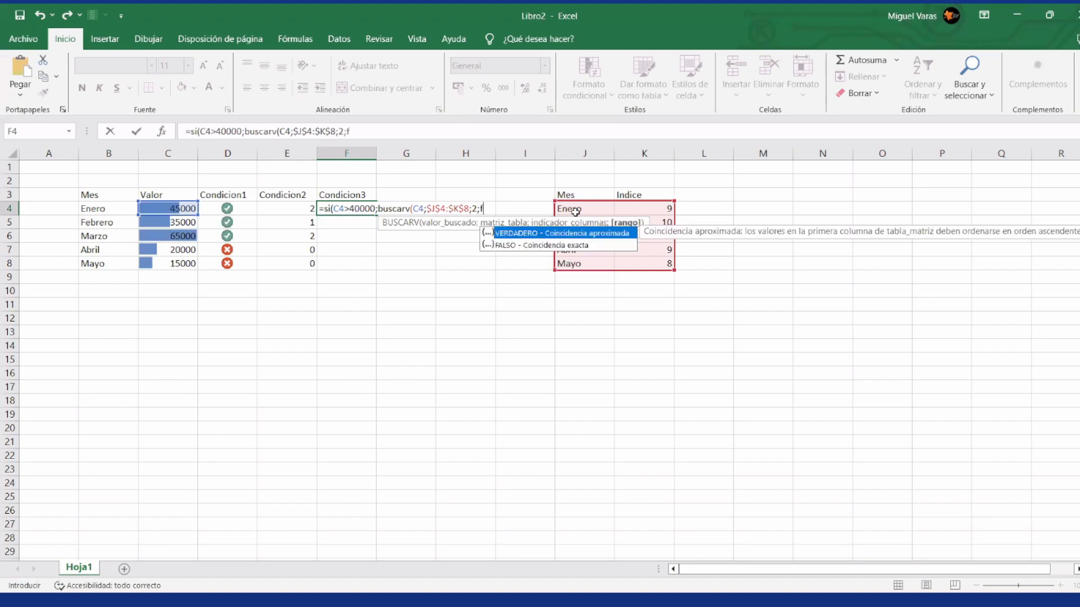
type("also)")
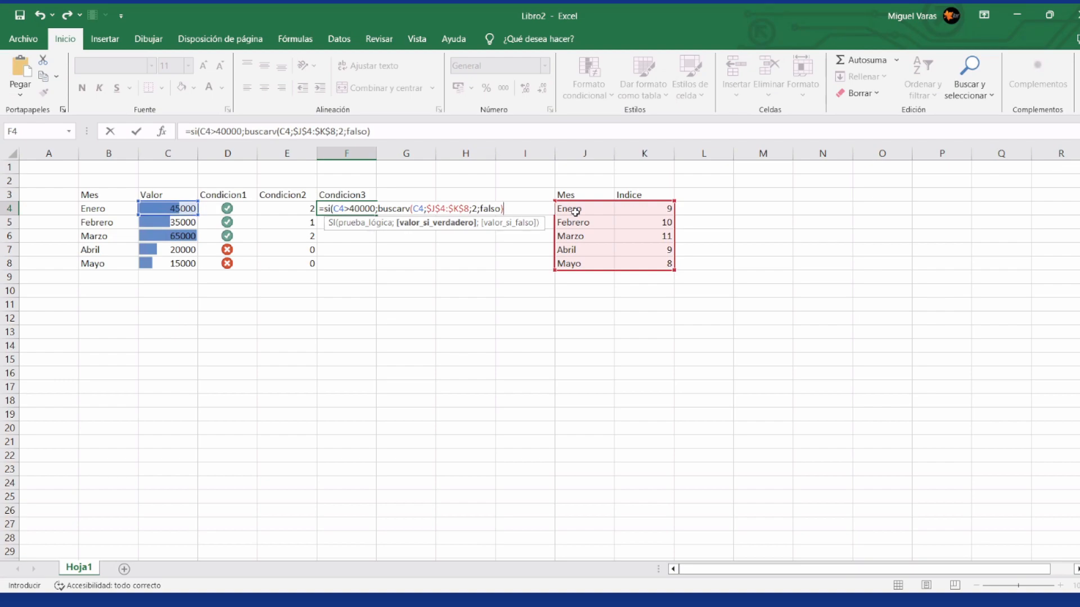
Step: Complete the F4 formula with lookup column 2, exact match falso, and 0 as the SI false value
type(";")
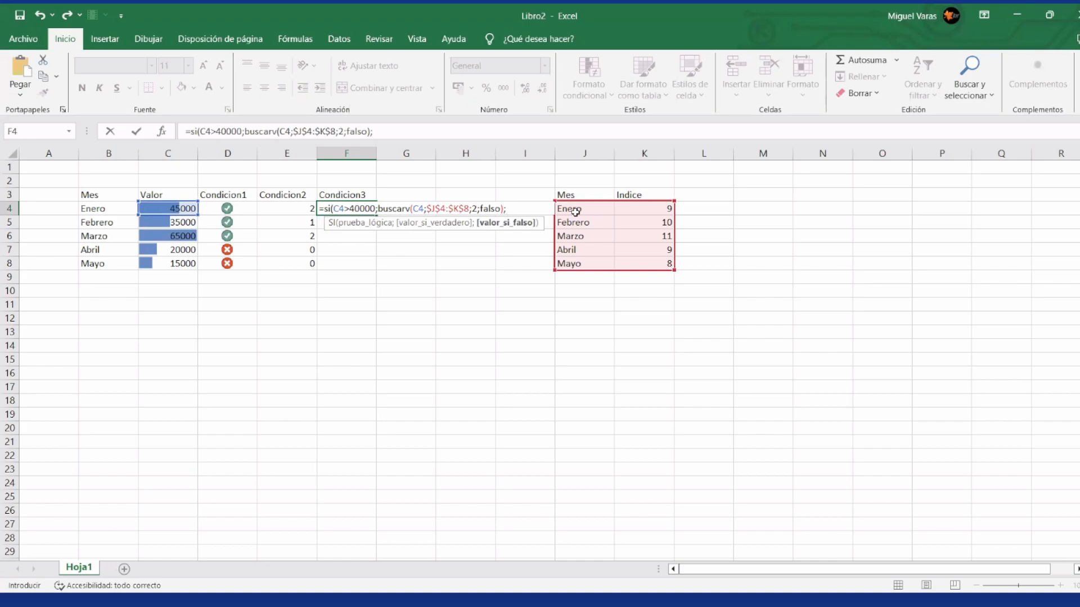
type("0")
key("Return")
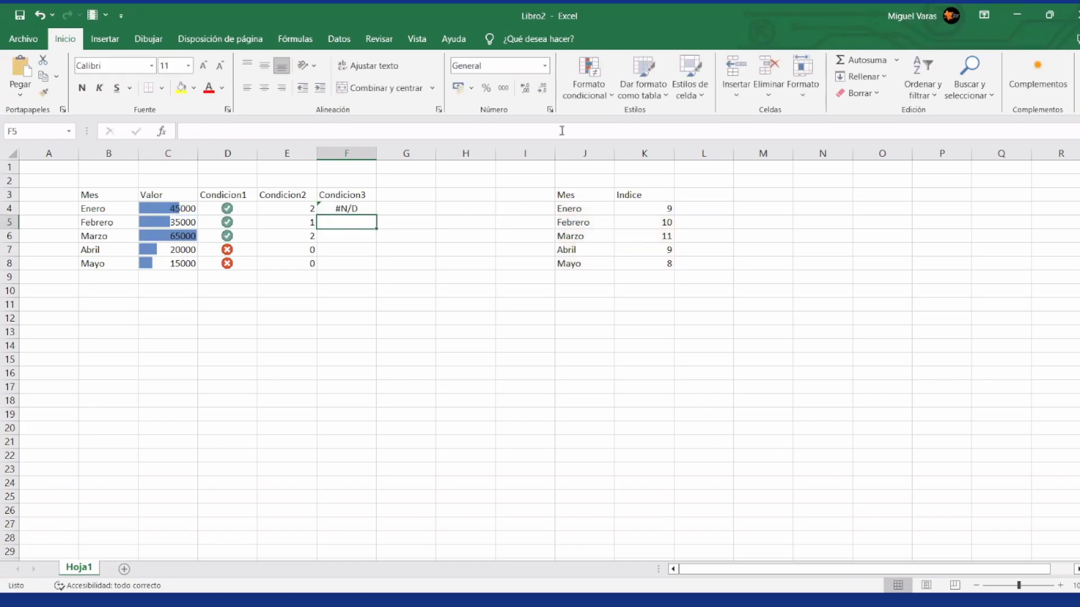
Step: Correct the BUSCARV lookup value in the F4 formula to B4, the month name
left_click(339, 209)
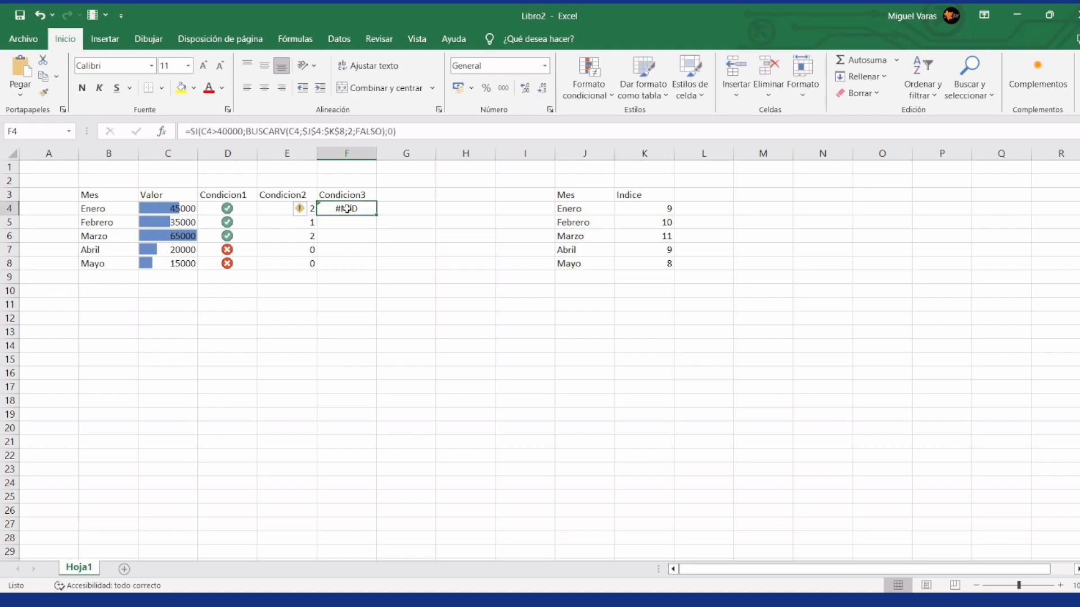
left_click(293, 133)
key("BackSpace")
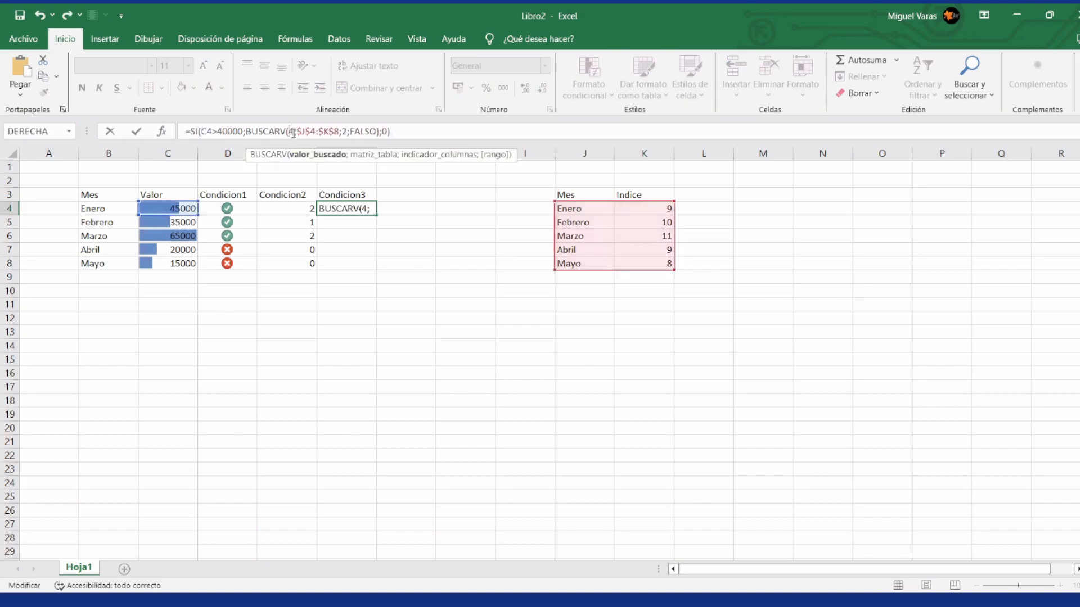
type("B")
key("Return")
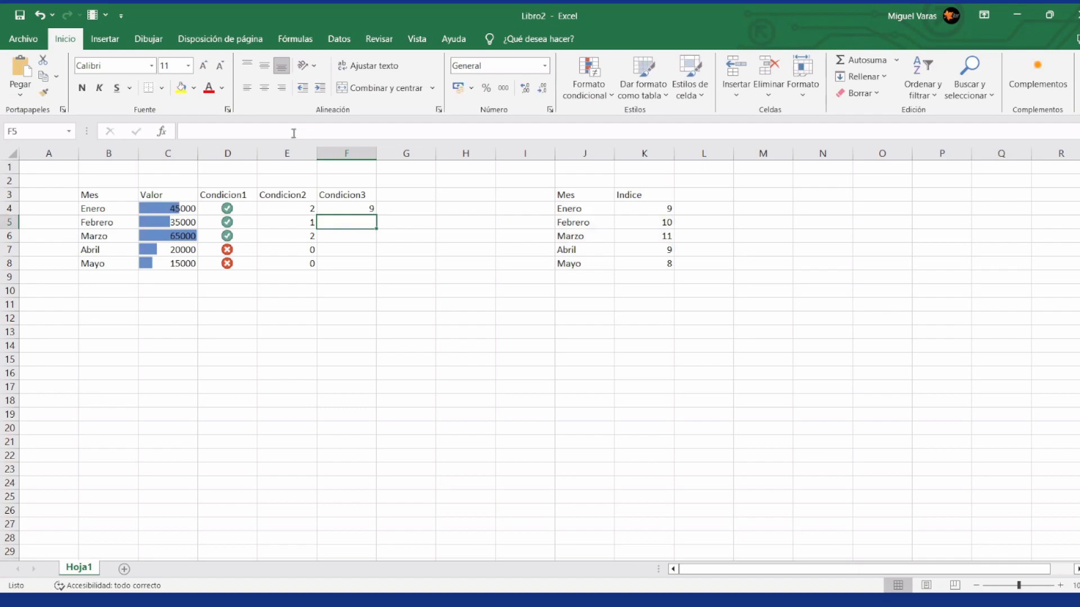
Step: Fill the Condicion3 formula from F4 down to F8
left_click(359, 209)
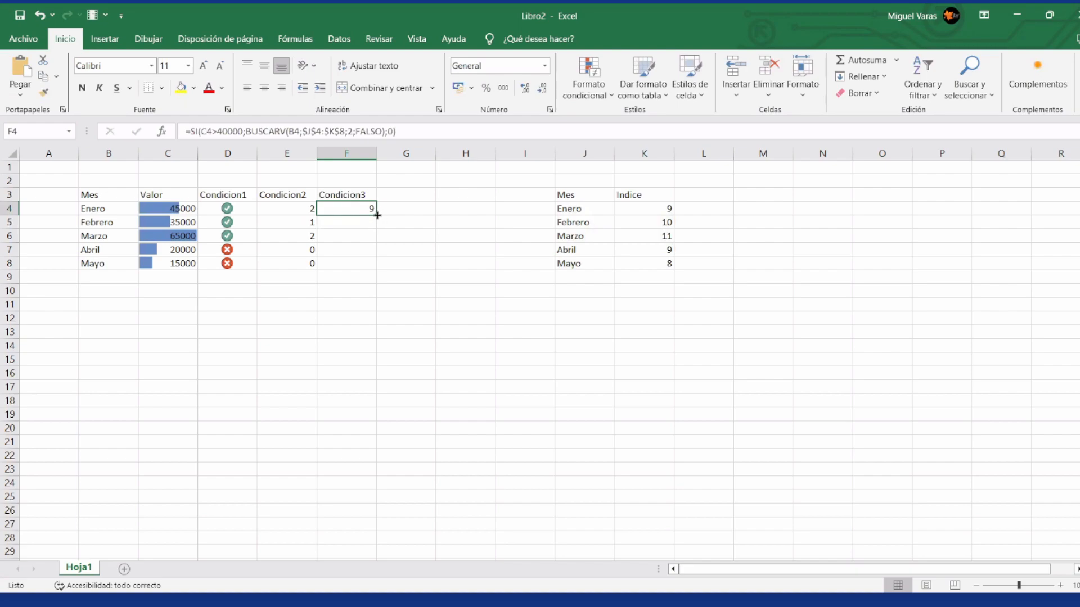
left_click_drag(377, 215, 369, 273)
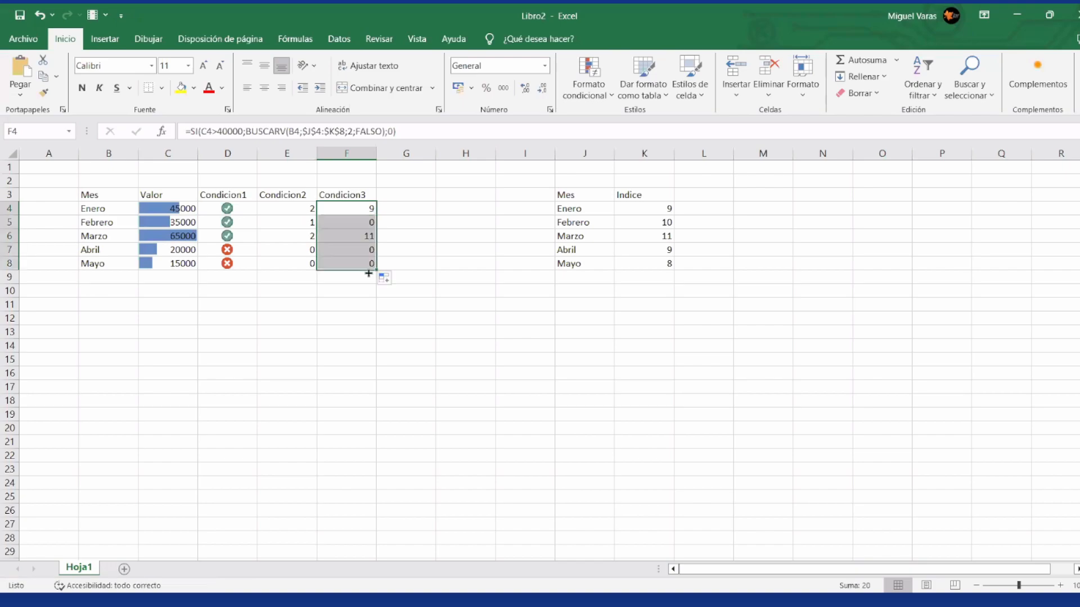
left_click(1062, 228)
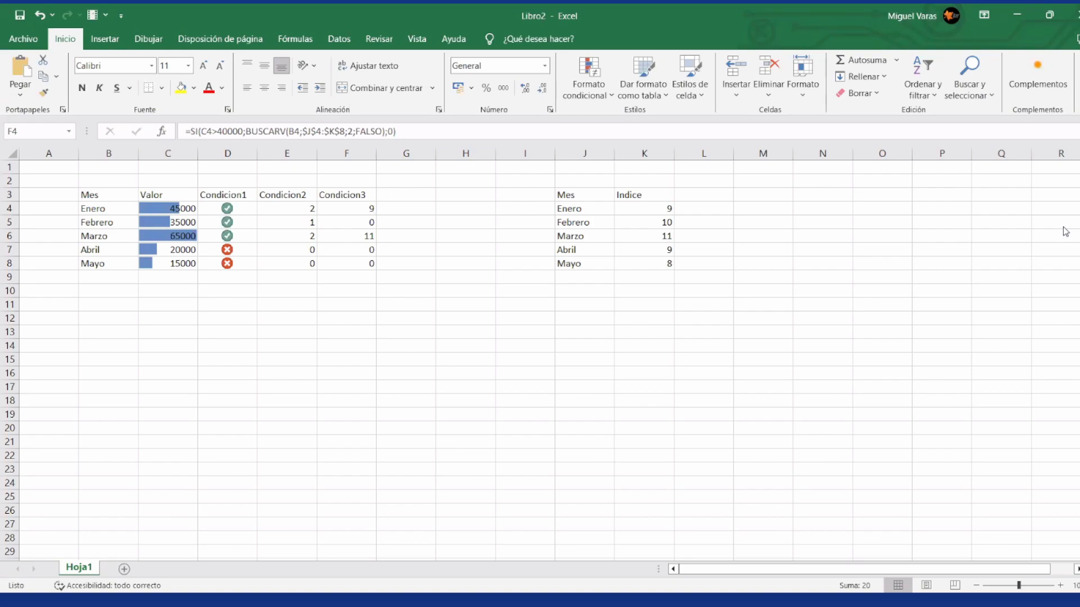
Step: Copy the formula text from F4 and paste it into an on-screen text annotation below the first table
double_click(370, 212)
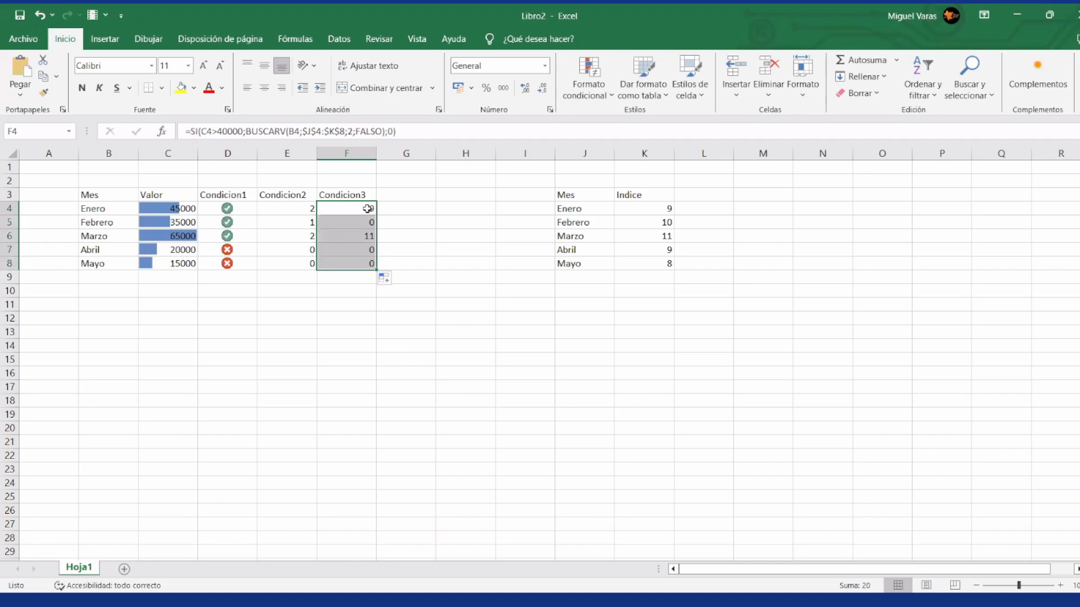
left_click(402, 130)
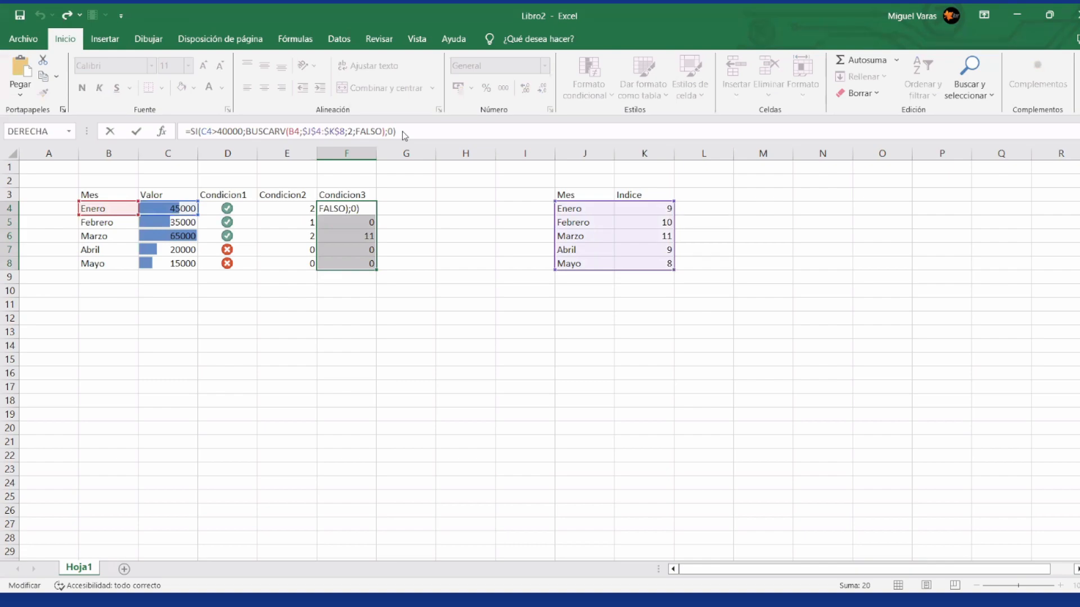
key("ctrl+Return")
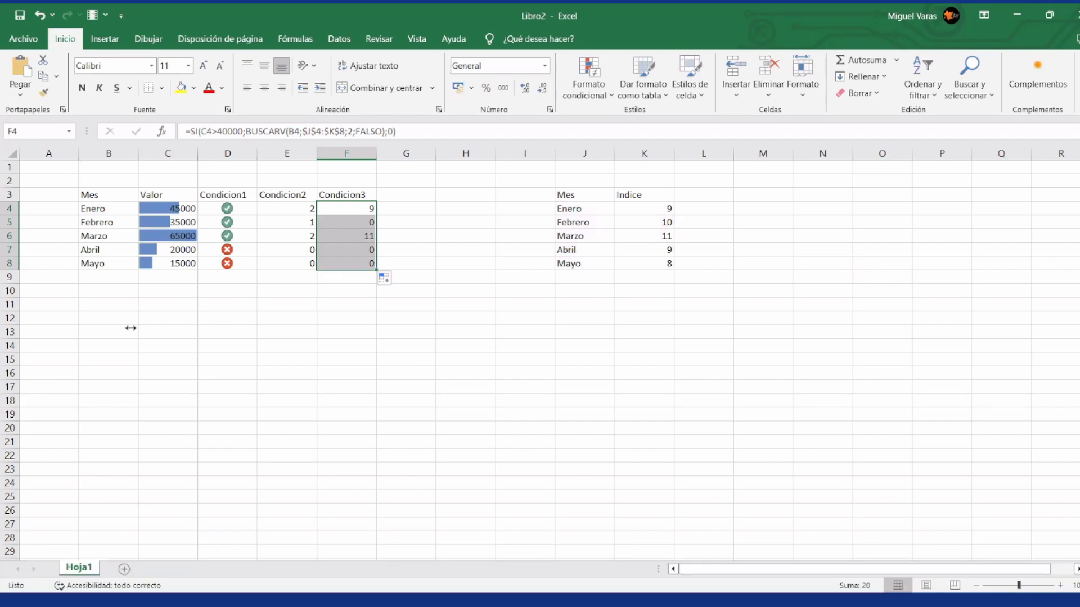
type("=SI(C4>40000;BUSCARV(B4;$J$4:$K$8;2;FALSO);0)")
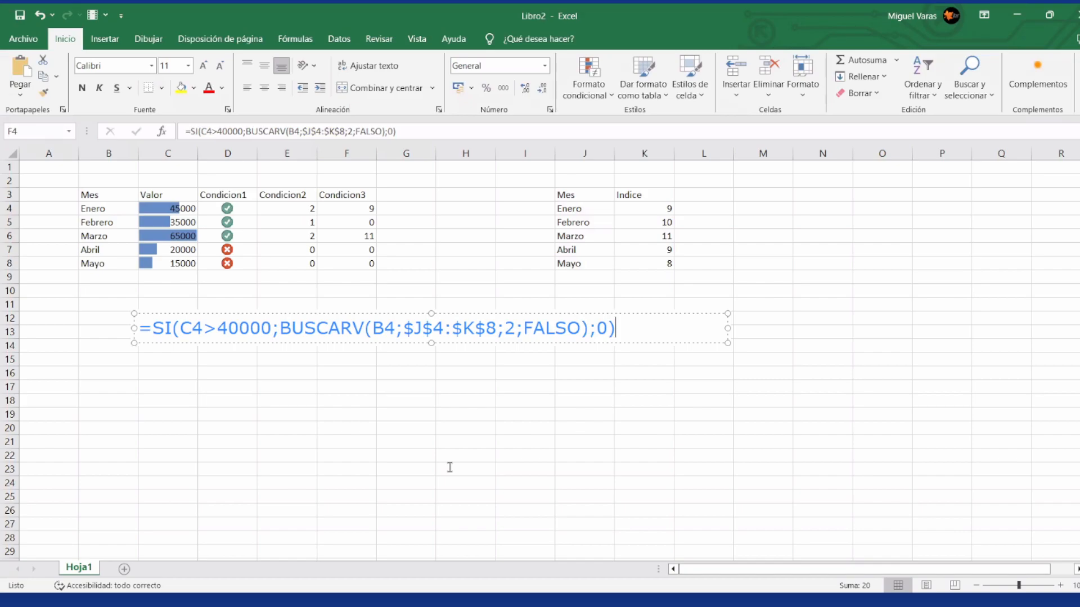
Step: Paste a second copy of the formula into the annotation, separated from the first by a blank line
key("Return")
key("Return")
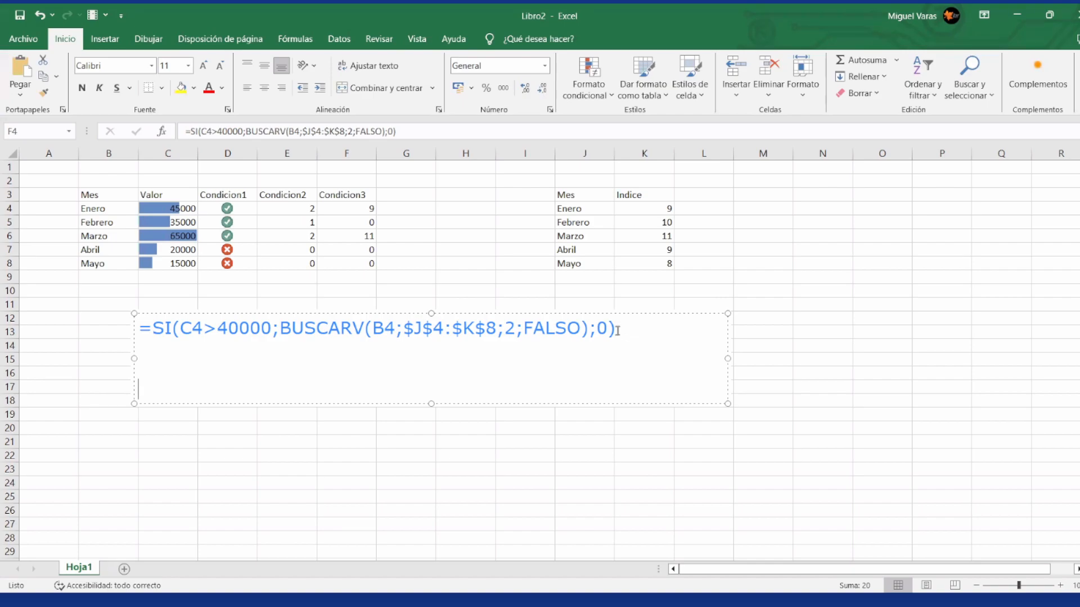
key("shift+Right")
key("shift+Right")
key("shift+Right")
key("shift+Right")
key("shift+Right")
key("shift+Right")
key("shift+Right")
key("shift+Right")
key("shift+Right")
key("shift+Right")
key("shift+Right")
key("shift+Right")
key("shift+Right")
key("shift+Right")
key("shift+Right")
key("shift+Right")
key("shift+Right")
key("shift+Right")
key("shift+Right")
key("shift+Right")
key("shift+Right")
key("ctrl+c")
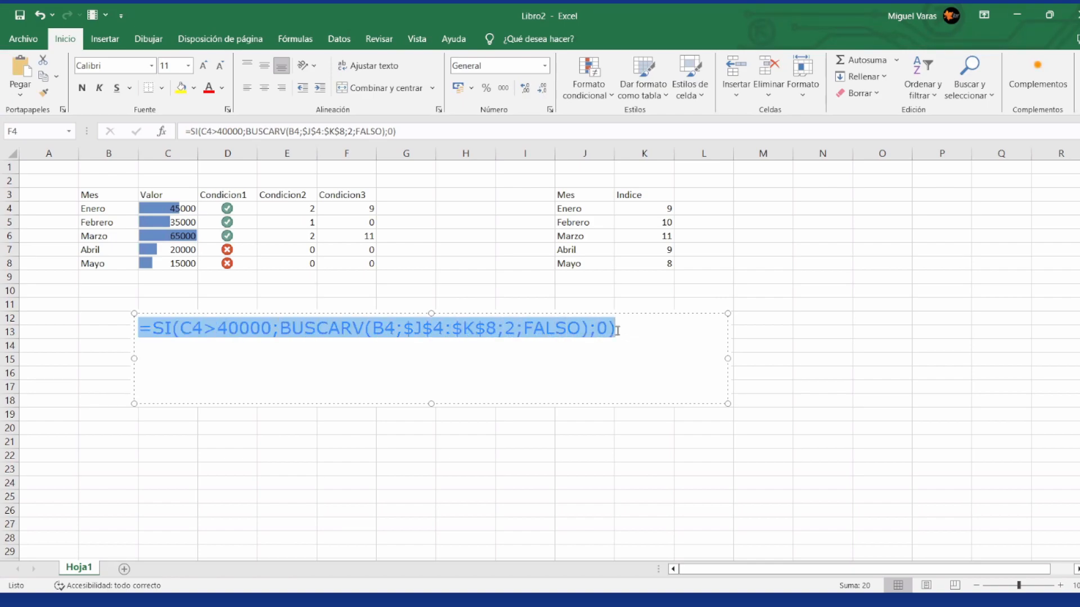
key("Right")
key("Return")
key("Return")
key("ctrl+v")
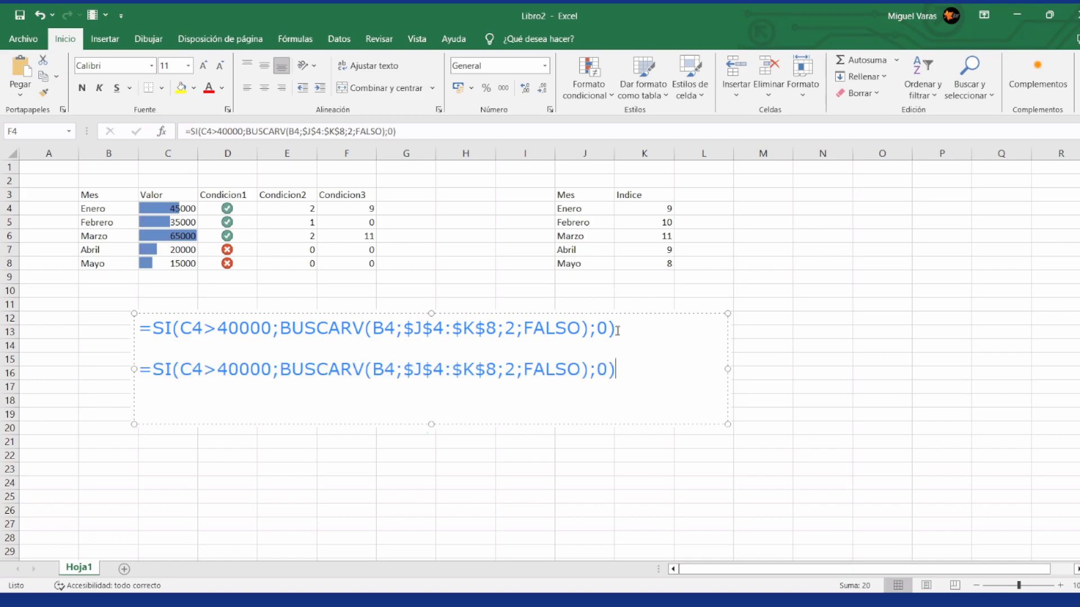
Step: Change the comparison in the annotation's second formula to C4<40000
key("Left")
key("Left")
key("Left")
key("Left")
key("Left")
key("Left")
key("Left")
key("Left")
key("Left")
key("Left")
key("Left")
key("Left")
key("Left")
key("Left")
key("Left")
key("Left")
key("Left")
key("Left")
key("Left")
key("Left")
key("Left")
key("Left")
key("Left")
key("Left")
key("Left")
key("Left")
key("Left")
key("Left")
key("Left")
key("Left")
key("Left")
key("Left")
key("shift+Left")
type("<")
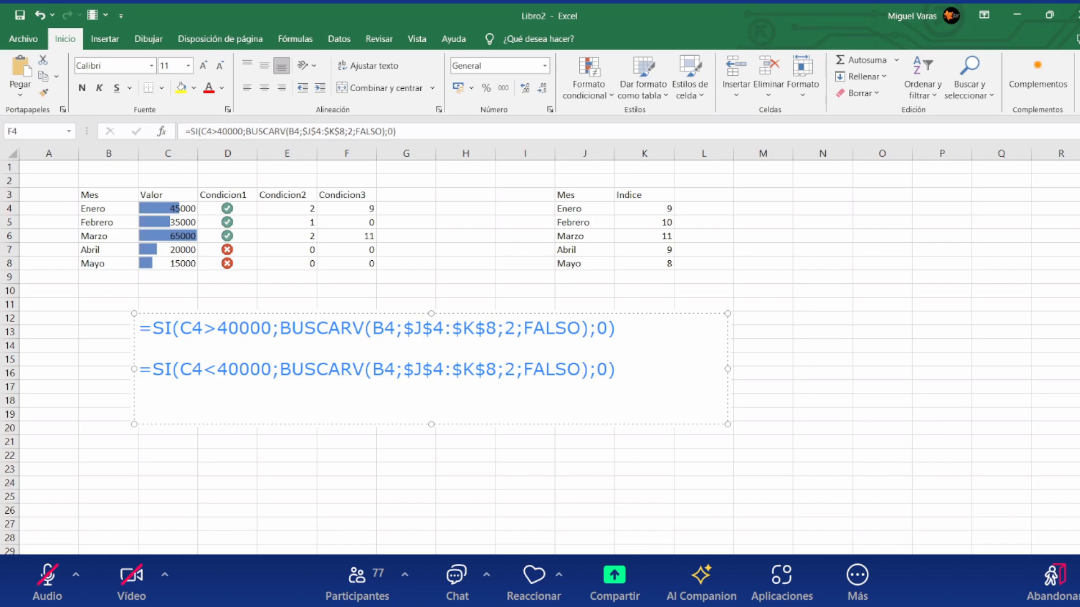
Step: Insert 0; before BUSCARV in the annotation's second formula so 0 becomes the true value
key("Right")
key("Right")
key("Right")
key("Right")
key("Right")
key("Right")
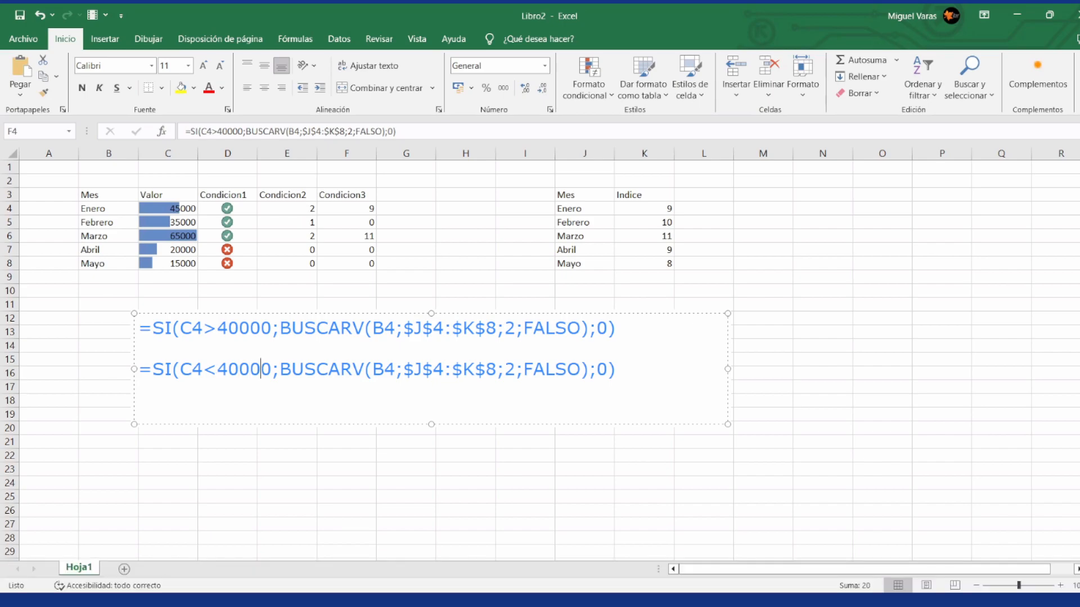
type("0")
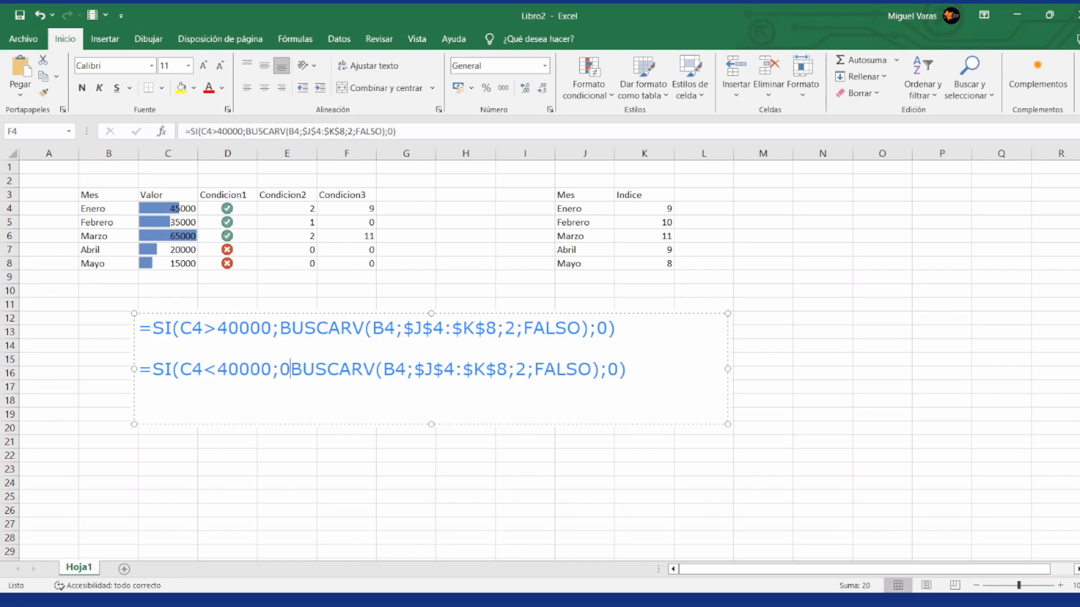
type(";")
key("Right")
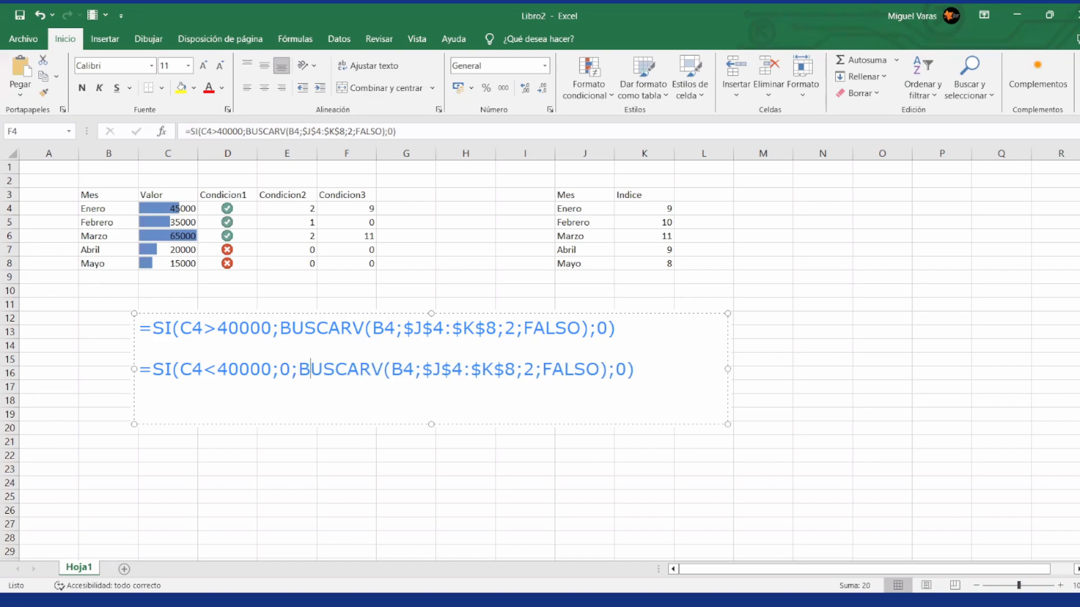
Step: Remove the trailing ;0 from the annotation's second formula so it ends in FALSO)), and finish editing the text
key("Right")
key("Right")
key("Right")
key("Right")
key("Right")
key("Right")
key("Right")
key("Right")
key("Right")
key("Right")
key("Right")
key("Right")
key("Right")
key("Right")
key("Right")
key("Right")
key("Right")
key("Right")
key("Right")
key("Right")
key("Left")
key("Left")
key("BackSpace")
key("BackSpace")
left_click(279, 219)
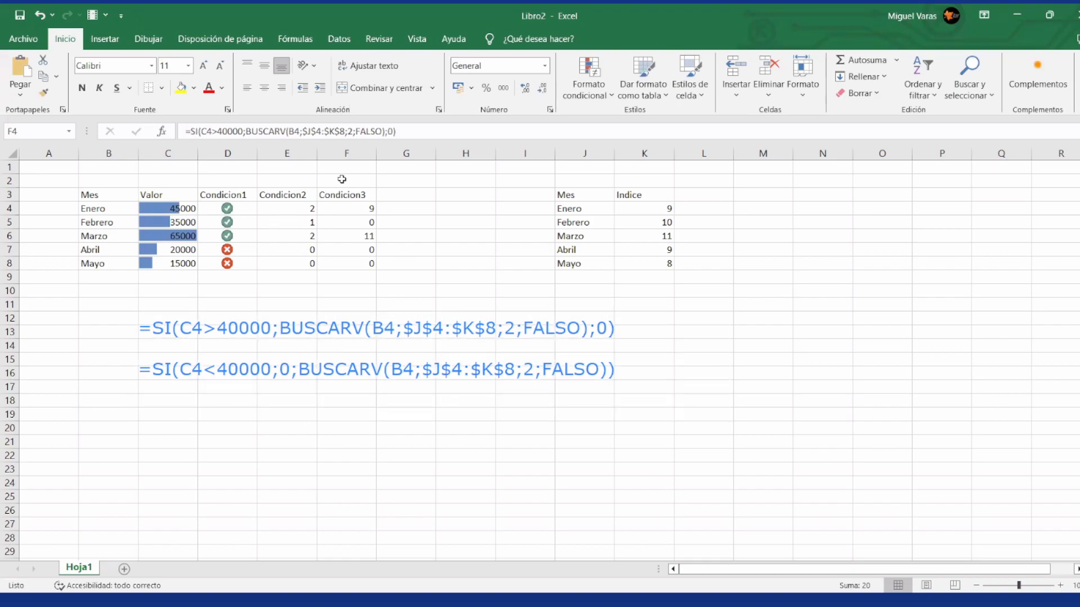
Step: Copy the nested SI formula from E4 into a new annotation below the existing ones and widen it to fit one line
left_click_drag(343, 208, 346, 263)
left_click(304, 208)
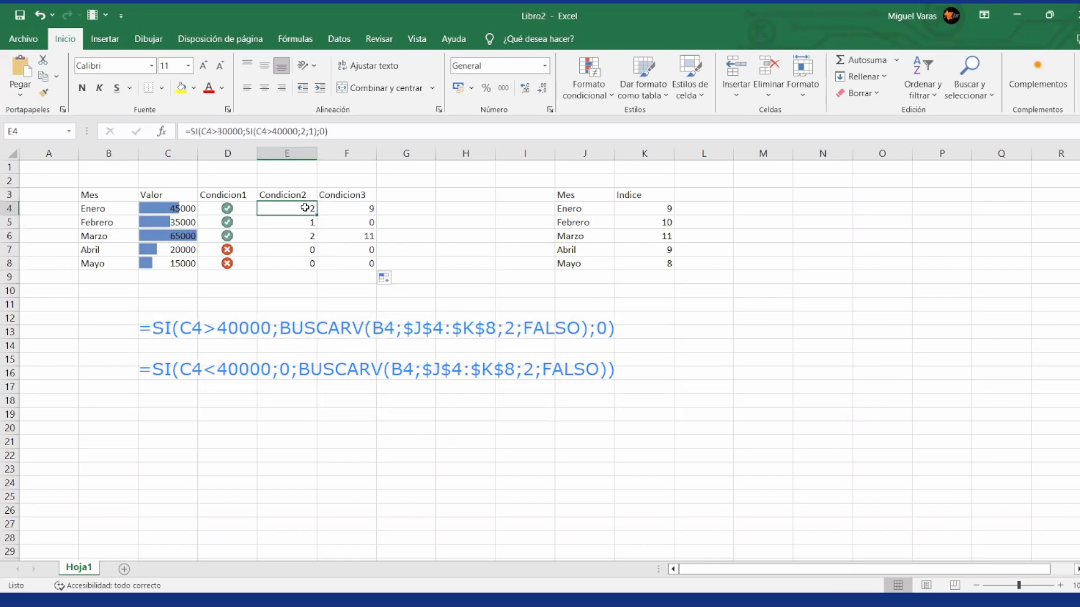
left_click(350, 132)
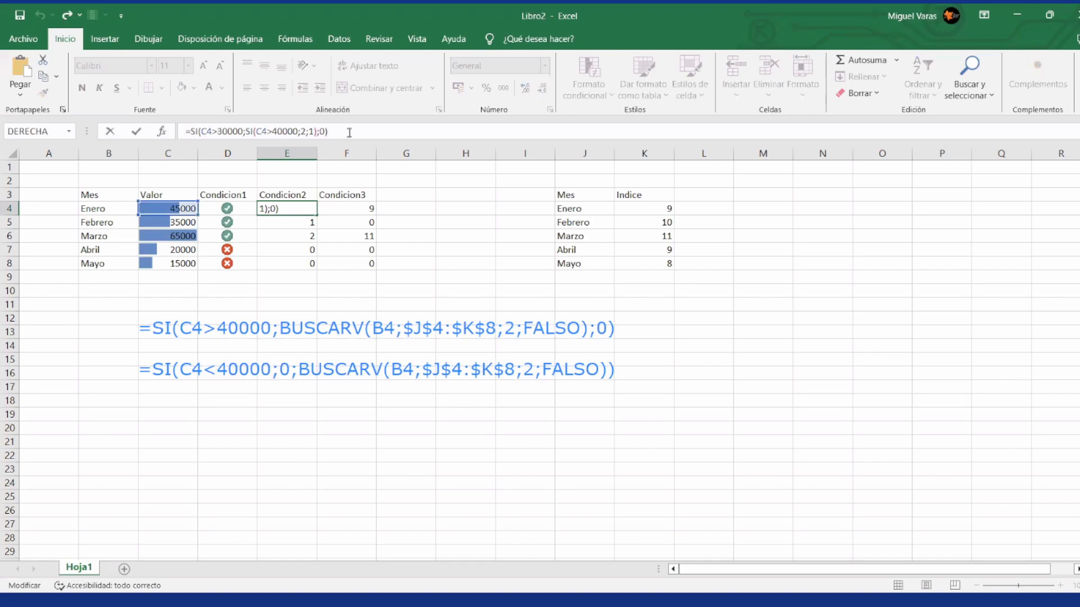
key("shift+Home")
key("ctrl+c")
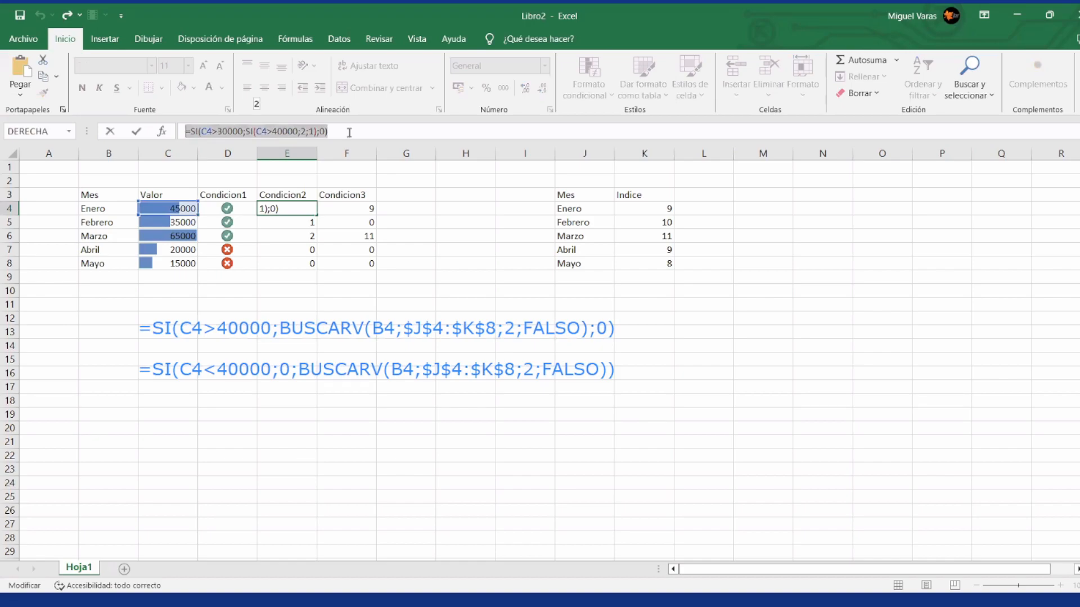
key("ctrl+shift+3")
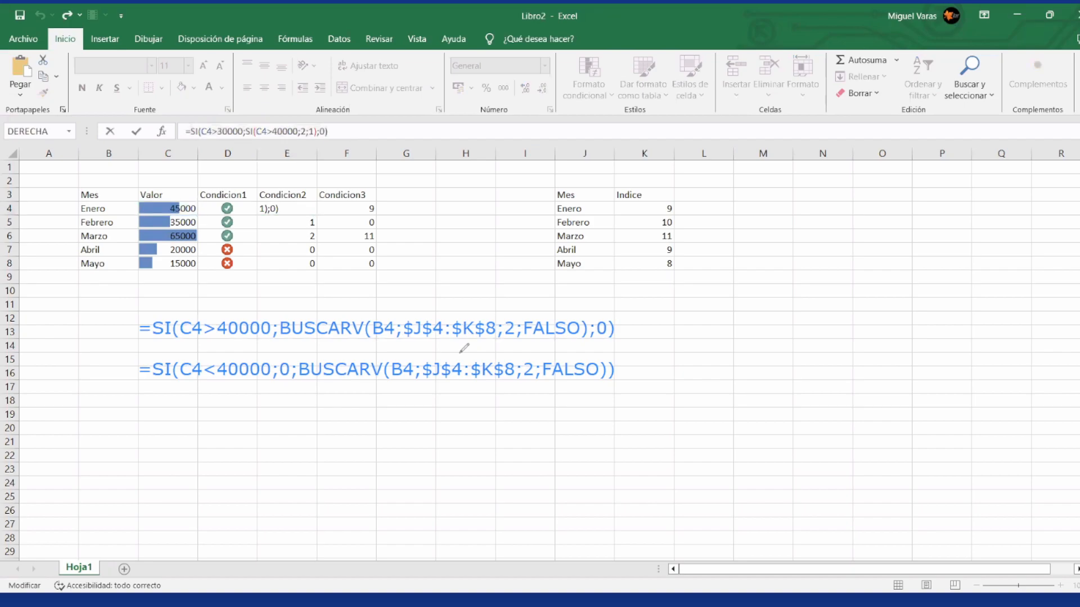
left_click(163, 417)
key("ctrl+v")
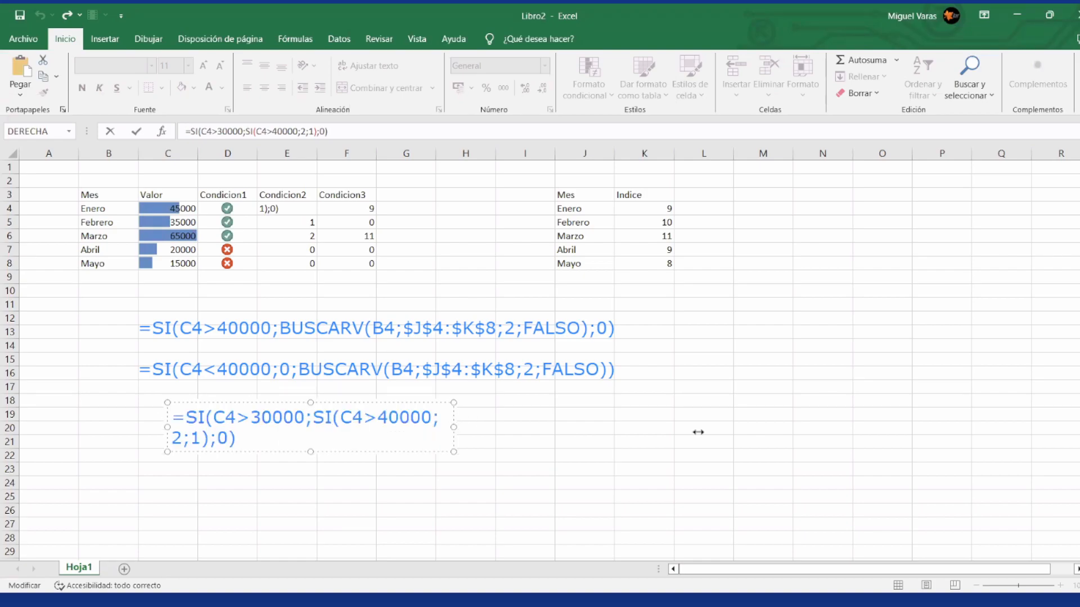
left_click_drag(454, 427, 697, 432)
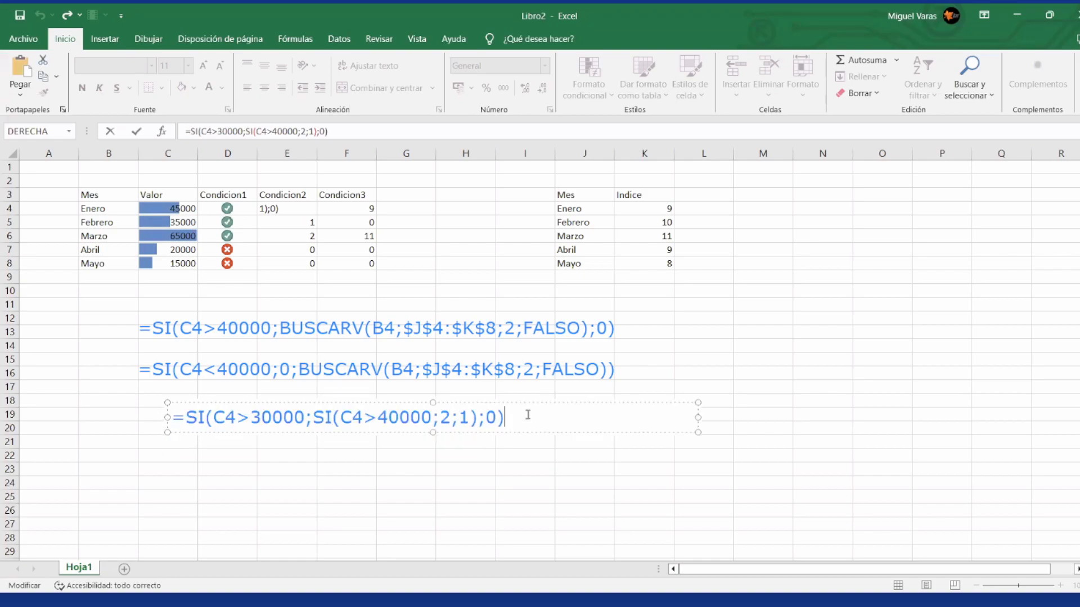
Step: Paste a second copy of the nested SI formula below the first in the annotation, separated by a blank line
key("Return")
key("Return")
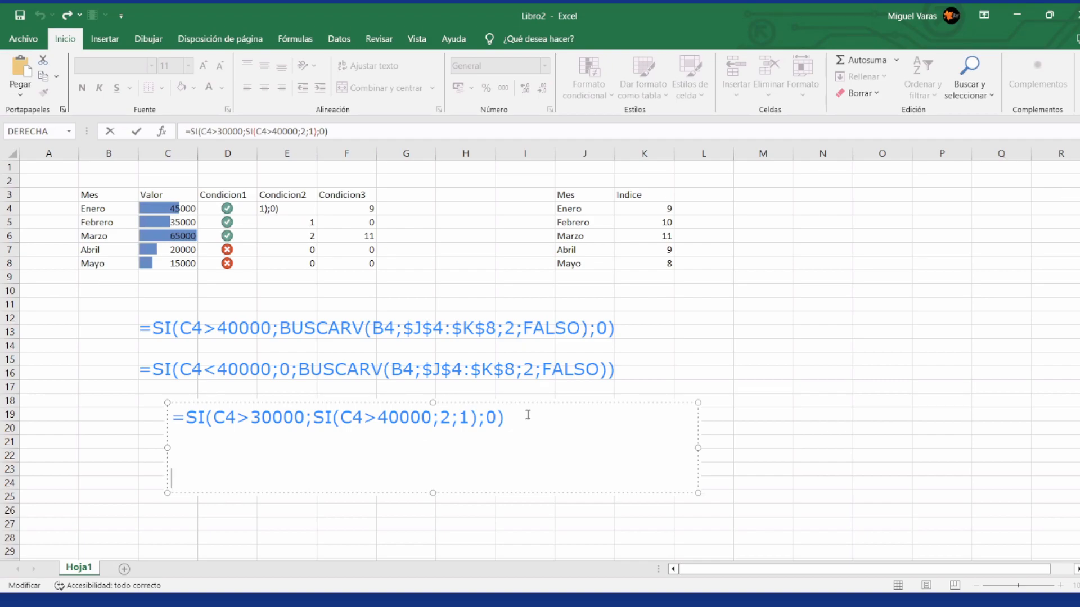
key("Up")
key("Up")
key("shift+Right")
key("shift+Right")
key("shift+Right")
key("shift+Right")
key("shift+Right")
key("shift+Right")
key("shift+Right")
key("shift+Right")
key("shift+Right")
key("shift+Right")
key("shift+Right")
key("shift+Right")
key("shift+Right")
key("shift+Right")
key("shift+Right")
key("shift+Right")
key("shift+Right")
key("shift+Right")
key("shift+Right")
key("shift+Right")
key("shift+Right")
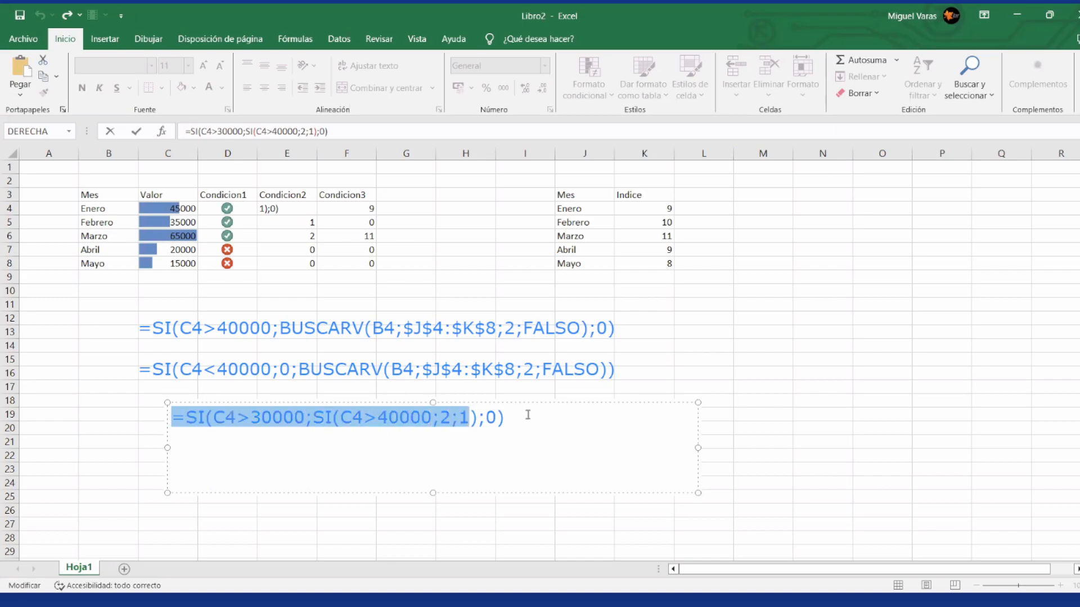
key("ctrl+c")
key("Down")
key("Down")
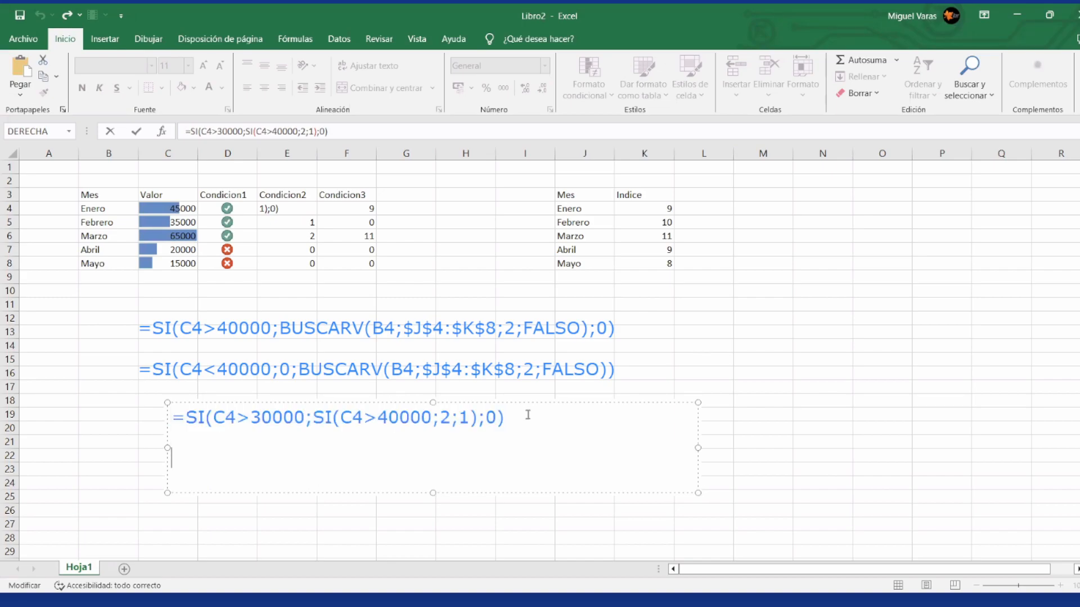
key("ctrl+v")
Step: Change the outer comparison in the nested SI annotation's second formula to C4>40000
key("Left")
key("Left")
key("Left")
key("Left")
key("Left")
key("Left")
key("Left")
key("Left")
key("Left")
key("Left")
key("Left")
key("Left")
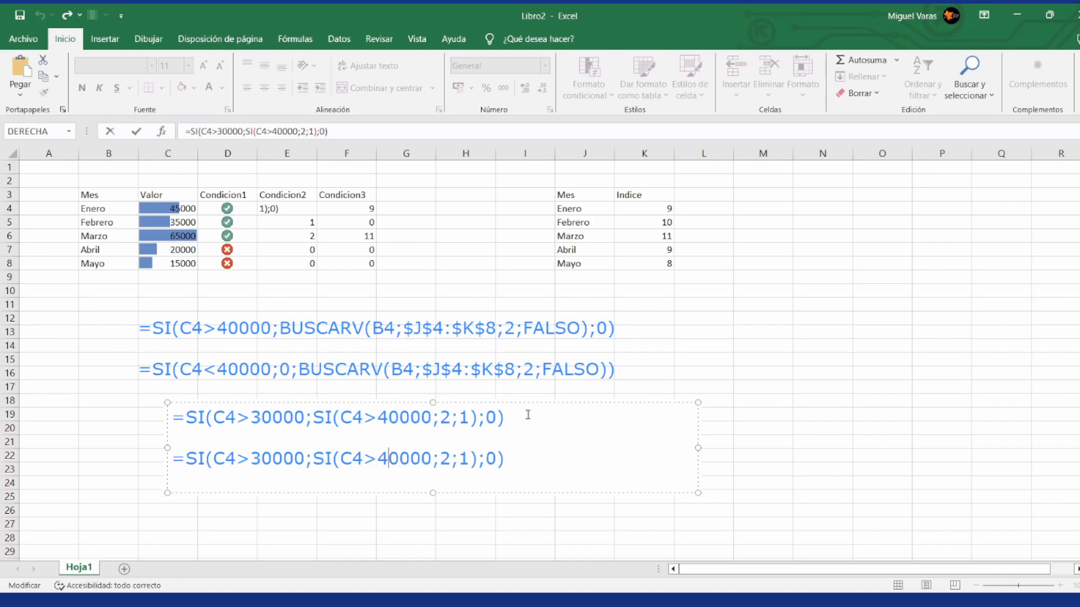
key("Left")
key("Left")
key("Left")
key("Left")
key("Left")
key("Left")
key("Left")
key("Left")
key("Left")
key("Left")
key("Left")
key("Left")
key("Left")
key("Left")
key("Right")
key("Right")
key("BackSpace")
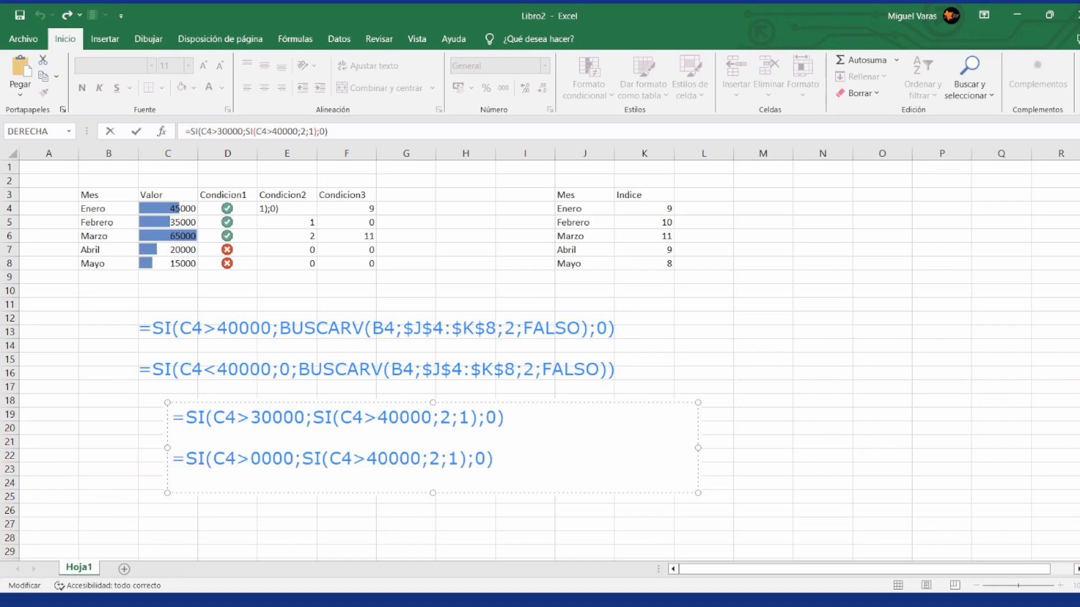
type("4")
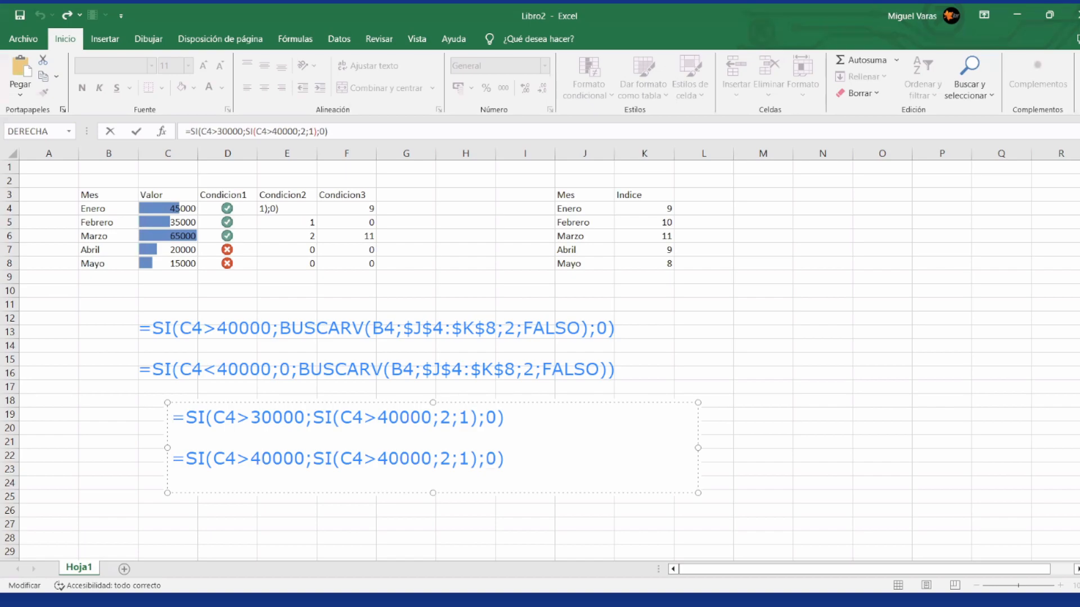
Step: Insert 2; before the inner SI in the annotation's second formula so 2 becomes the outer true value
key("Right")
key("Right")
key("Left")
key("Left")
key("Left")
key("Right")
key("Right")
key("Right")
key("Right")
key("Right")
key("Right")
type("2;")
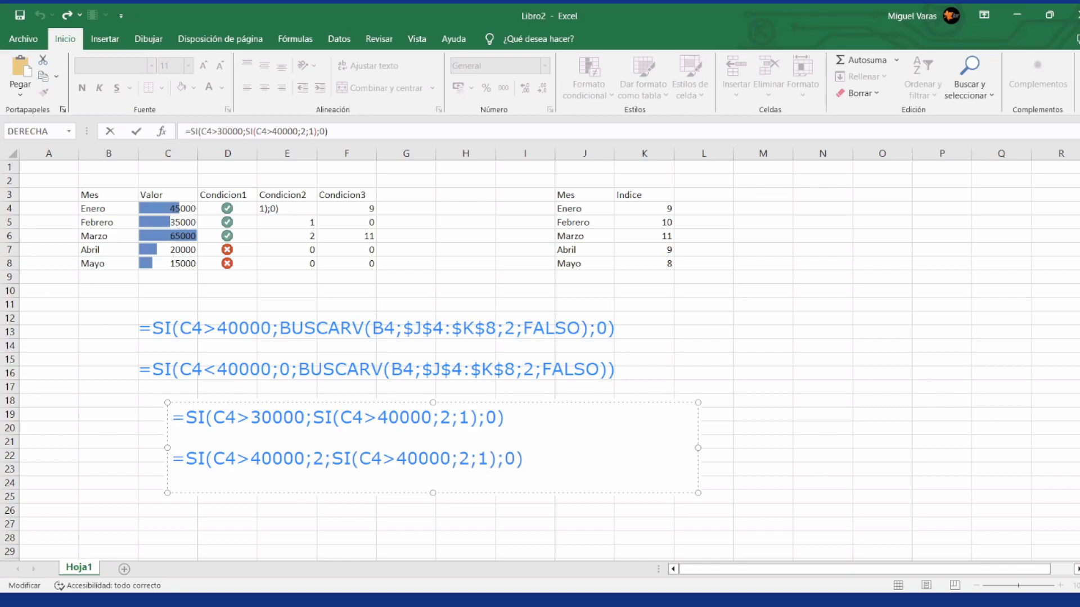
Step: Set the inner SI of the second nested formula to compare with 30000 and make its true value 0
key("Right")
key("Right")
key("Right")
key("Right")
key("Right")
key("Right")
key("Right")
key("Right")
key("BackSpace")
type("3")
Step: Remove the surplus ;0 argument from the second nested formula so it closes with two parentheses
key("Right")
key("Right")
key("Right")
key("Right")
key("Right")
key("Right")
key("BackSpace")
type("0")
Step: Set the inner SI's true value to 1 and its false value to 0 in the second nested formula
key("Right")
key("Right")
key("Right")
key("Right")
key("Delete")
key("Delete")
key("BackSpace")
type(")")
Step: Change the inner SI's comparison operator in the second nested formula to <
key("Left")
key("Left")
key("Left")
key("Left")
key("Left")
key("Left")
key("Left")
key("Left")
key("Left")
key("Left")
key("Left")
key("Left")
key("Delete")
type("<")
key("Right")
key("Right")
key("Right")
key("Right")
key("Right")
key("Right")
key("Right")
key("BackSpace")
type("1")
key("Right")
key("Right")
key("BackSpace")
type("0")
key("Left")
key("Left")
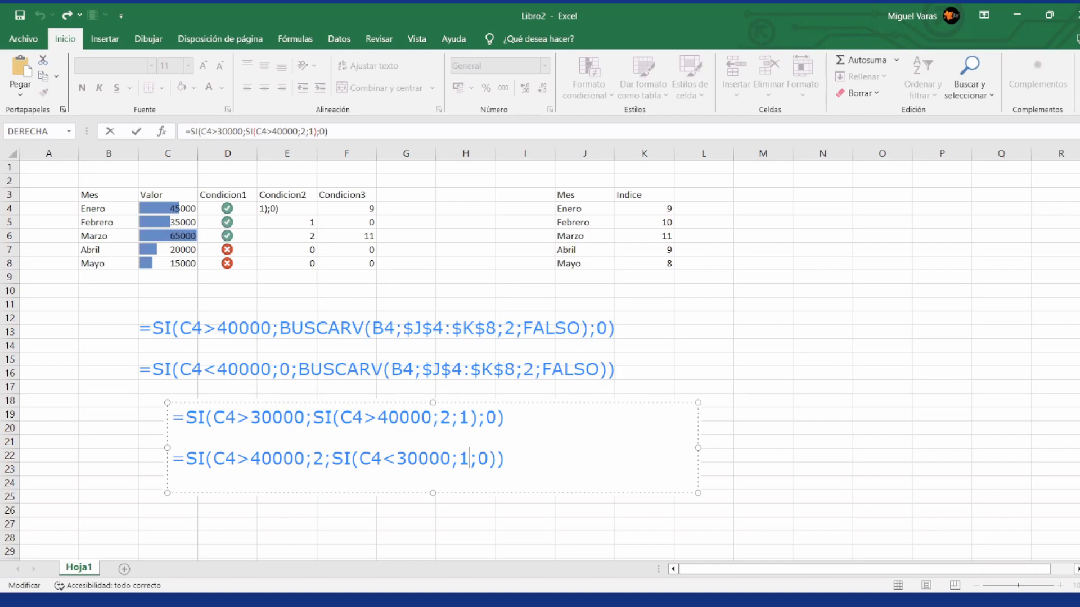
Step: Try C4<40000 as the inner comparison in the second nested formula
key("Left")
key("Left")
key("Left")
key("Left")
key("Left")
key("Left")
key("BackSpace")
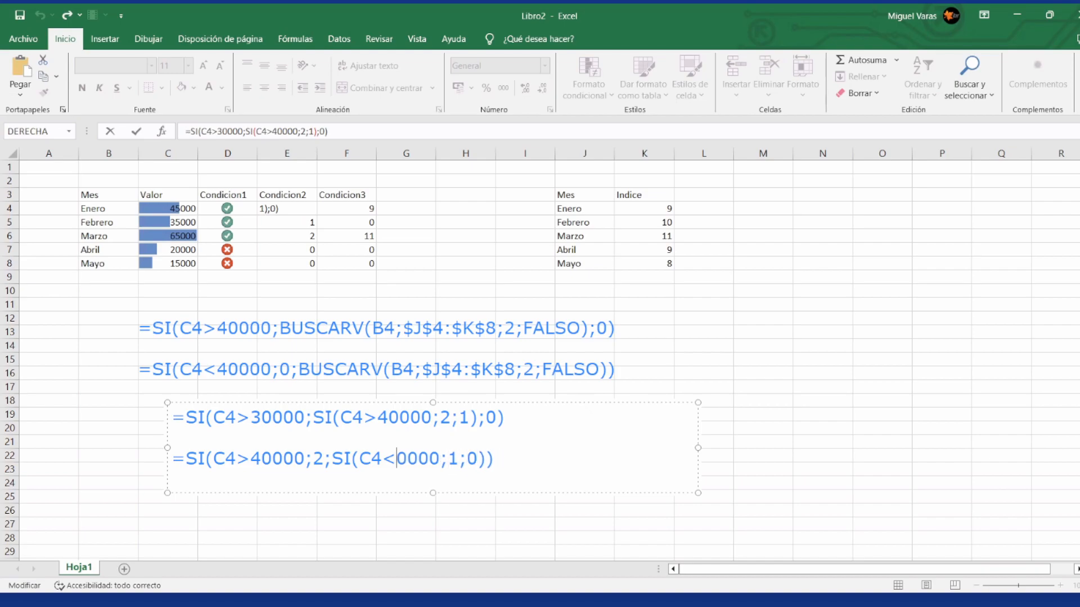
type("4")
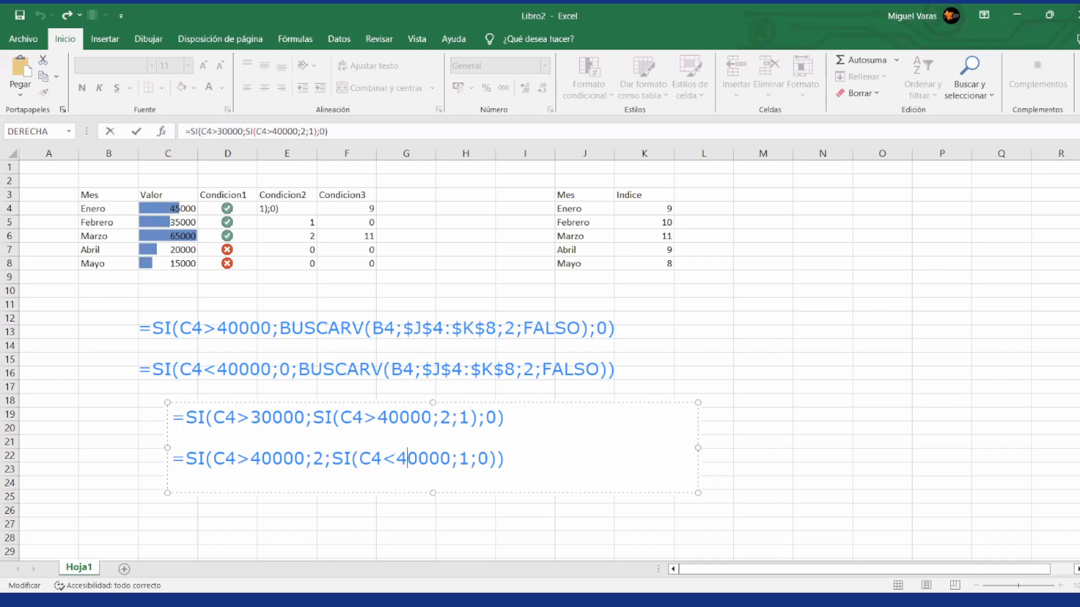
Step: Set the inner comparison in the second nested formula to C4<30000
key("Left")
key("Left")
key("Left")
key("Left")
key("Left")
key("Left")
key("Left")
key("Left")
key("Left")
key("Left")
key("Left")
key("Right")
key("Right")
key("Right")
key("Right")
key("Right")
key("Right")
key("Right")
key("Right")
key("Right")
key("Right")
key("Right")
key("Right")
key("Right")
key("Right")
key("Left")
key("Left")
key("Left")
key("BackSpace")
type("3")
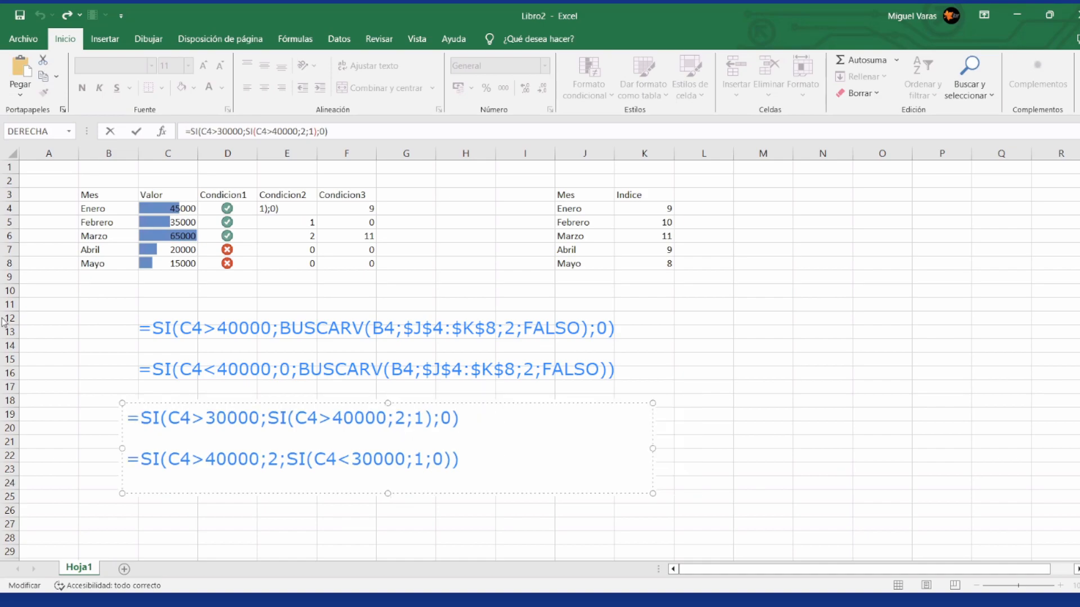
Step: Finish editing the nested SI annotation and erase it from the screen
key("Escape")
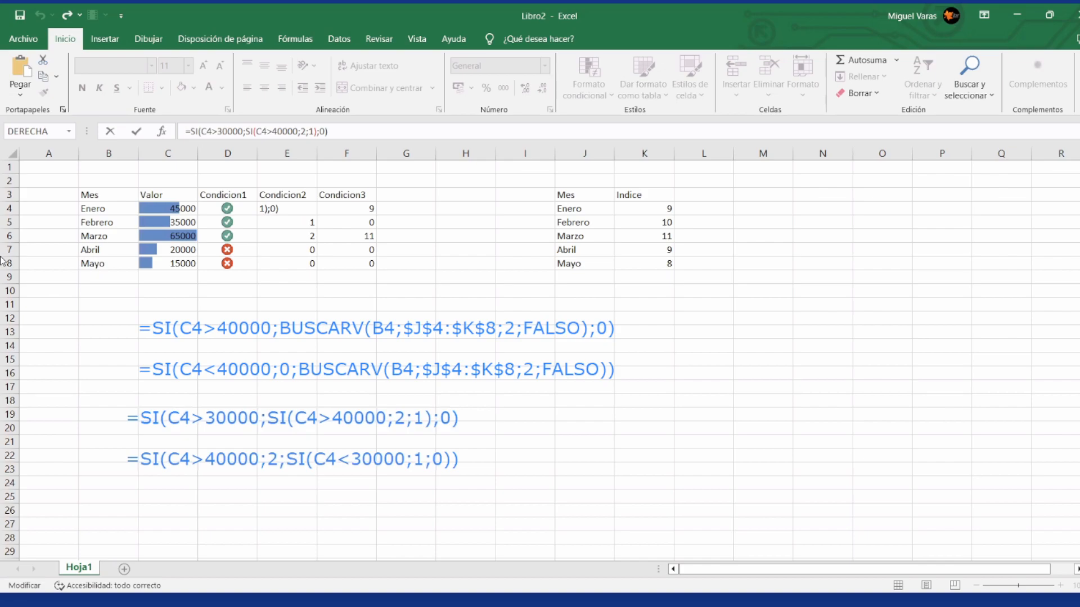
left_click(231, 422)
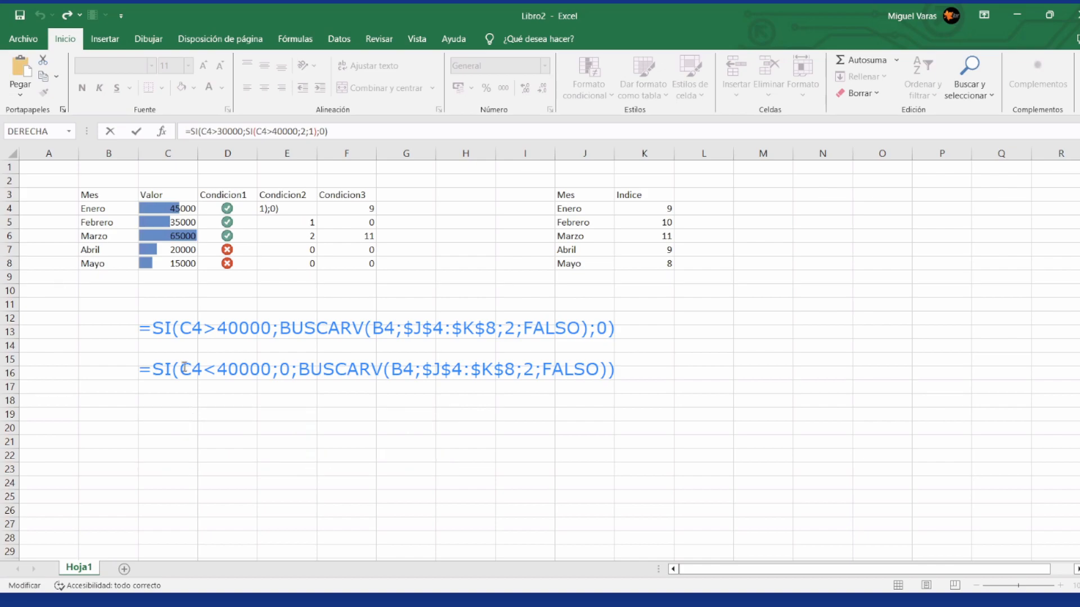
left_click(154, 418)
type("buscar")
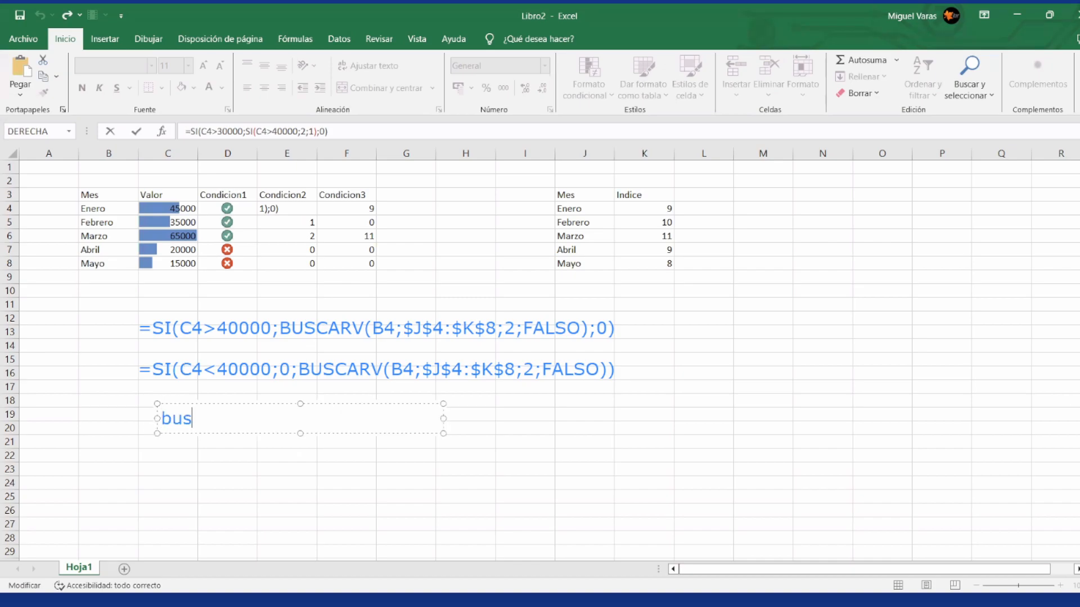
key("BackSpace")
key("BackSpace")
key("BackSpace")
key("BackSpace")
key("BackSpace")
key("BackSpace")
type("BUSCAR")
key("BackSpace")
key("BackSpace")
key("BackSpace")
key("BackSpace")
key("BackSpace")
key("BackSpace")
left_click(2, 97)
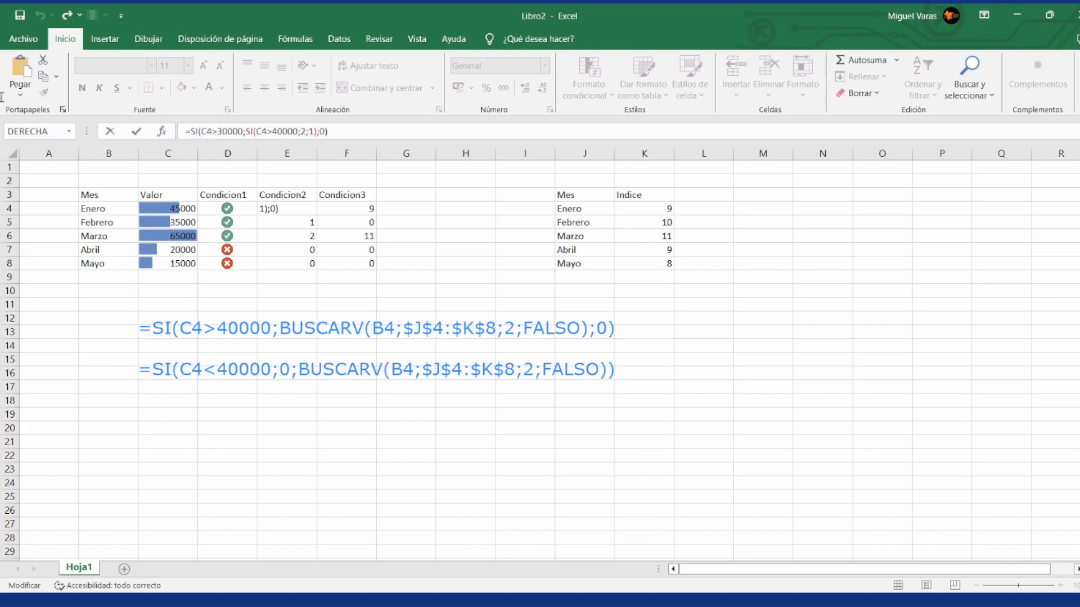
Step: Copy the SI with BUSCARV formula from F4 into a new annotation below the others and widen it to fit one line
left_click(361, 211)
key("Escape")
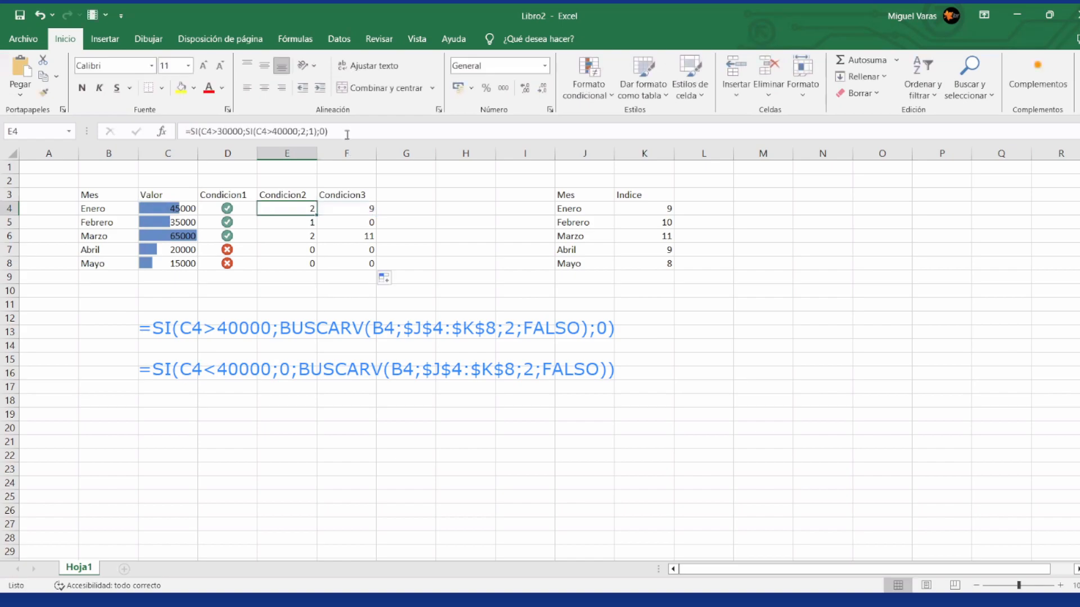
left_click(359, 209)
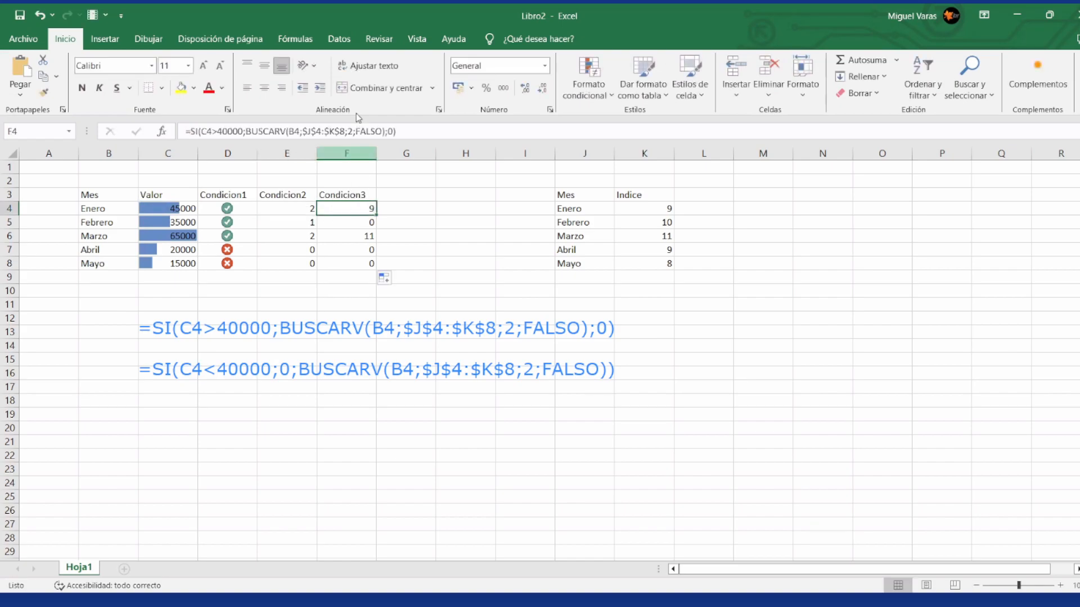
left_click(419, 132)
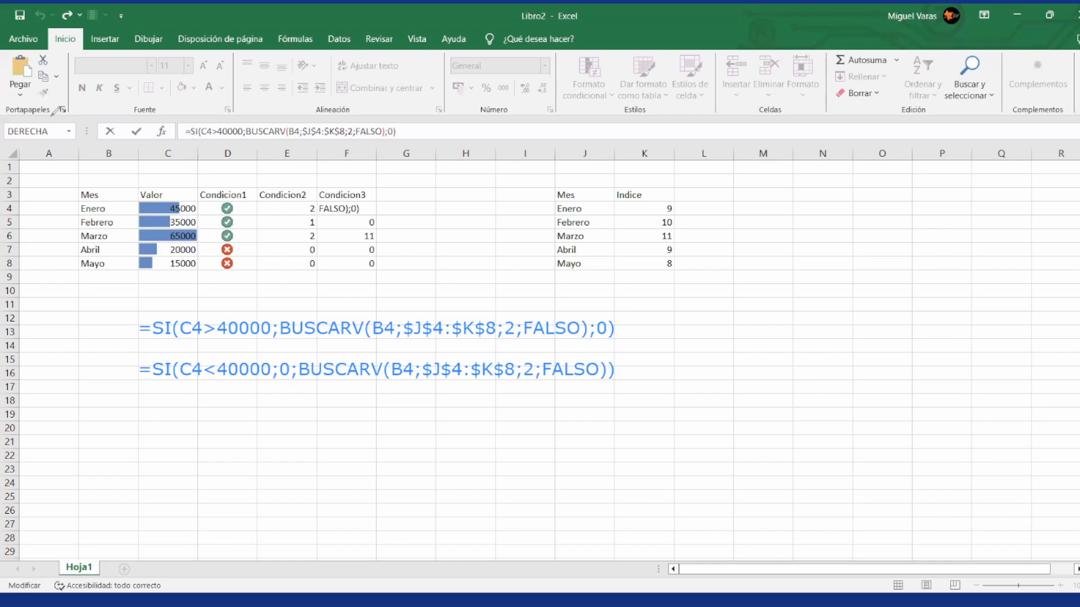
left_click(180, 423)
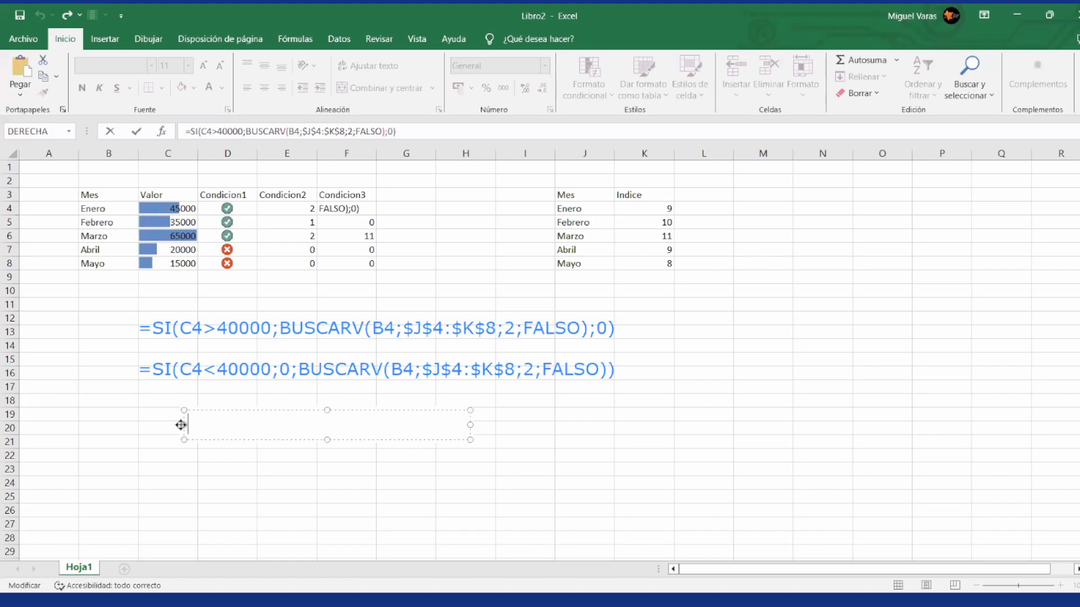
key("ctrl+v")
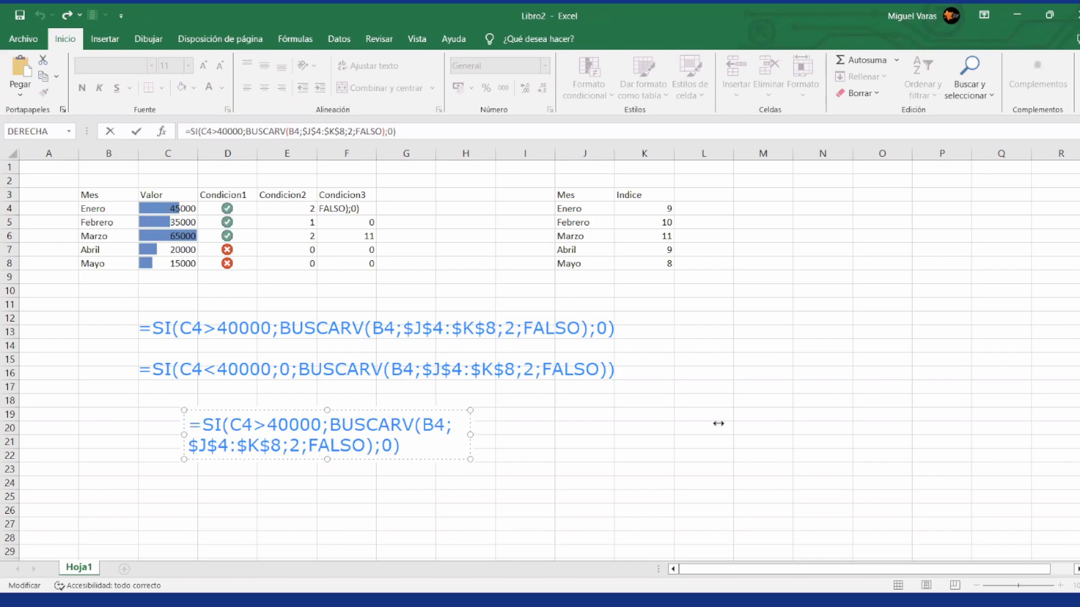
left_click_drag(718, 423, 718, 424)
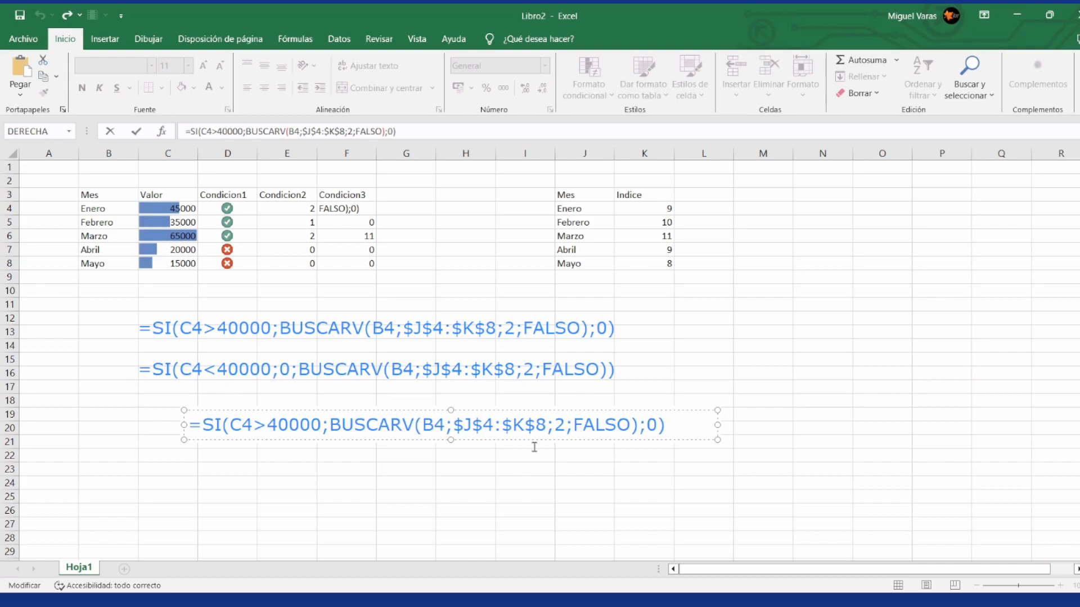
Step: Delete the leading =SI(C4>40000; from the new annotation so it starts with BUSCARV
left_click(328, 425)
key("BackSpace")
key("BackSpace")
key("BackSpace")
key("BackSpace")
key("BackSpace")
key("BackSpace")
key("BackSpace")
key("BackSpace")
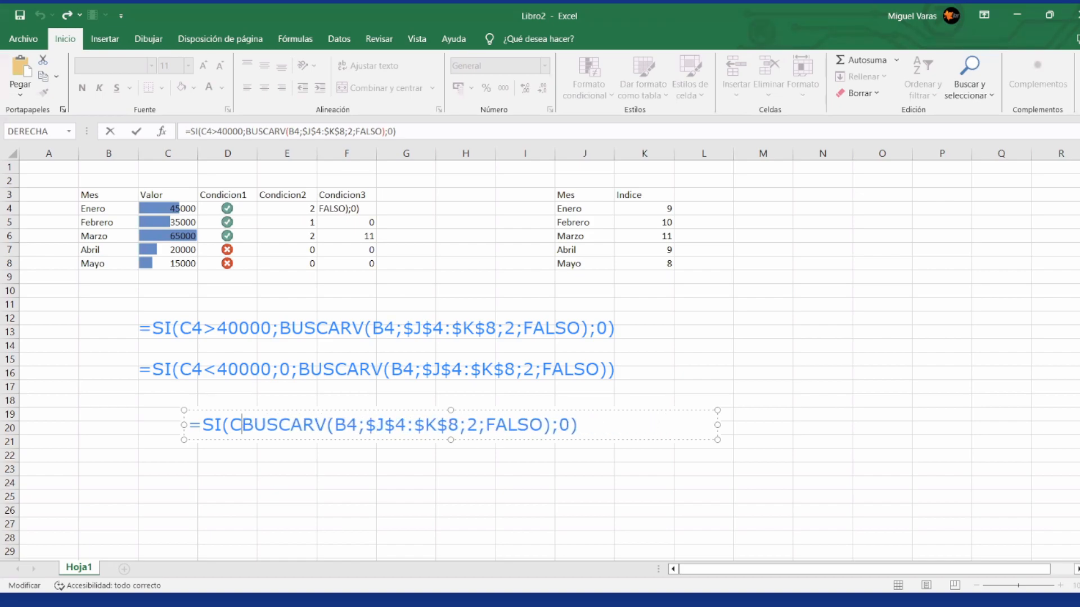
key("BackSpace")
key("BackSpace")
key("BackSpace")
key("BackSpace")
key("BackSpace")
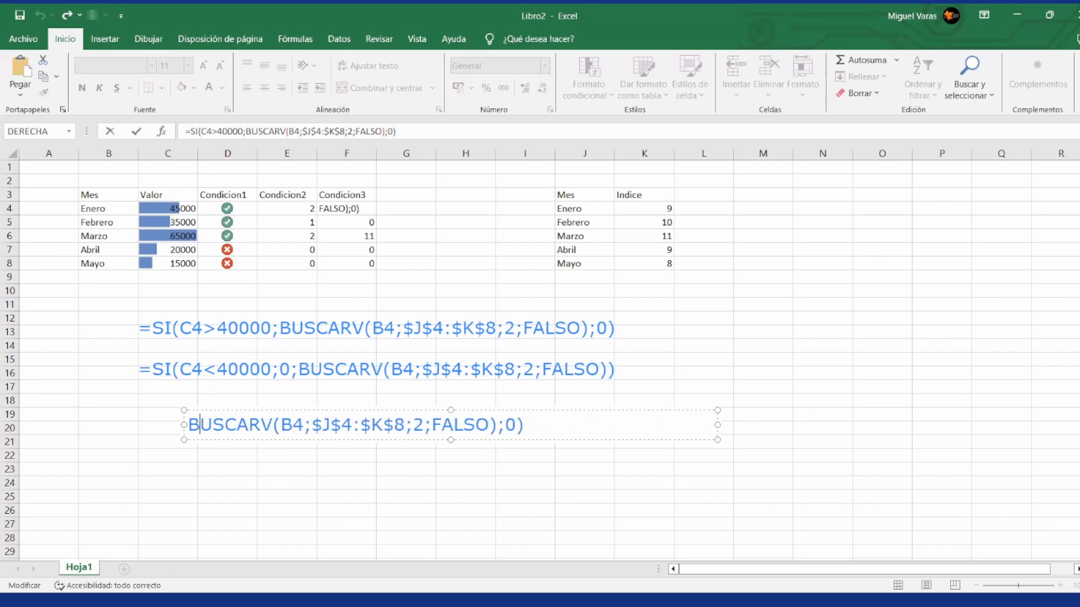
Step: Remove the trailing ;0) so the annotation reads BUSCARV(B4;$J$4:$K$8;2;FALSO), and finish editing the text
key("ctrl+Right")
key("ctrl+Right")
key("ctrl+Right")
key("ctrl+Right")
key("ctrl+Right")
key("BackSpace")
key("BackSpace")
key("BackSpace")
key("BackSpace")
type(")")
key("Return")
key("Return")
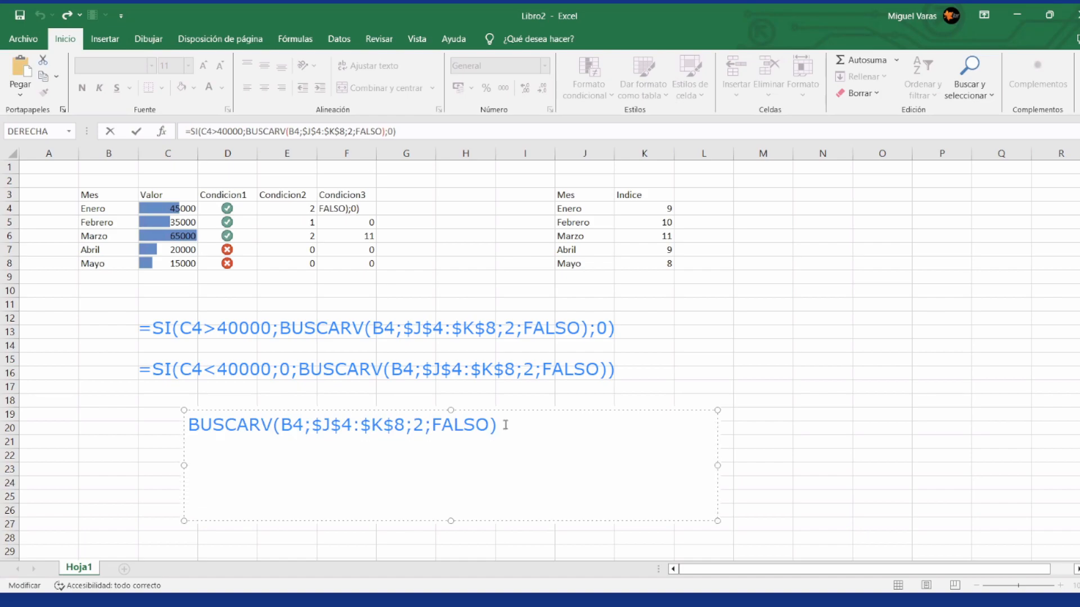
left_click(46, 181)
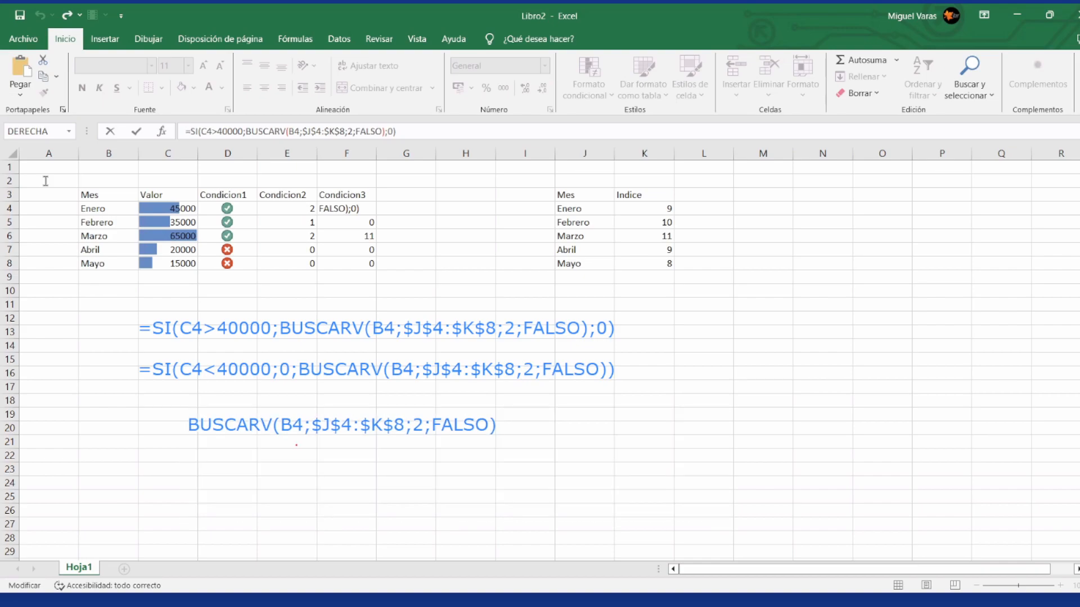
Step: Handwrite the numbers 1, 2, 3 and 4 in red beneath the four arguments of the BUSCARV annotation
left_click_drag(296, 444, 294, 461)
mouse_move(354, 447)
left_mouse_down()
mouse_move(365, 439)
mouse_move(362, 466)
mouse_move(417, 475)
left_mouse_up()
left_click_drag(458, 436, 471, 476)
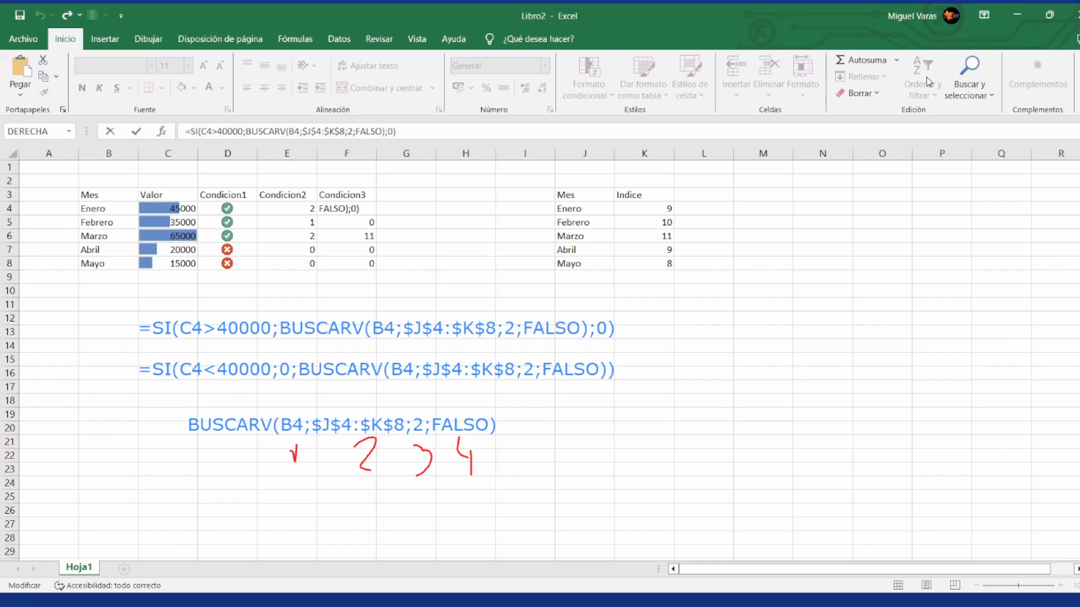
Step: Finish editing F4 and enter the header Busqueda in G3
key("Return")
left_click(388, 193)
type("Bu")
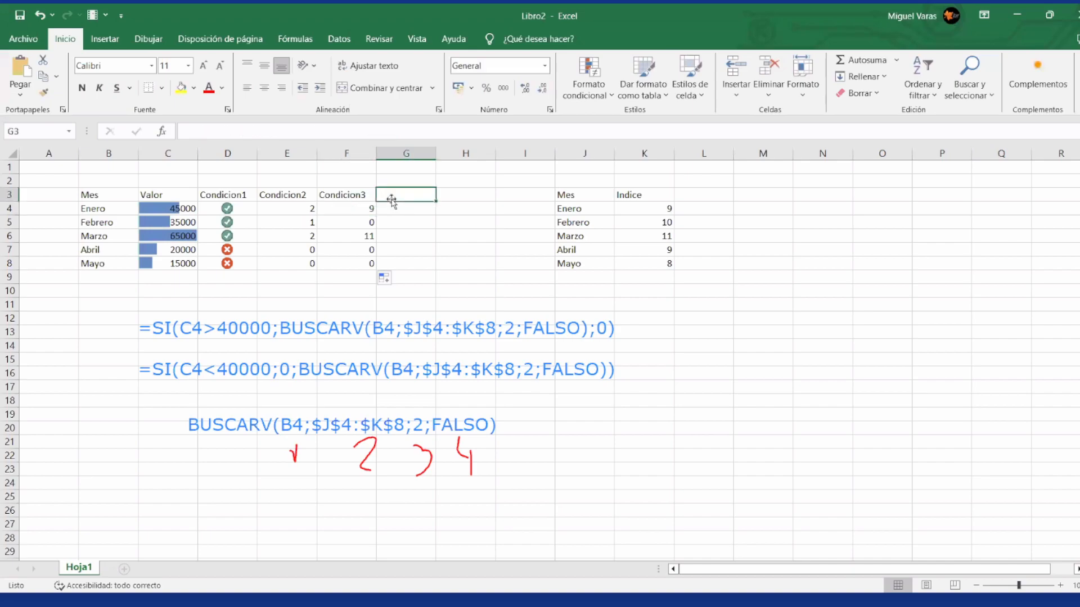
type("squeda")
key("Return")
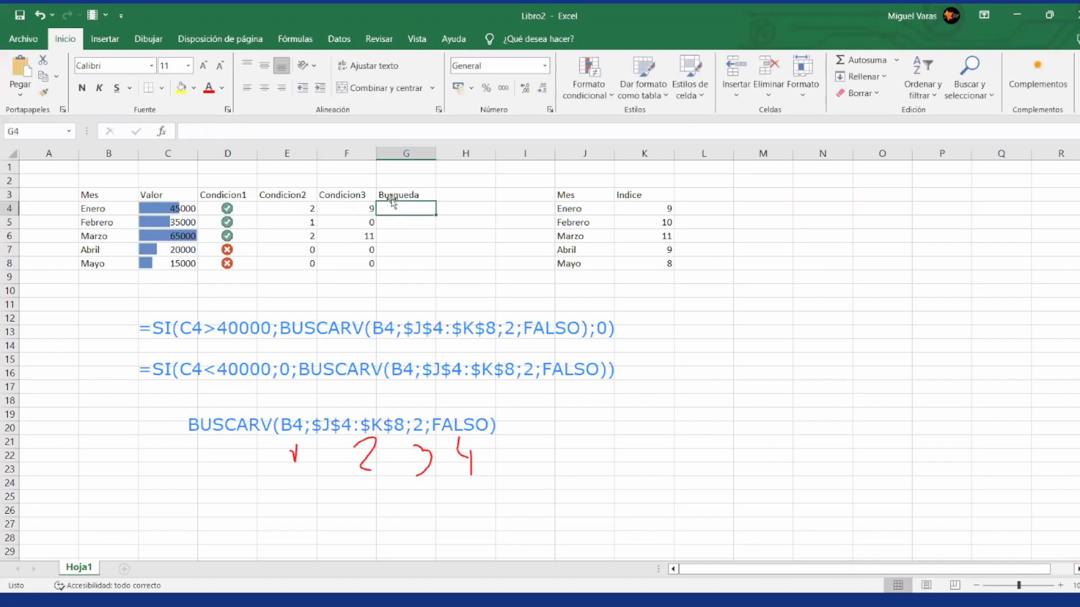
Step: Start a BUSCARV formula in G4 with B4 as the lookup value and the absolute range $J$4:$K$8 as the table
type("=")
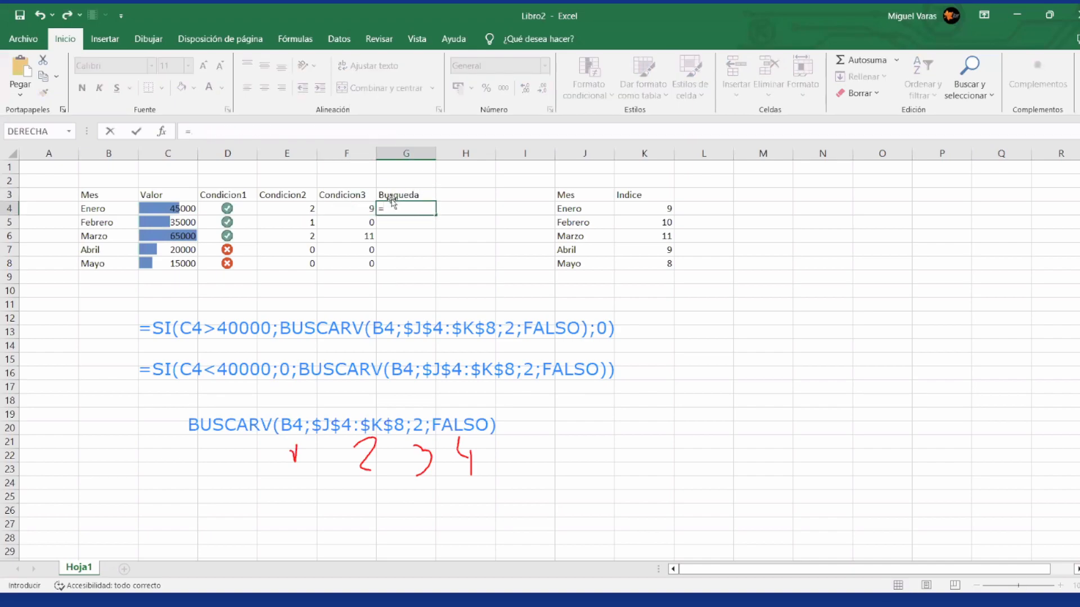
type("buscarv(")
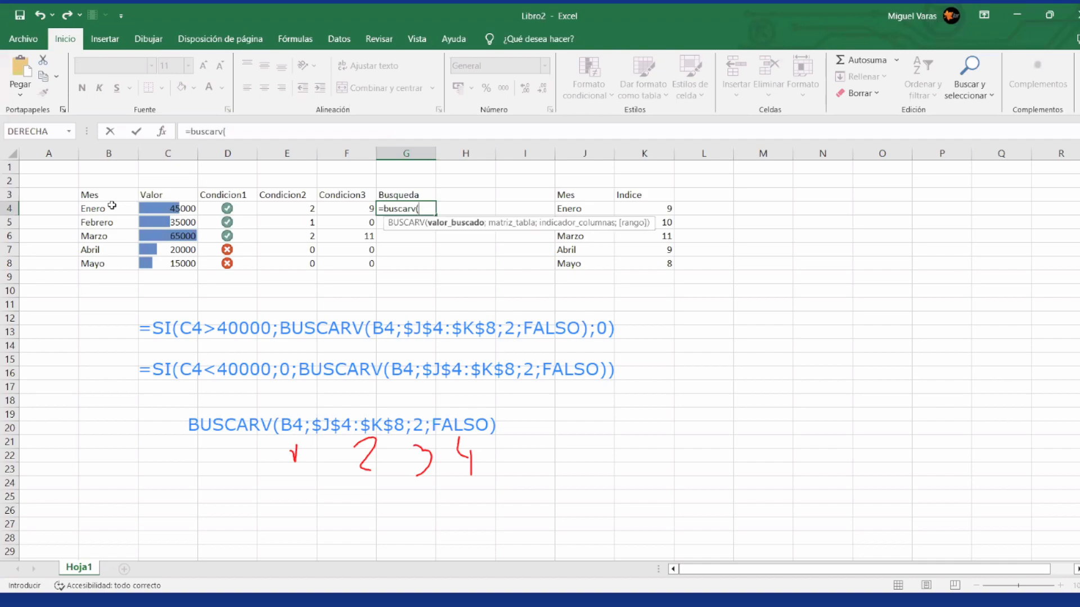
left_click(111, 208)
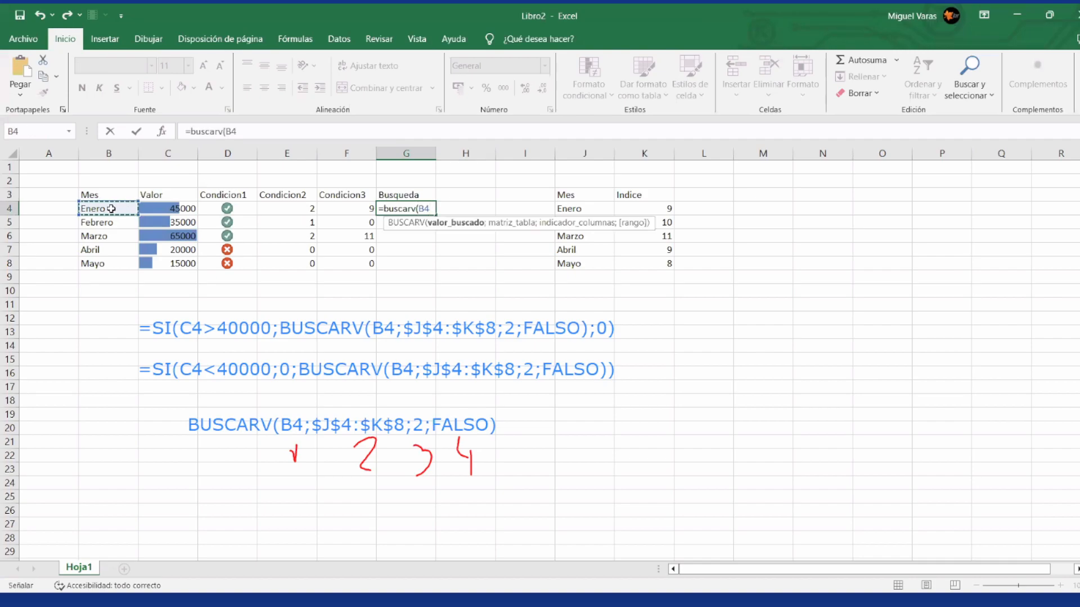
type(";")
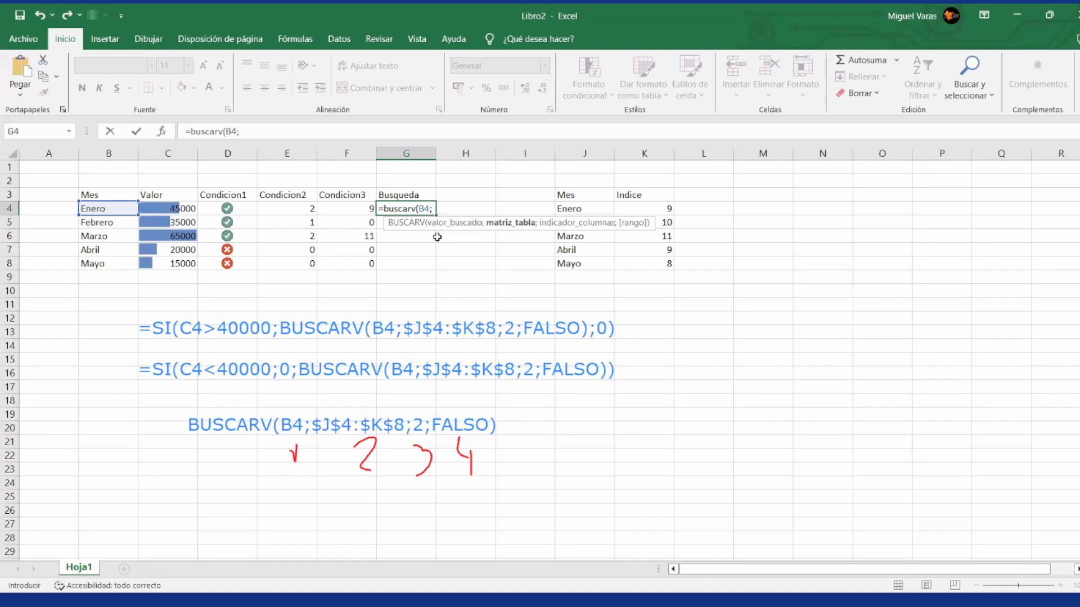
left_click_drag(593, 216, 592, 215)
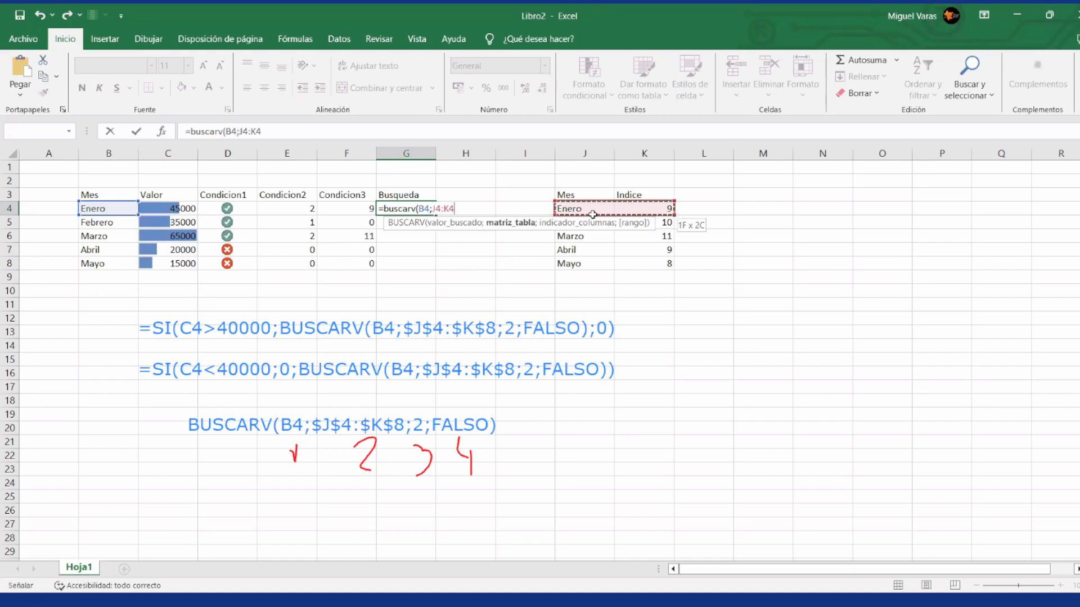
key("ctrl+shift+Down")
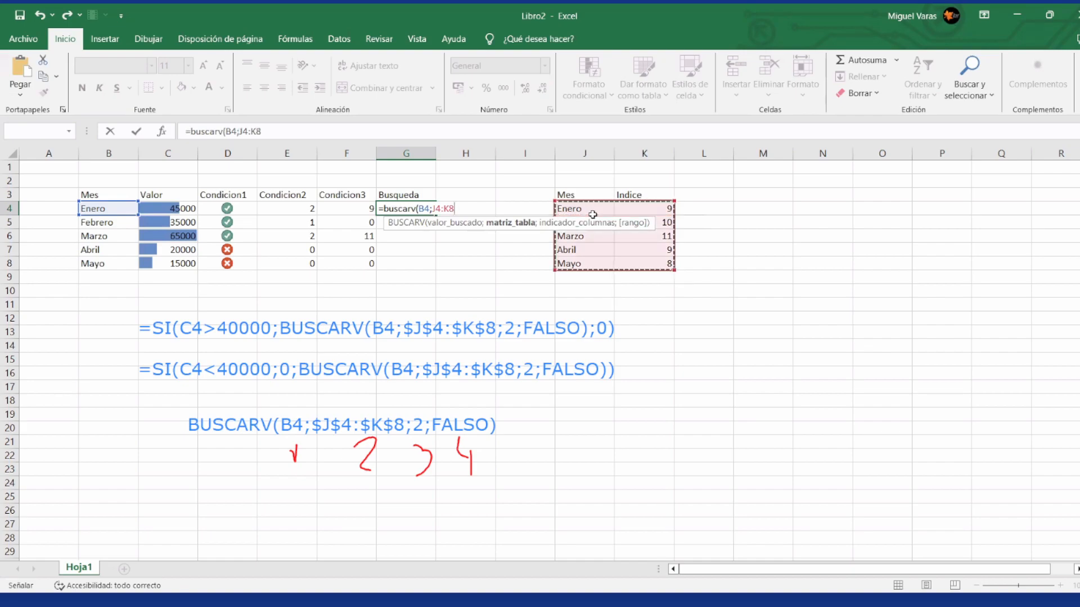
key("F4")
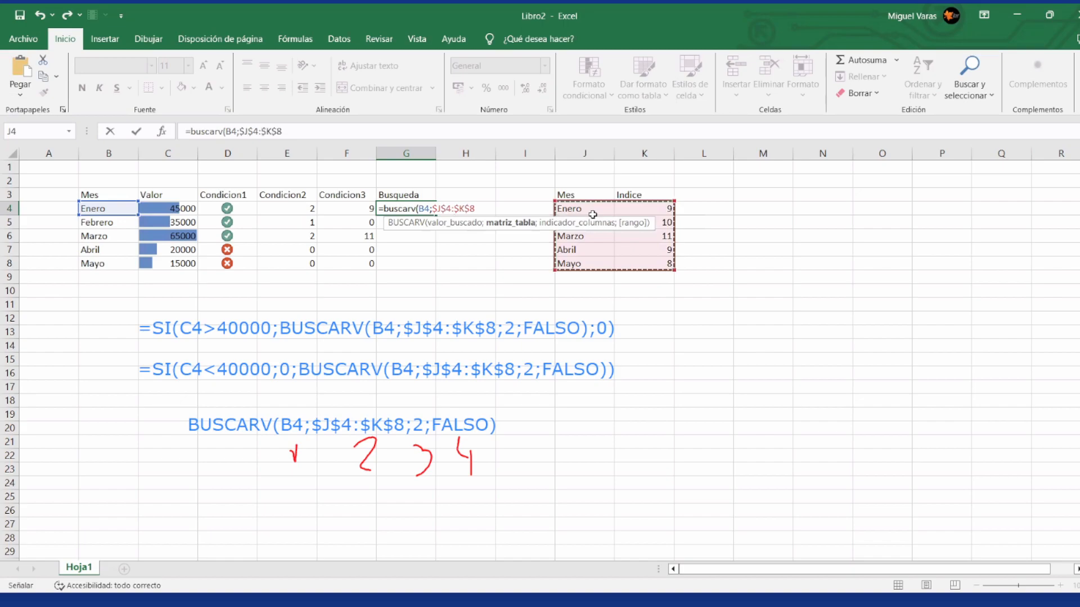
Step: Complete the G4 BUSCARV formula with column index 2 and FALSO for an exact match
type(";")
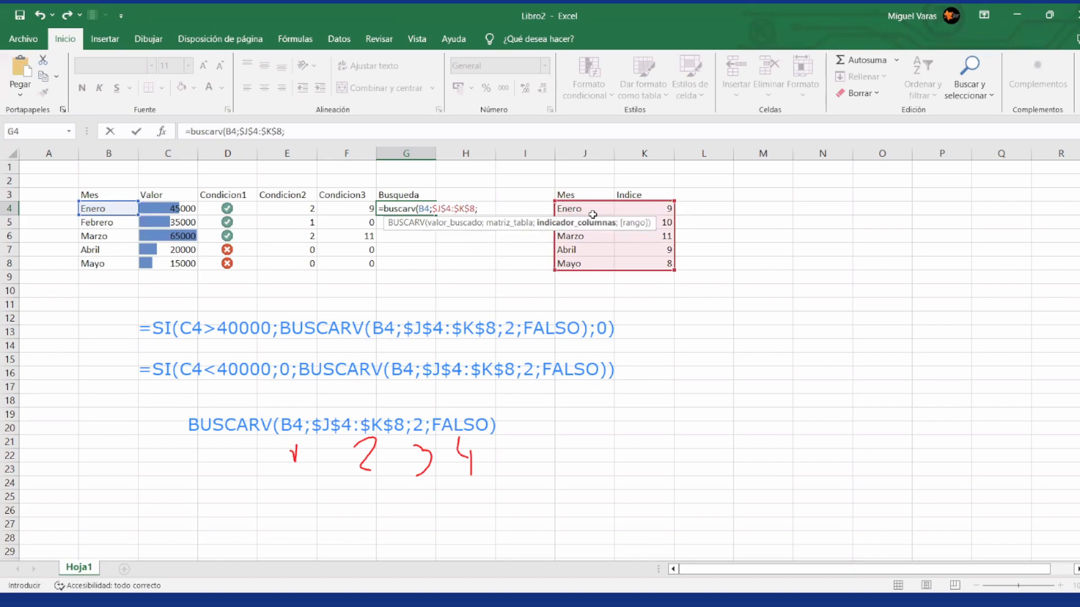
type("2")
type(";")
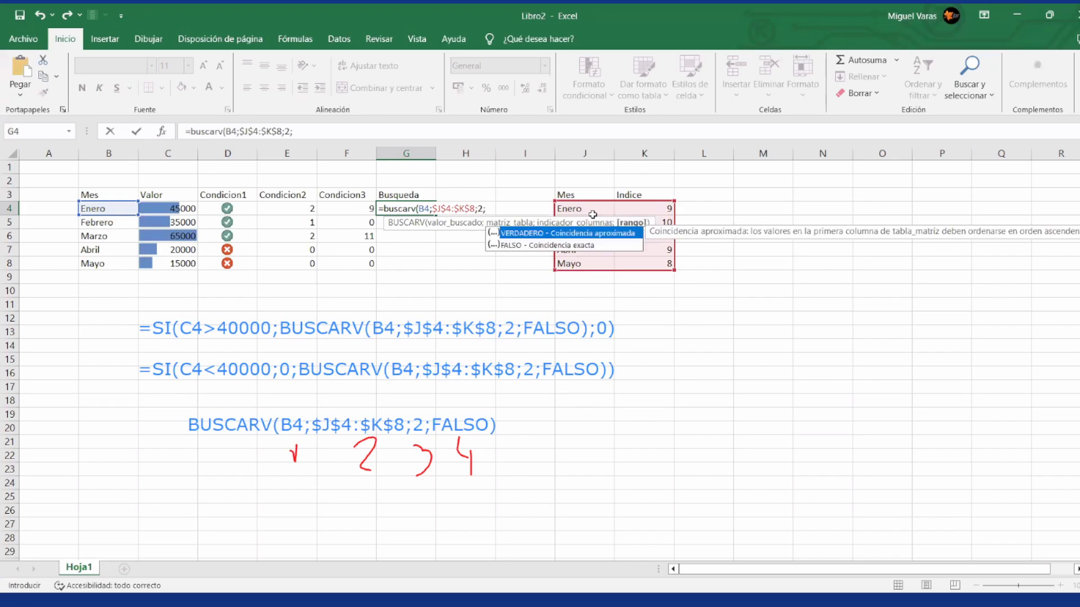
type("falso")
type(")")
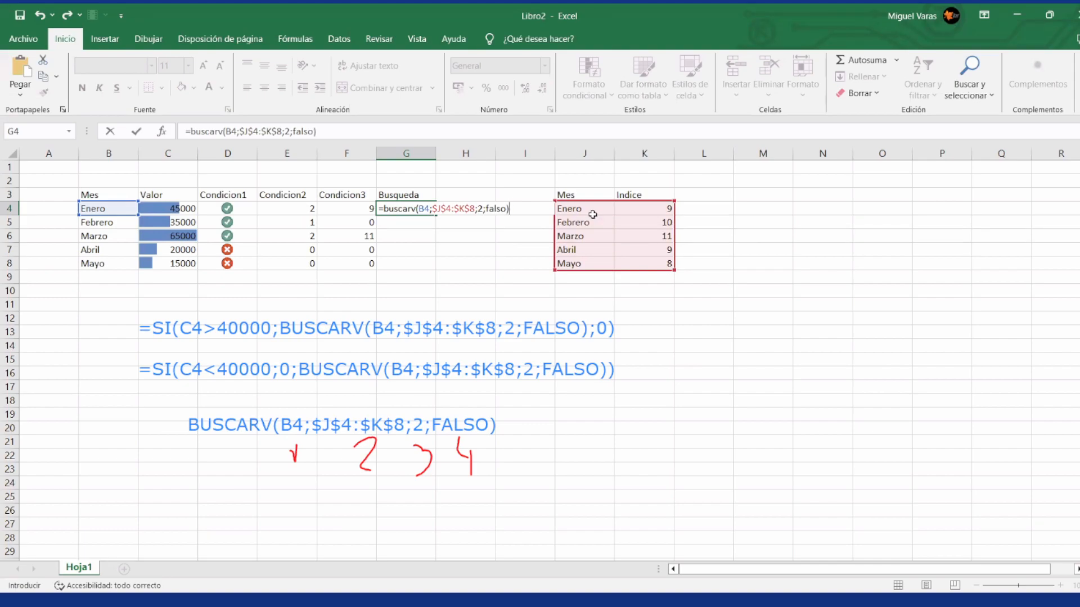
key("Return")
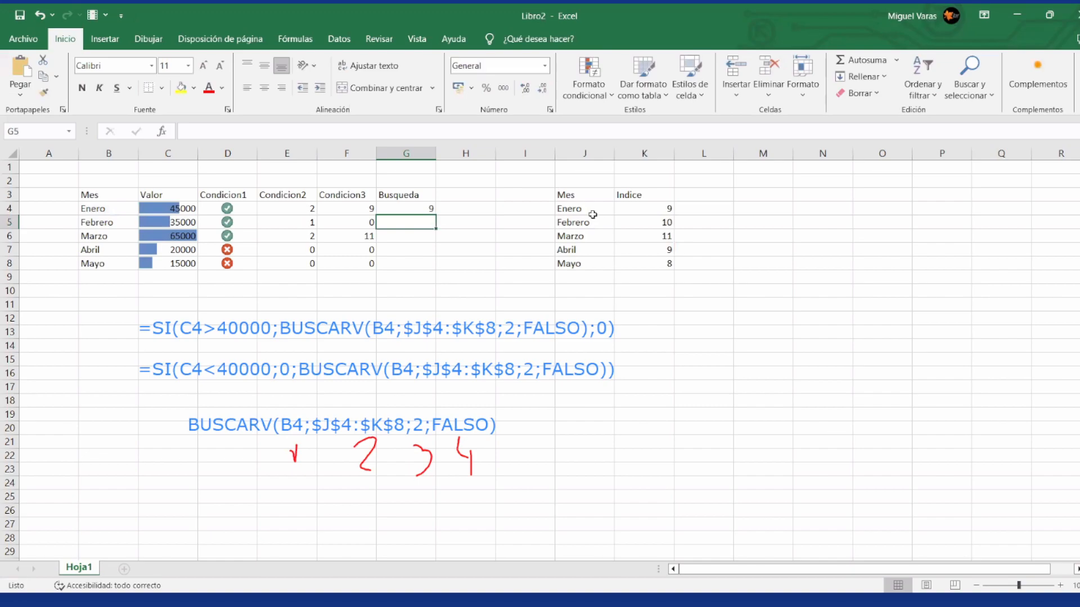
Step: Copy the BUSCARV formula from G4 into G5:G8
key("Up")
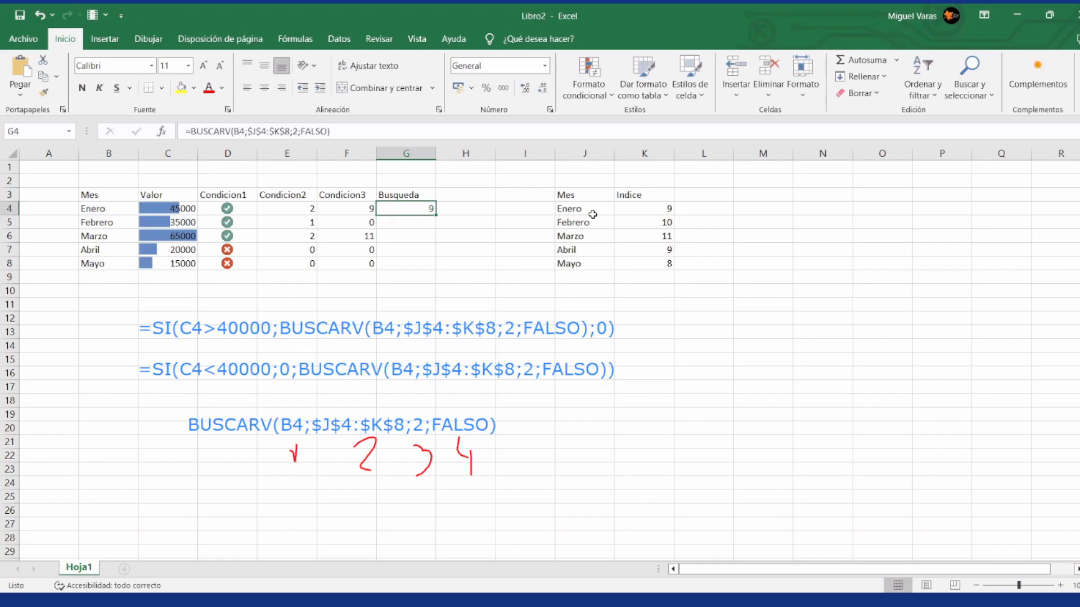
key("ctrl+c")
key("Down")
key("shift+Down")
key("shift+Down")
key("shift+Down")
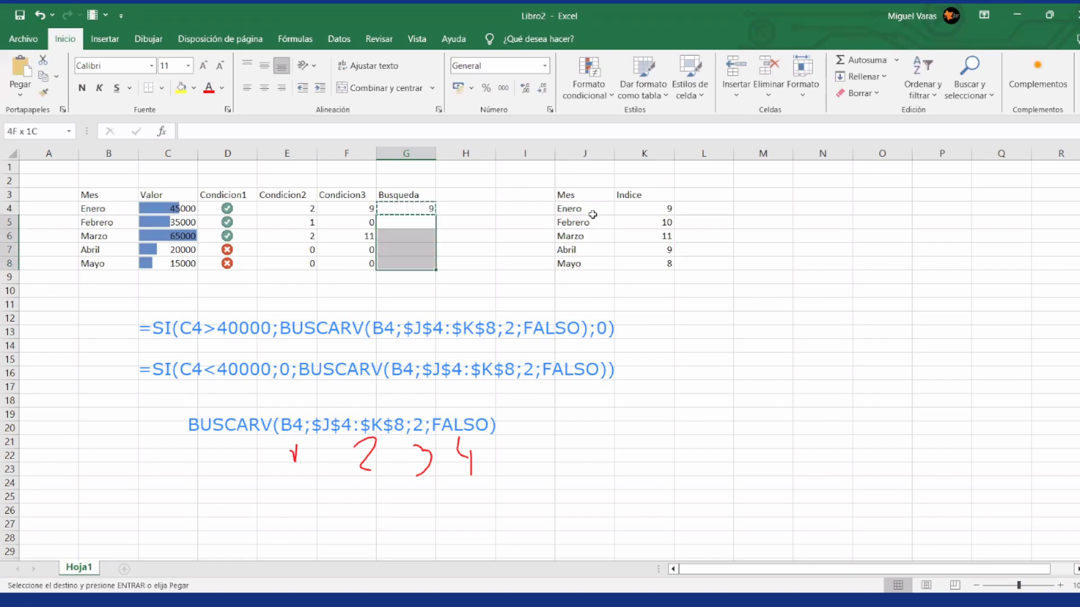
key("ctrl+v")
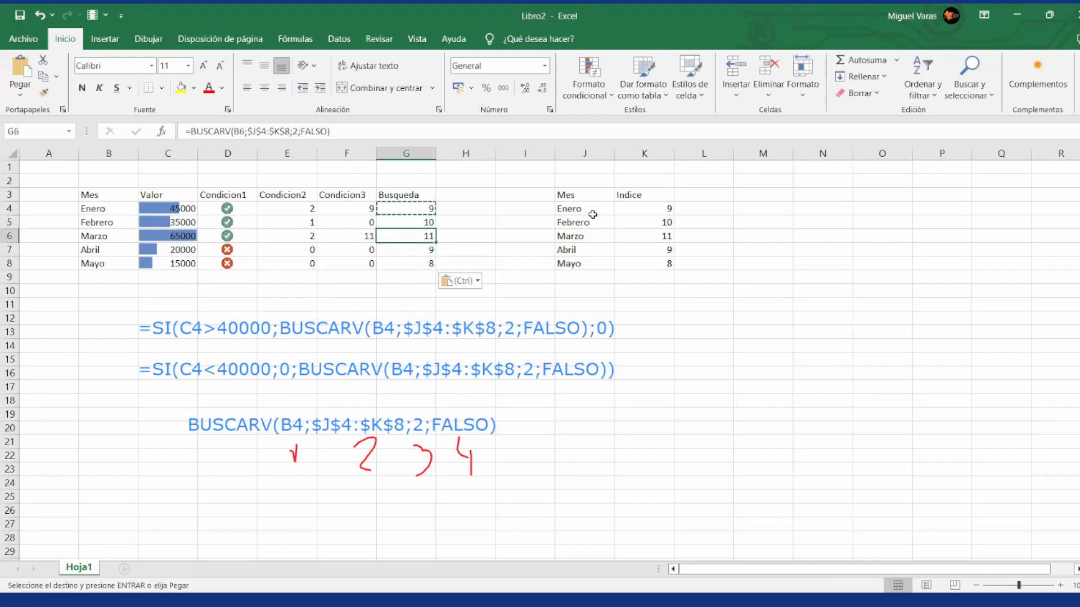
Step: Change the month in B6 to Febrero
key("Left")
key("Left")
key("Left")
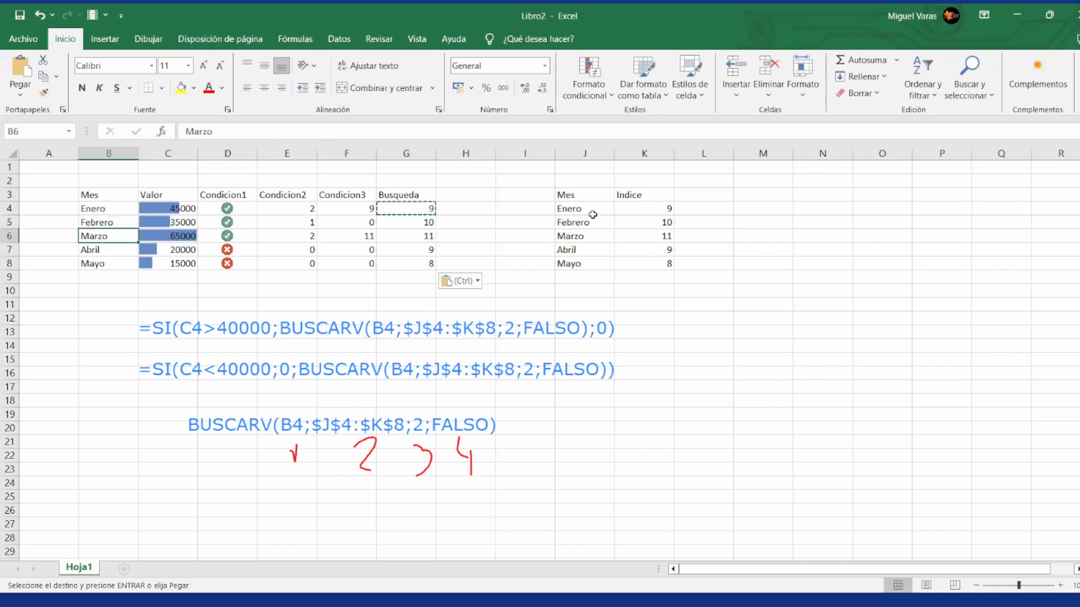
type("Febrero")
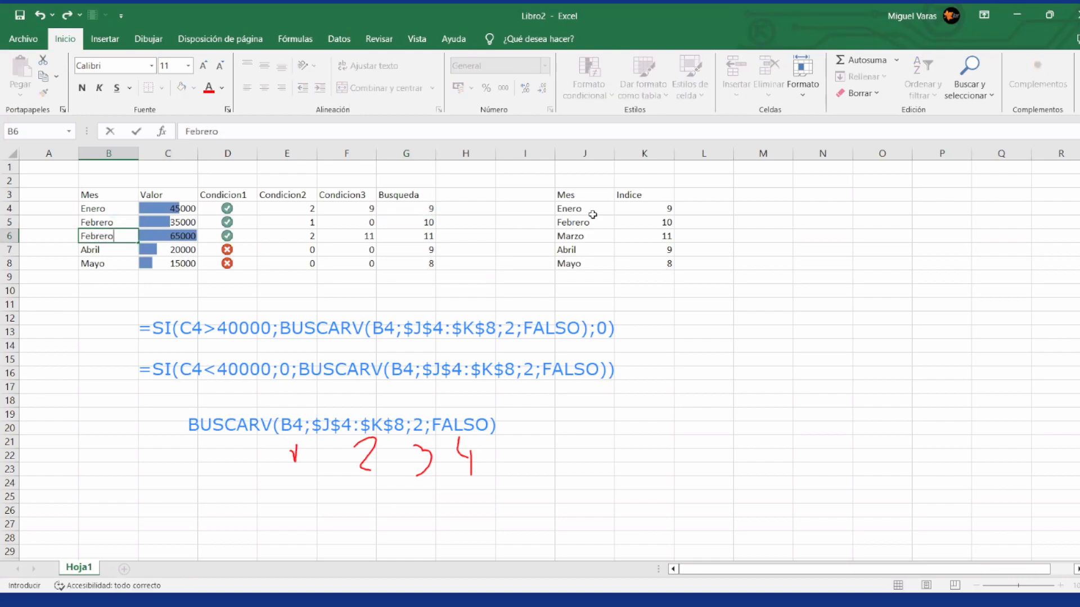
key("Right")
key("Right")
key("Right")
key("Right")
key("Right")
key("Right")
key("Right")
key("Right")
Step: Compare the Febrero entry in the lookup table with the Busqueda results in G6:G8
key("Up")
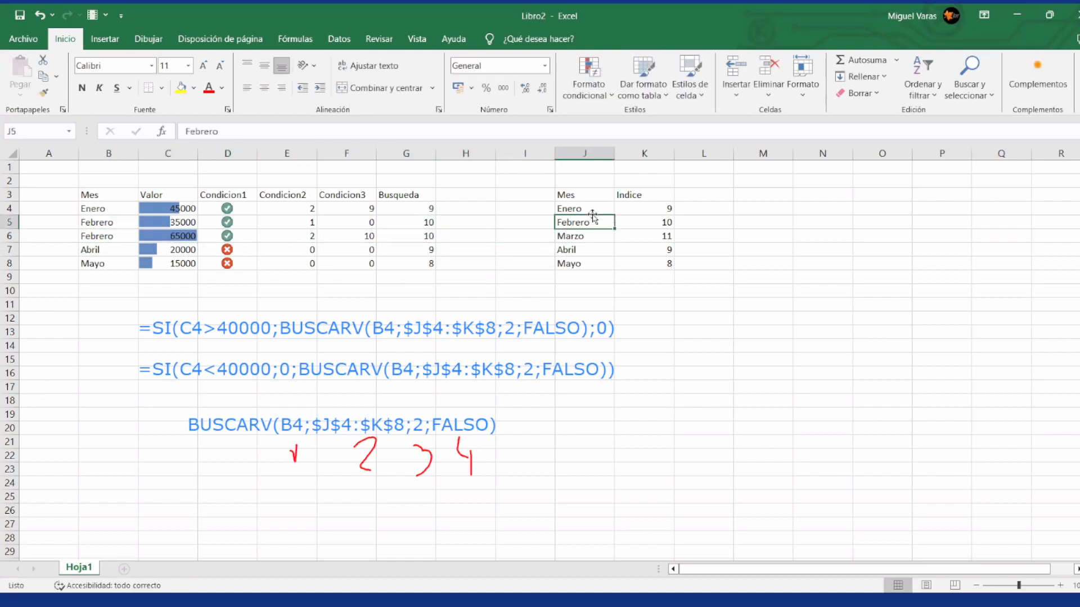
key("Left")
key("Left")
key("Left")
key("Down")
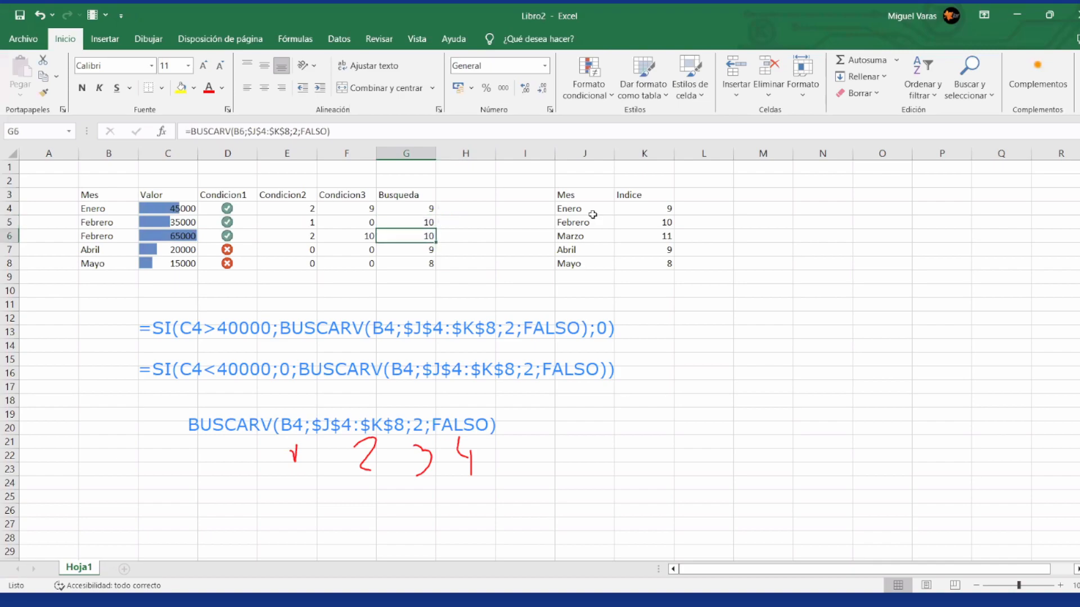
key("Down")
key("Down")
key("Down")
key("Up")
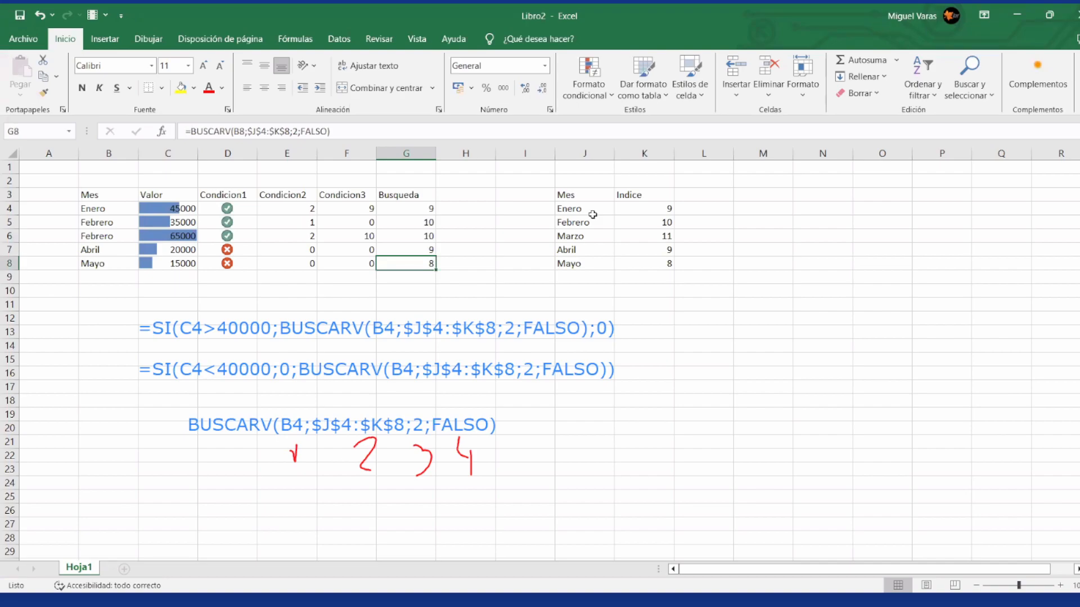
Step: Erase all the formula annotations and handwritten numbers over the sheet and return to normal cell editing
left_click(335, 311)
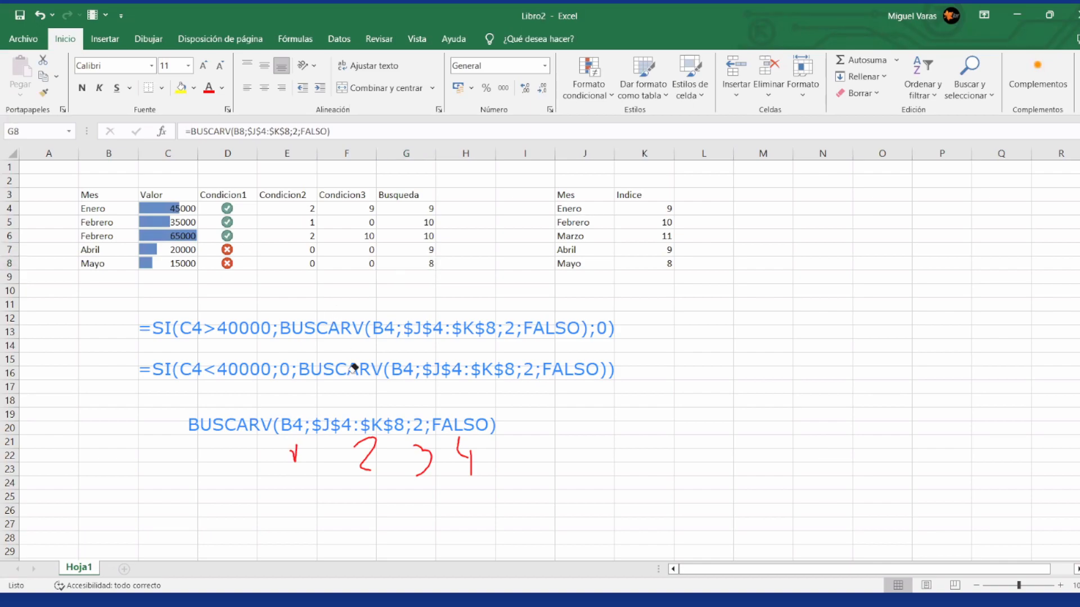
mouse_move(353, 369)
left_mouse_down()
mouse_move(302, 448)
mouse_move(318, 459)
mouse_move(289, 452)
mouse_move(482, 448)
mouse_move(297, 445)
left_mouse_up()
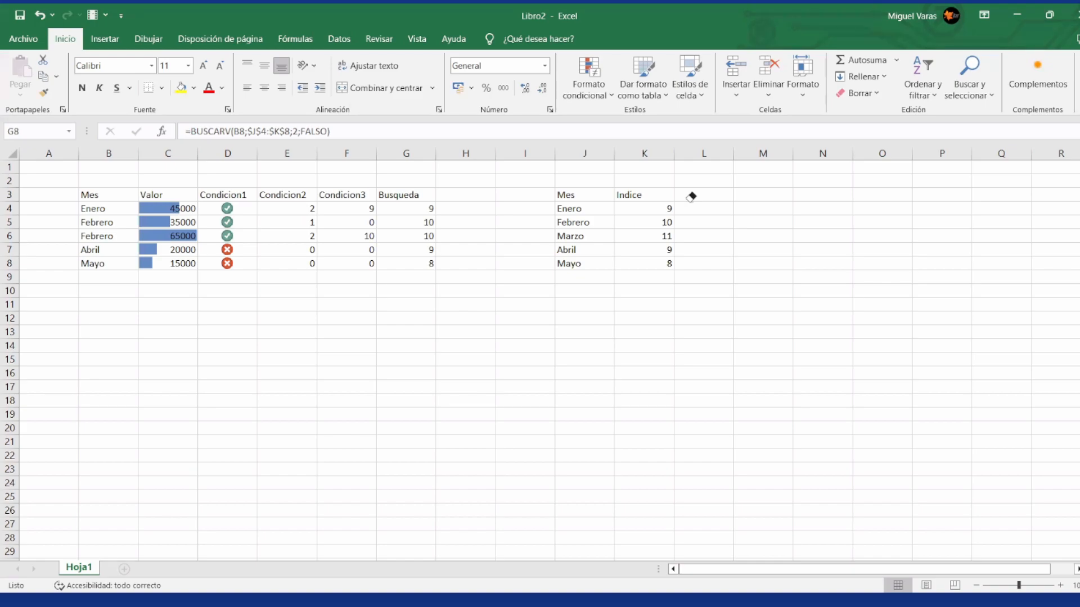
left_click(478, 204)
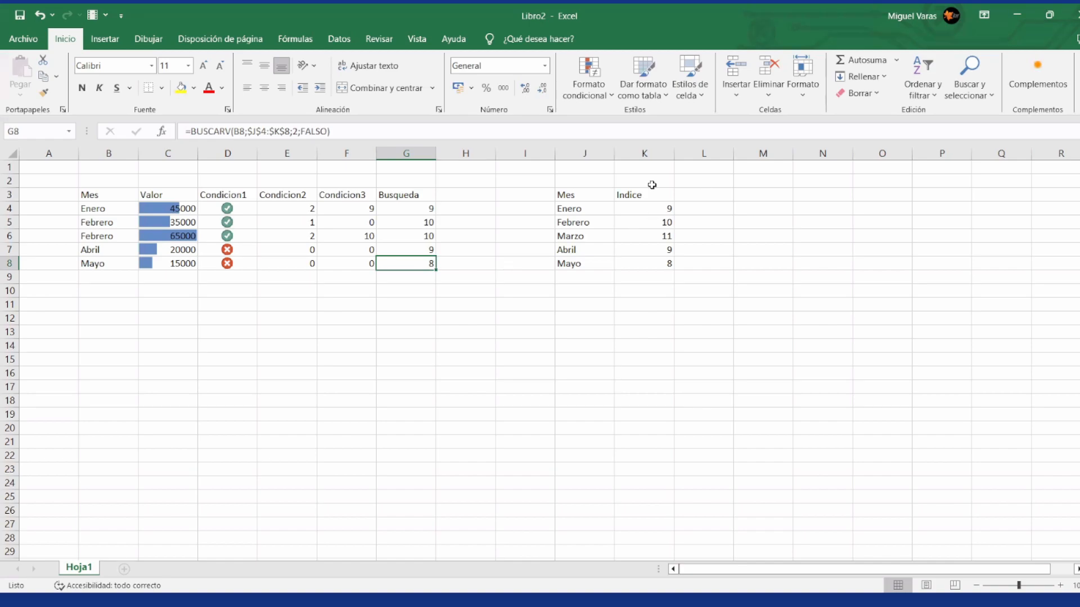
Step: Format the Mes and Indice range J3:K8 as a table with headers, using a blue banded style
left_click(593, 200)
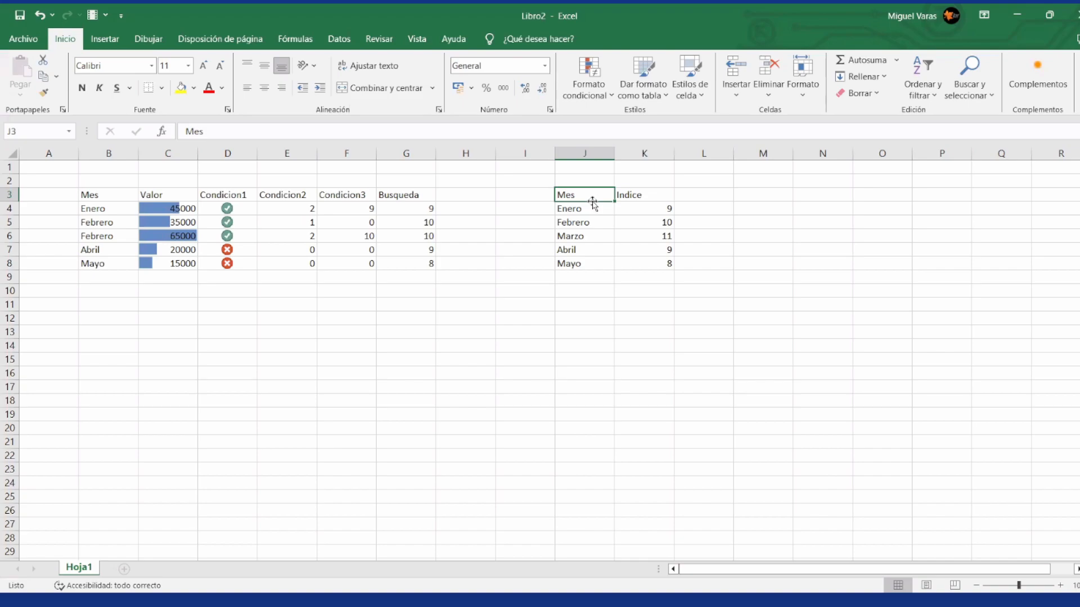
key("shift+Right")
key("shift+Down")
key("shift+Down")
key("shift+Down")
key("shift+Down")
key("shift+Down")
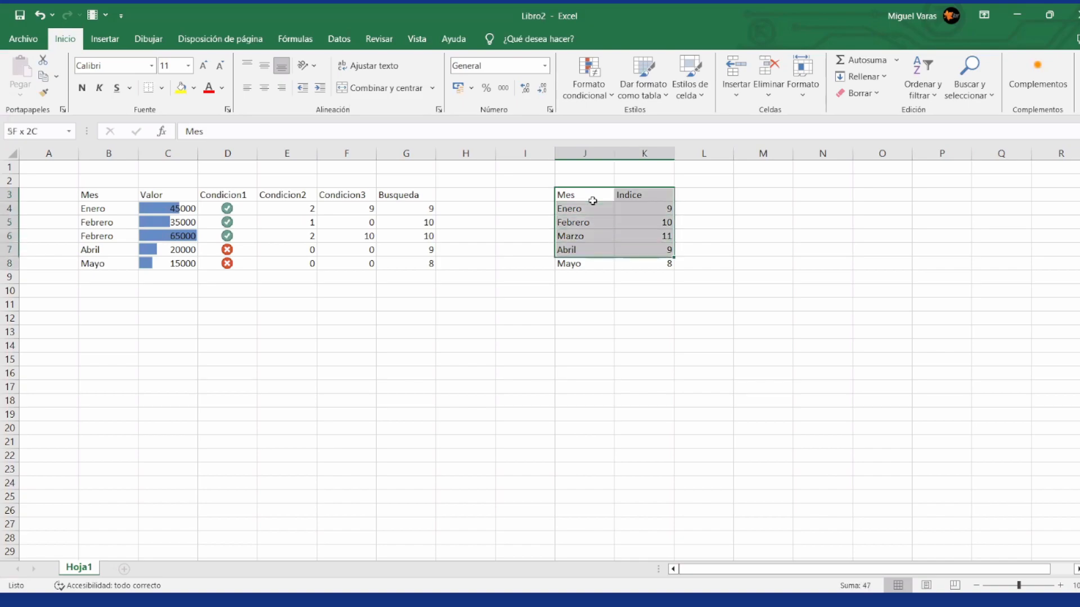
left_click(654, 98)
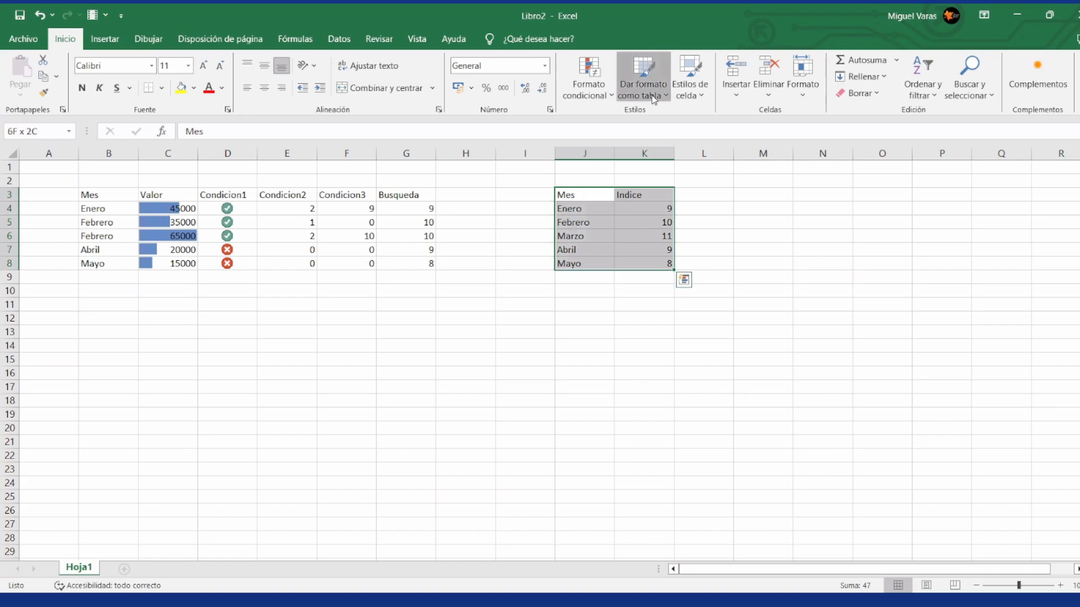
left_click(886, 308)
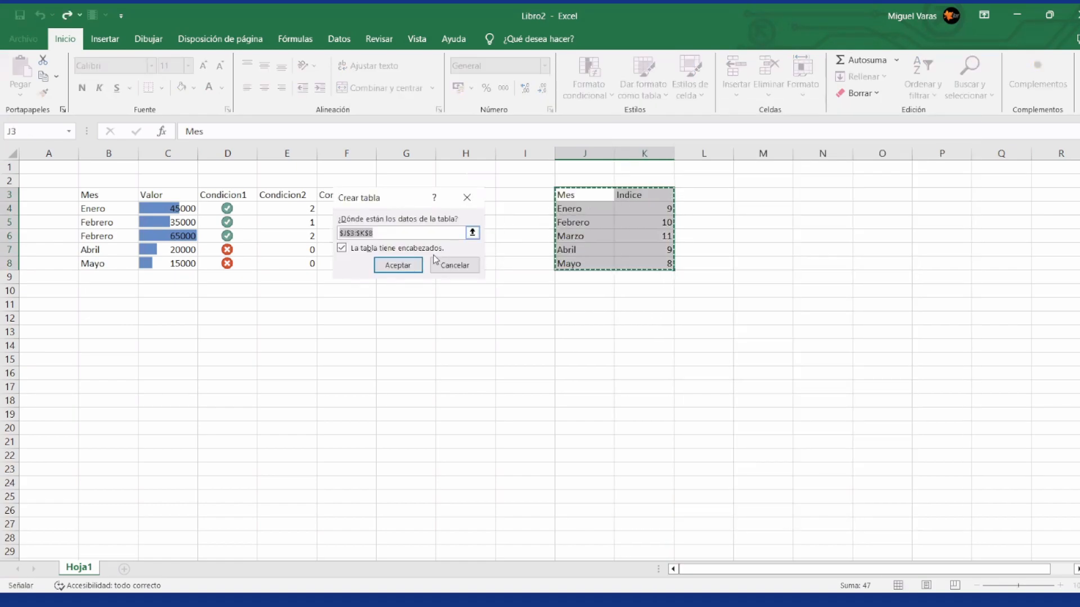
left_click(404, 265)
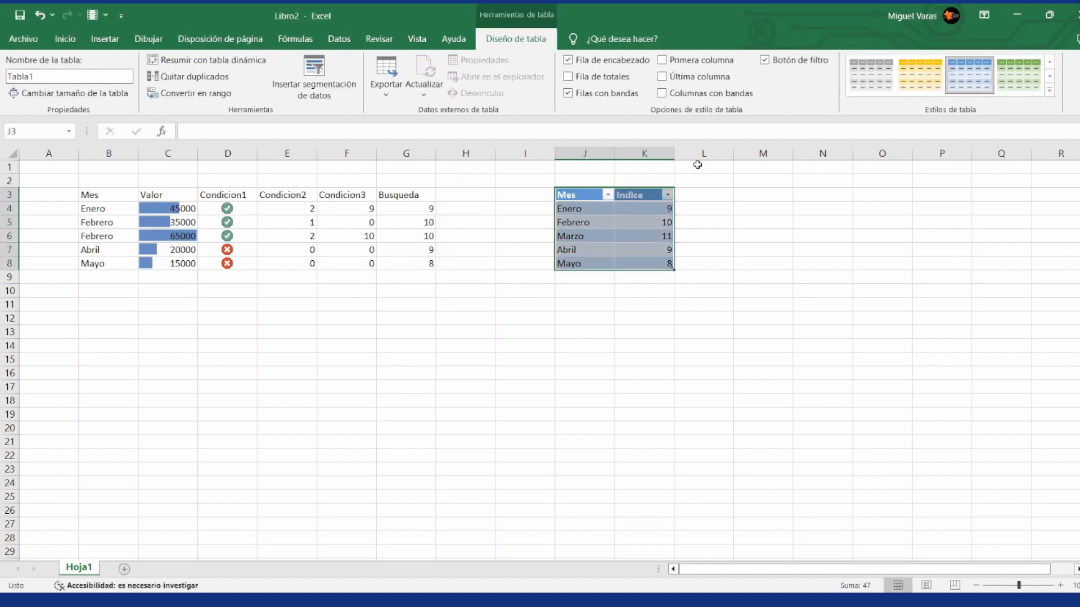
Step: Name the Mes and Indice table Indices and deselect it
left_click(35, 73)
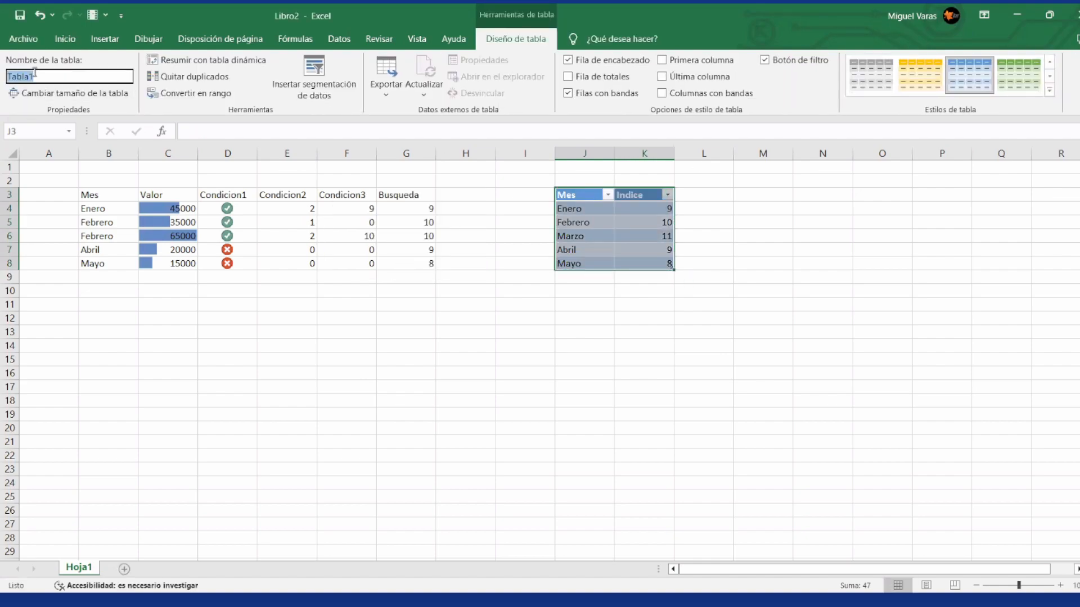
type("Indices")
key("Return")
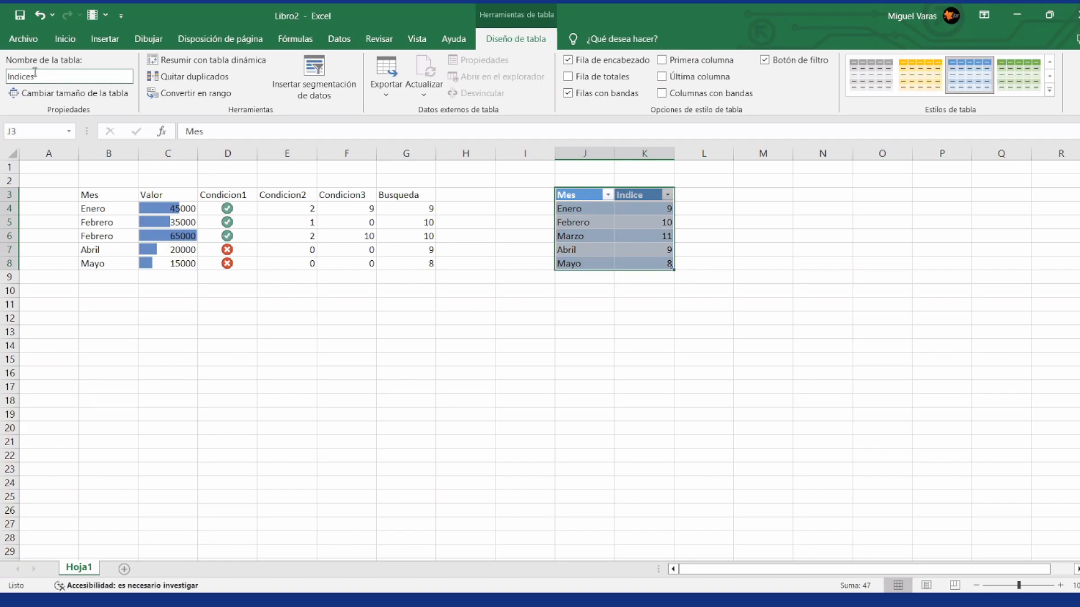
left_click(469, 328)
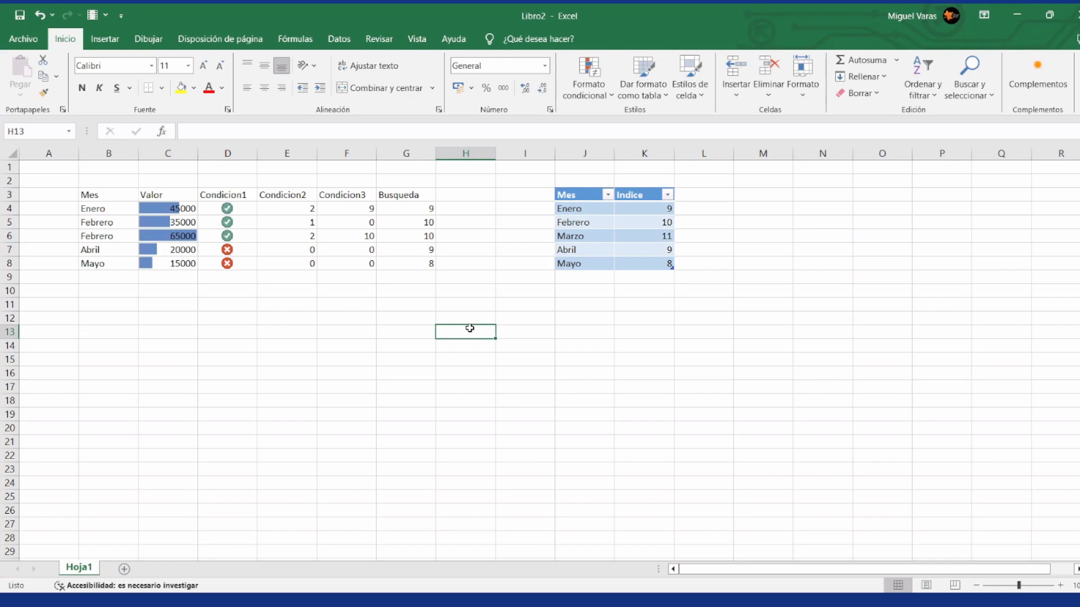
Step: Copy the Mes column B3:B8 into a new sheet, starting at B4
left_click(111, 197)
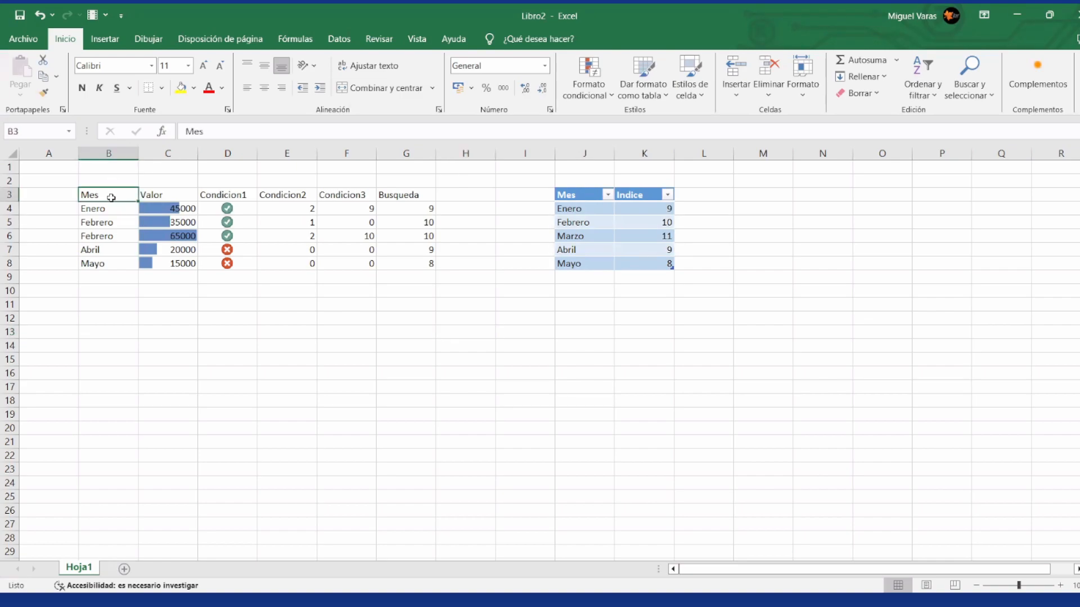
key("shift+Down")
key("shift+Down")
key("shift+Down")
key("shift+Down")
key("shift+Down")
key("ctrl+c")
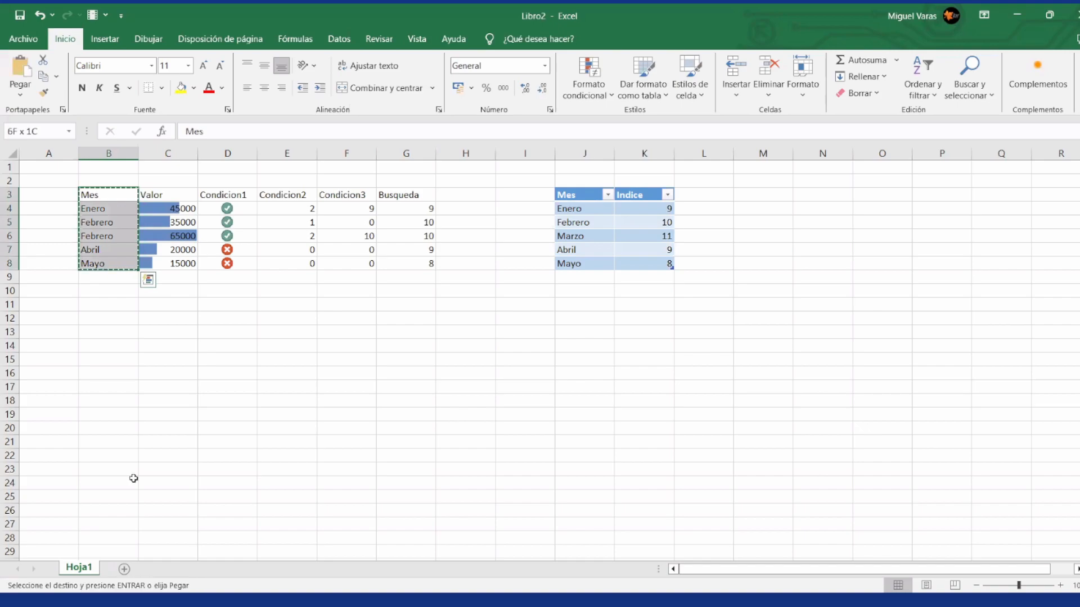
left_click(123, 570)
left_click(121, 214)
key("ctrl+v")
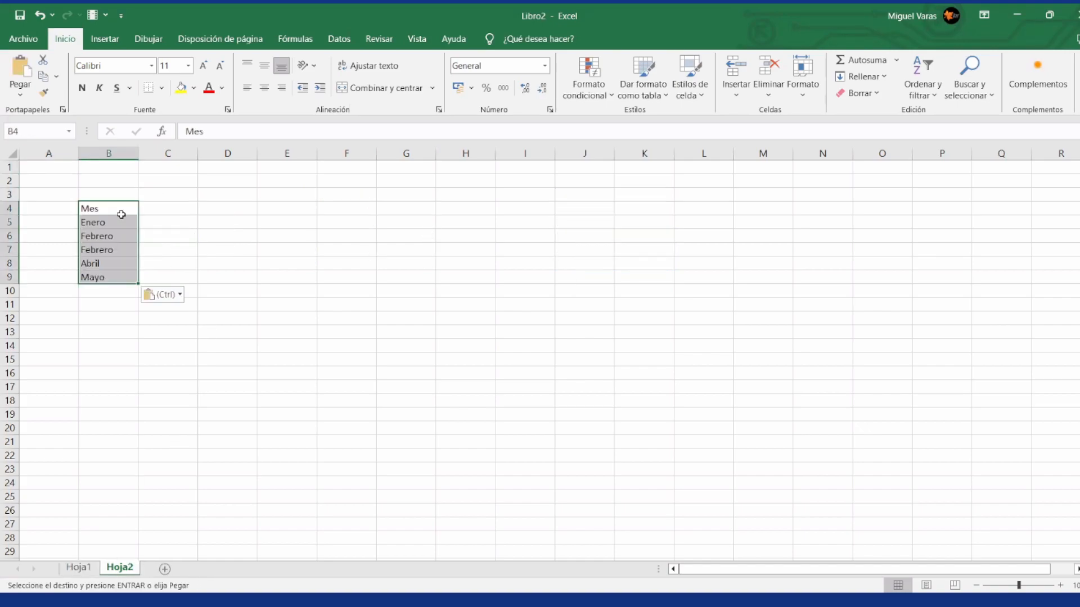
Step: Enter the header Indice in C4, beside Mes
key("Right")
type("Indice")
key("Return")
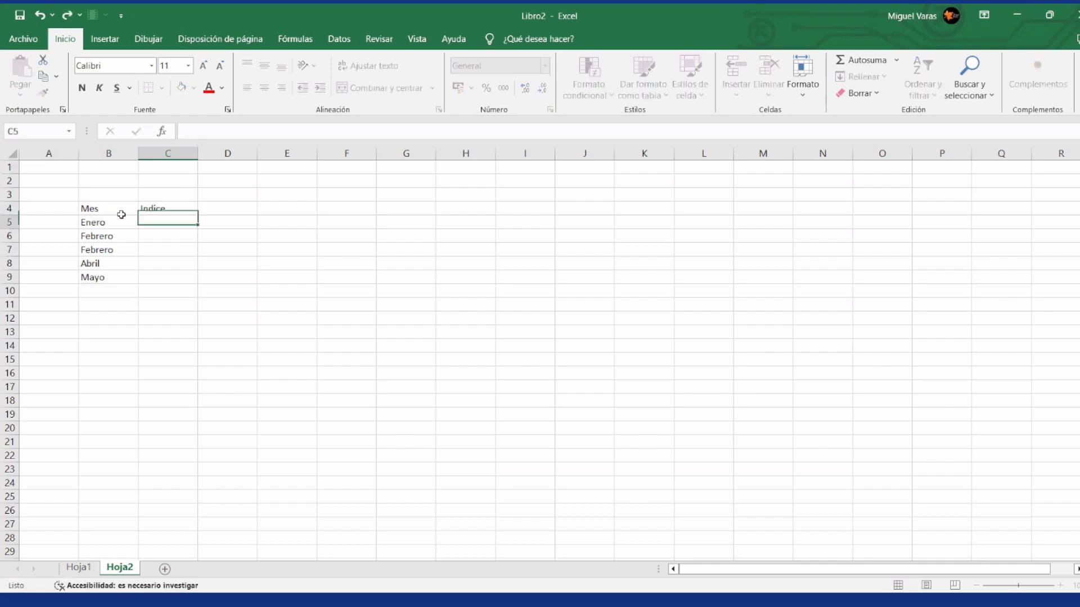
type("=")
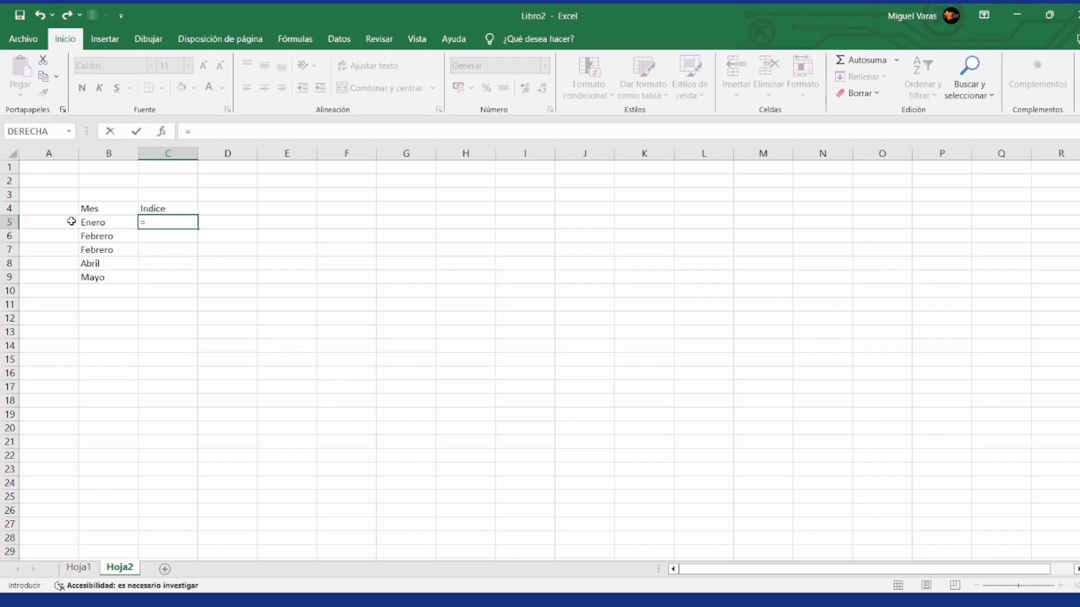
type("buscarv(")
left_click(94, 222)
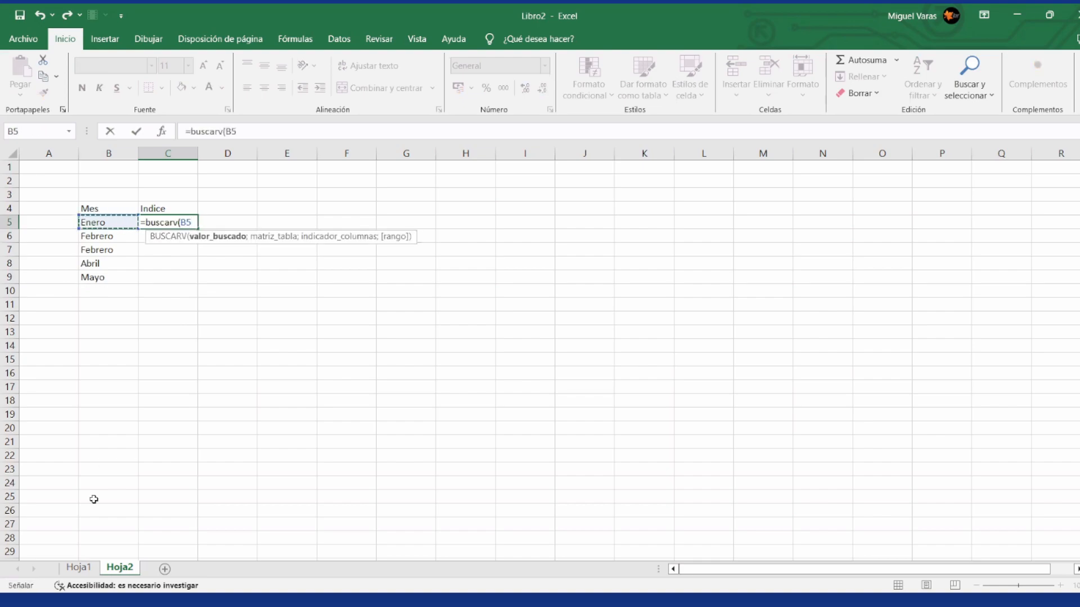
left_click(79, 567)
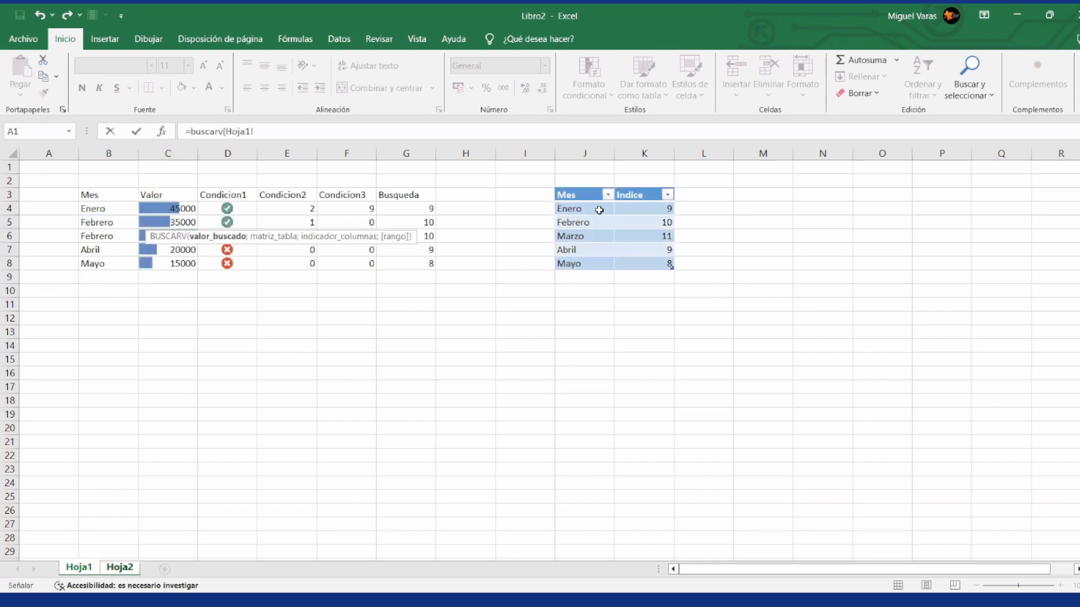
left_click_drag(598, 210, 653, 210)
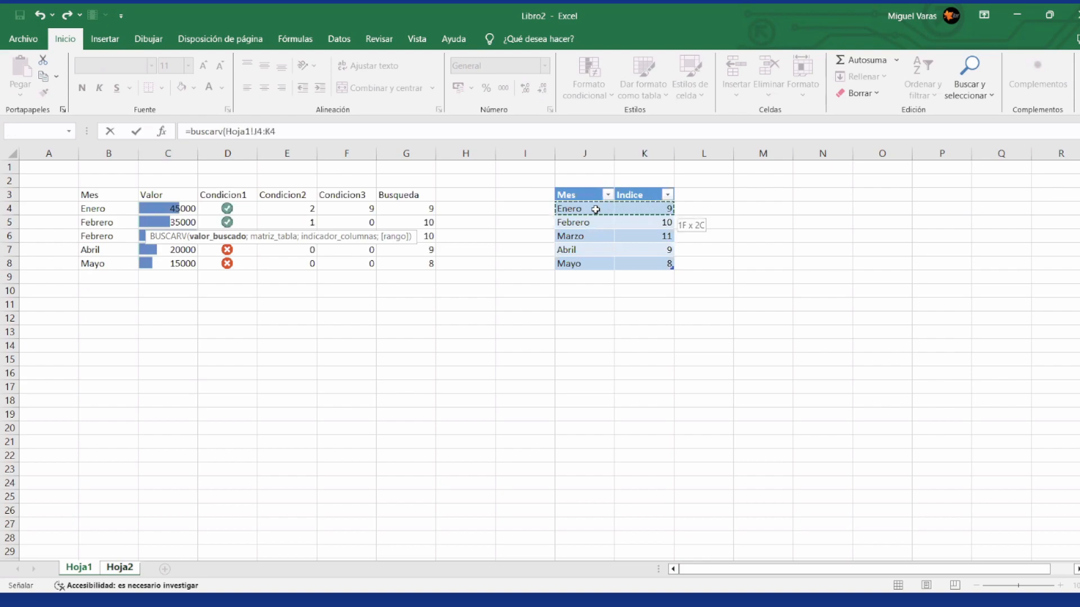
key("ctrl+shift+Down")
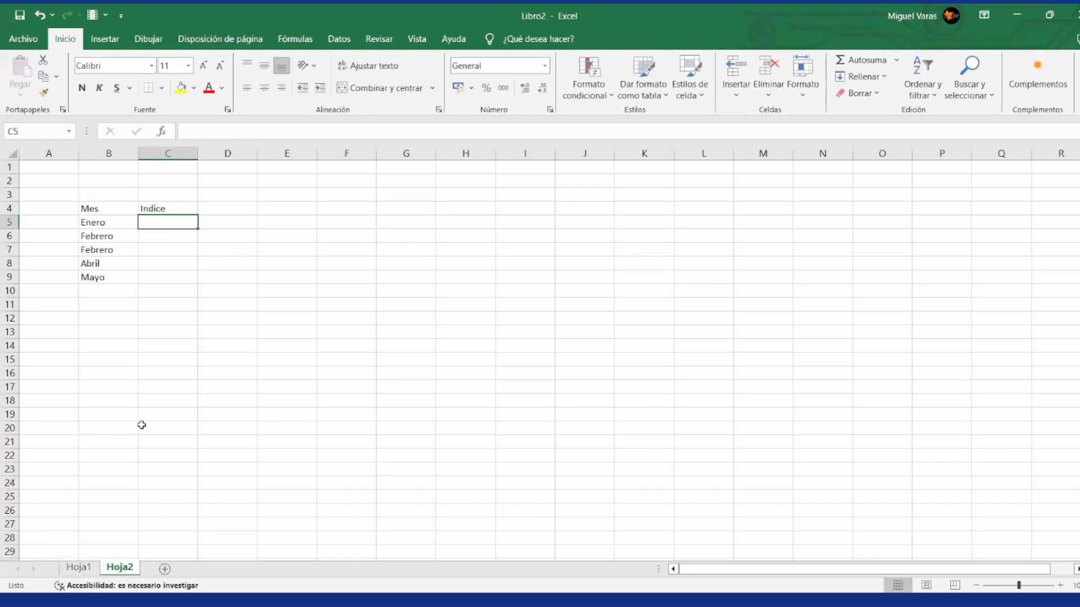
Step: In C5 of Hoja2, enter =BUSCARV(B5;Indices;2;FALSO), picking the data rows of the Indices table on Hoja1 as the lookup range
type("=buscarv(")
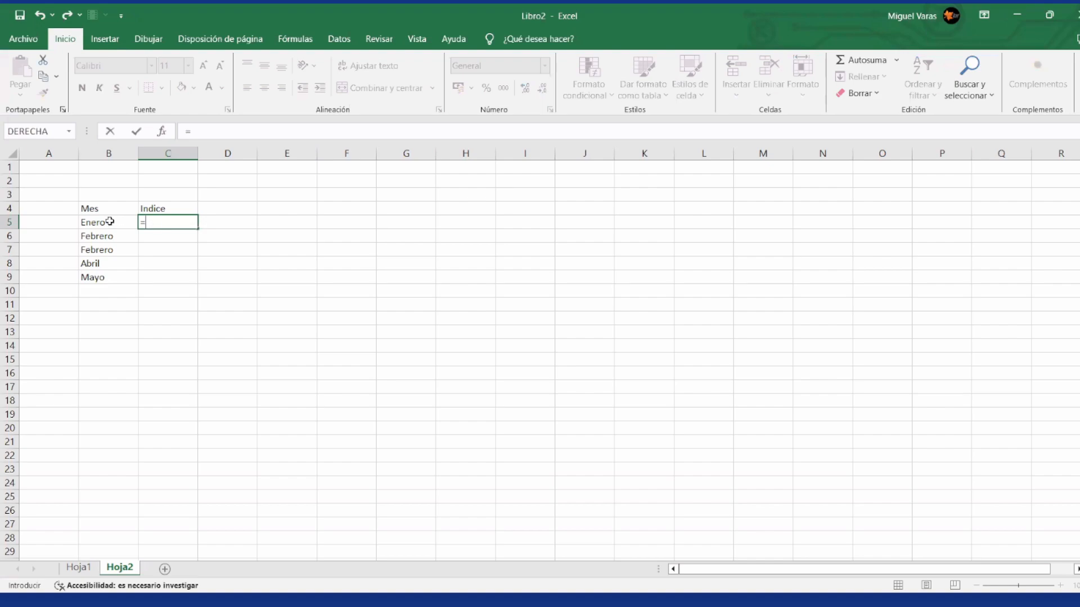
left_click(109, 222)
type(";")
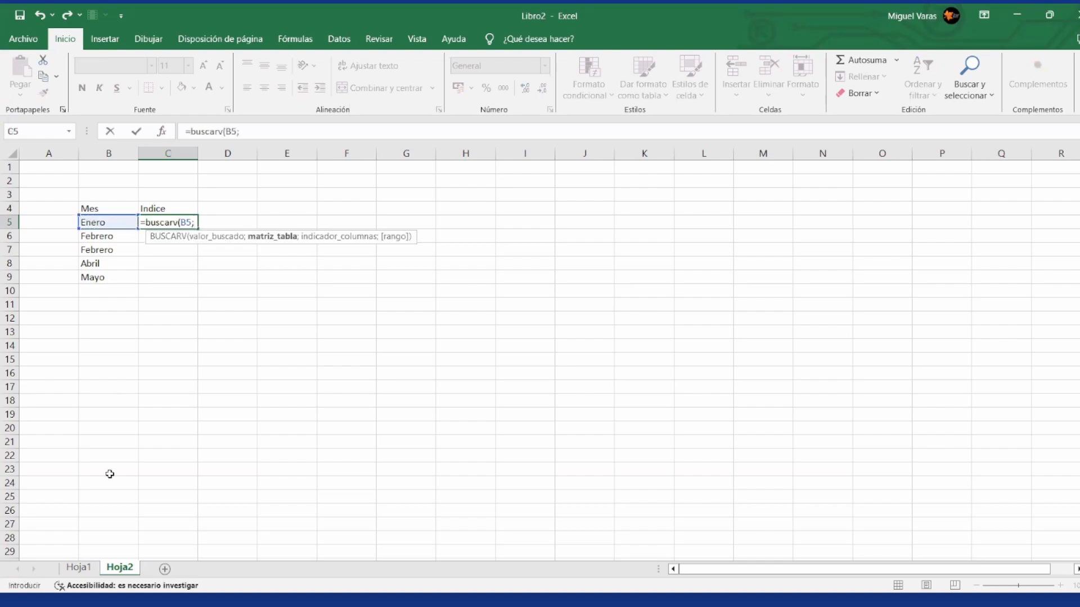
left_click(87, 569)
key("Down")
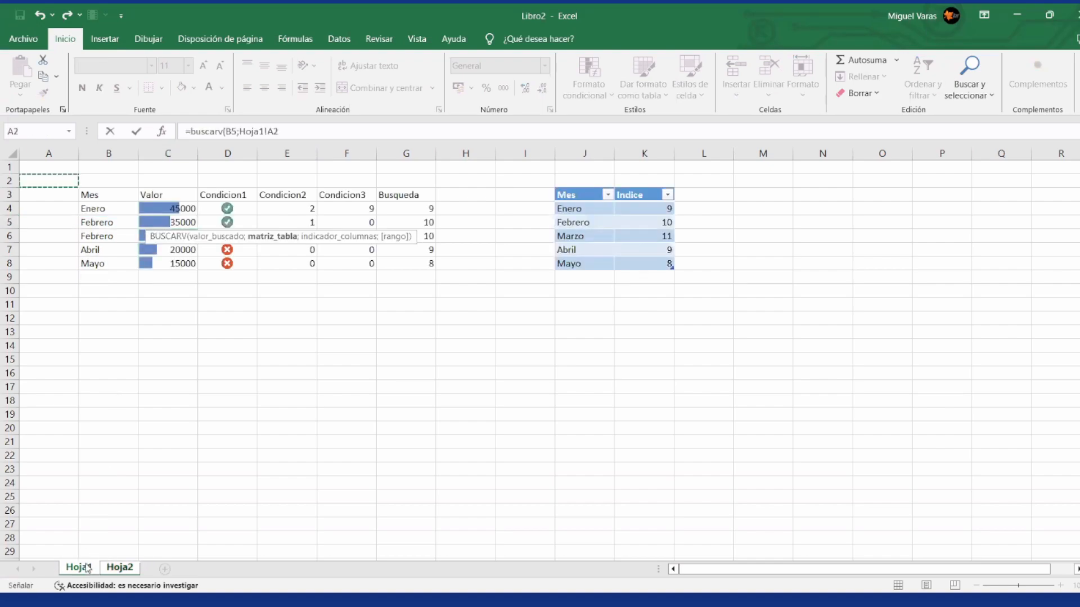
key("Right")
key("Right")
key("Right")
key("Right")
key("Right")
key("Right")
key("Right")
key("Right")
key("Down")
key("Down")
key("Right")
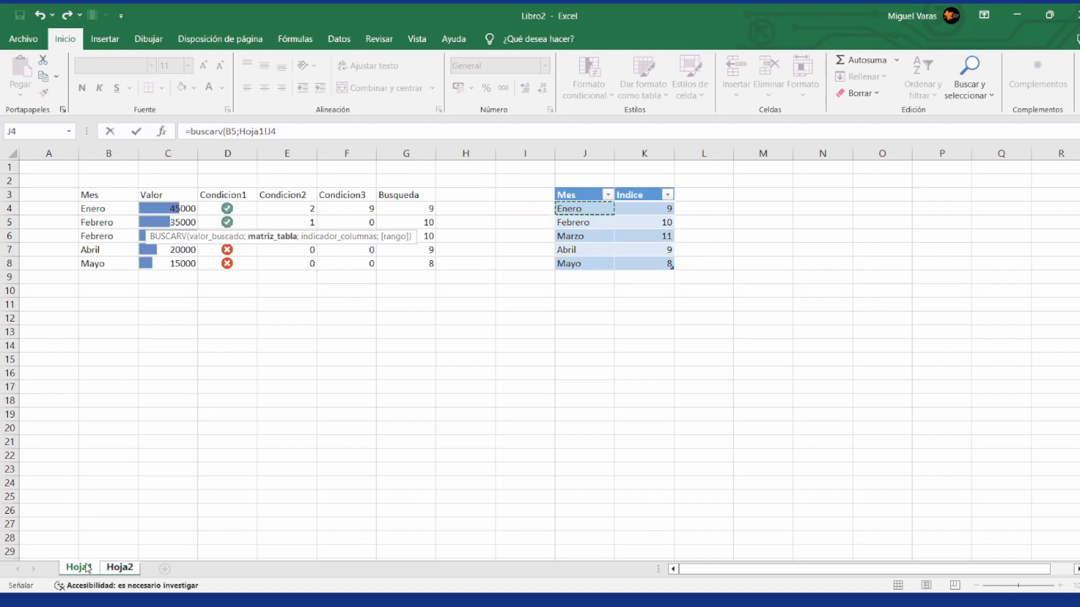
key("shift+Right")
key("shift+Down")
key("shift+Down")
key("shift+Down")
key("shift+Down")
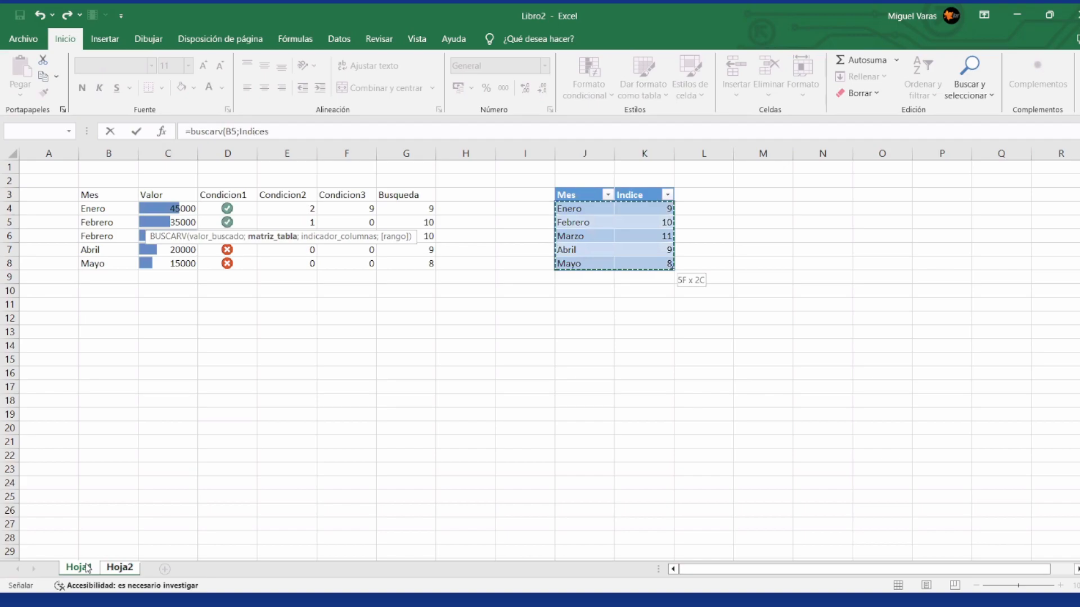
type(";")
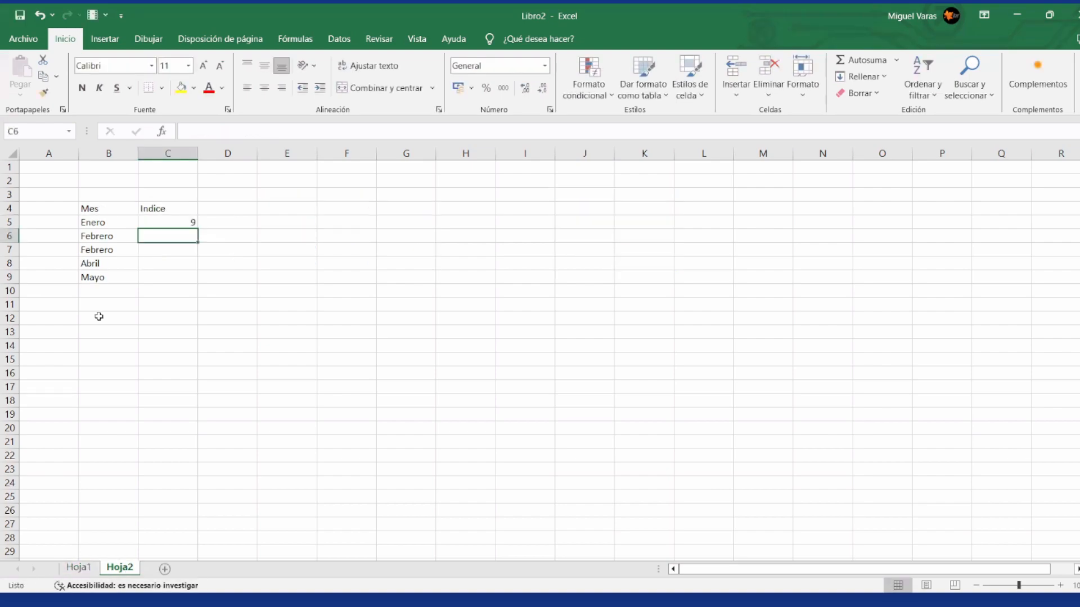
Step: Examine the Indices table argument inside the BUSCARV formula in C5, leaving the formula as it is
left_click(182, 224)
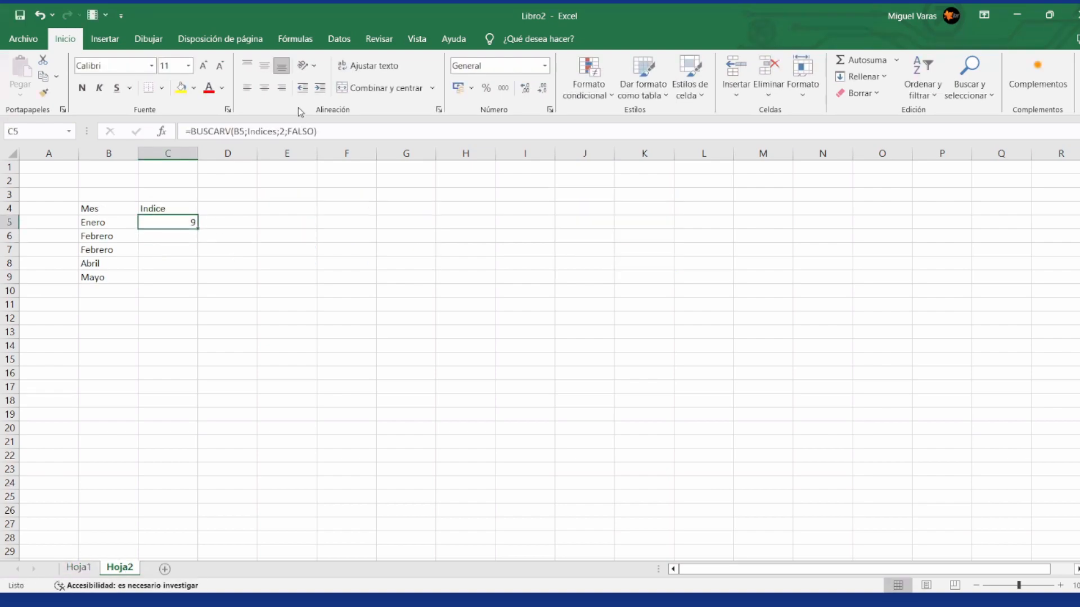
key("F2")
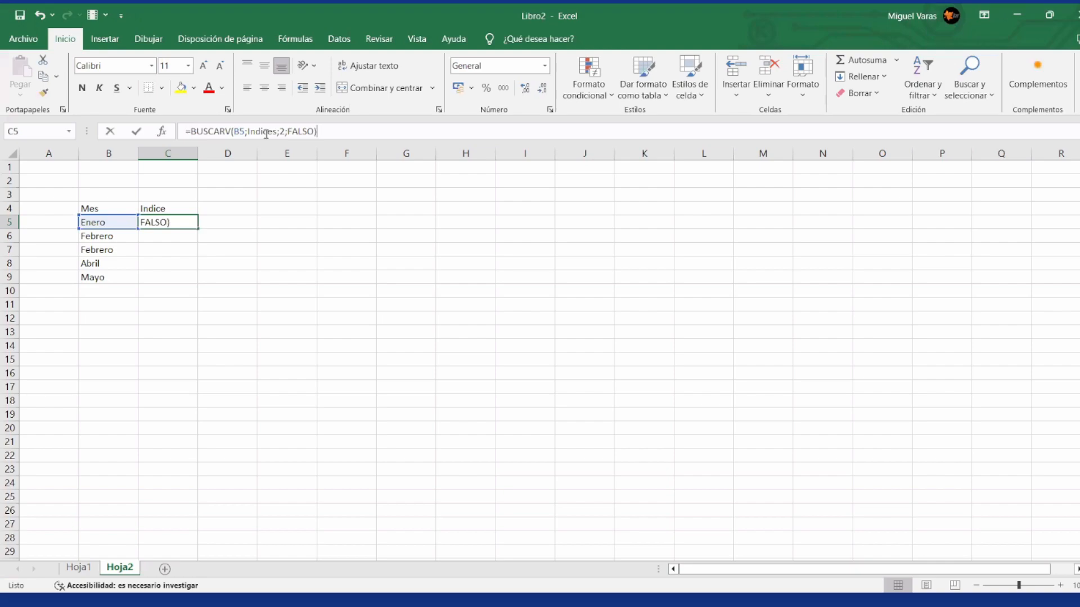
left_click(266, 134)
key("Right")
key("Right")
key("shift+Left")
key("shift+Left")
key("shift+Left")
key("shift+Left")
key("shift+Left")
key("shift+Left")
key("shift+Left")
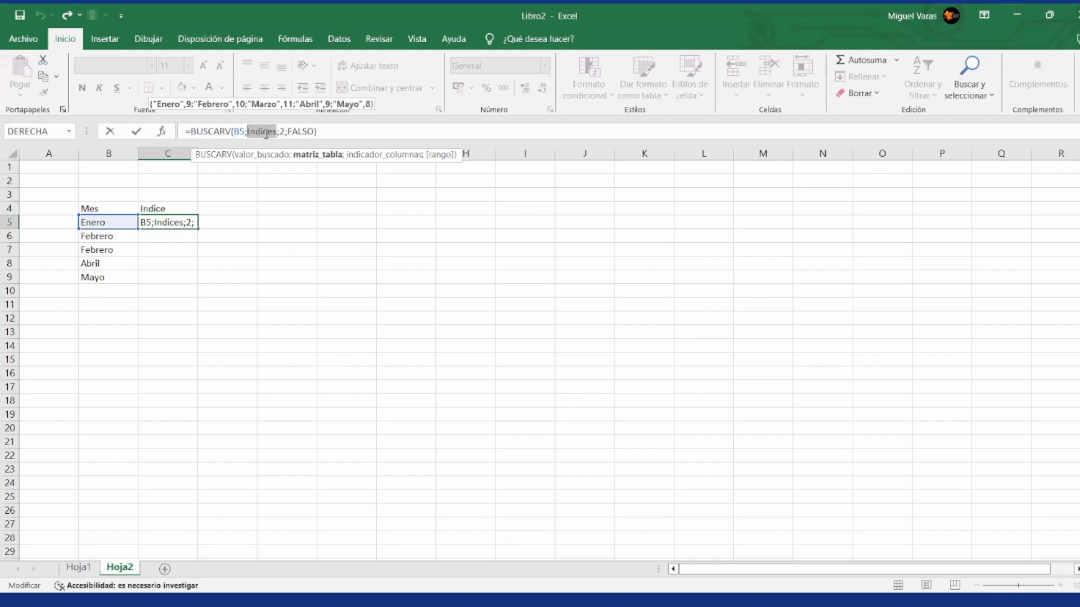
key("Escape")
Step: Copy the BUSCARV formula from C5 down to the remaining months in C6:C9
key("ctrl+c")
key("Down")
key("ctrl+v")
key("Down")
key("ctrl+v")
key("Down")
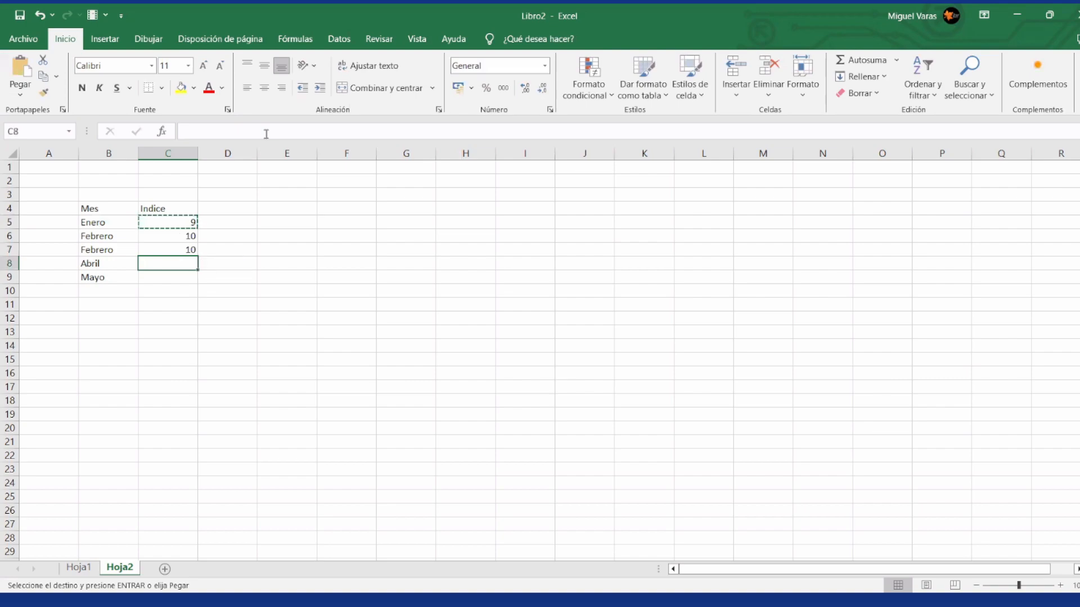
key("ctrl+v")
key("Down")
key("ctrl+v")
Step: Replace the month in B6 with Junio and select its lookup formula in C6
key("Up")
key("Up")
key("Up")
key("Left")
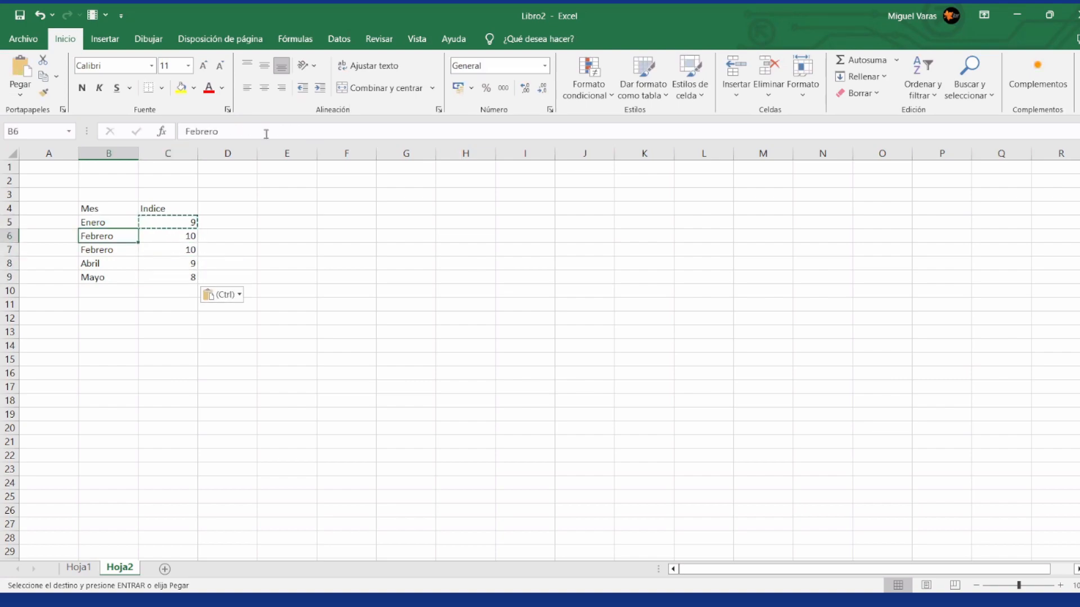
key("Escape")
type("Junio")
key("Return")
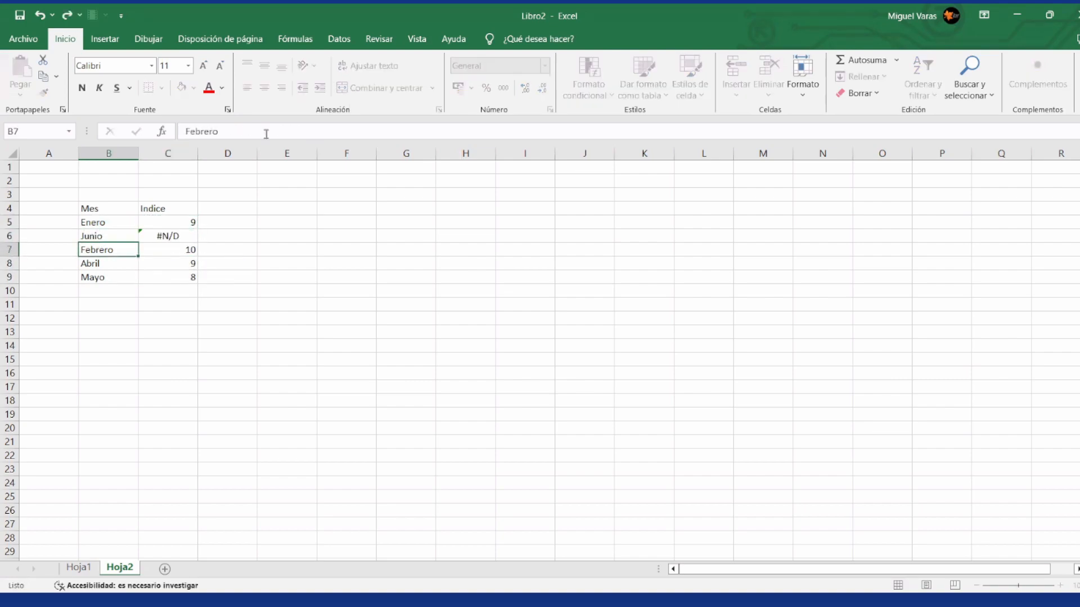
key("Up")
key("Right")
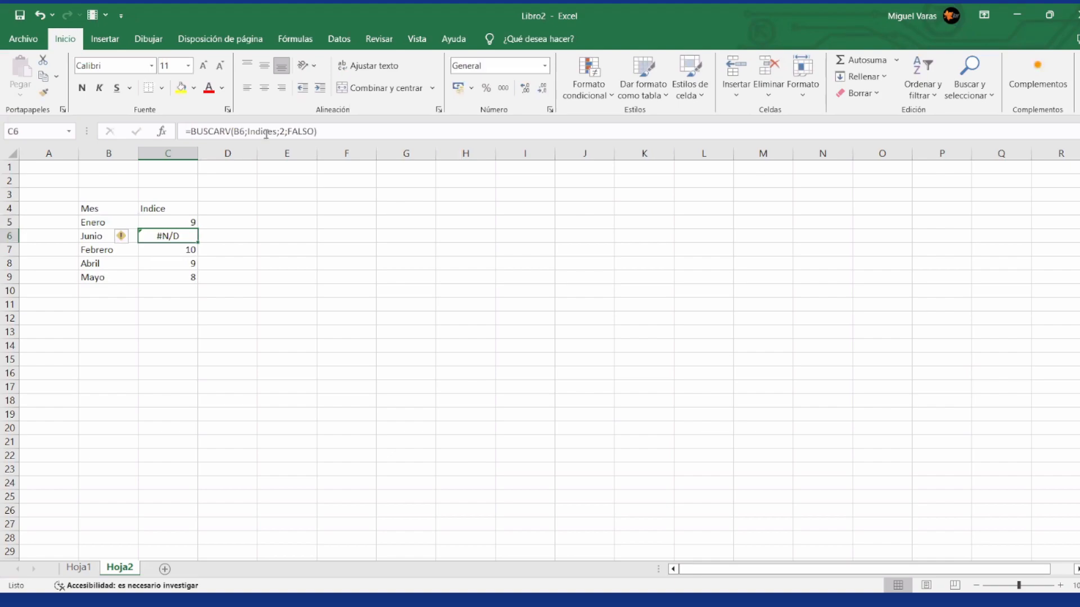
Step: Add a Junio row with index 5 directly below Mayo in the Indices table on Hoja1, and return to Hoja2
left_click(80, 568)
left_click(600, 279)
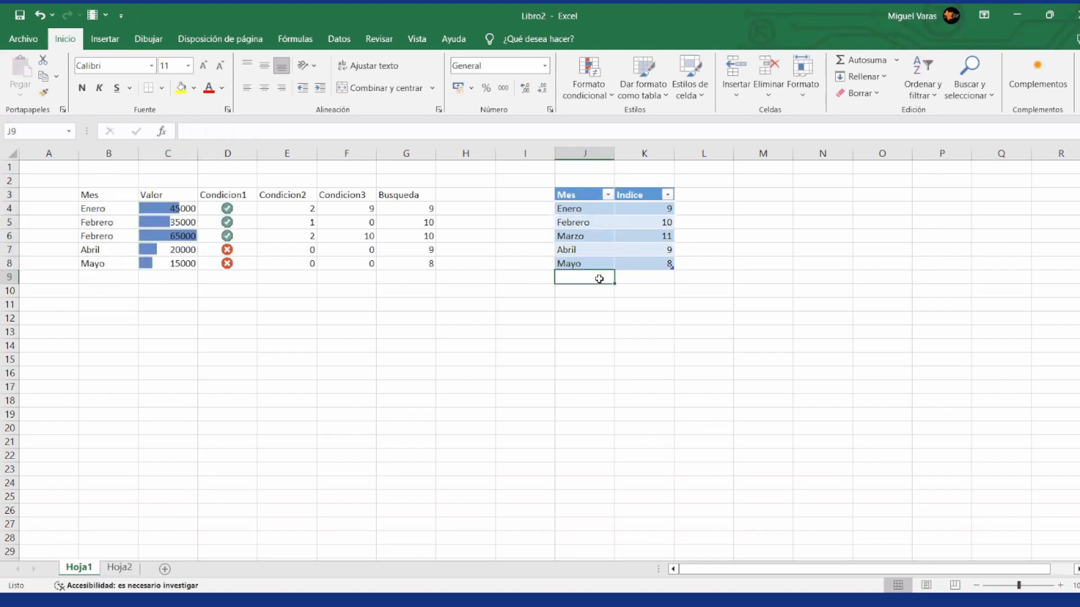
type("Junio")
key("Tab")
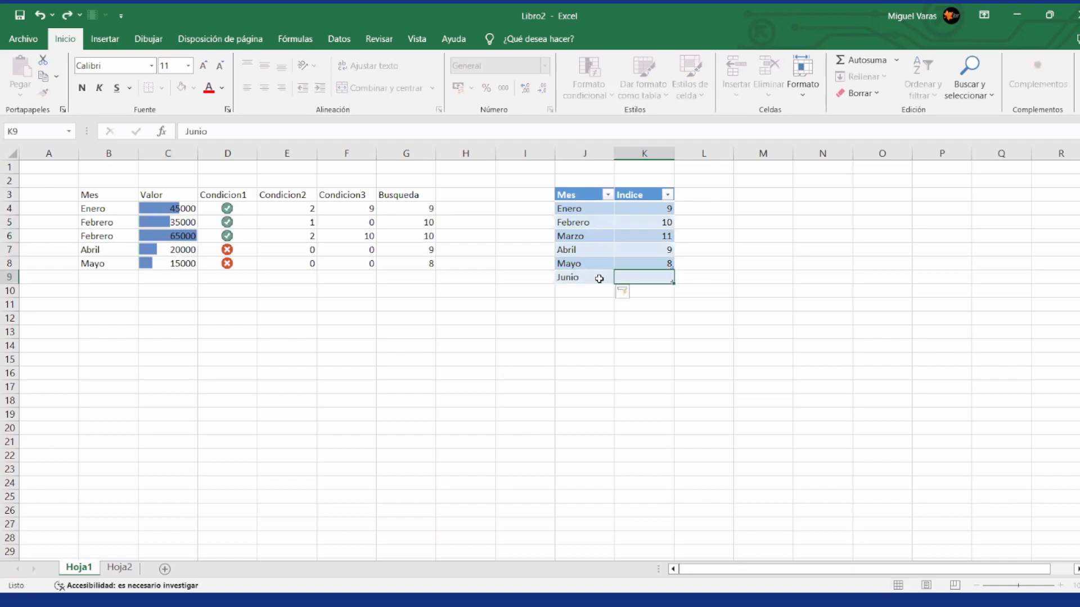
type("5")
key("Return")
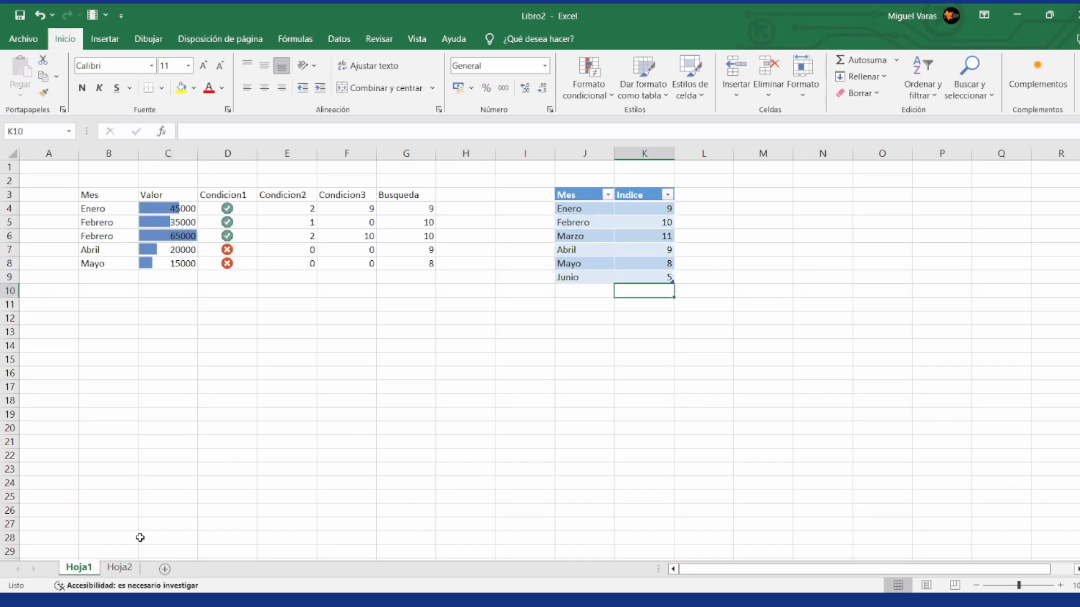
left_click(127, 568)
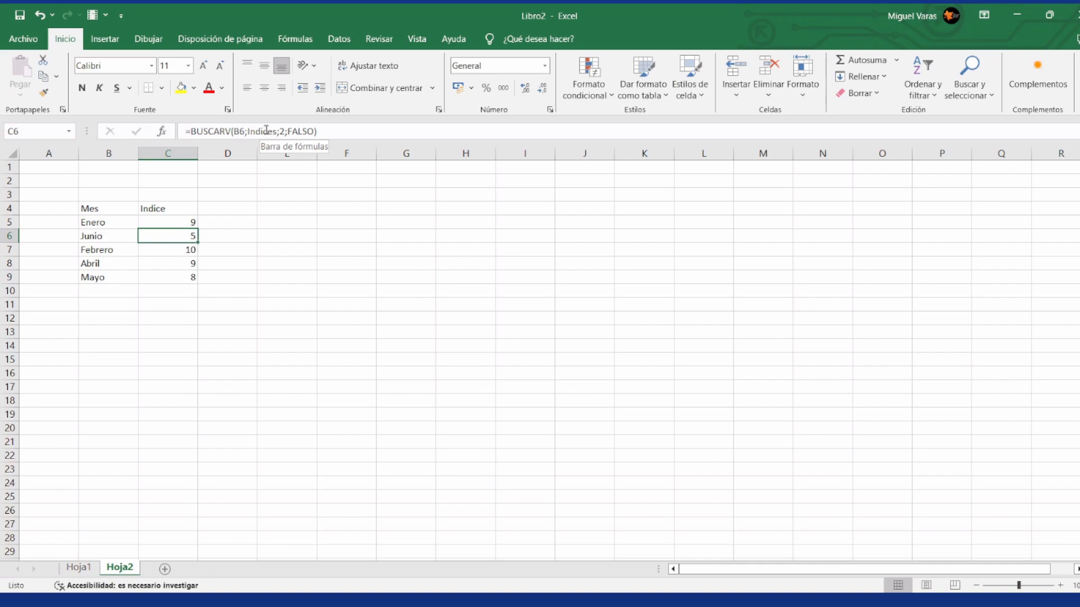
Step: Go to the named table Indices to view the range it covers, and return to Hoja2
left_click(69, 131)
left_click(61, 147)
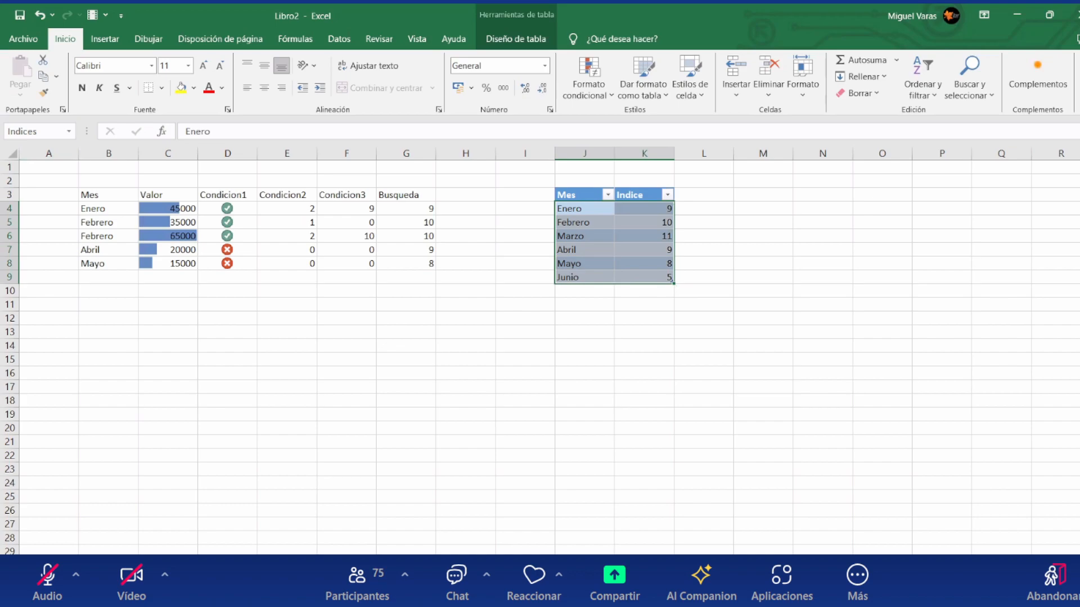
left_click(115, 564)
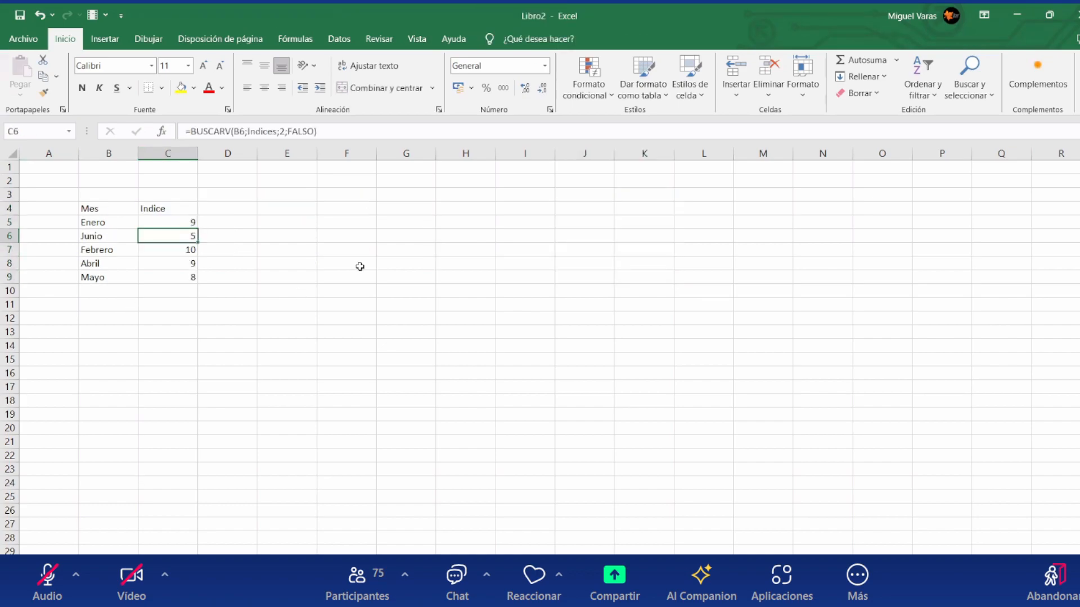
Step: Count the months in the Indices table by entering =CONTARA(Indices[Mes]) in F5 of Hoja2
left_click(369, 227)
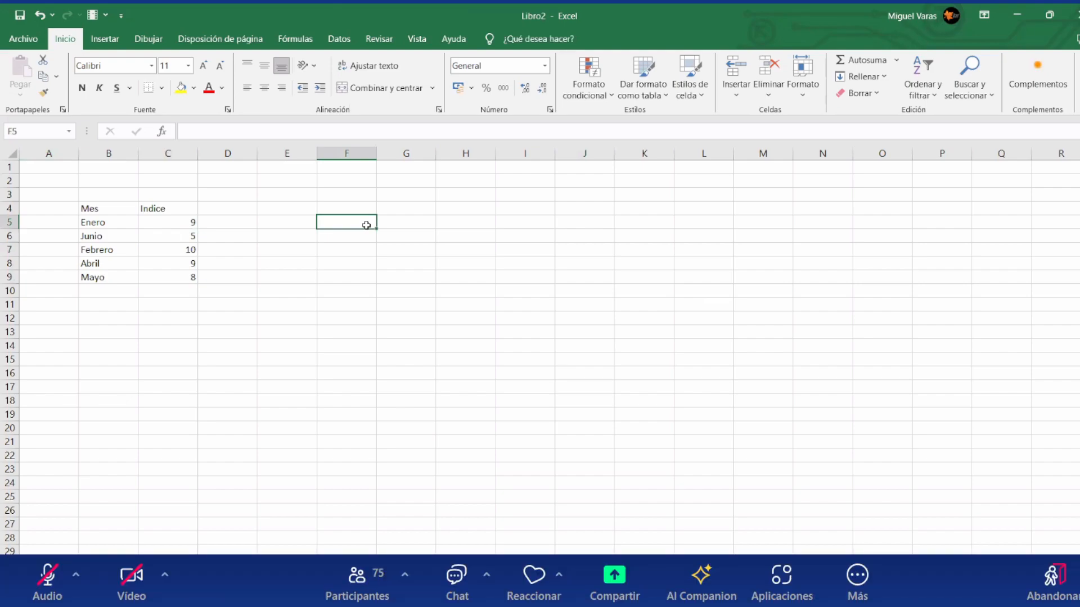
type("=")
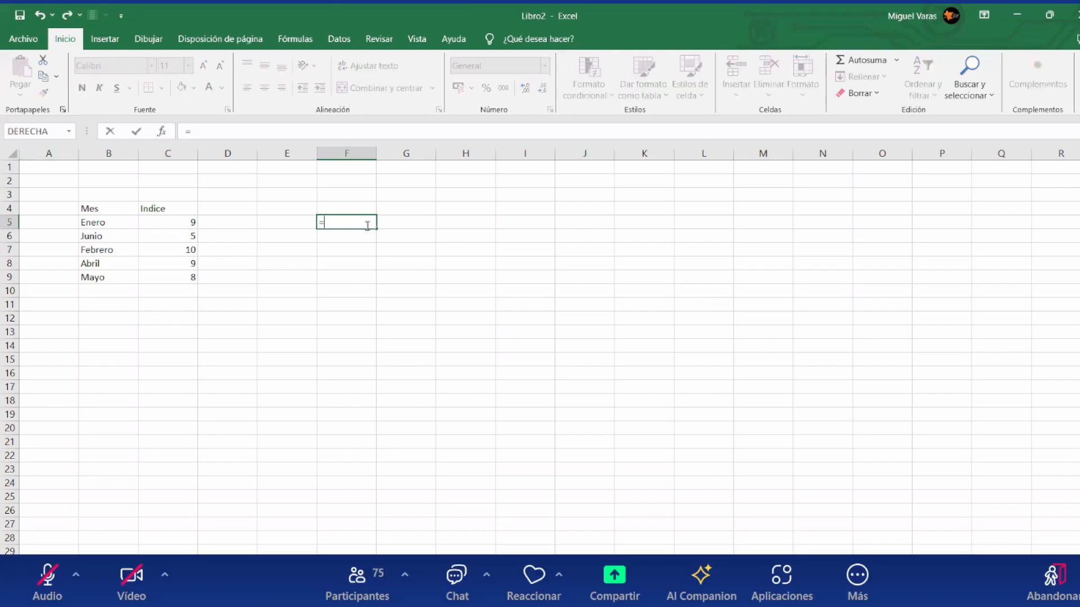
type("contara(")
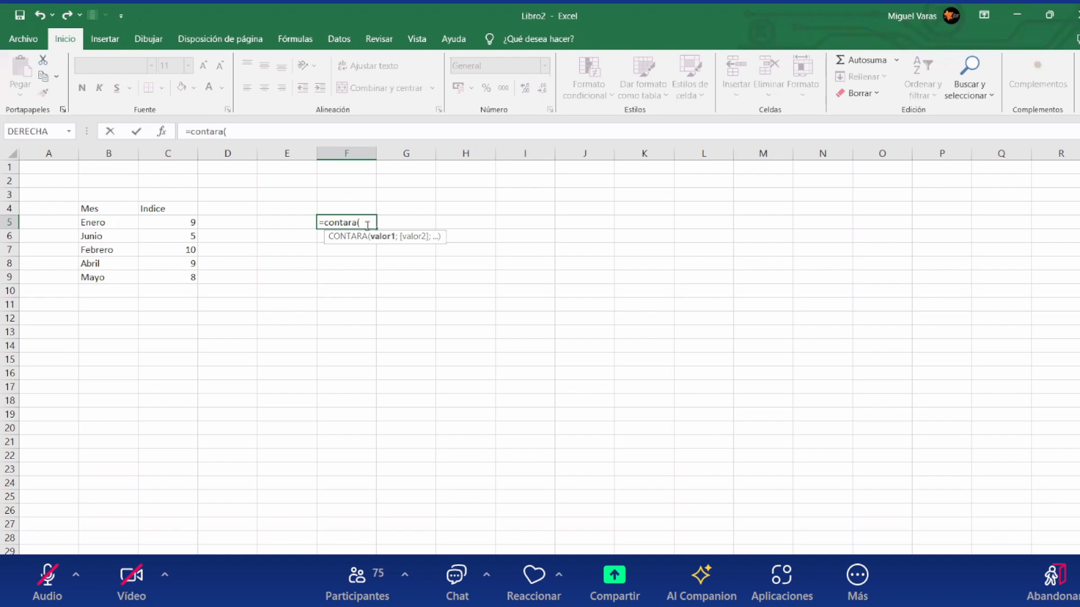
type("Indices")
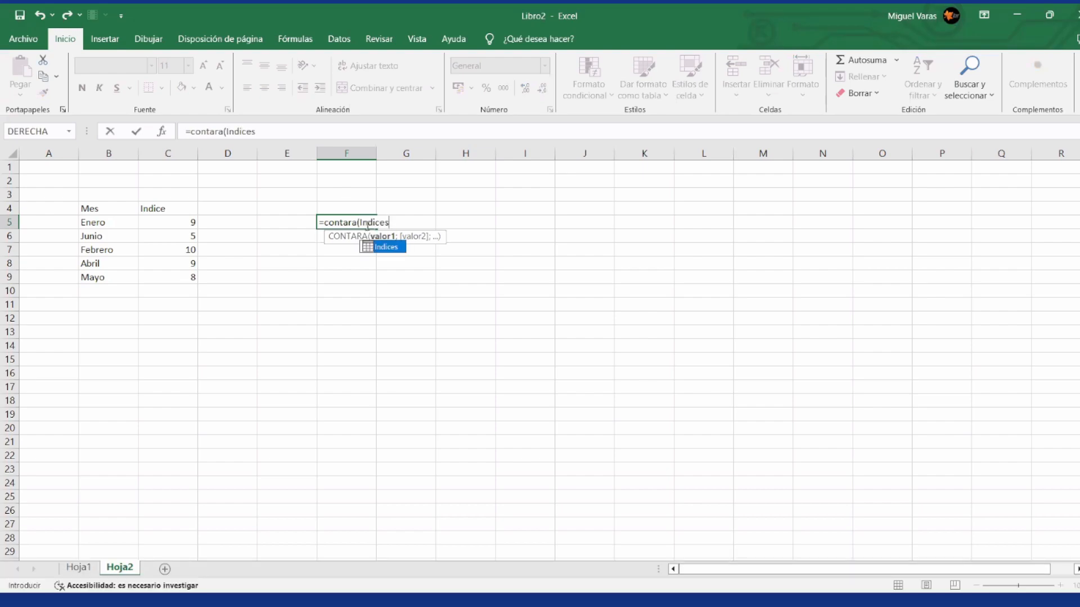
type("[")
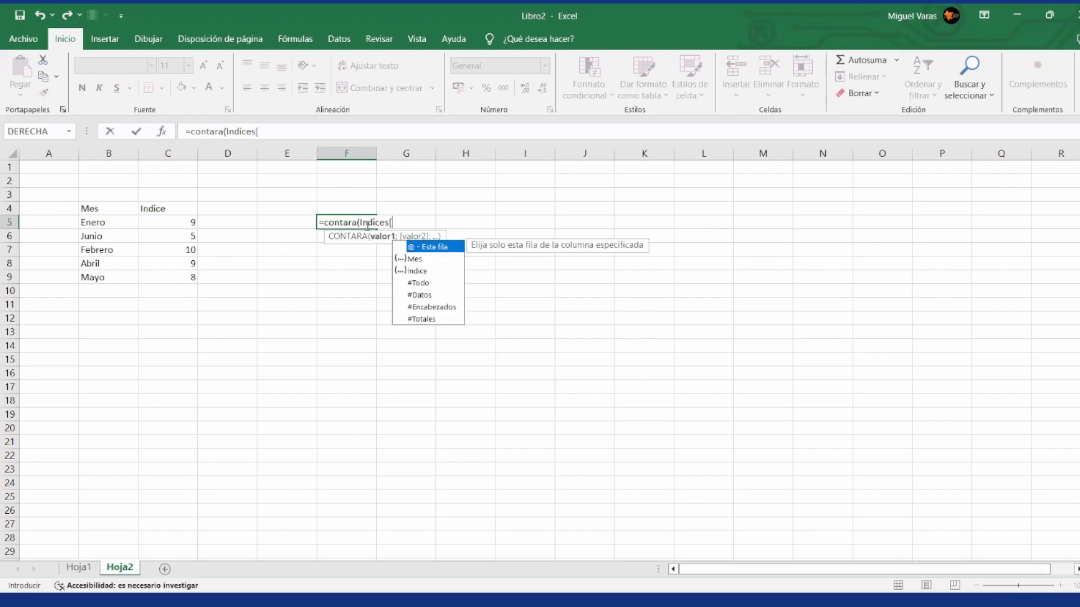
double_click(418, 262)
type("])")
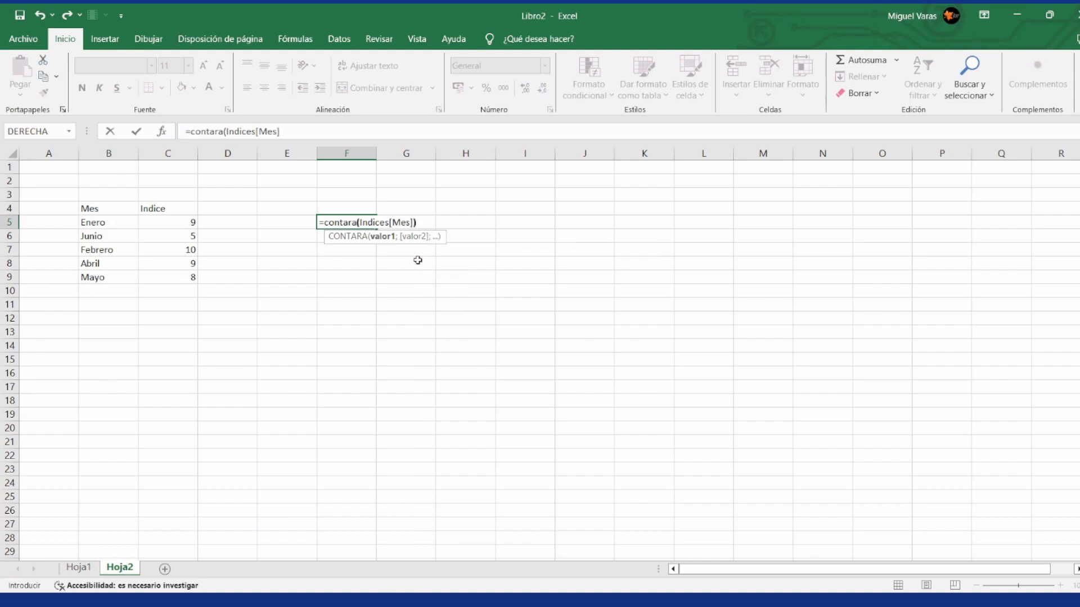
key("ctrl+Return")
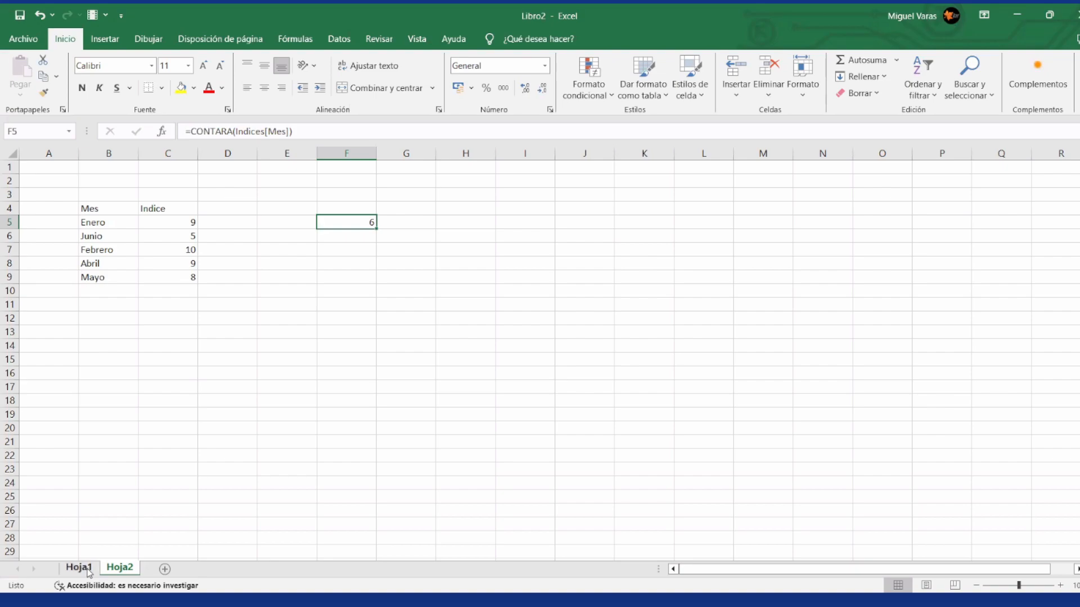
Step: Clear the month Marzo in J6 of Hoja1, set its Indice to 0, and return to the count on Hoja2
left_click(87, 570)
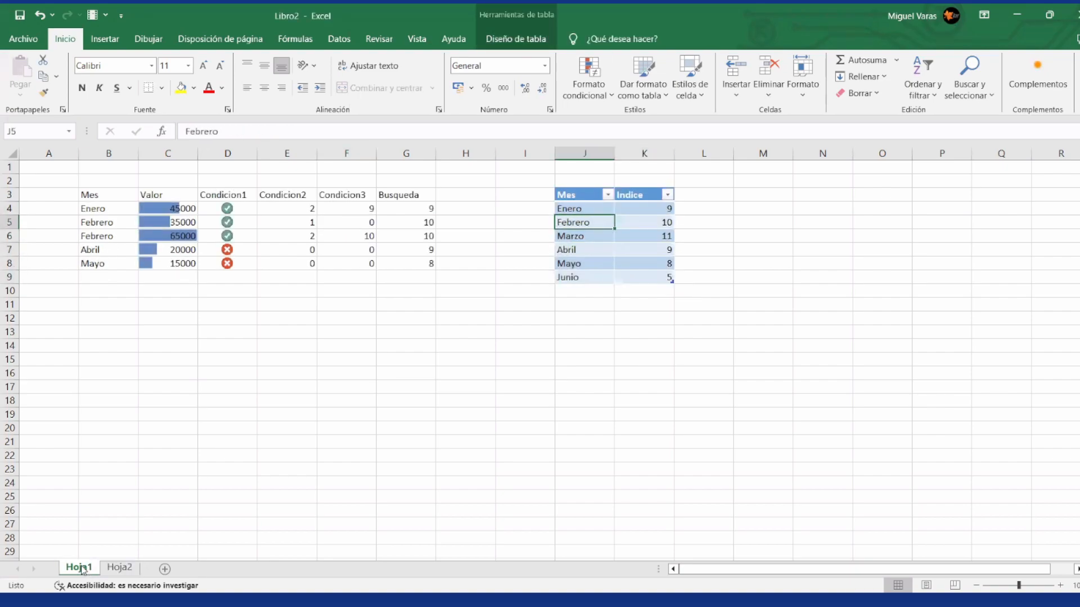
key("Down")
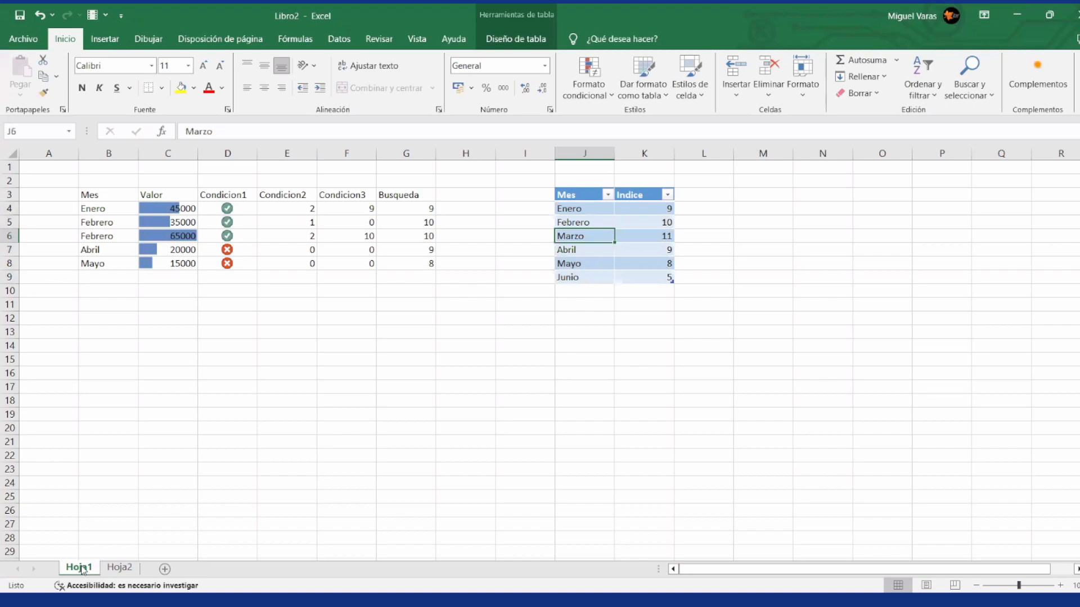
key("Delete")
key("Right")
type("0")
key("Return")
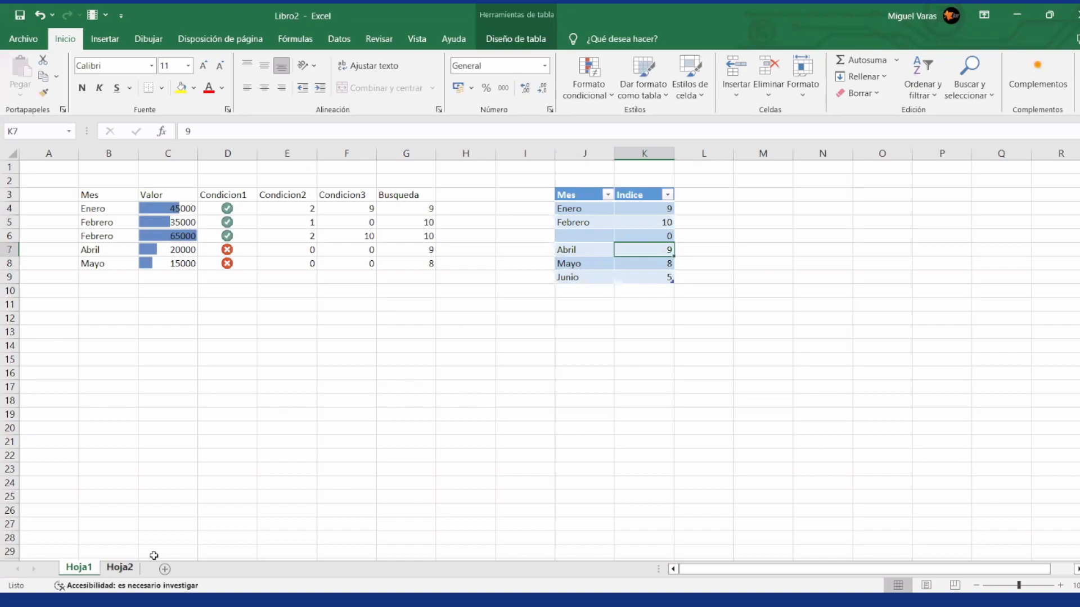
left_click(119, 567)
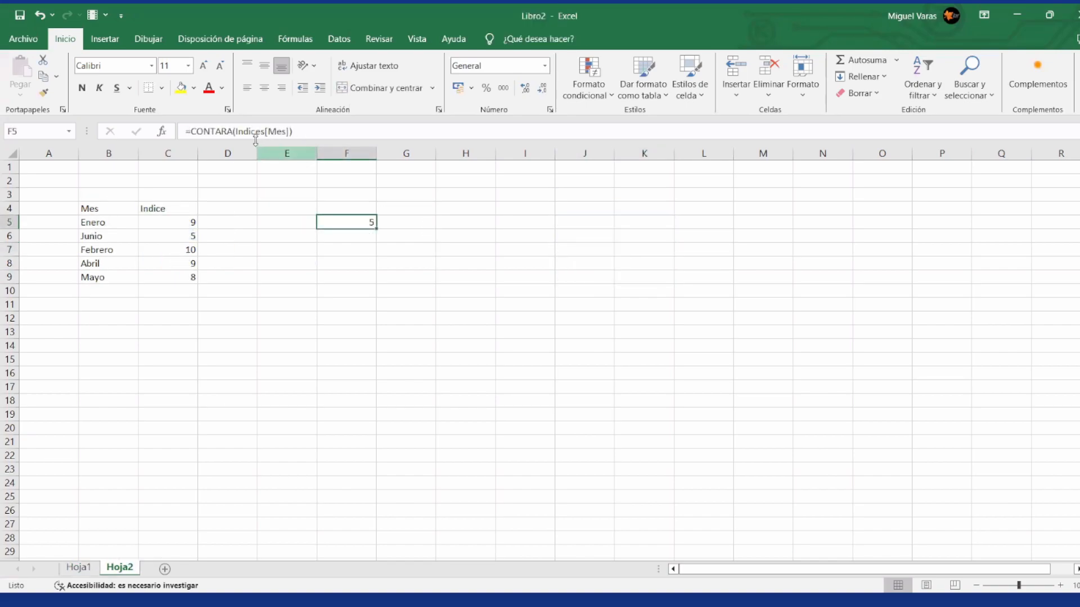
Step: Review the Condicion1, Condicion2, Condicion3 and Busqueda formulas in the months table on Hoja1
left_click(419, 243)
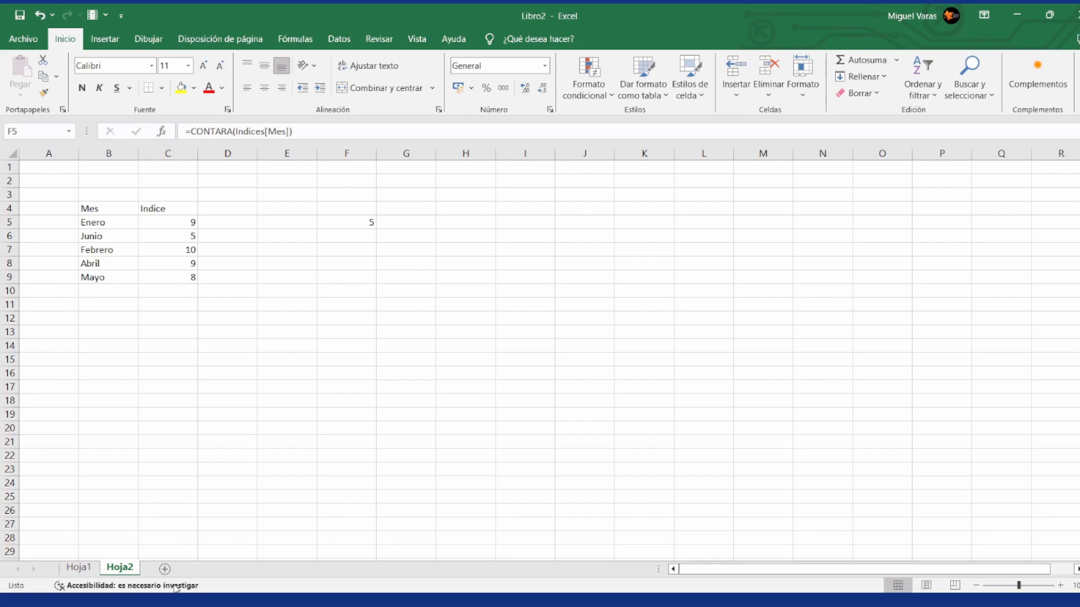
left_click(73, 568)
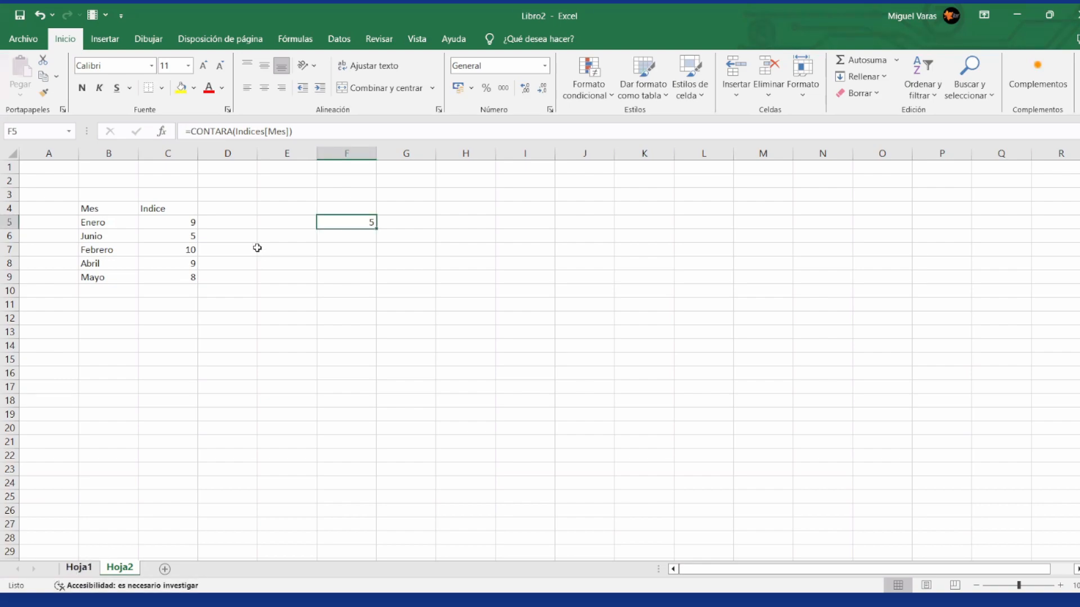
left_click(241, 209)
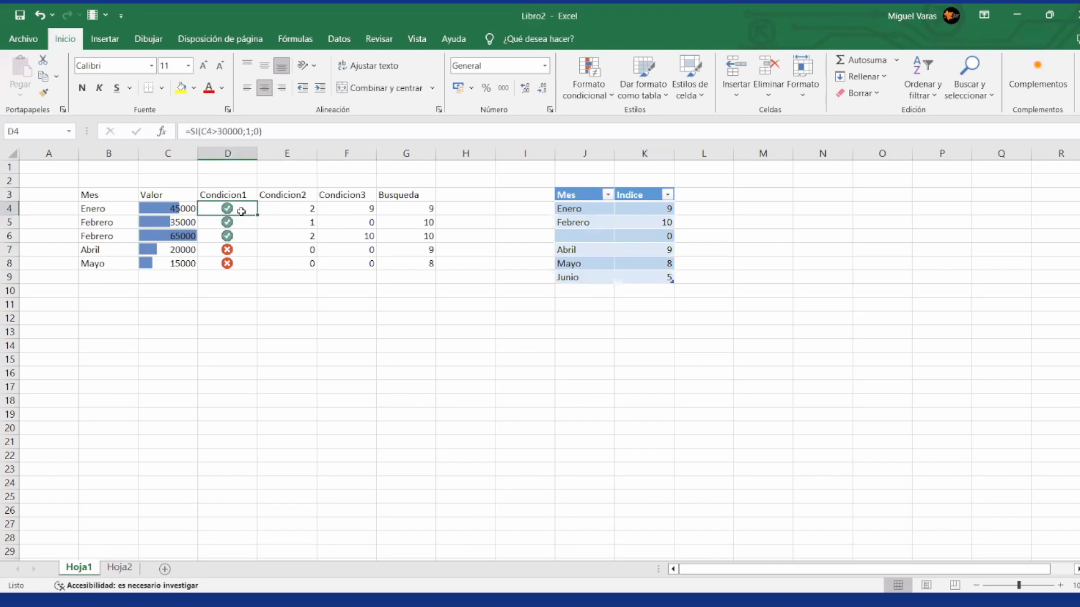
key("Down")
key("Down")
key("Down")
key("Up")
key("Up")
key("Right")
key("Up")
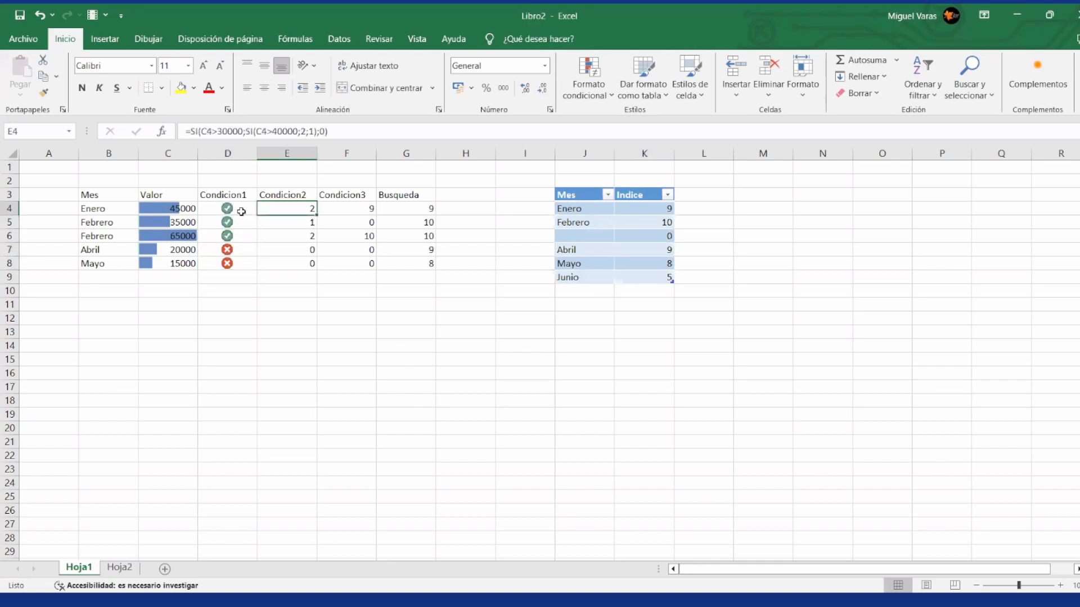
key("Right")
key("Right")
key("Right")
key("Down")
key("Left")
key("Up")
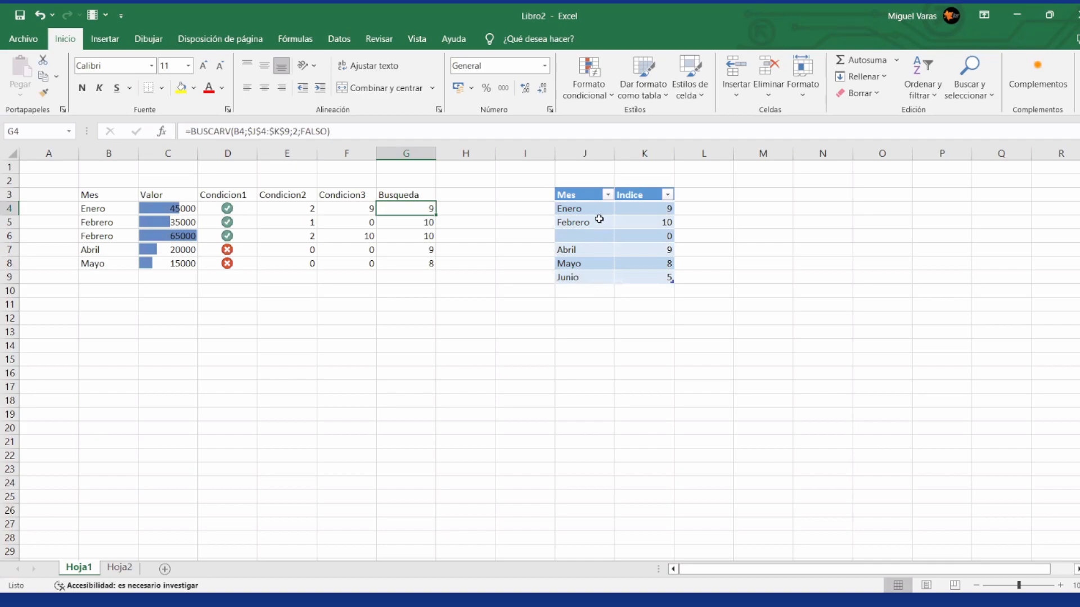
left_click(465, 209)
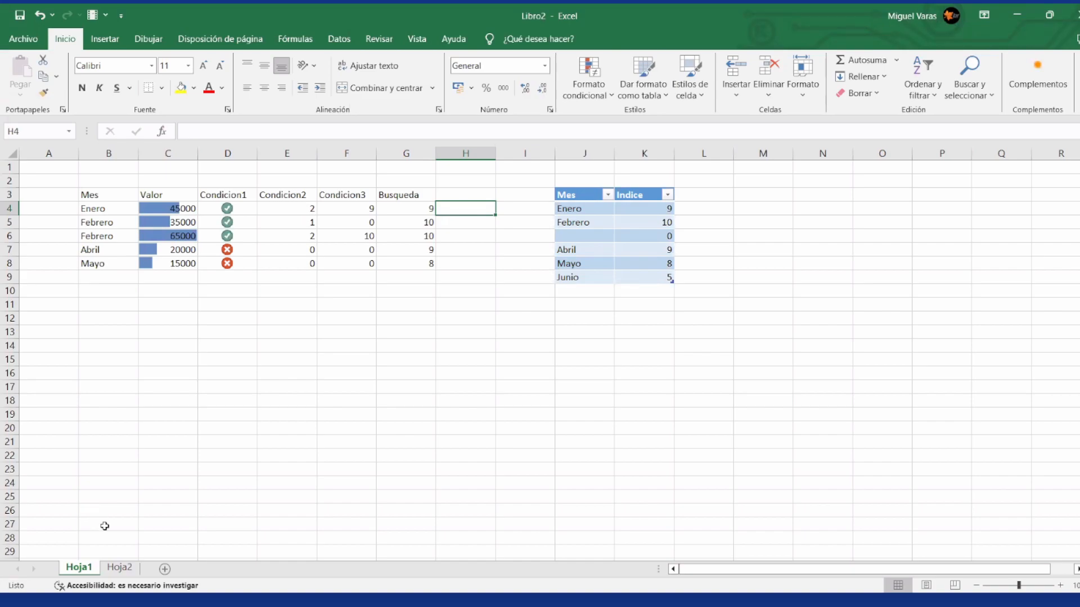
Step: Count the months again in F7 of Hoja2 with =CONTARA(Indices[Mes]), choosing the table and column names from the formula suggestions
left_click(119, 567)
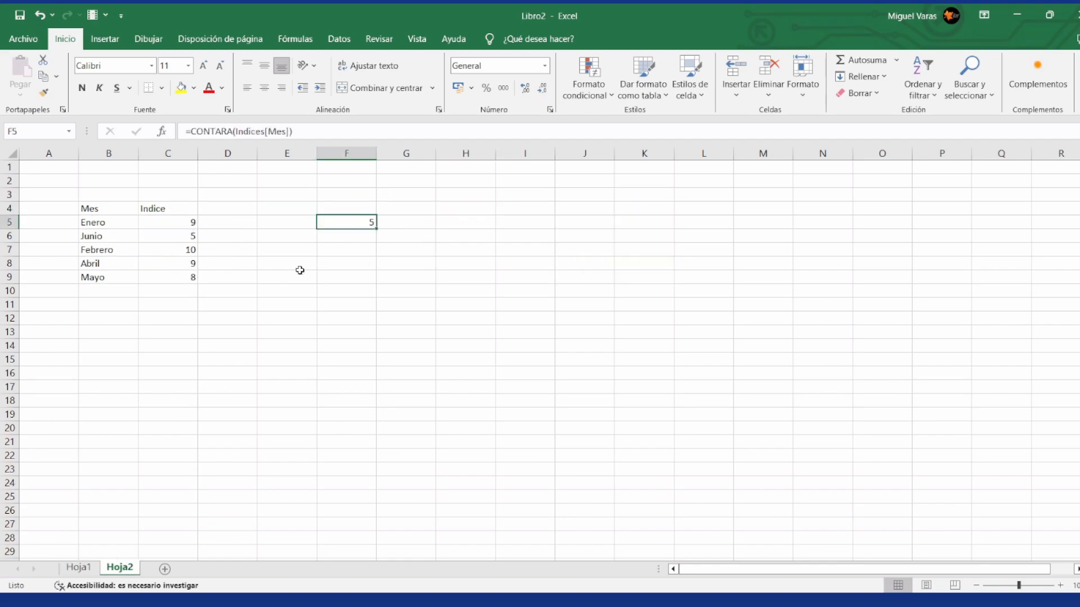
left_click(347, 239)
key("Up")
key("Down")
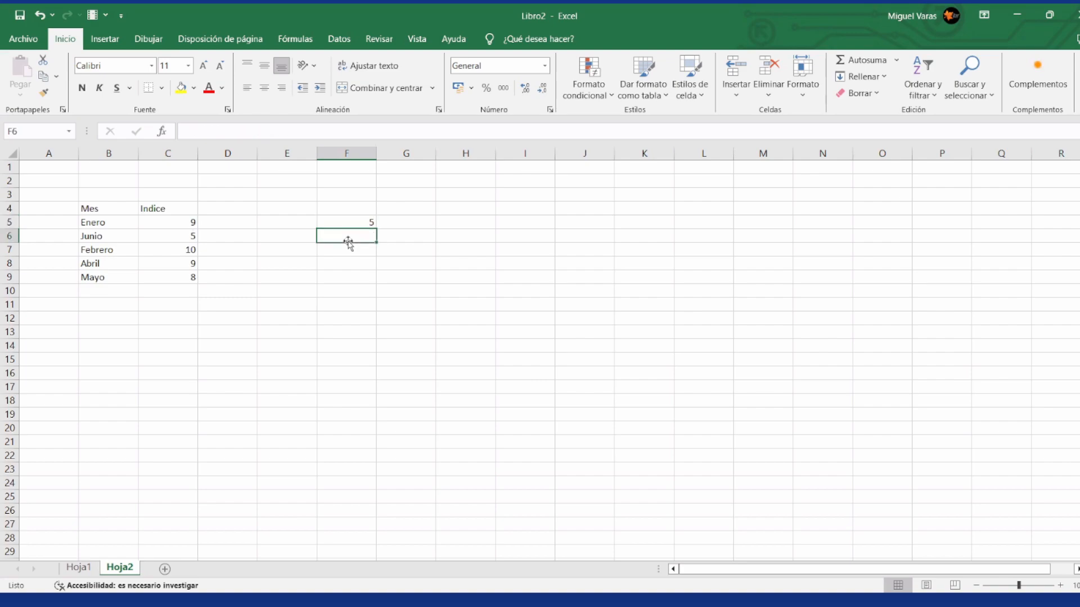
key("Down")
key("Down")
key("Up")
type("=")
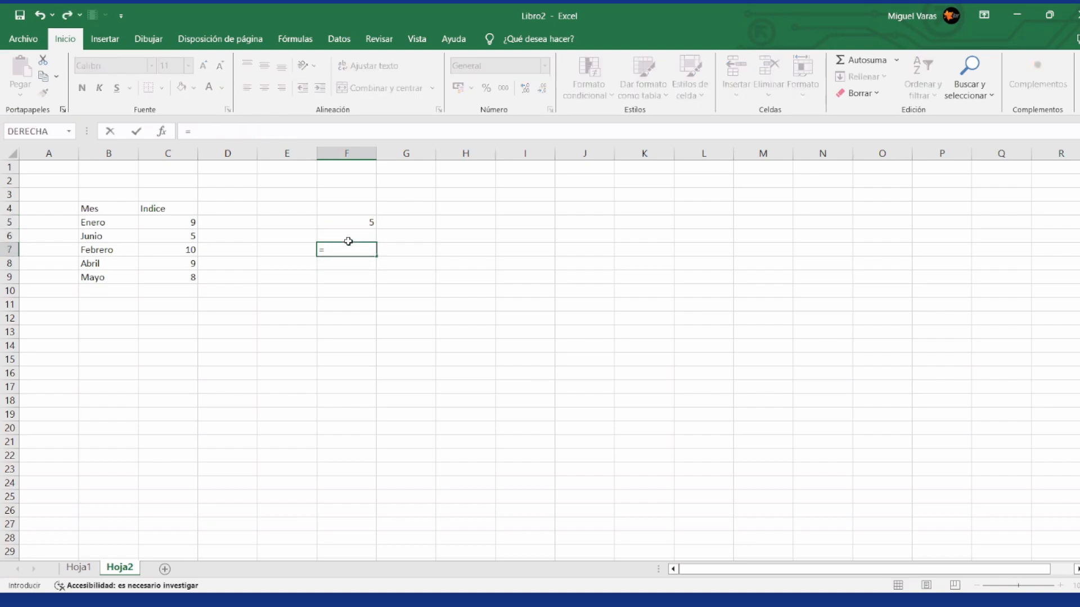
type("contara(")
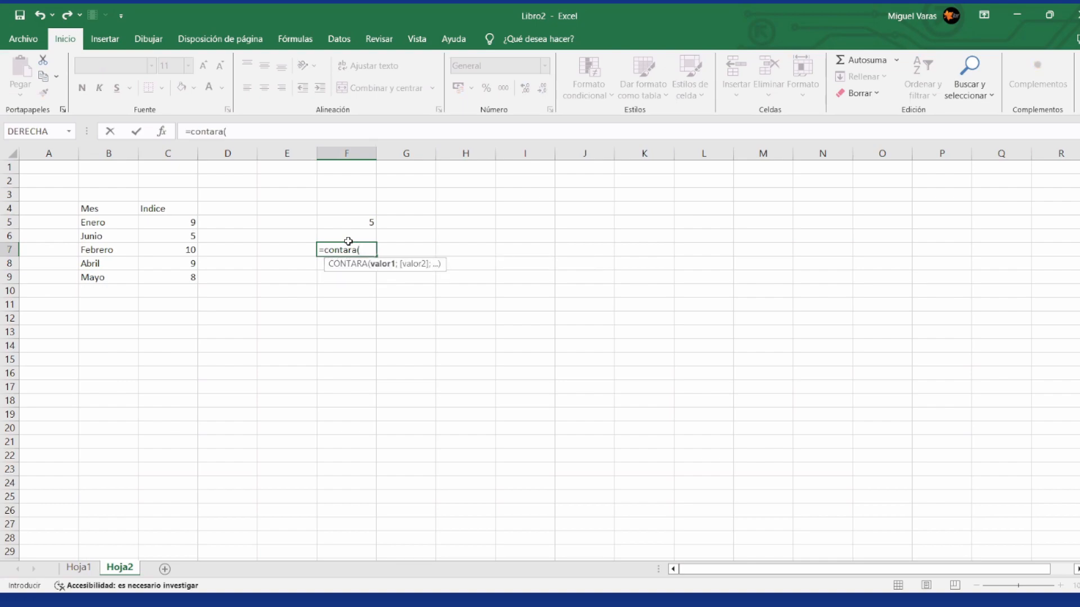
type("in")
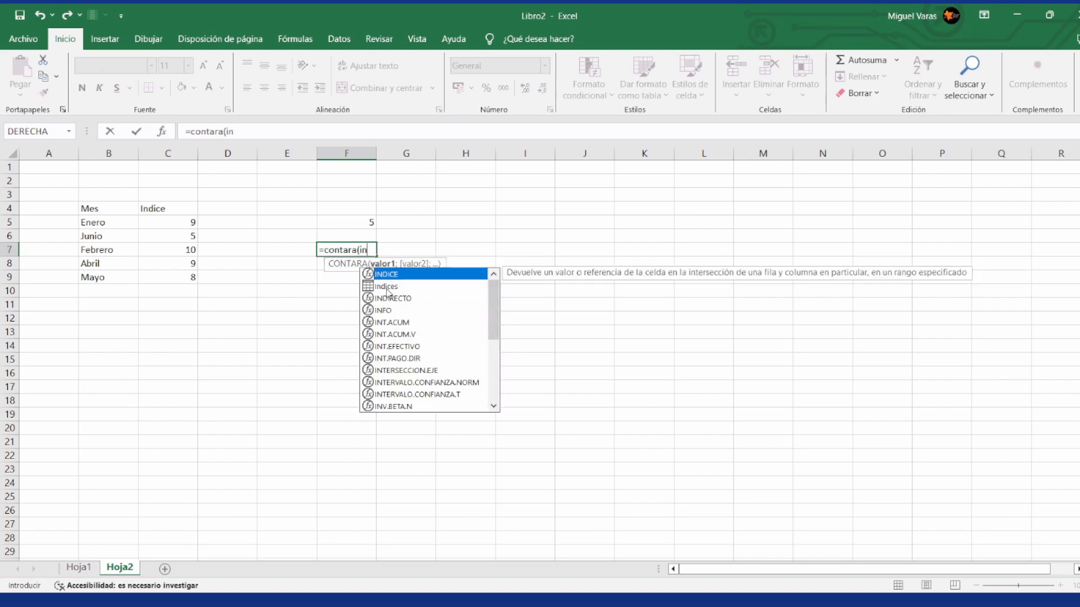
left_click(387, 287)
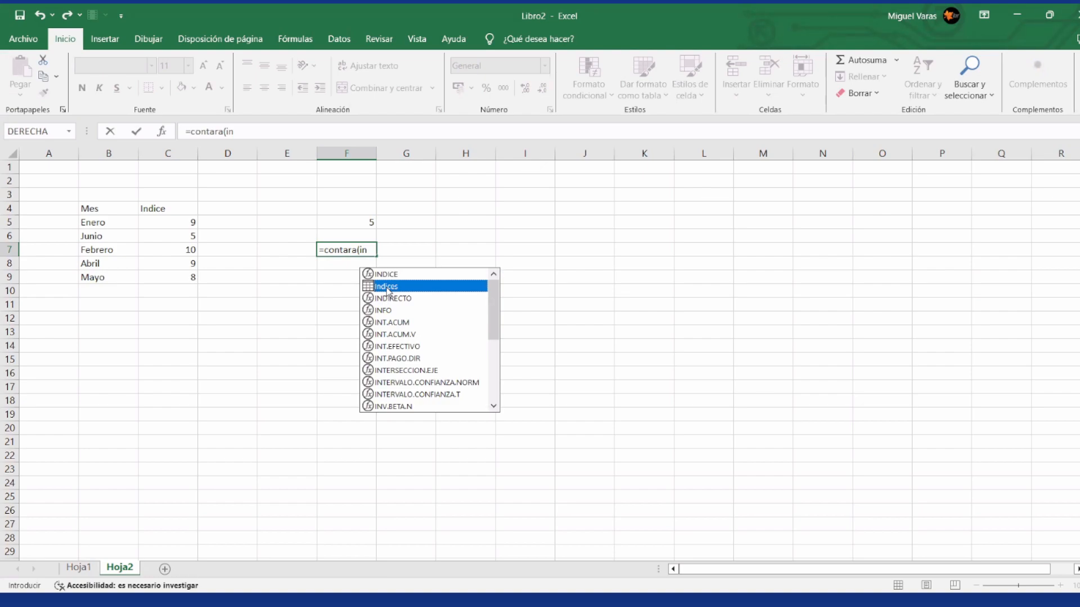
double_click(385, 288)
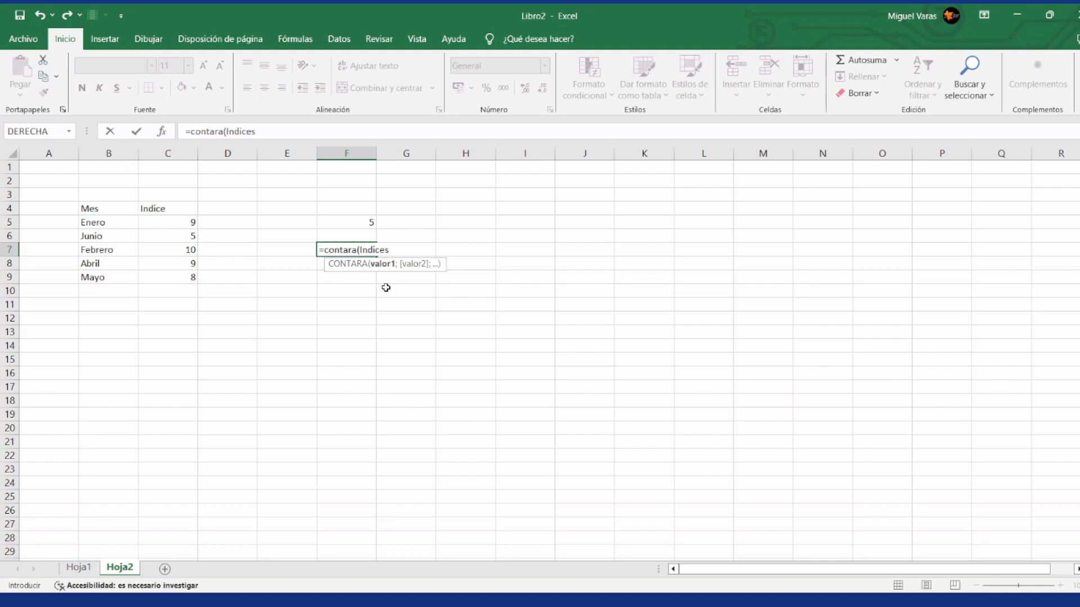
type("[")
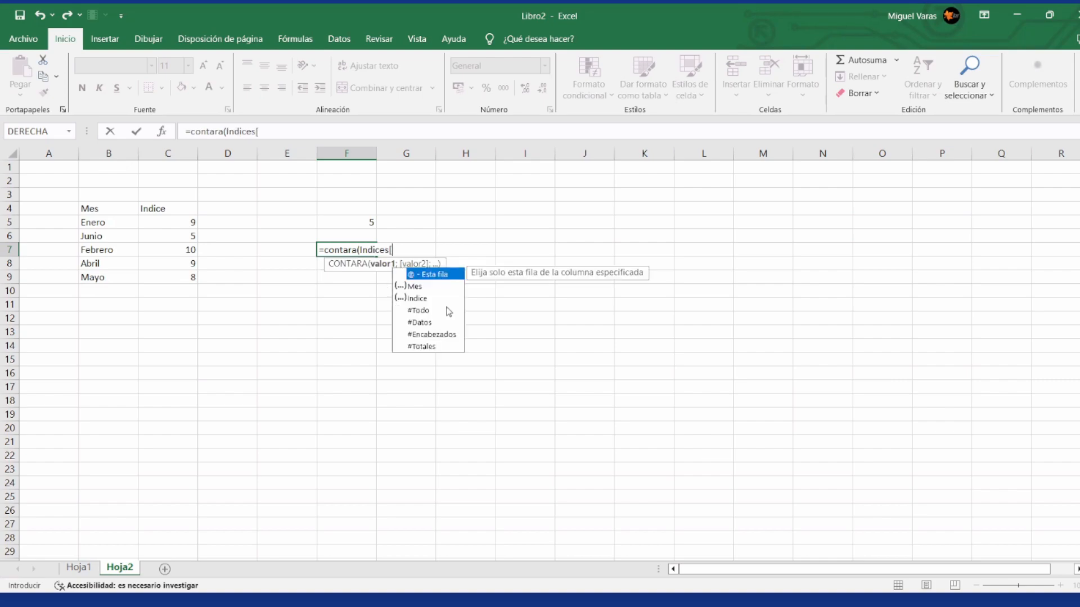
left_click(416, 287)
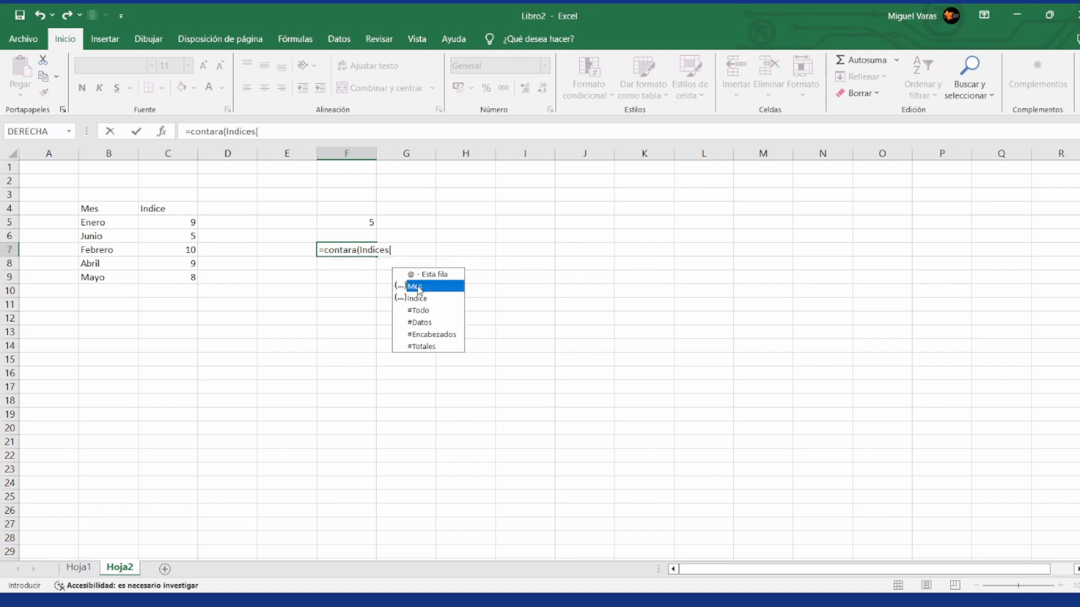
double_click(417, 286)
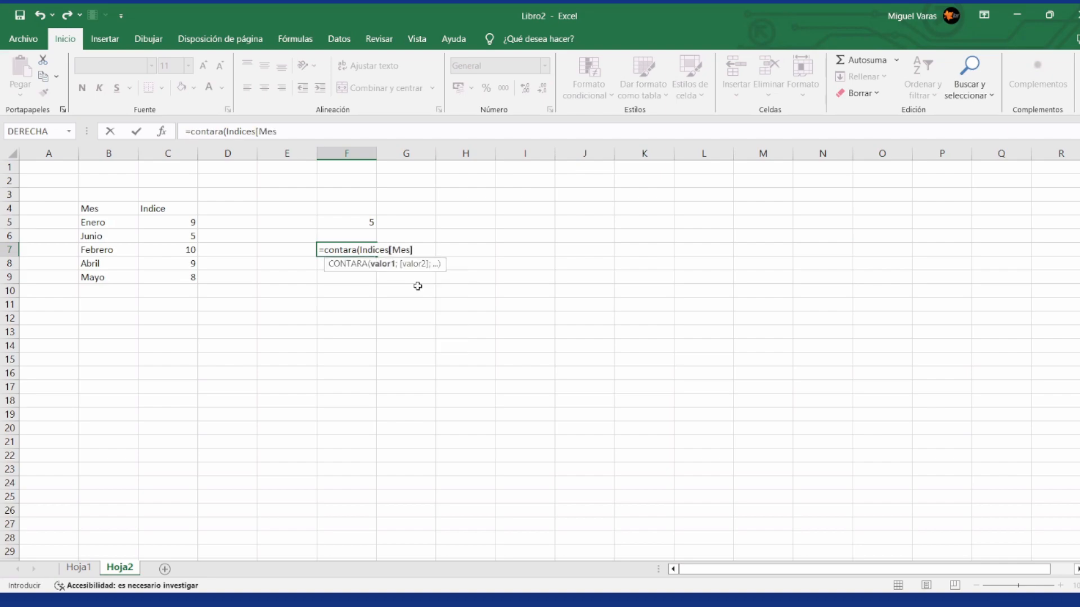
type("])")
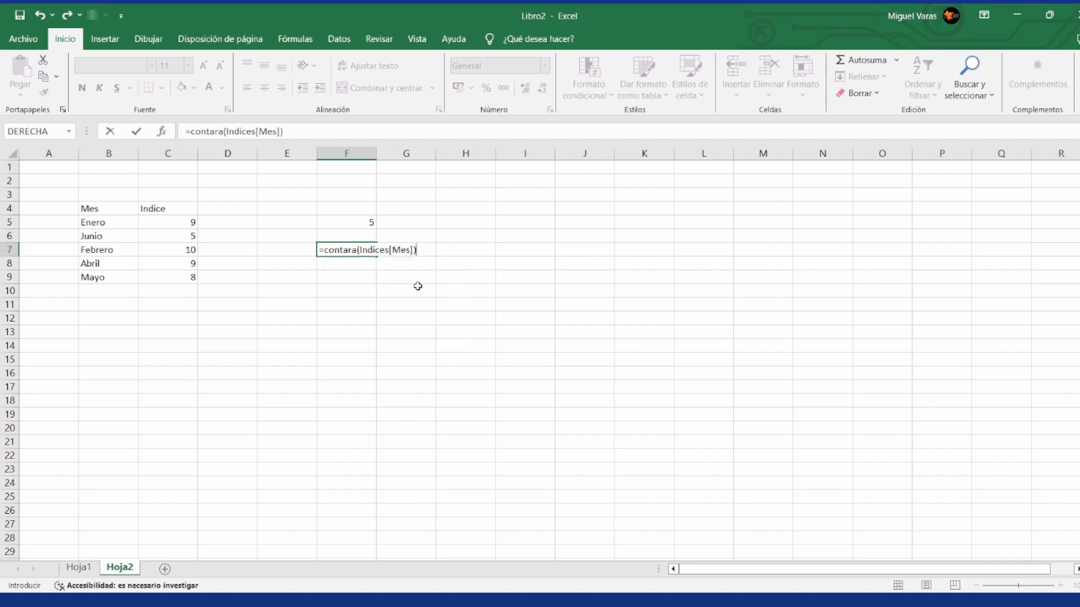
key("Return")
key("Up")
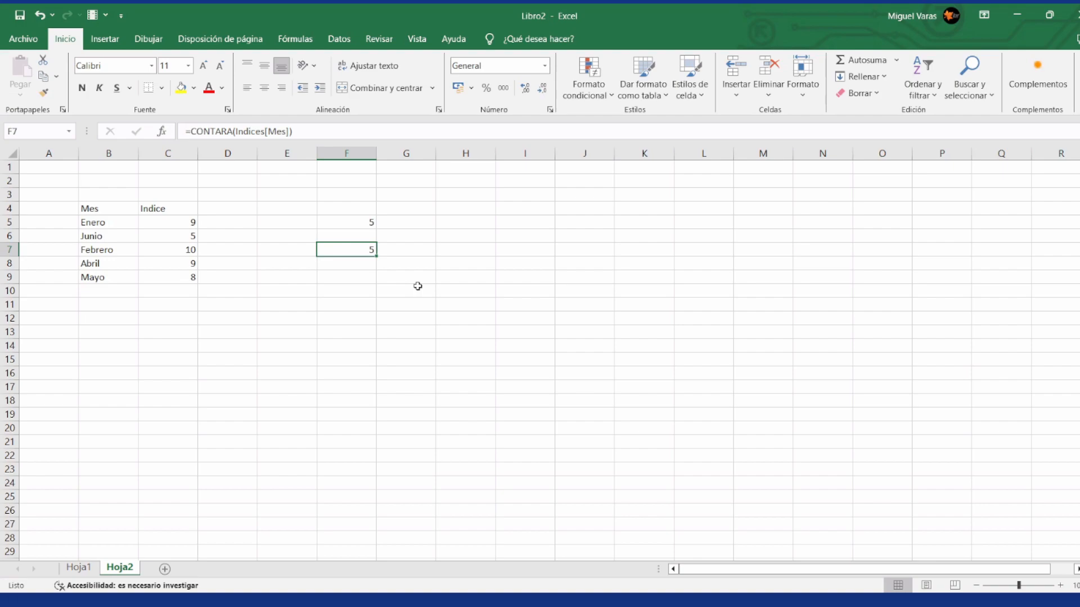
Step: Enter =CONTARA(Indices[Mes]) in F8 of Hoja2, picking the whole Mes column of the Indices table directly on Hoja1
key("Return")
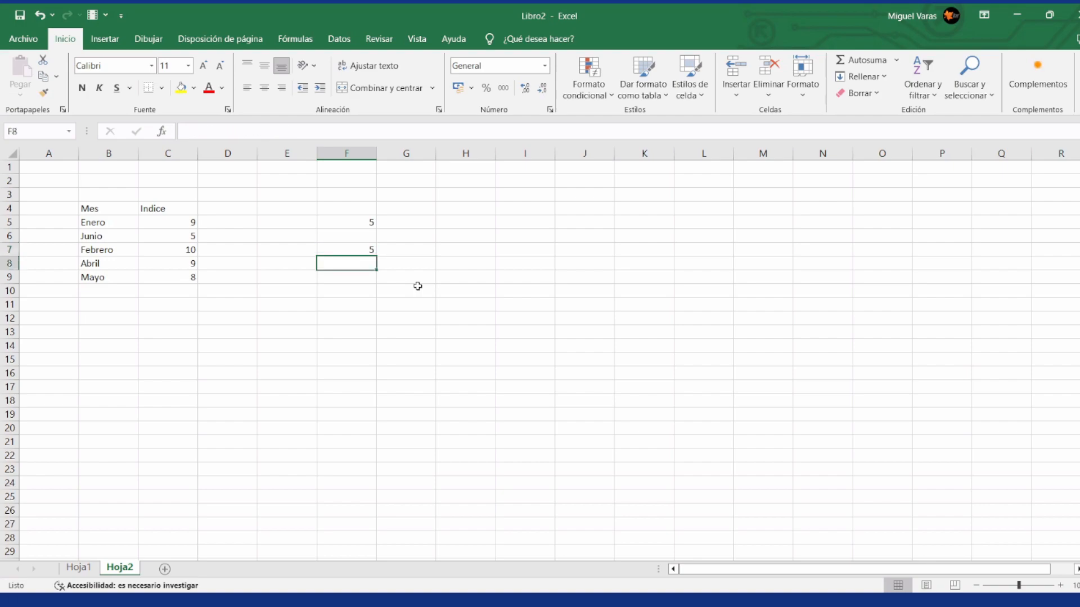
type("=")
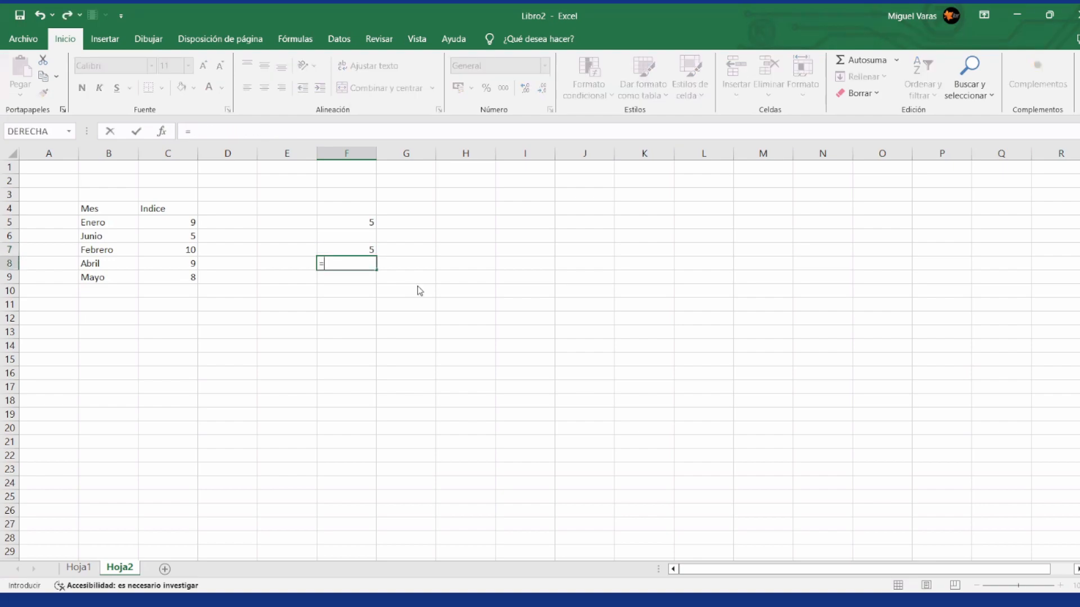
type("contara(")
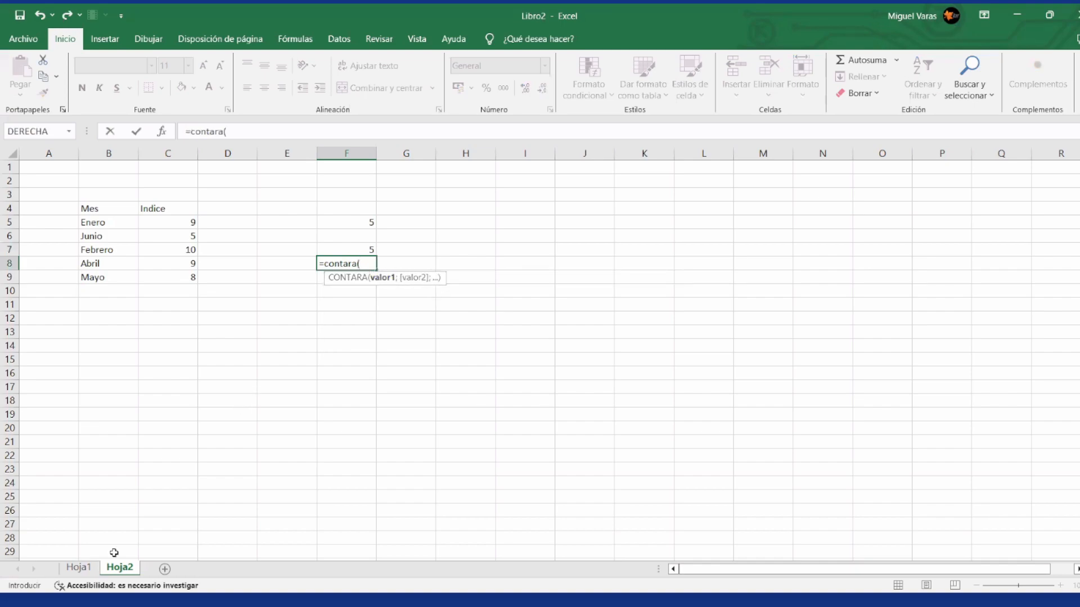
left_click(85, 568)
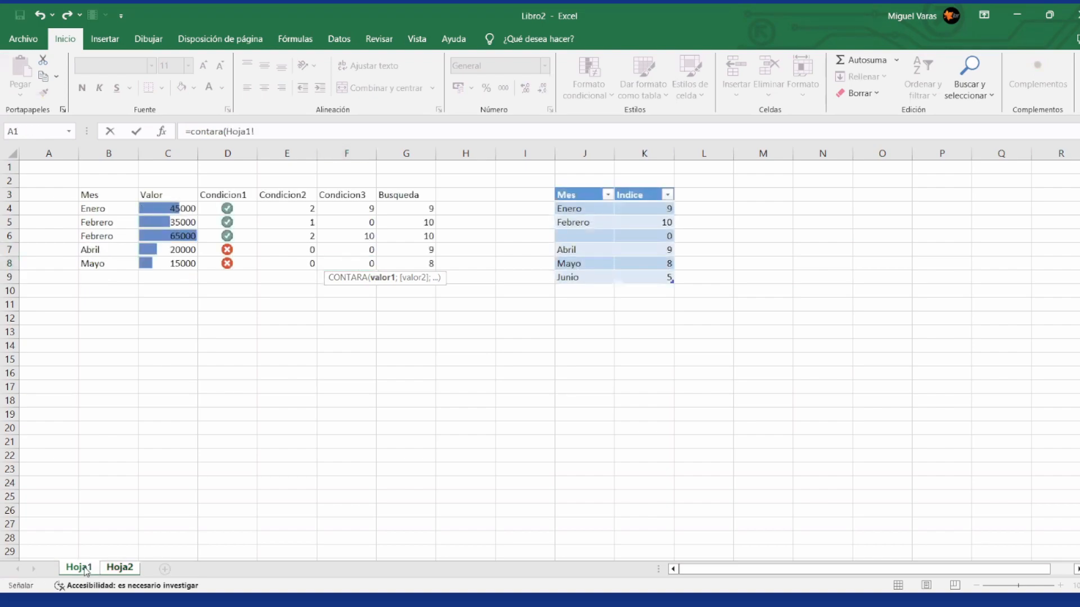
left_click(579, 208)
key("ctrl+space")
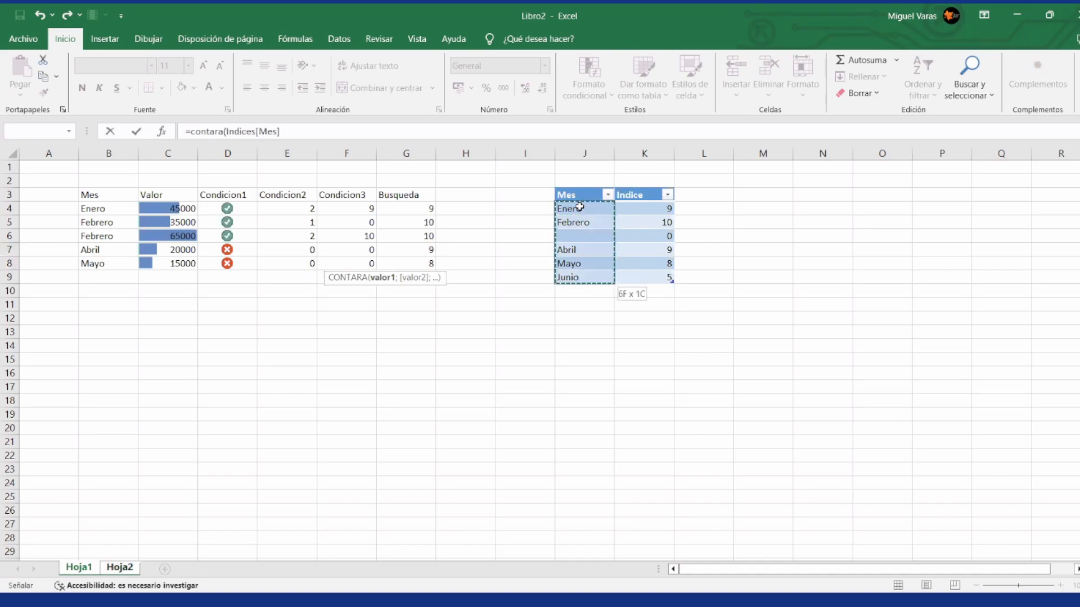
type(")")
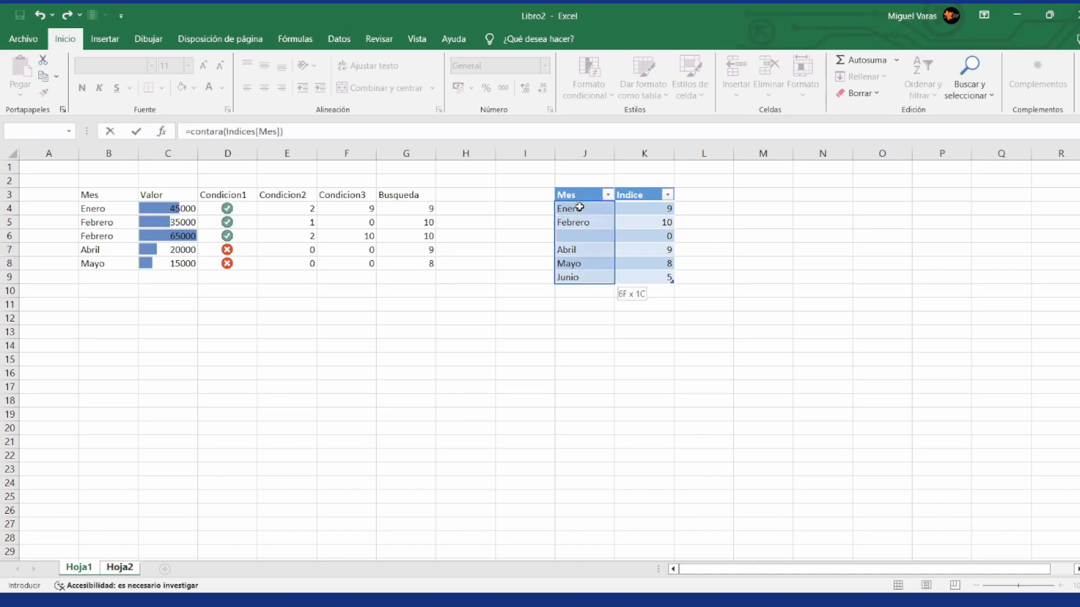
key("Return")
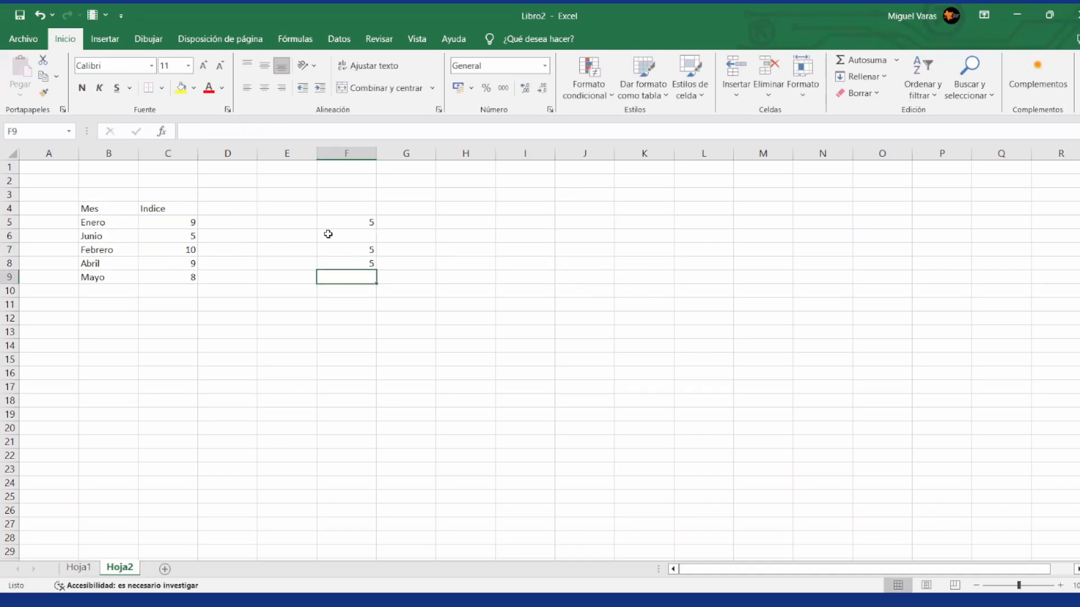
Step: Check the formula in F8, and go to the named table Indices to view its range on Hoja1
left_click(358, 263)
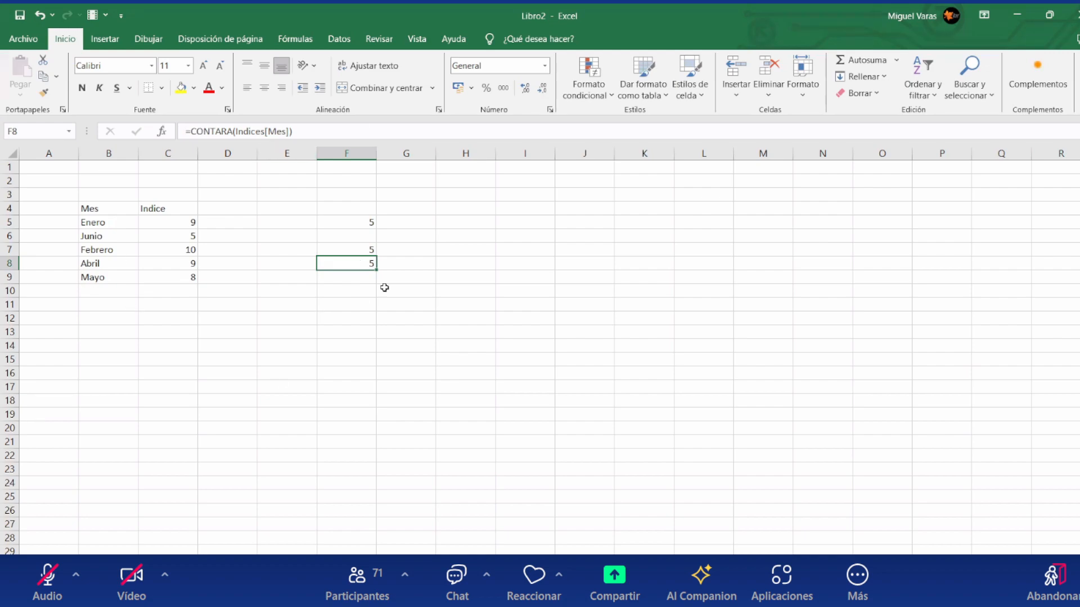
left_click(72, 132)
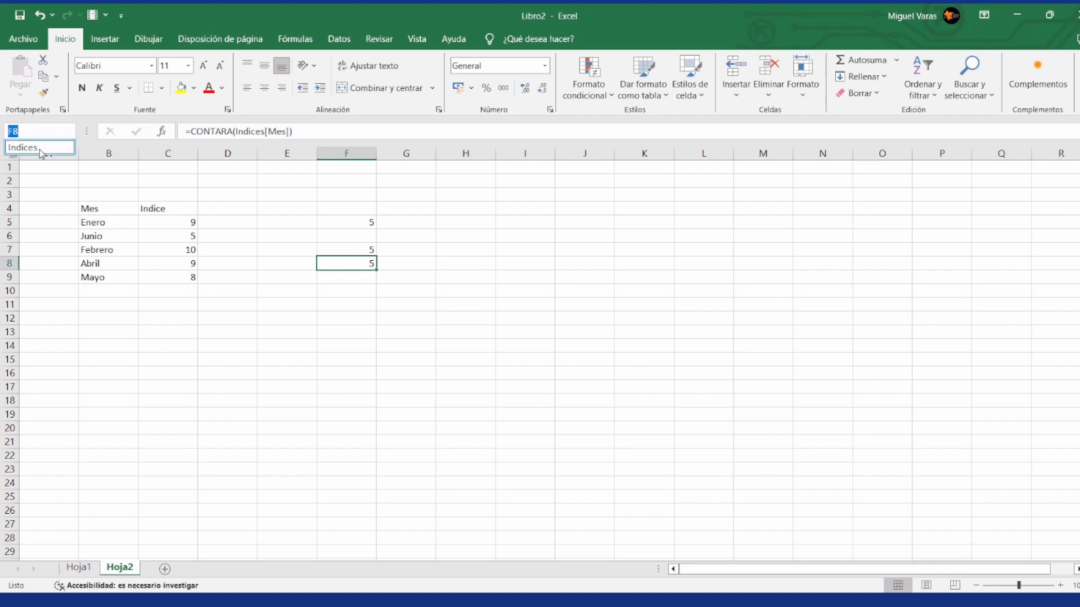
left_click(22, 147)
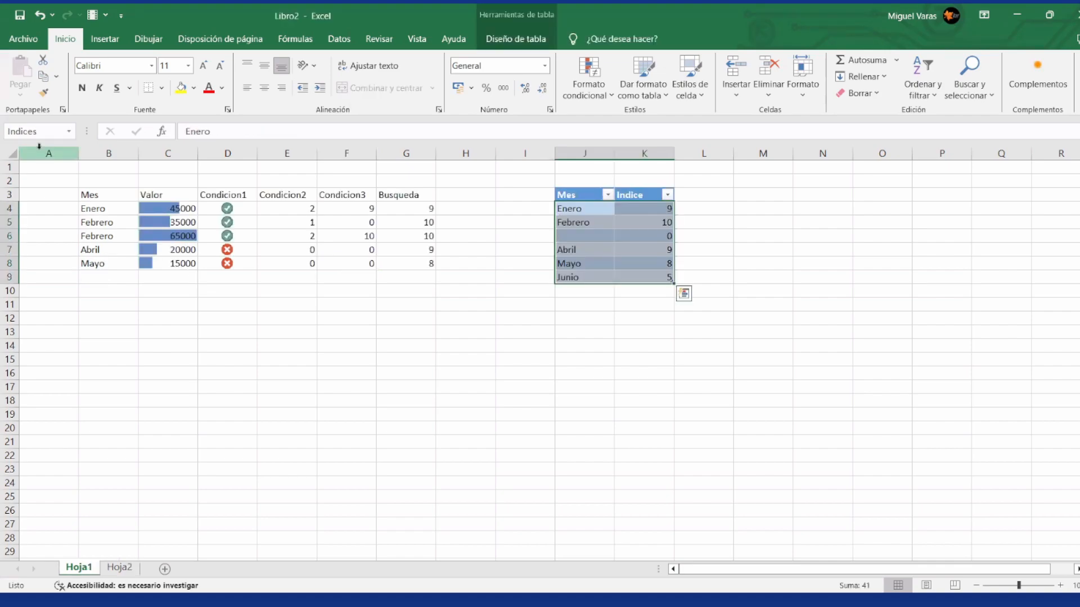